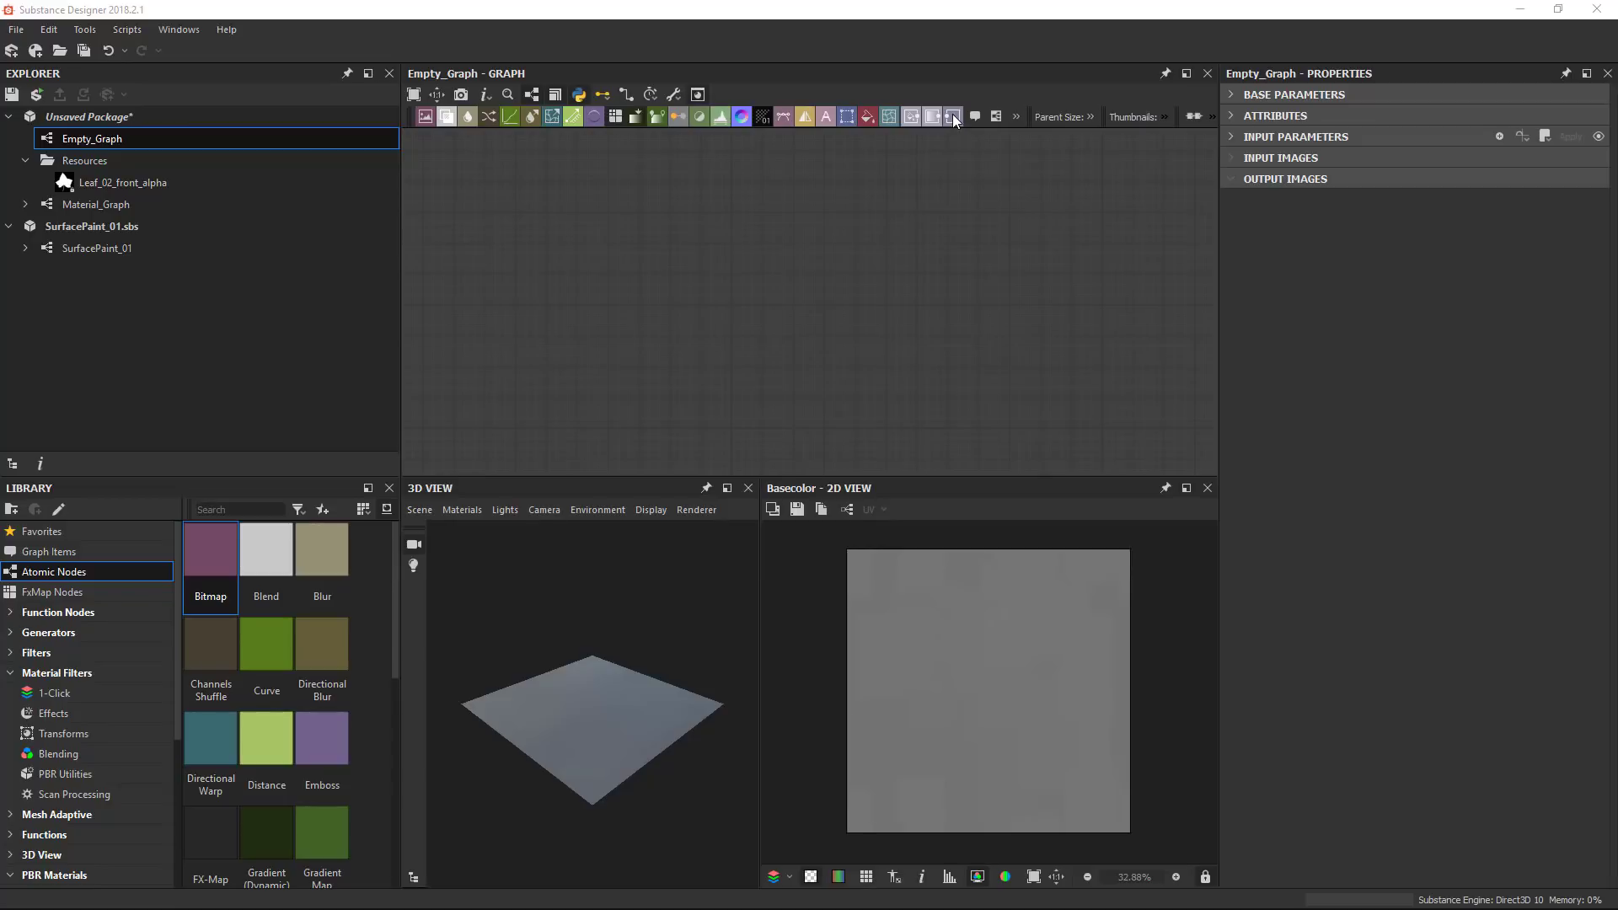
# Drop a 1024x1024 output node onto the empty graph canvas and shift the view right
pyautogui.moveTo(952, 118); pyautogui.dragTo(963, 295)
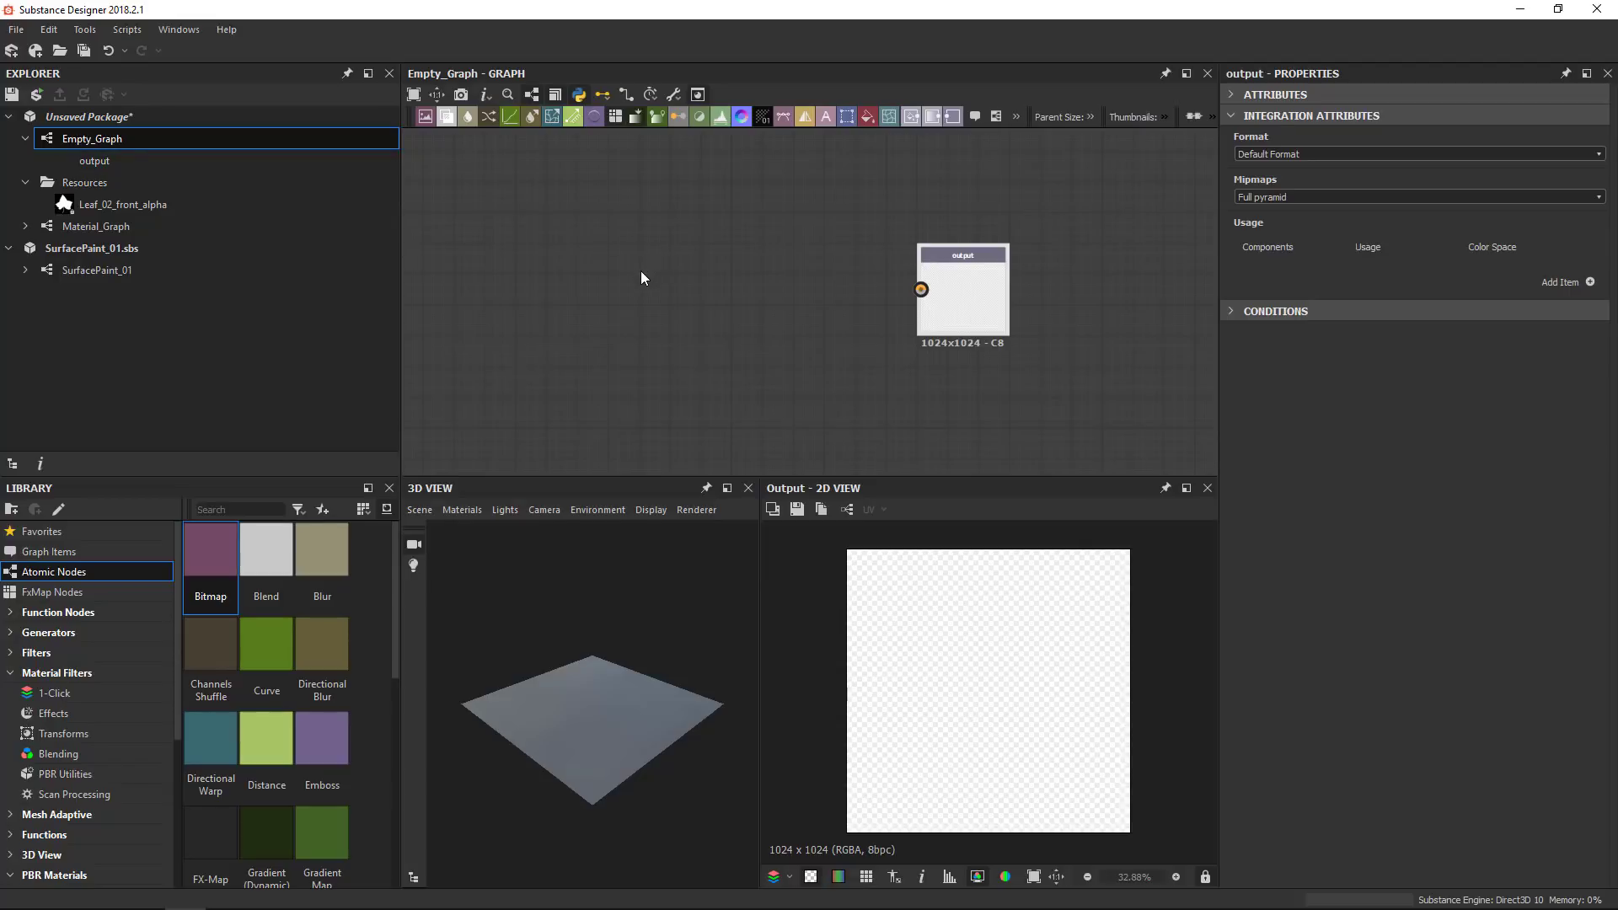
pyautogui.moveTo(785, 288); pyautogui.dragTo(847, 290, button='middle')
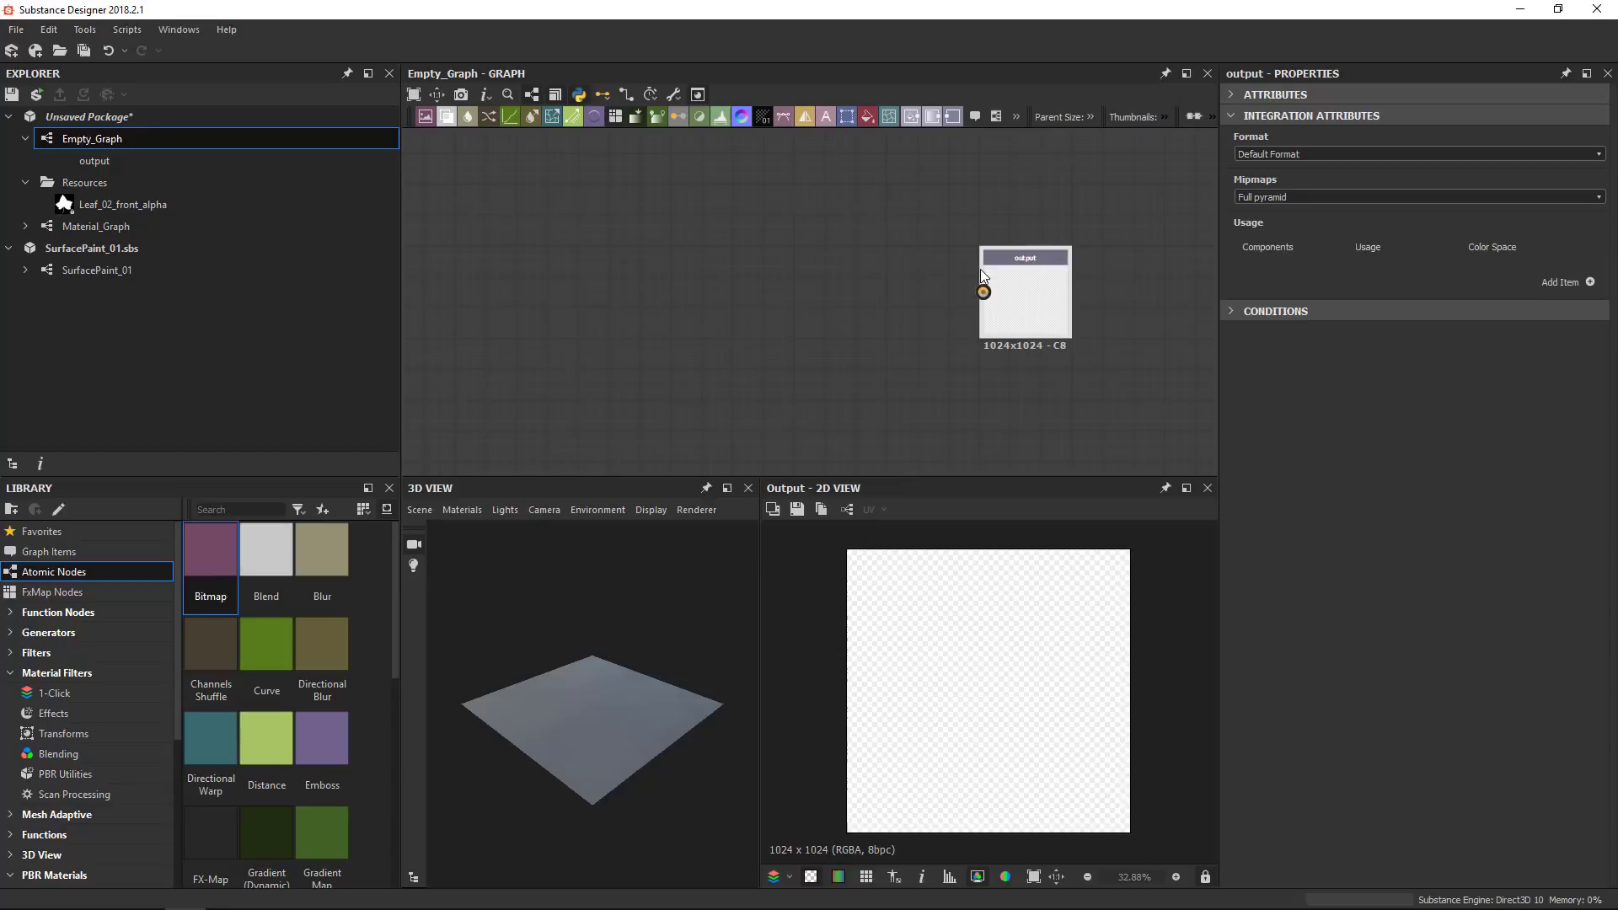
# Add a red Uniform Color node (R 170, G 16, B 0) and connect it to the output node
pyautogui.rightClick(692, 285)
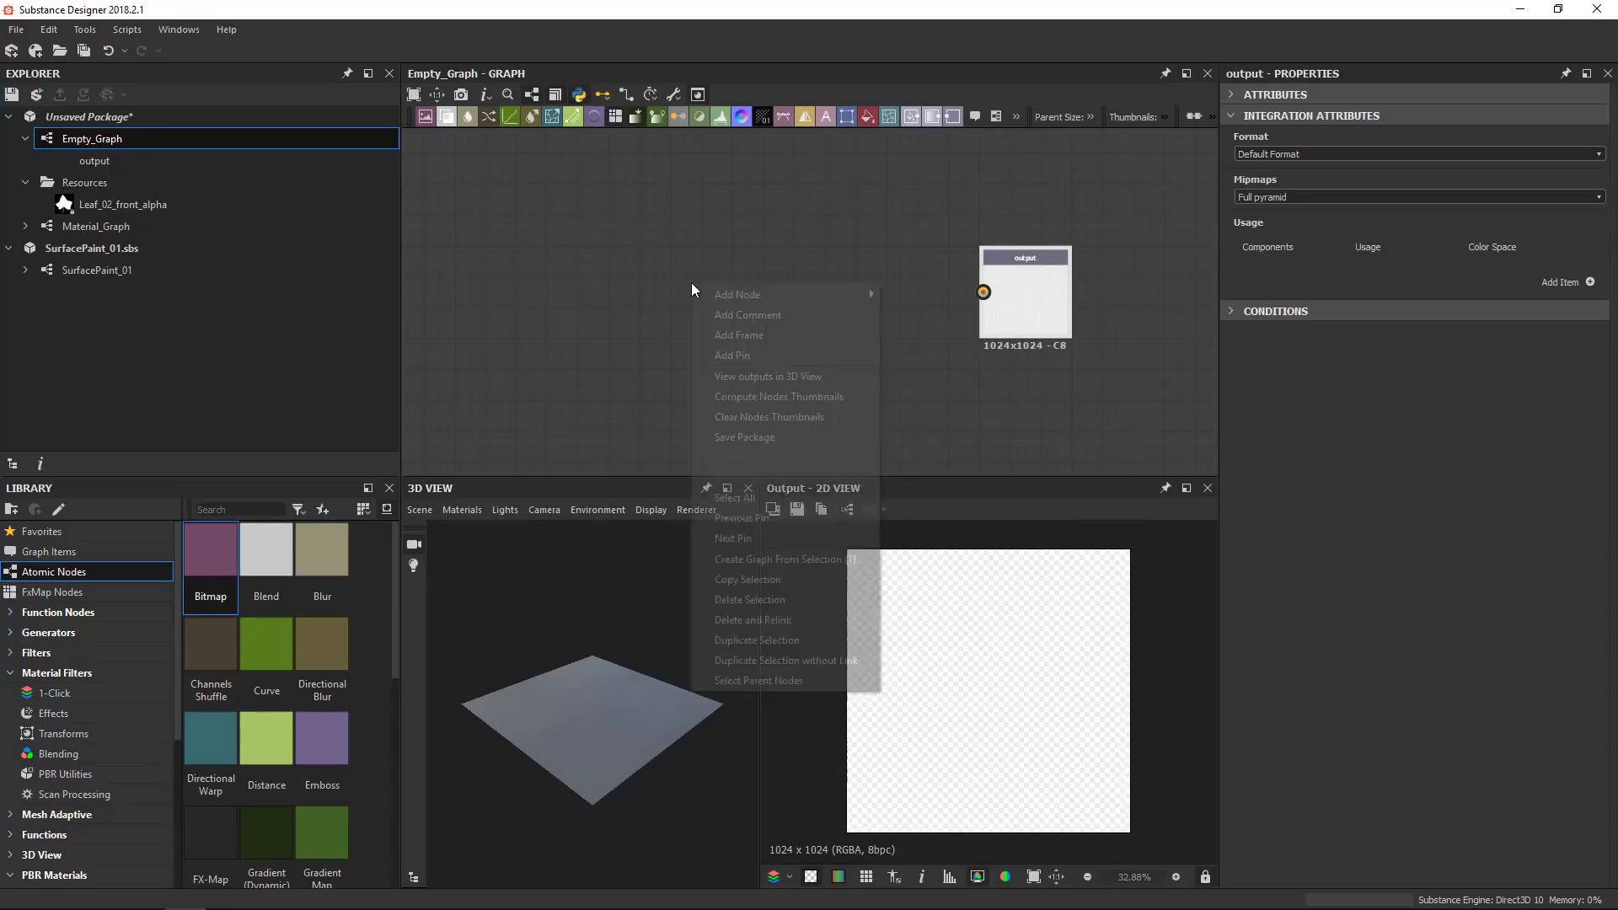
pyautogui.moveTo(744, 301)
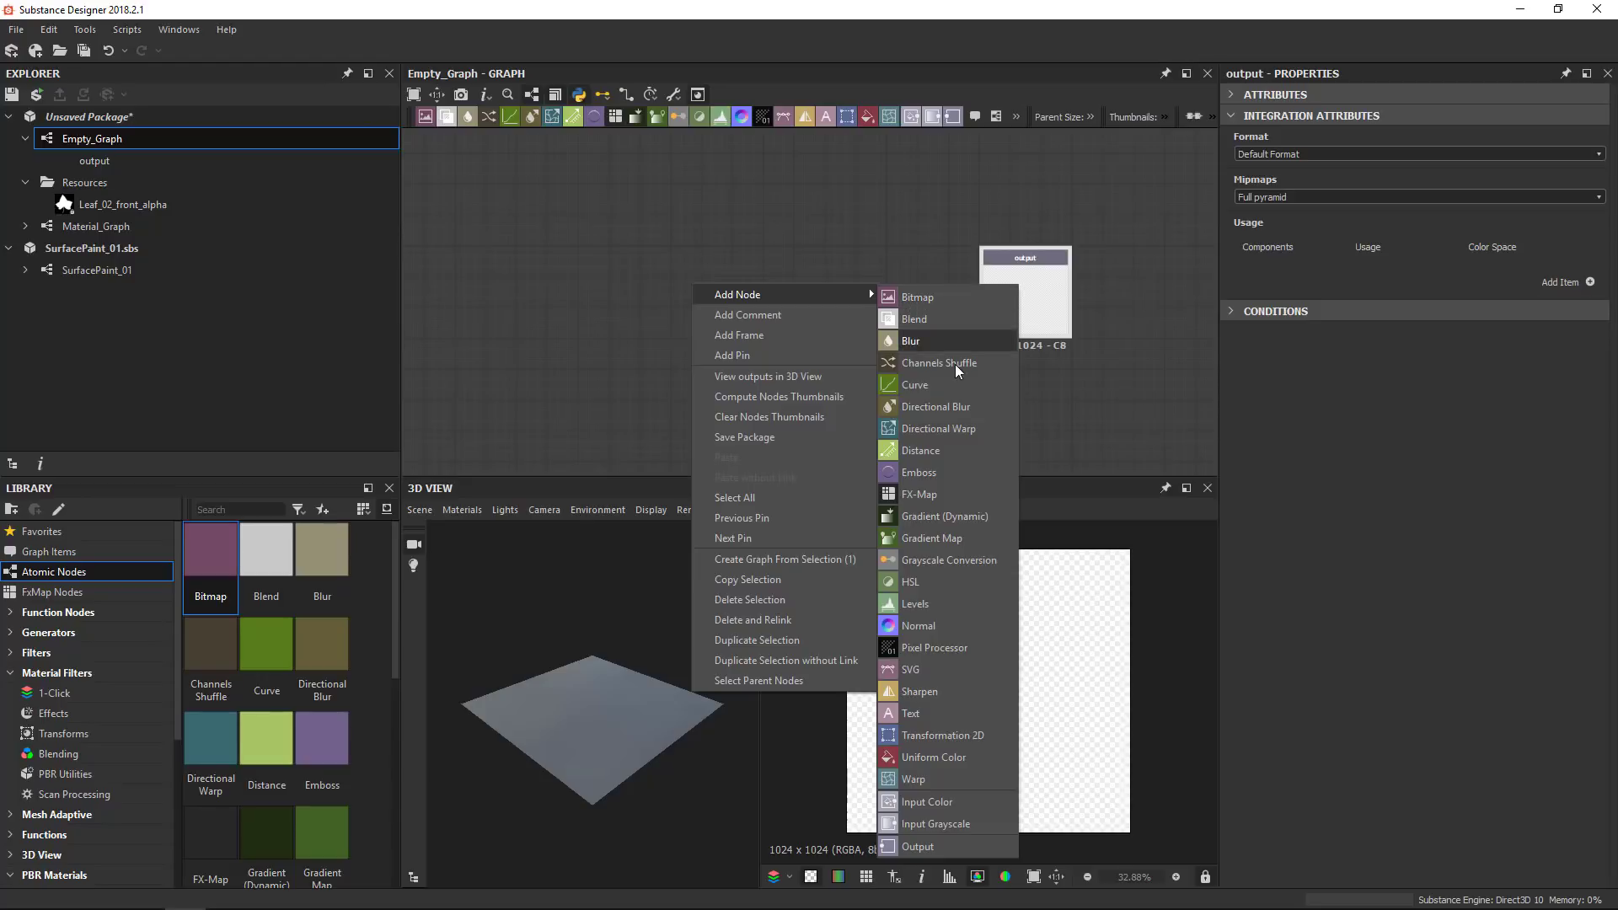
pyautogui.click(930, 758)
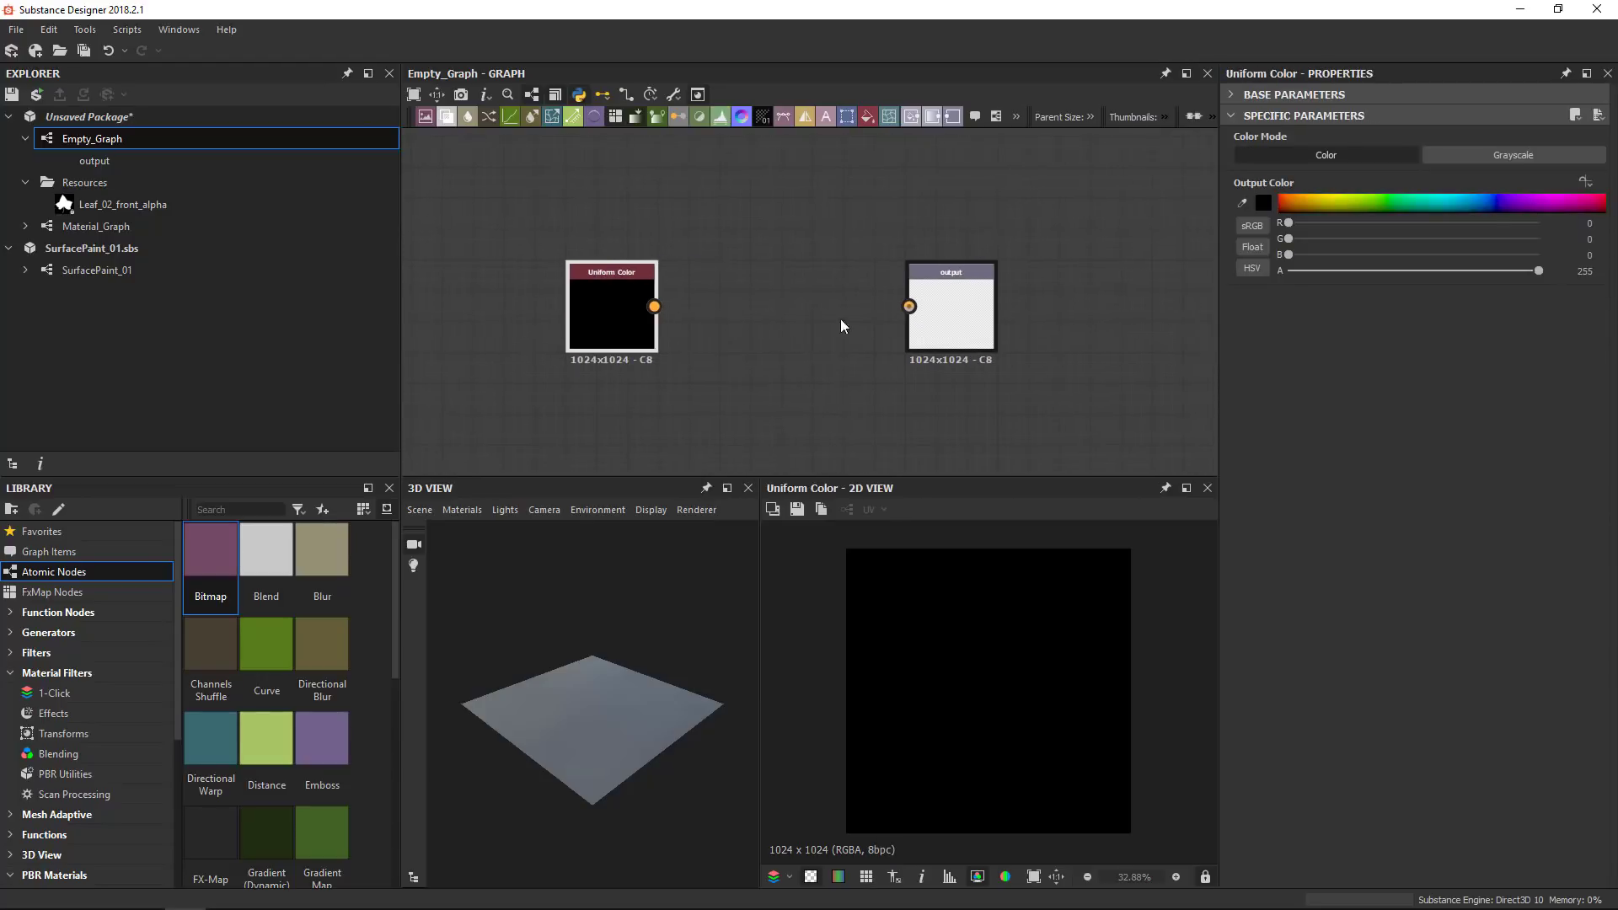
pyautogui.click(1289, 204)
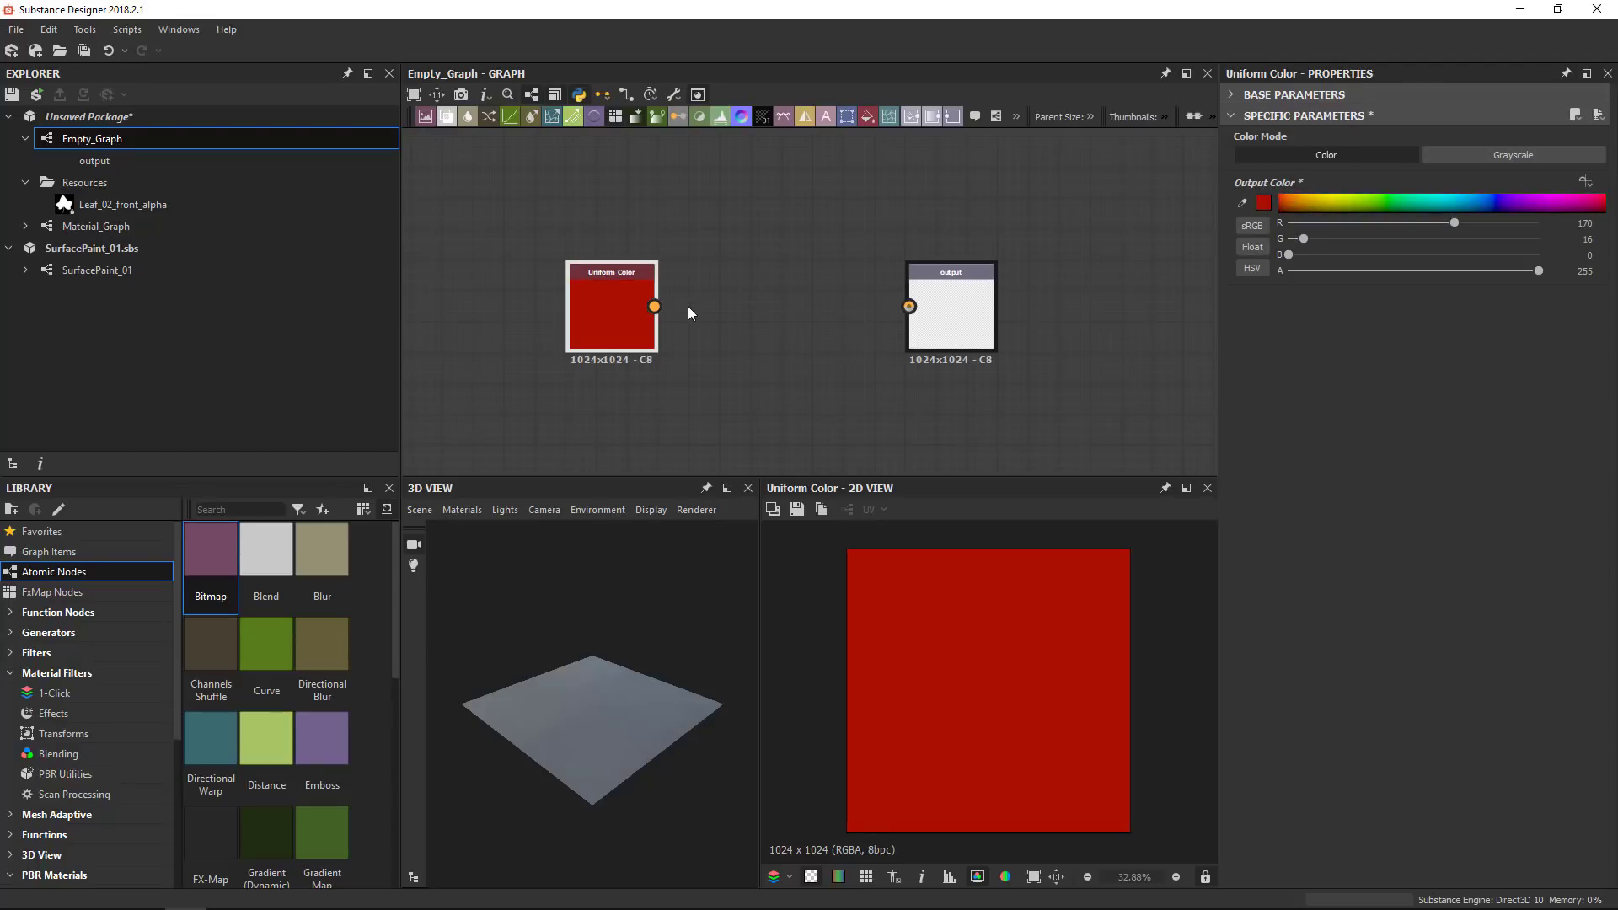
pyautogui.moveTo(654, 306); pyautogui.dragTo(910, 306)
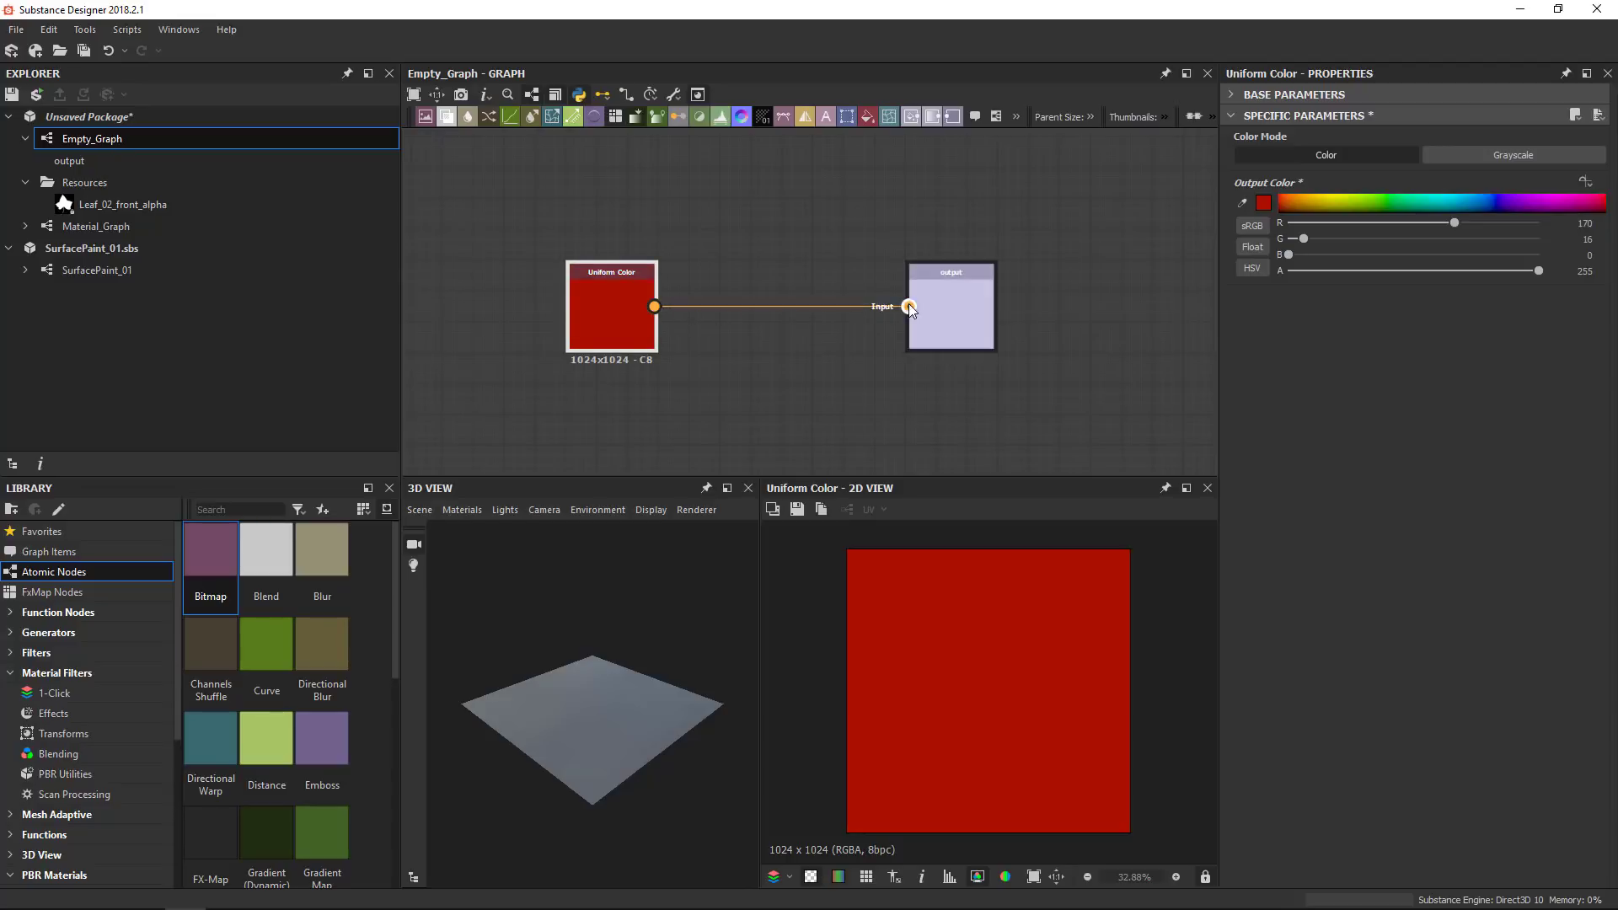
pyautogui.click(944, 312)
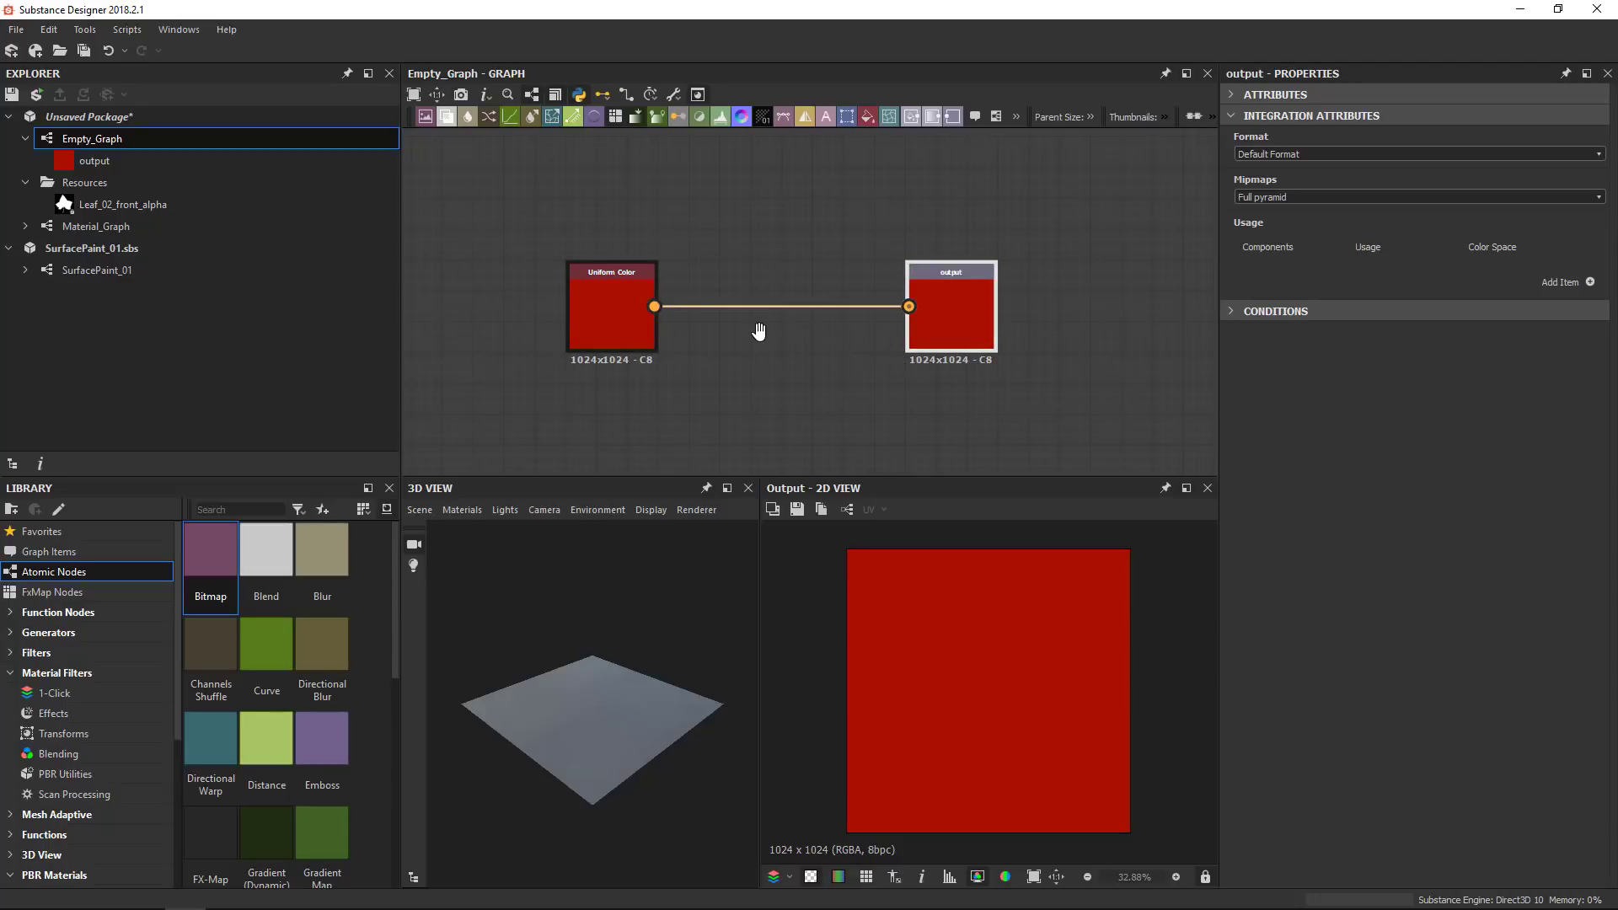
# Drop a Library Blend node onto the Uniform Color-to-output link and tidy the node layout
pyautogui.scroll(-3, 759, 331)
pyautogui.moveTo(684, 324); pyautogui.dragTo(642, 314)
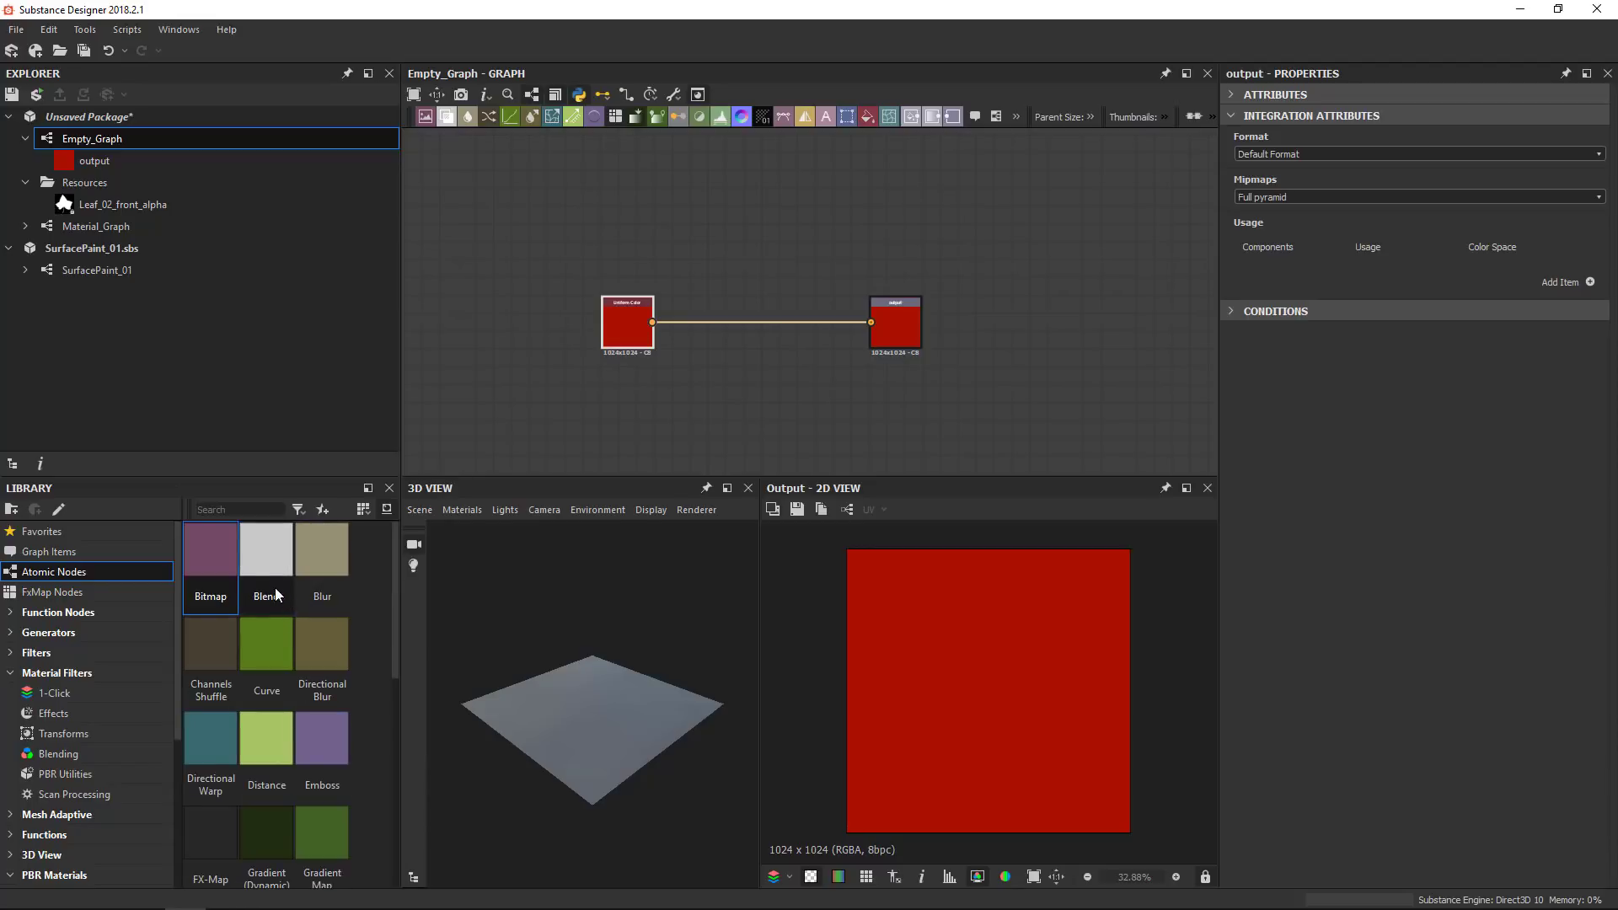
pyautogui.moveTo(254, 566); pyautogui.dragTo(778, 361)
pyautogui.scroll(2, 733, 335)
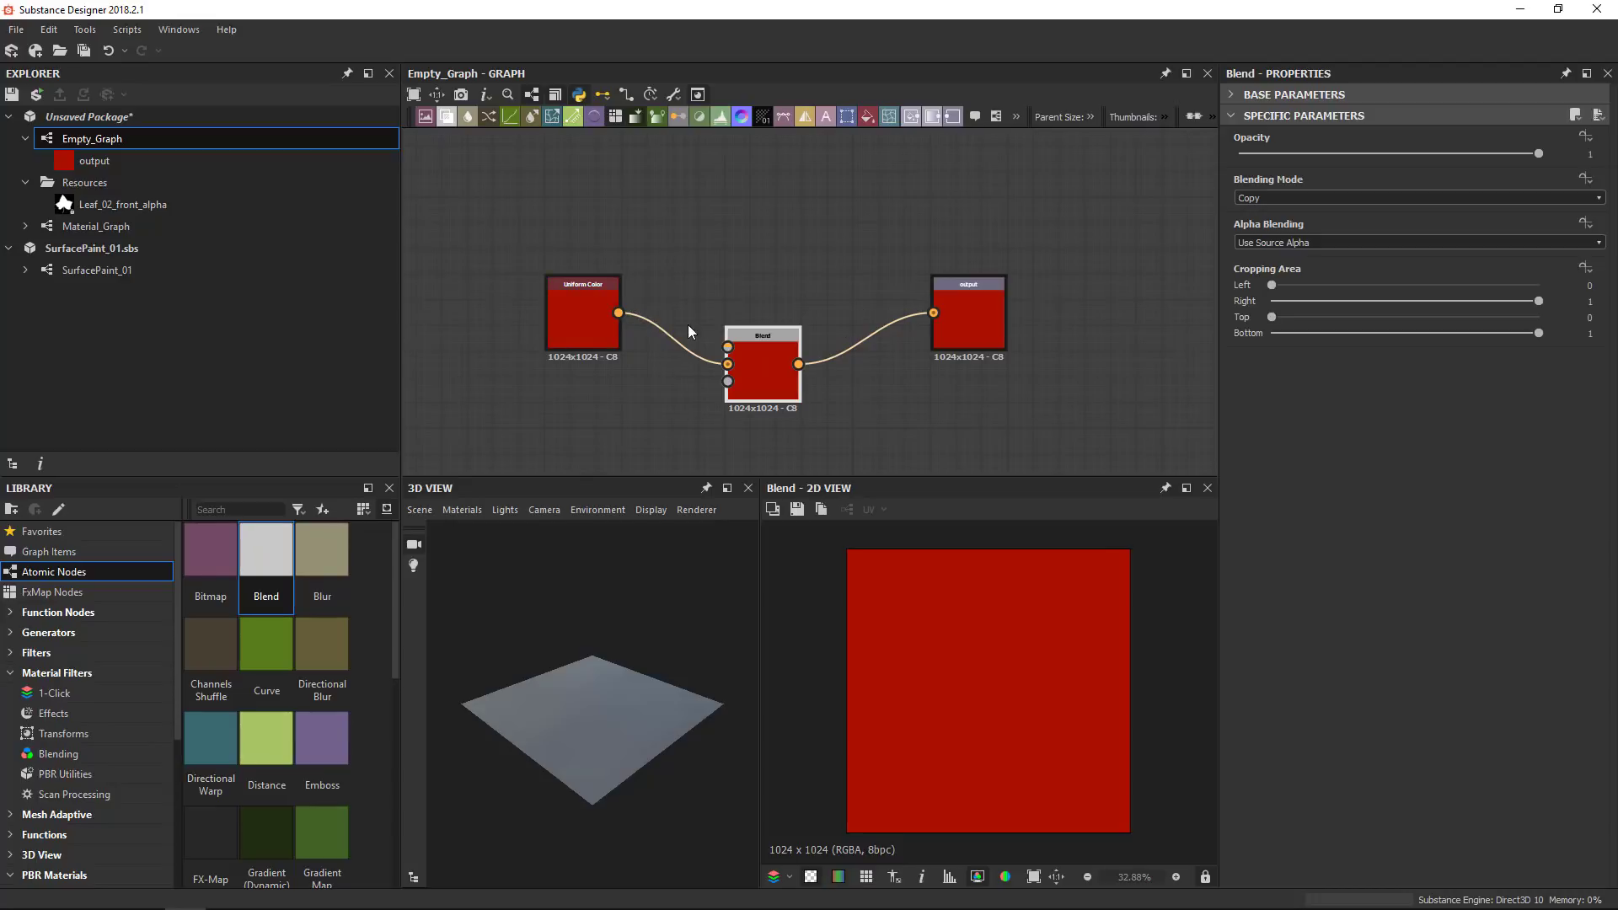
pyautogui.moveTo(583, 319); pyautogui.dragTo(574, 367)
pyautogui.scroll(-2, 650, 288)
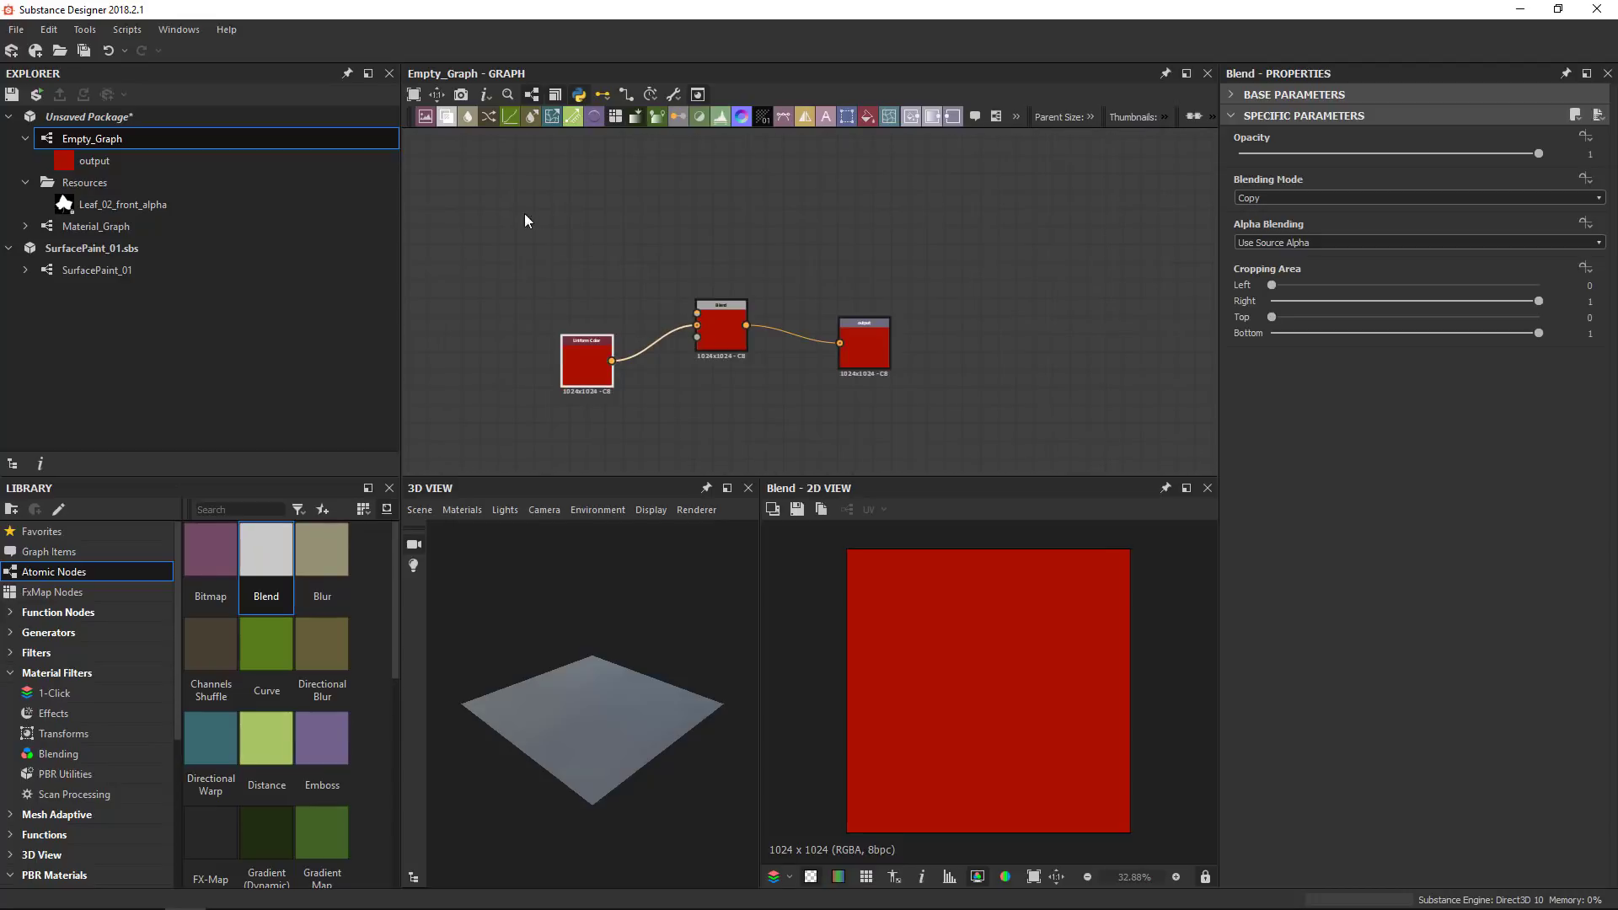
pyautogui.click(577, 238)
# Add a new black Uniform Color node through the Spacebar search for 'un'
pyautogui.press('space')
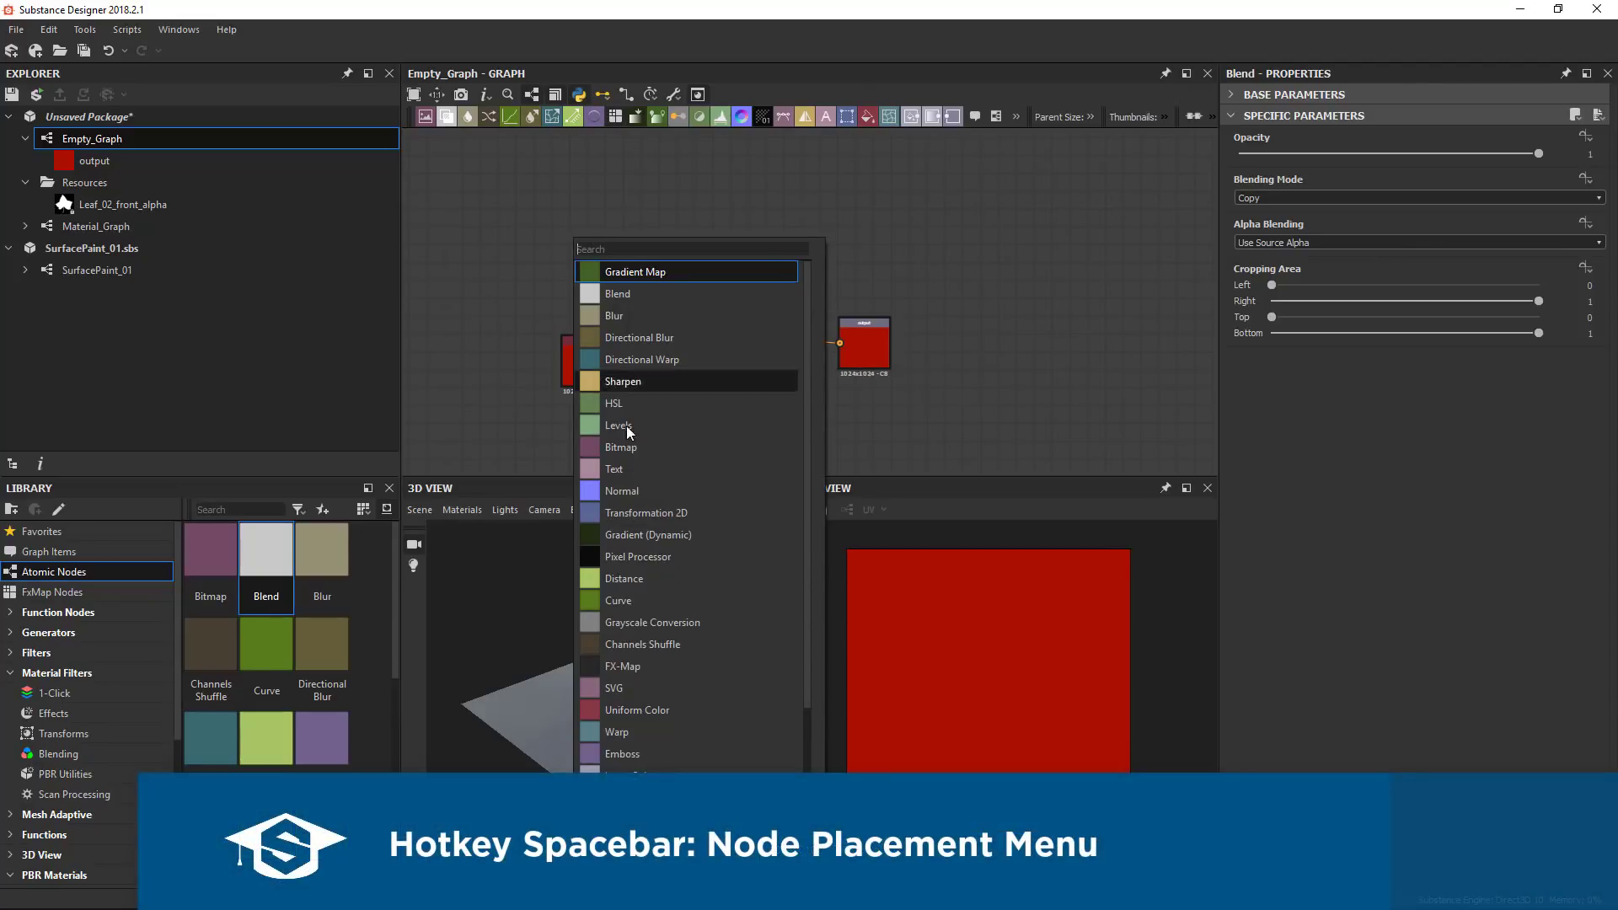
pyautogui.rightClick(529, 240)
pyautogui.click(573, 229)
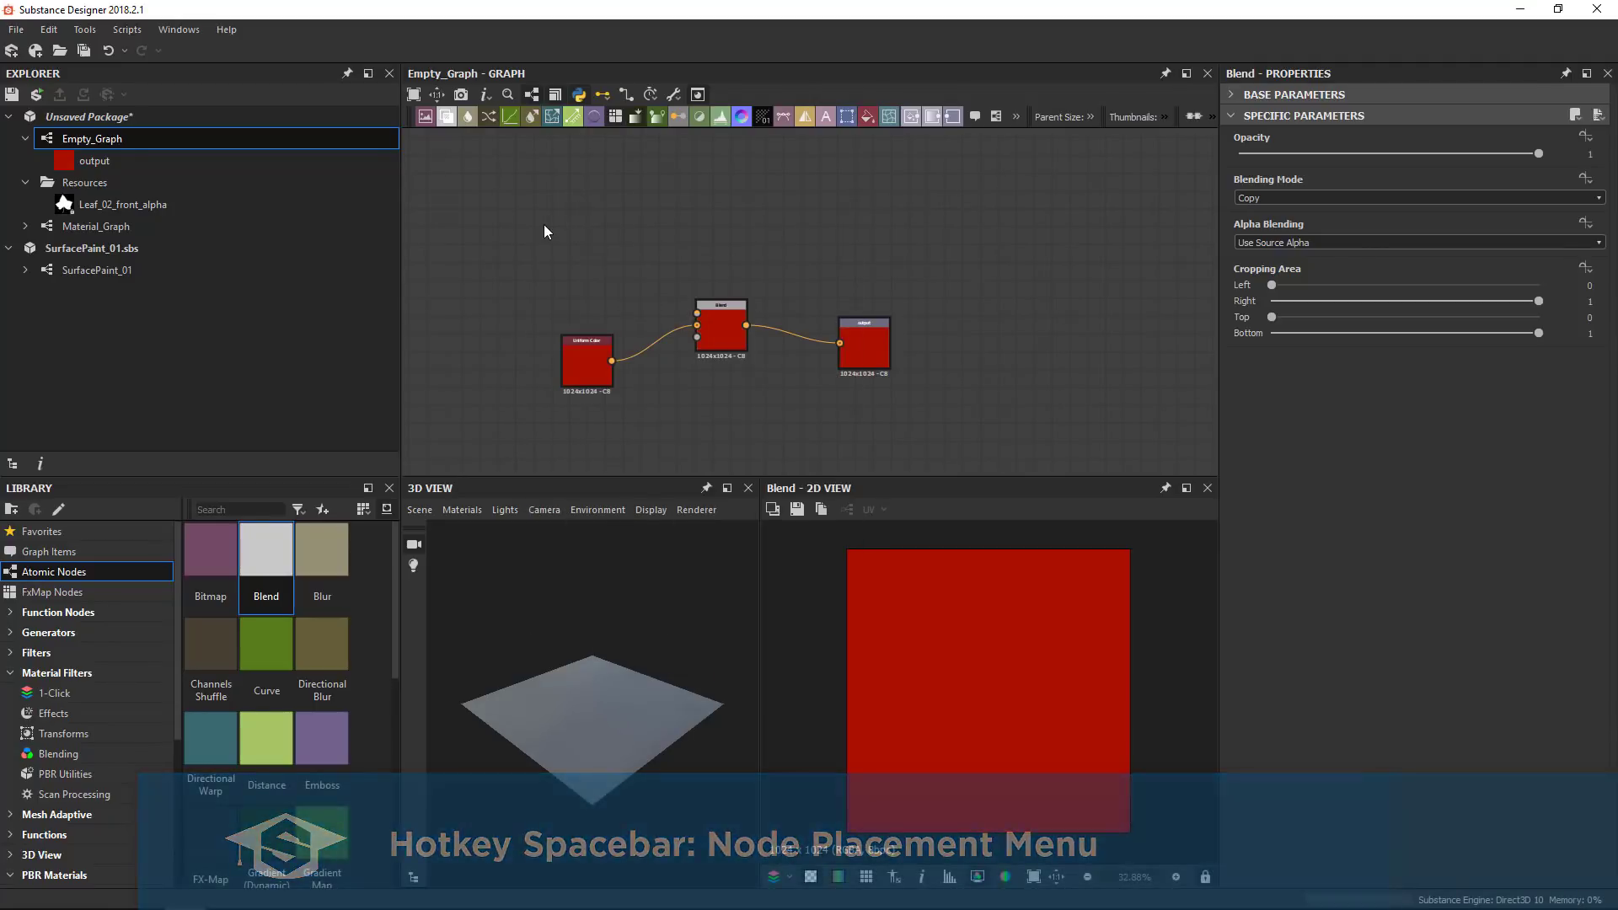
pyautogui.press('space')
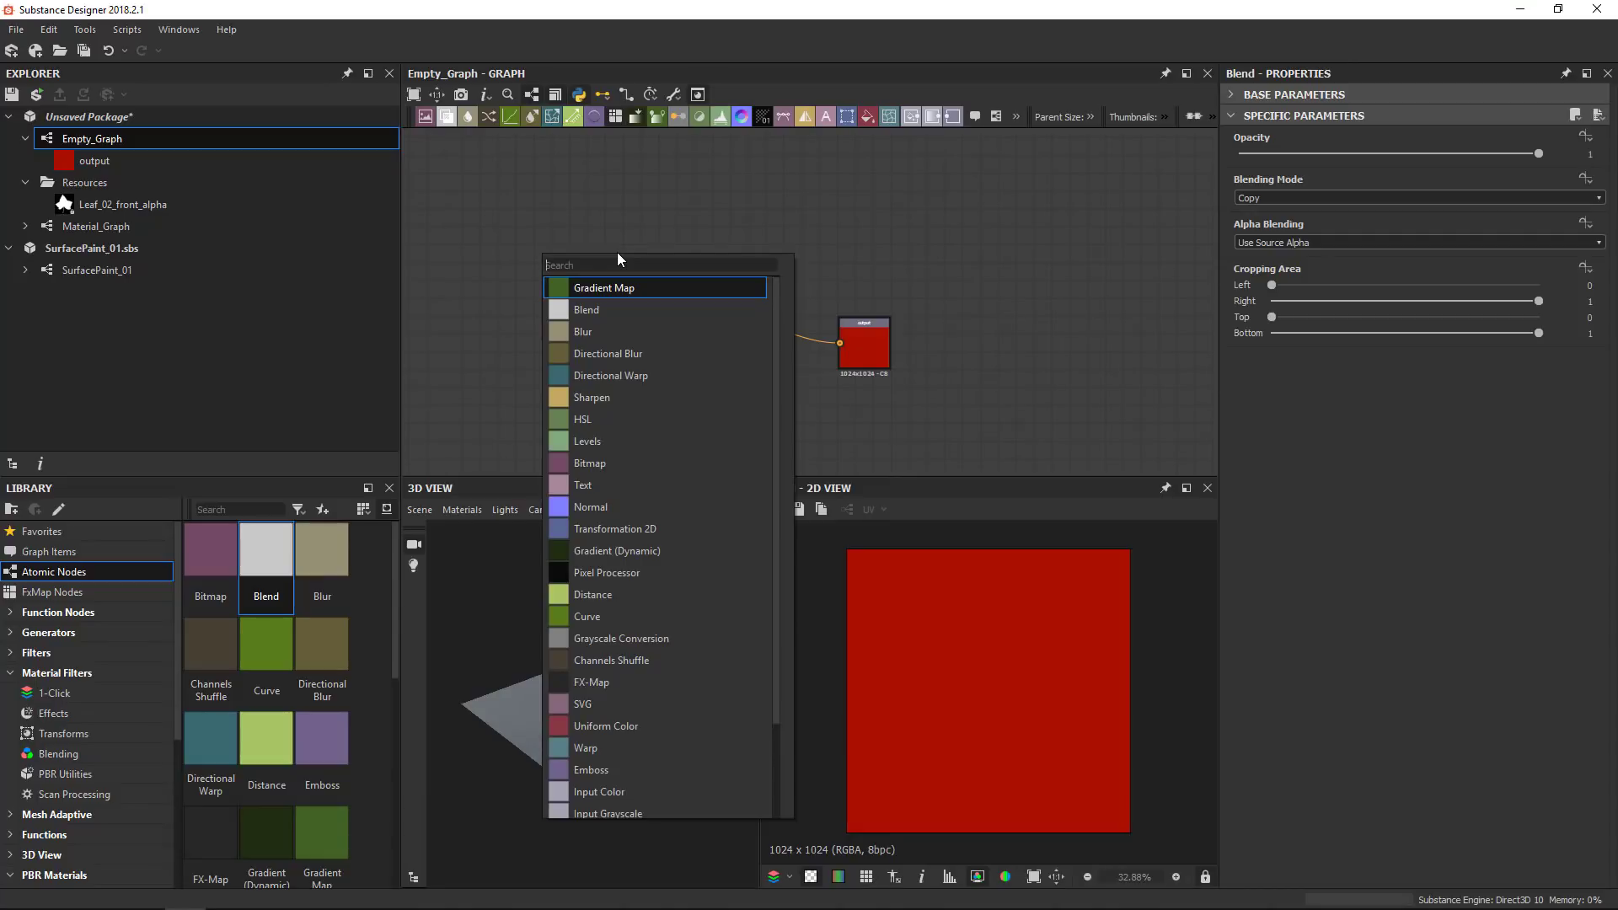
pyautogui.write('un')
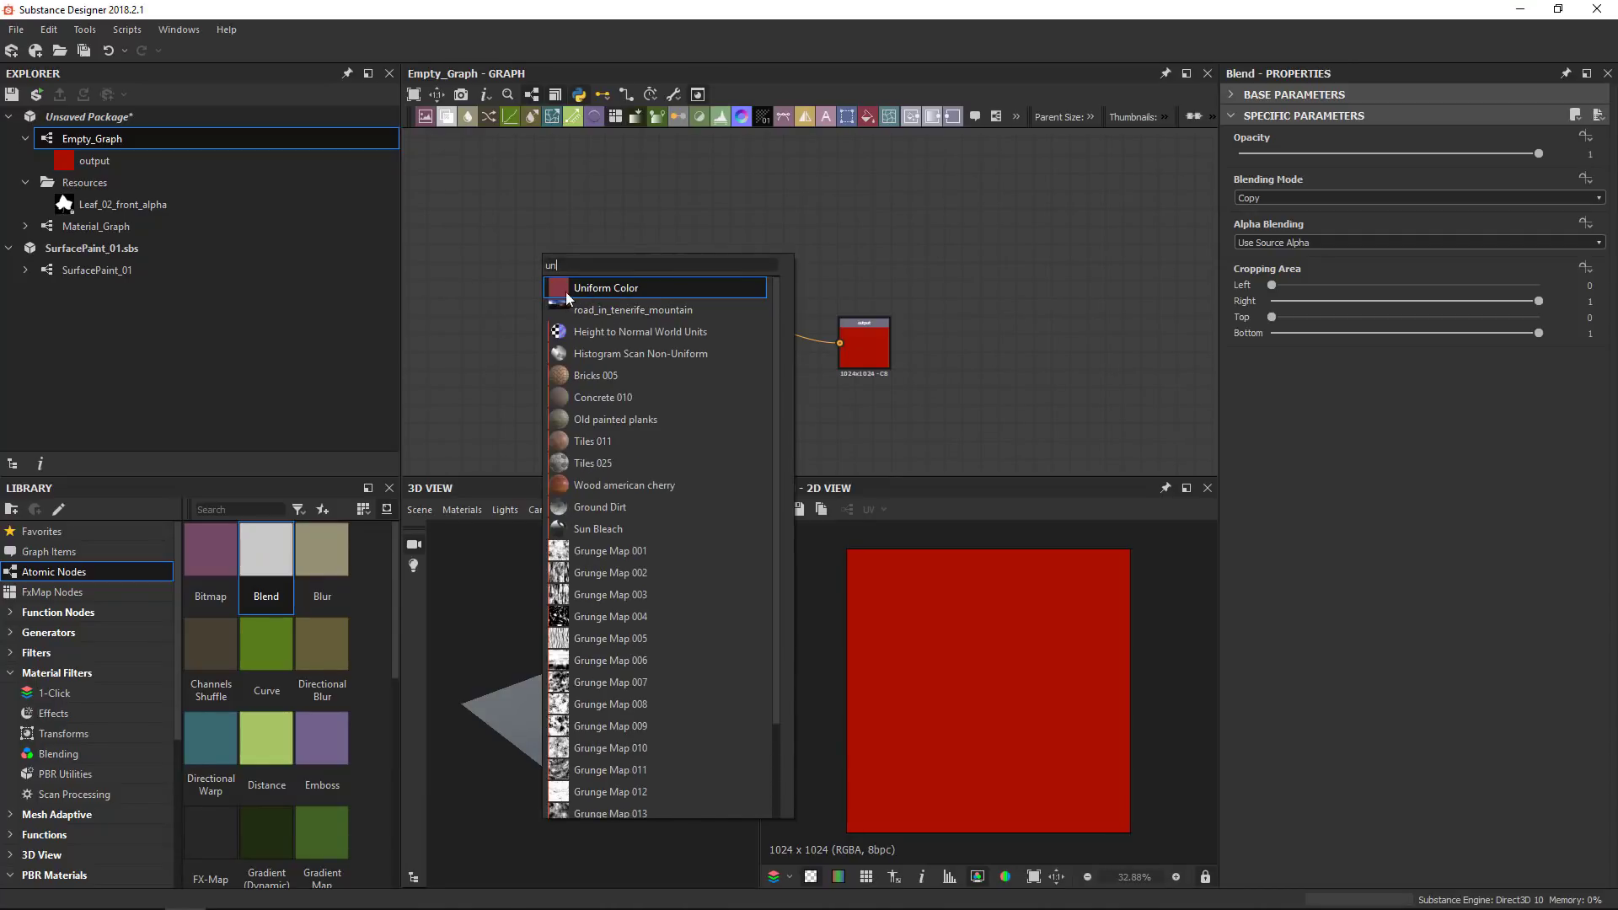
pyautogui.click(597, 289)
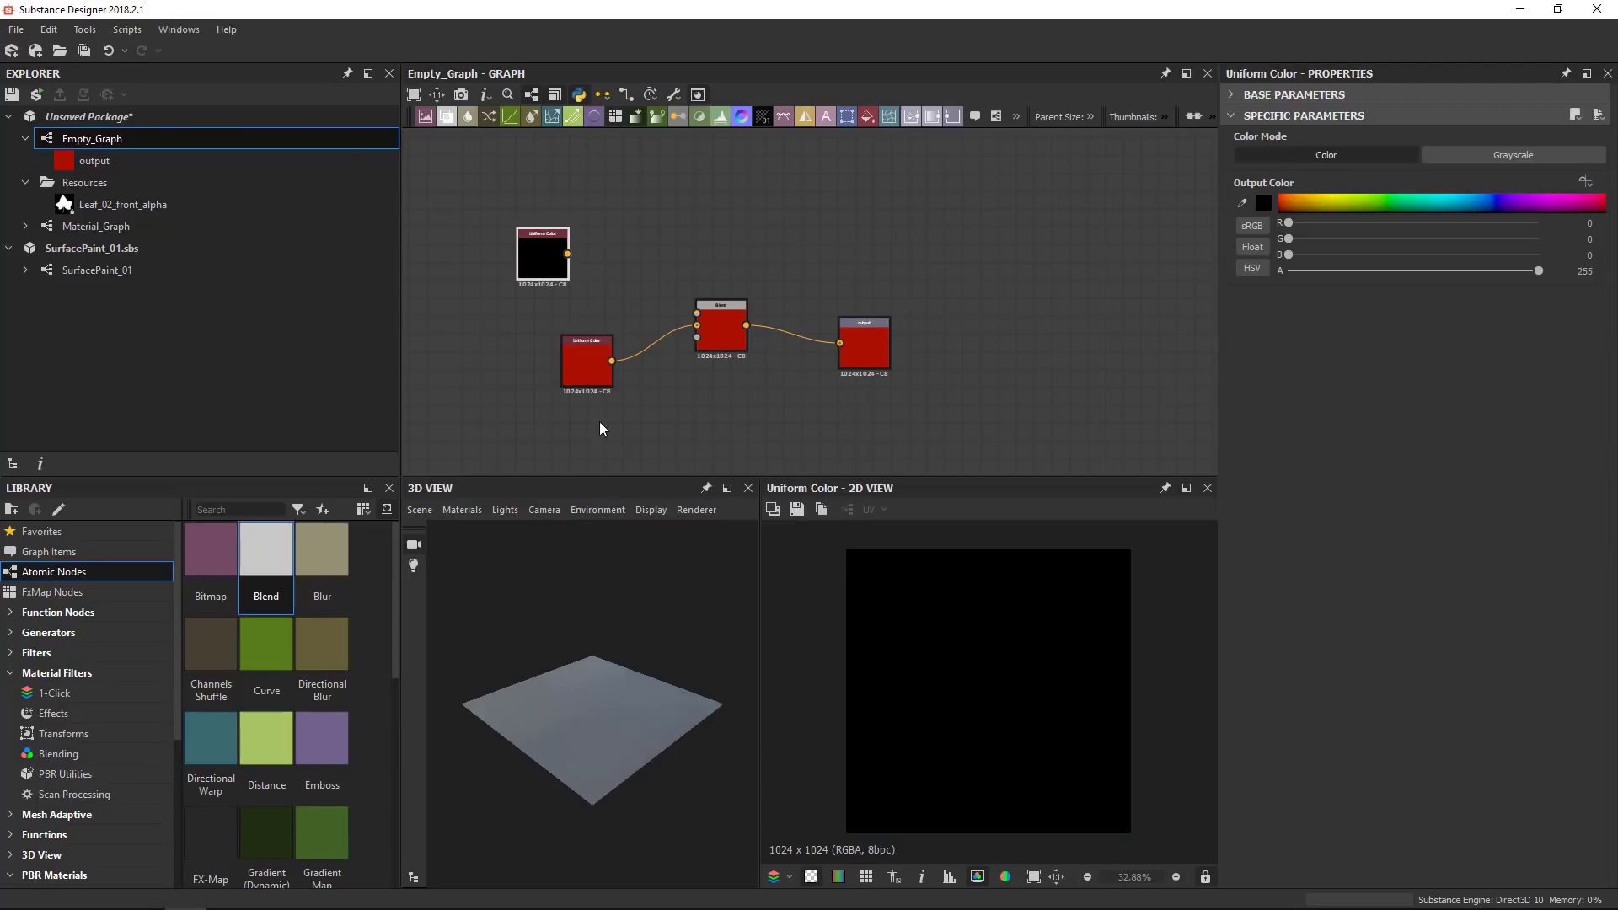
pyautogui.moveTo(566, 287); pyautogui.dragTo(595, 235)
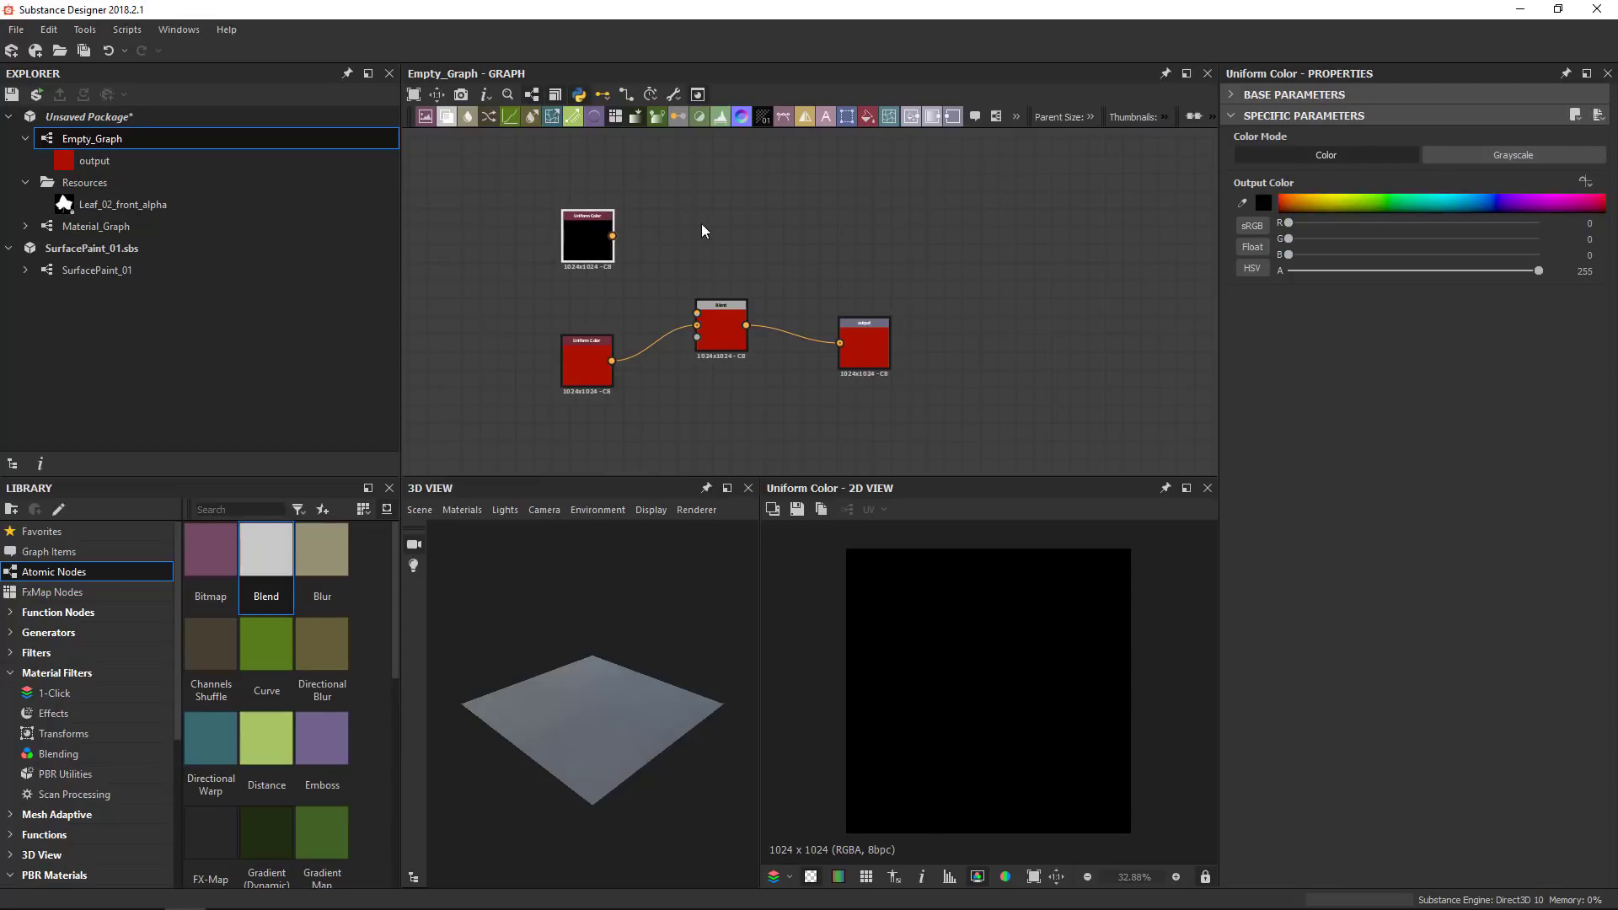
# Attach a new Blend node fed by the black Uniform Color and move it right
pyautogui.press('space')
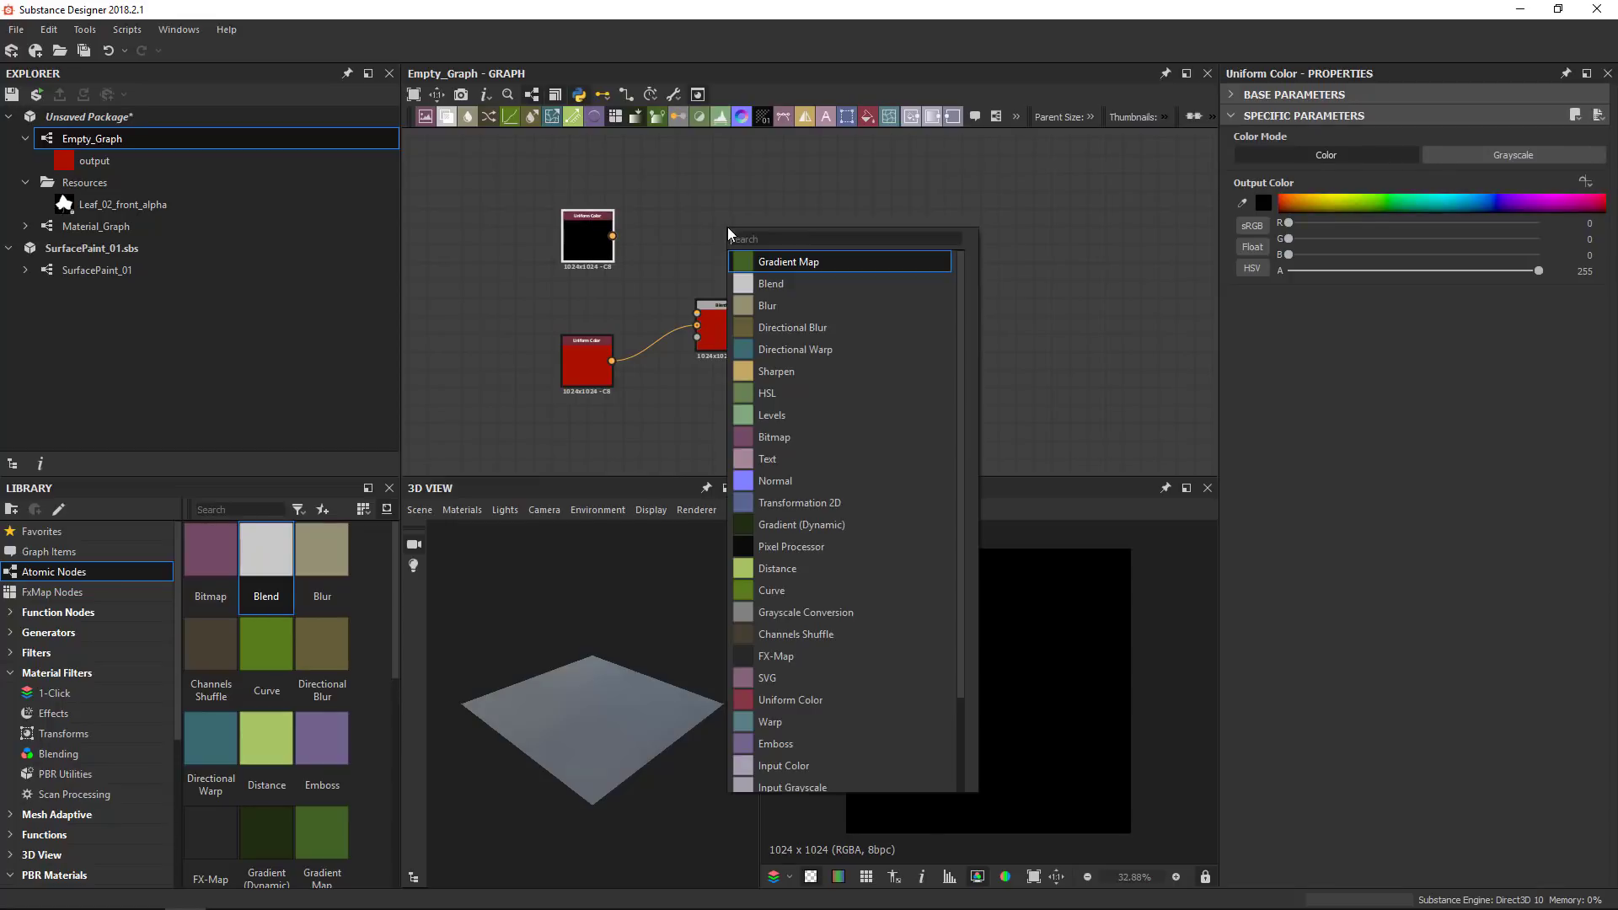
pyautogui.click(787, 285)
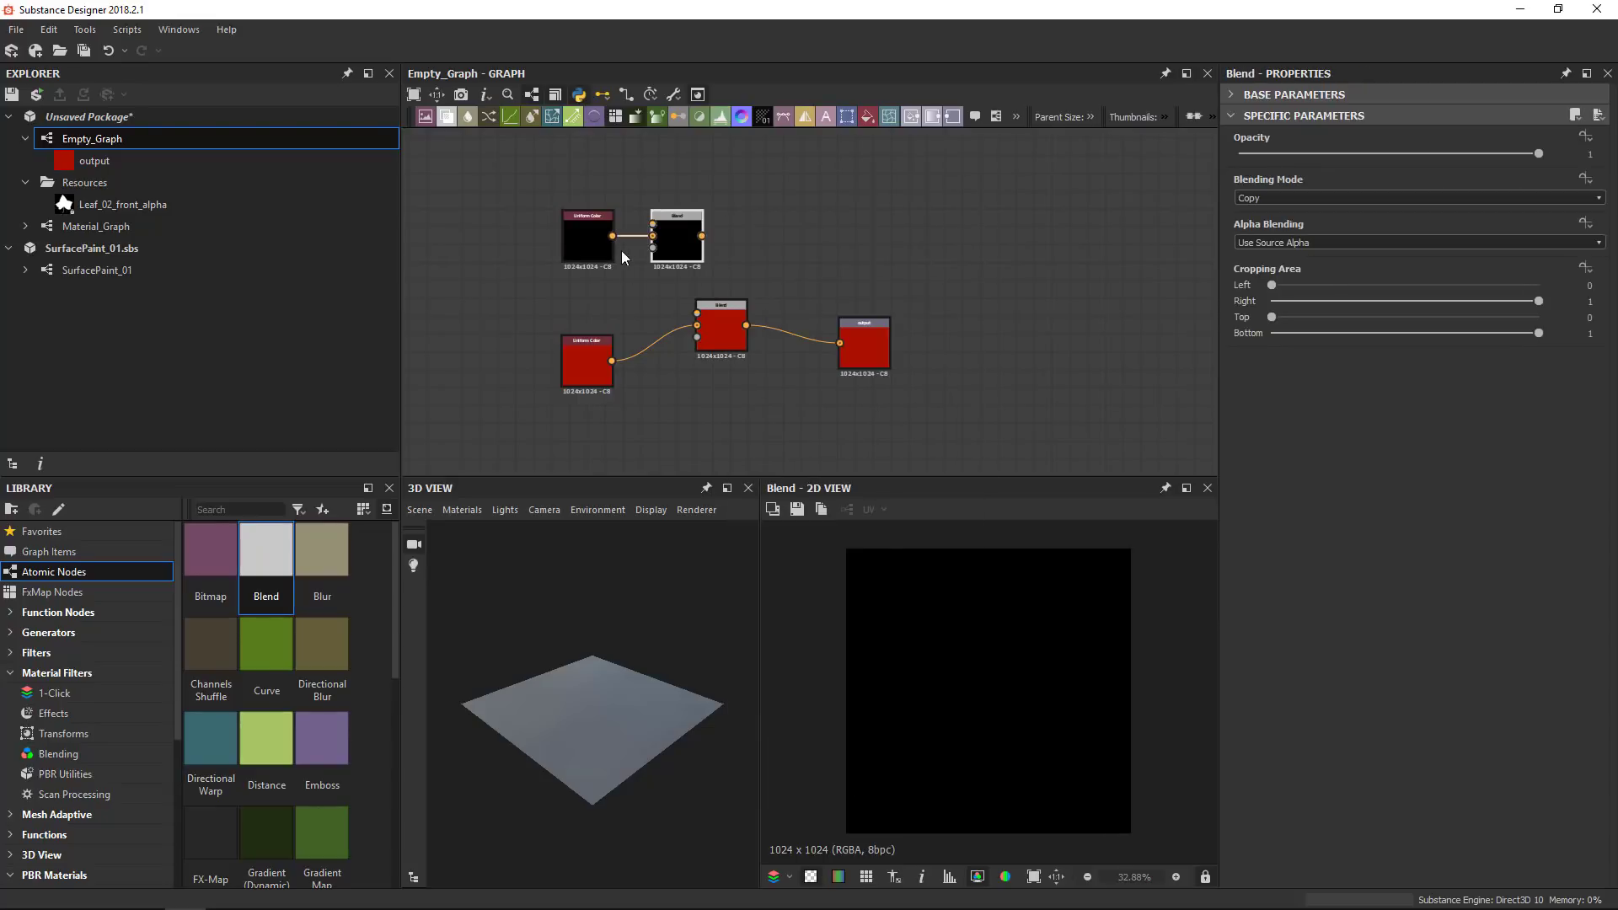
pyautogui.moveTo(678, 250); pyautogui.dragTo(741, 250)
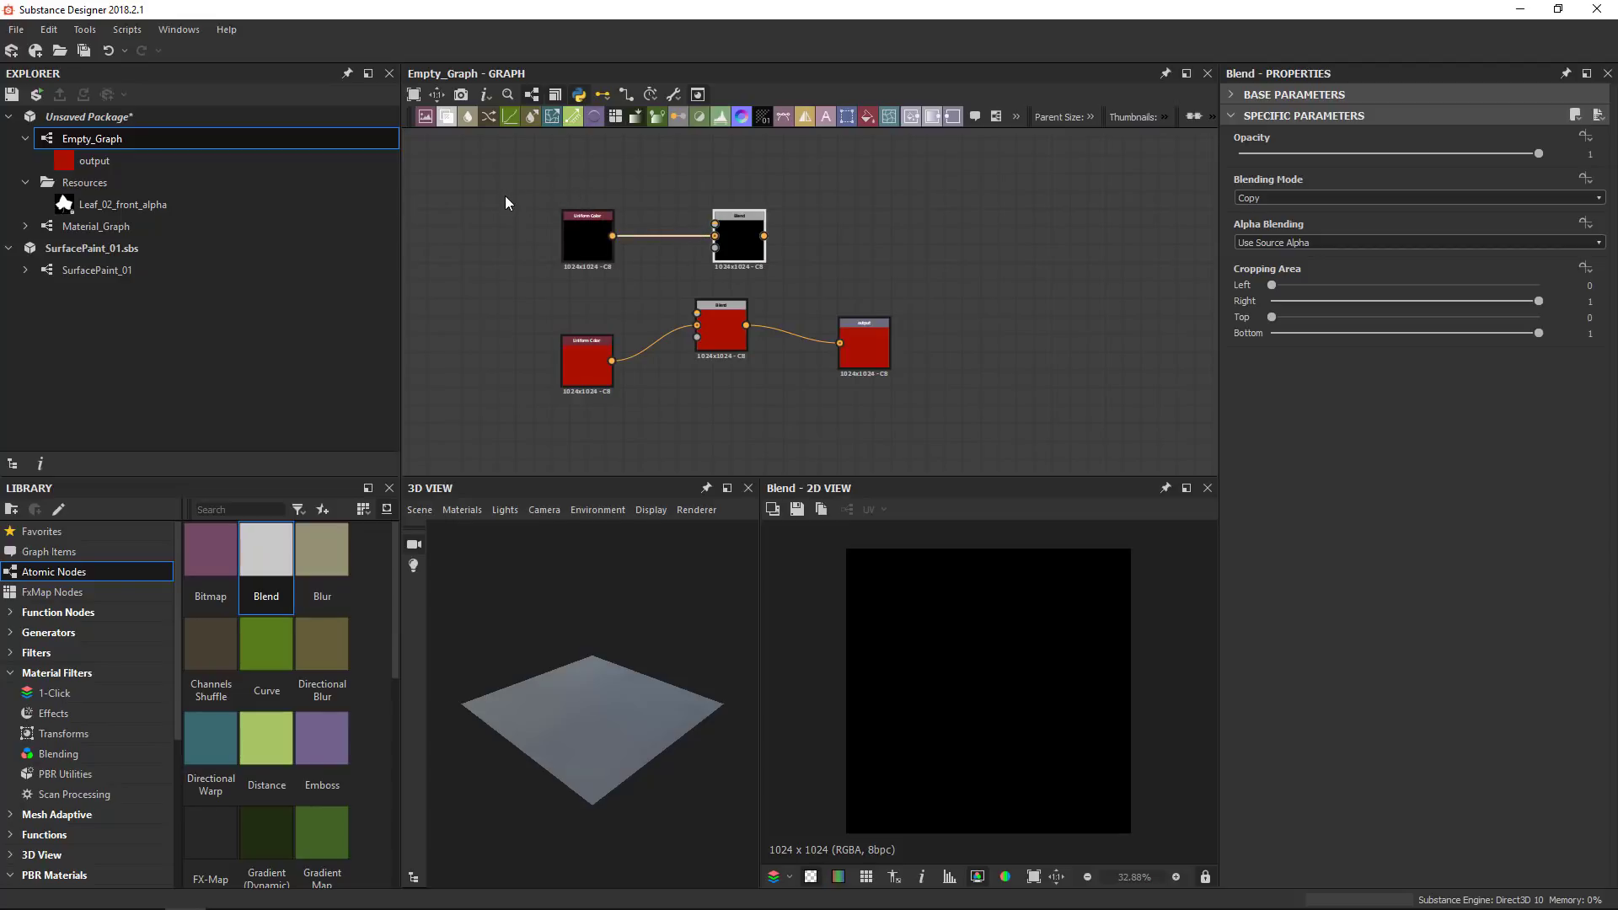
# Delete the black Uniform Color and Blend, then wire the Leaf_02_front_alpha bitmap into Blend's first input
pyautogui.moveTo(504, 195); pyautogui.dragTo(771, 274)
pyautogui.press('Delete')
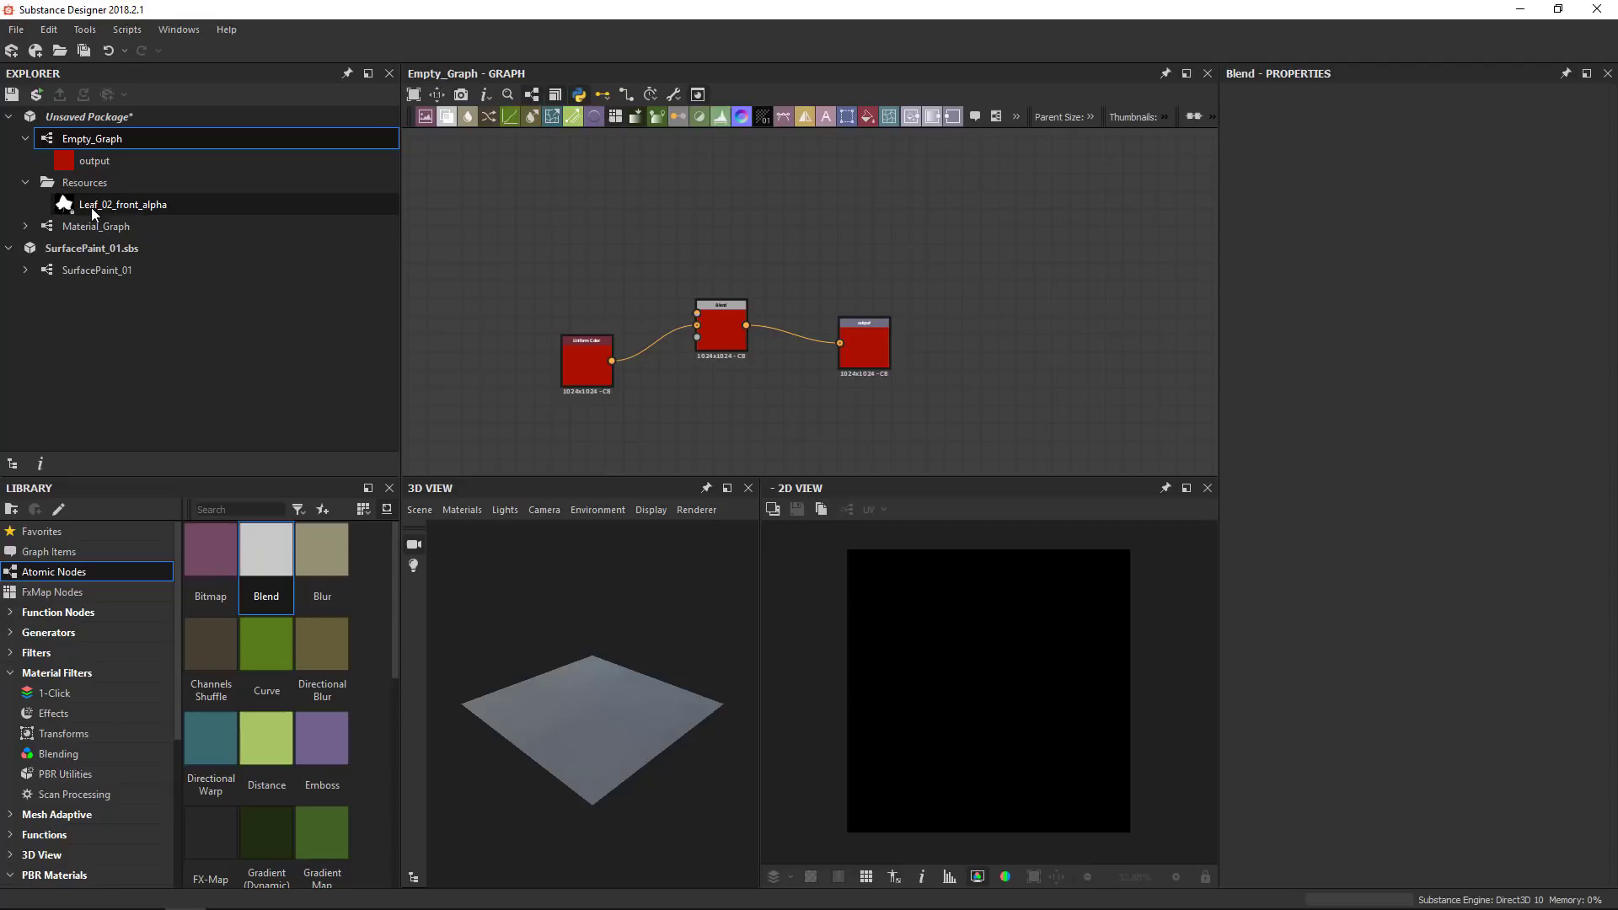
pyautogui.moveTo(67, 209); pyautogui.dragTo(594, 271)
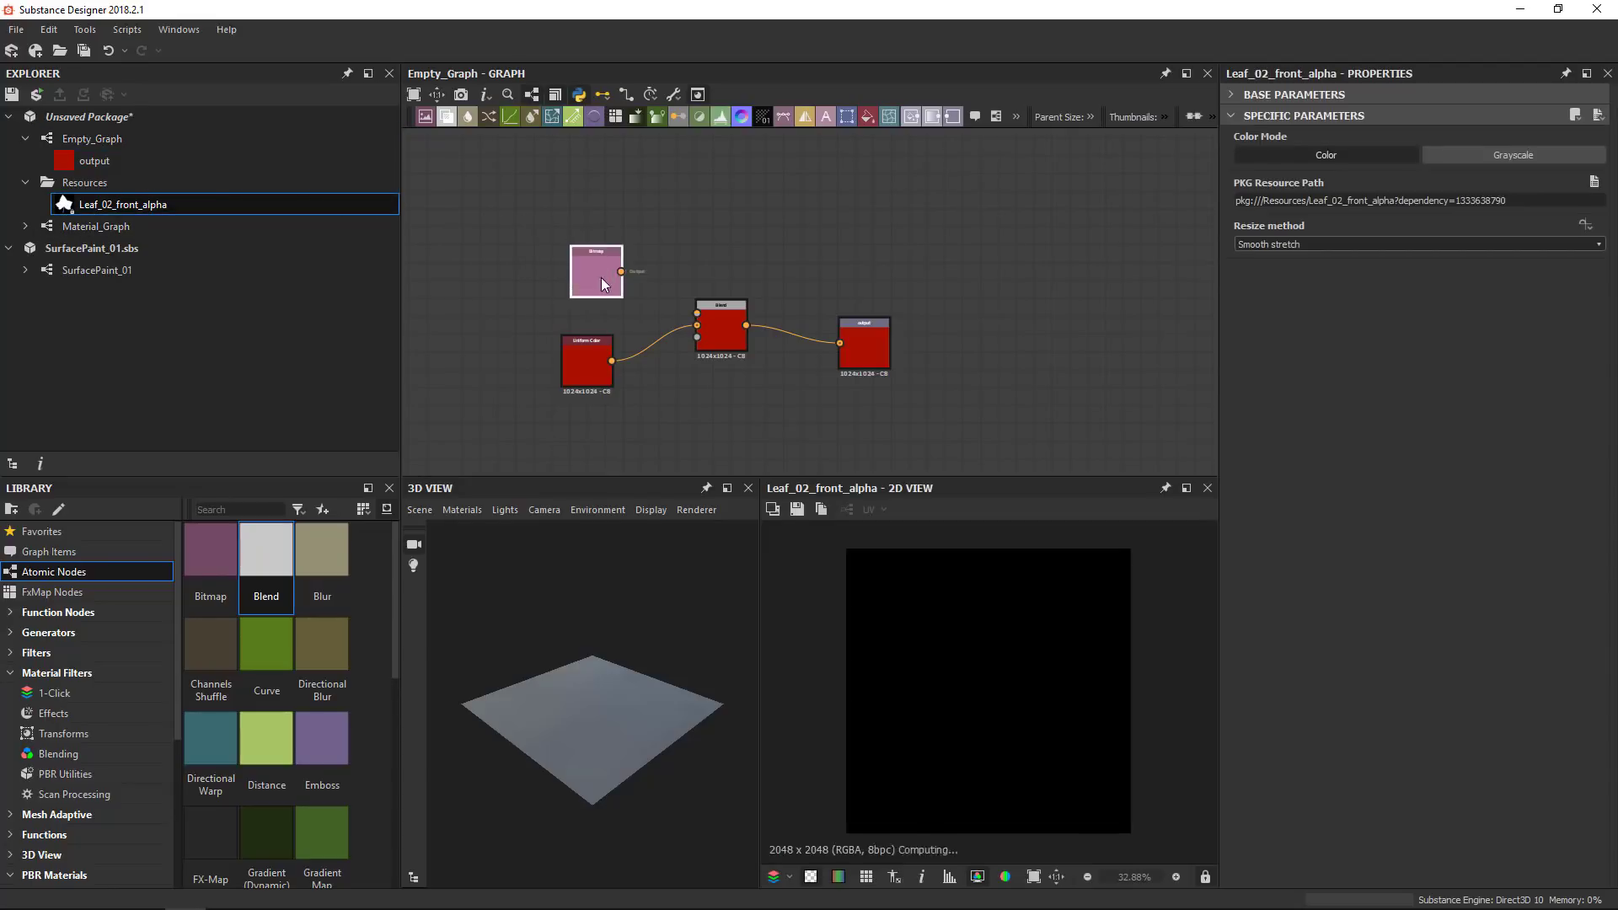
pyautogui.doubleClick(594, 272)
pyautogui.scroll(2, 625, 304)
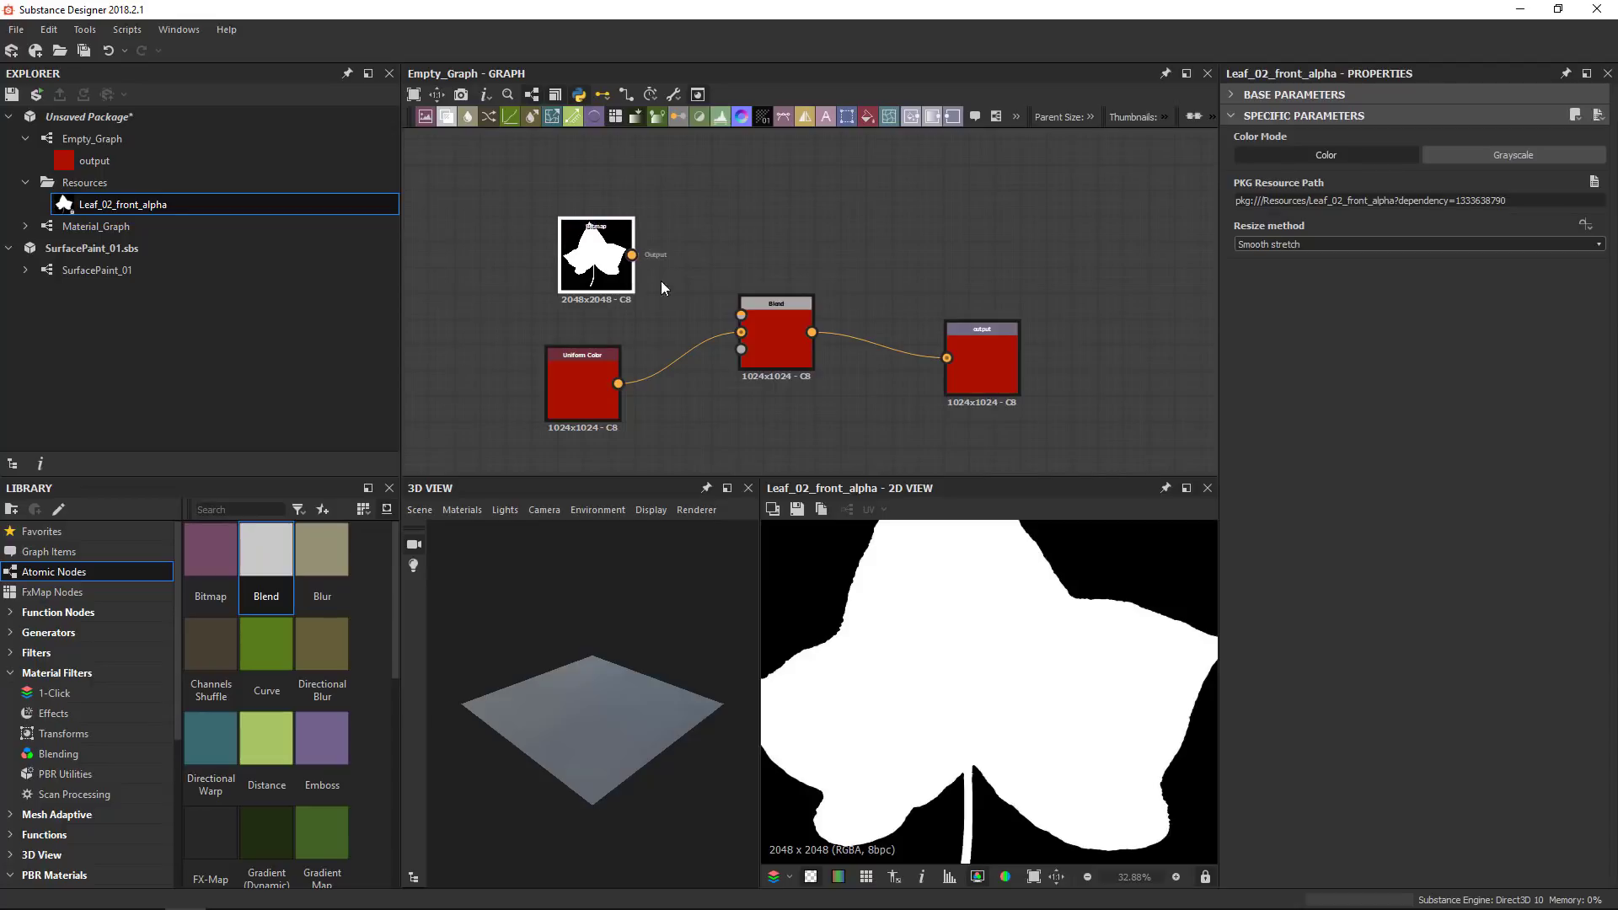
pyautogui.moveTo(632, 255); pyautogui.dragTo(730, 309)
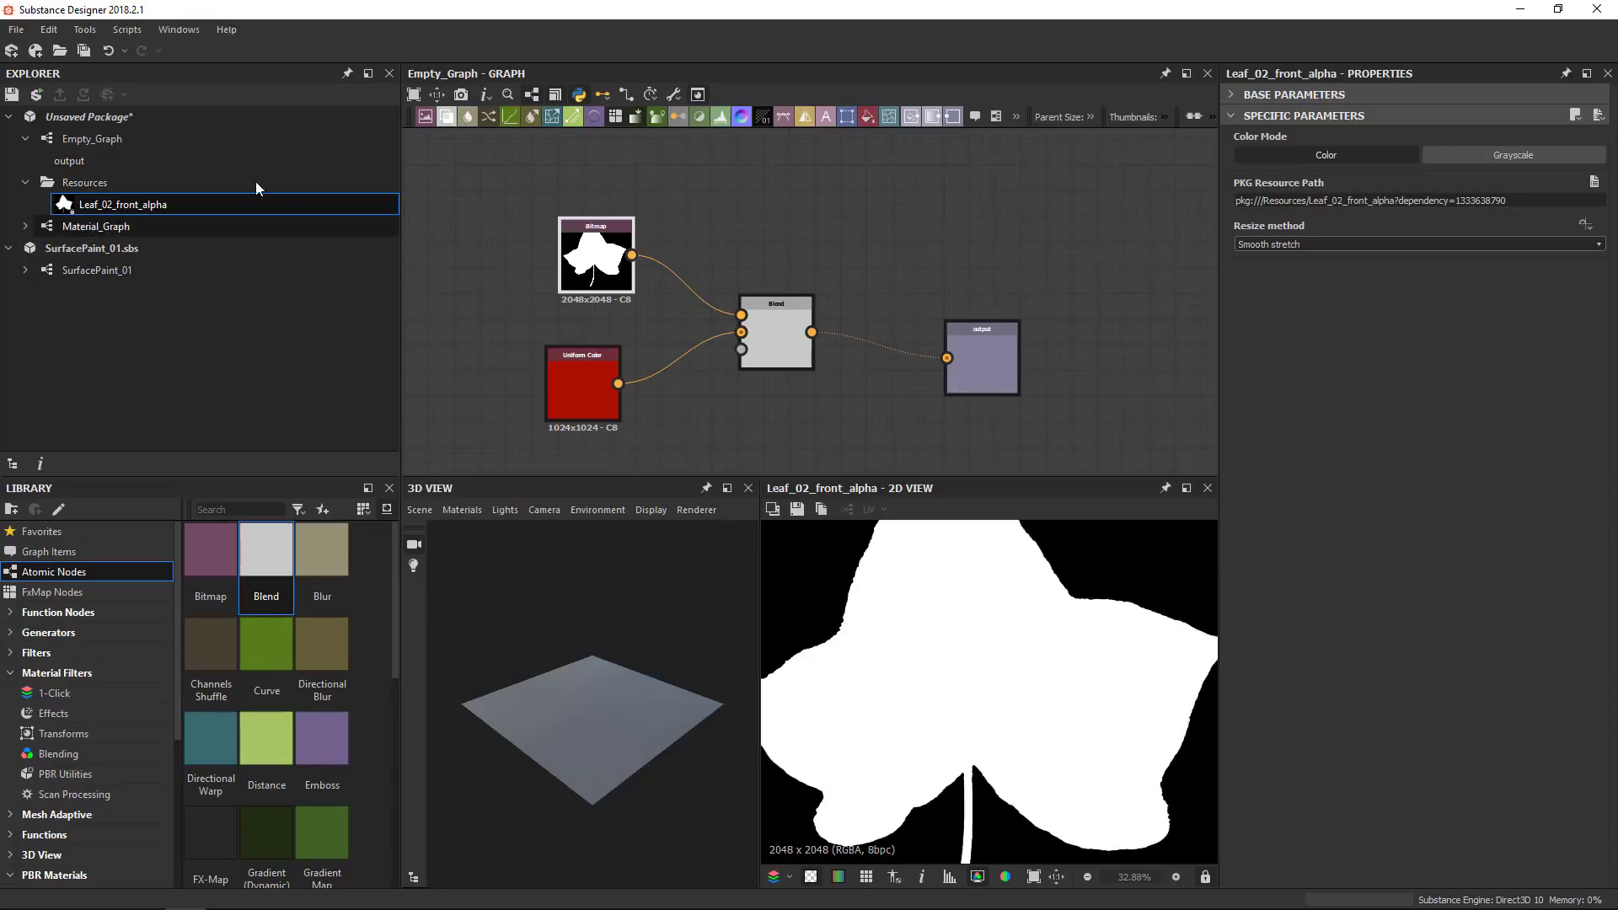
# Delete and undo the leaf Bitmap node, then delete and undo its link into Blend
pyautogui.click(784, 236)
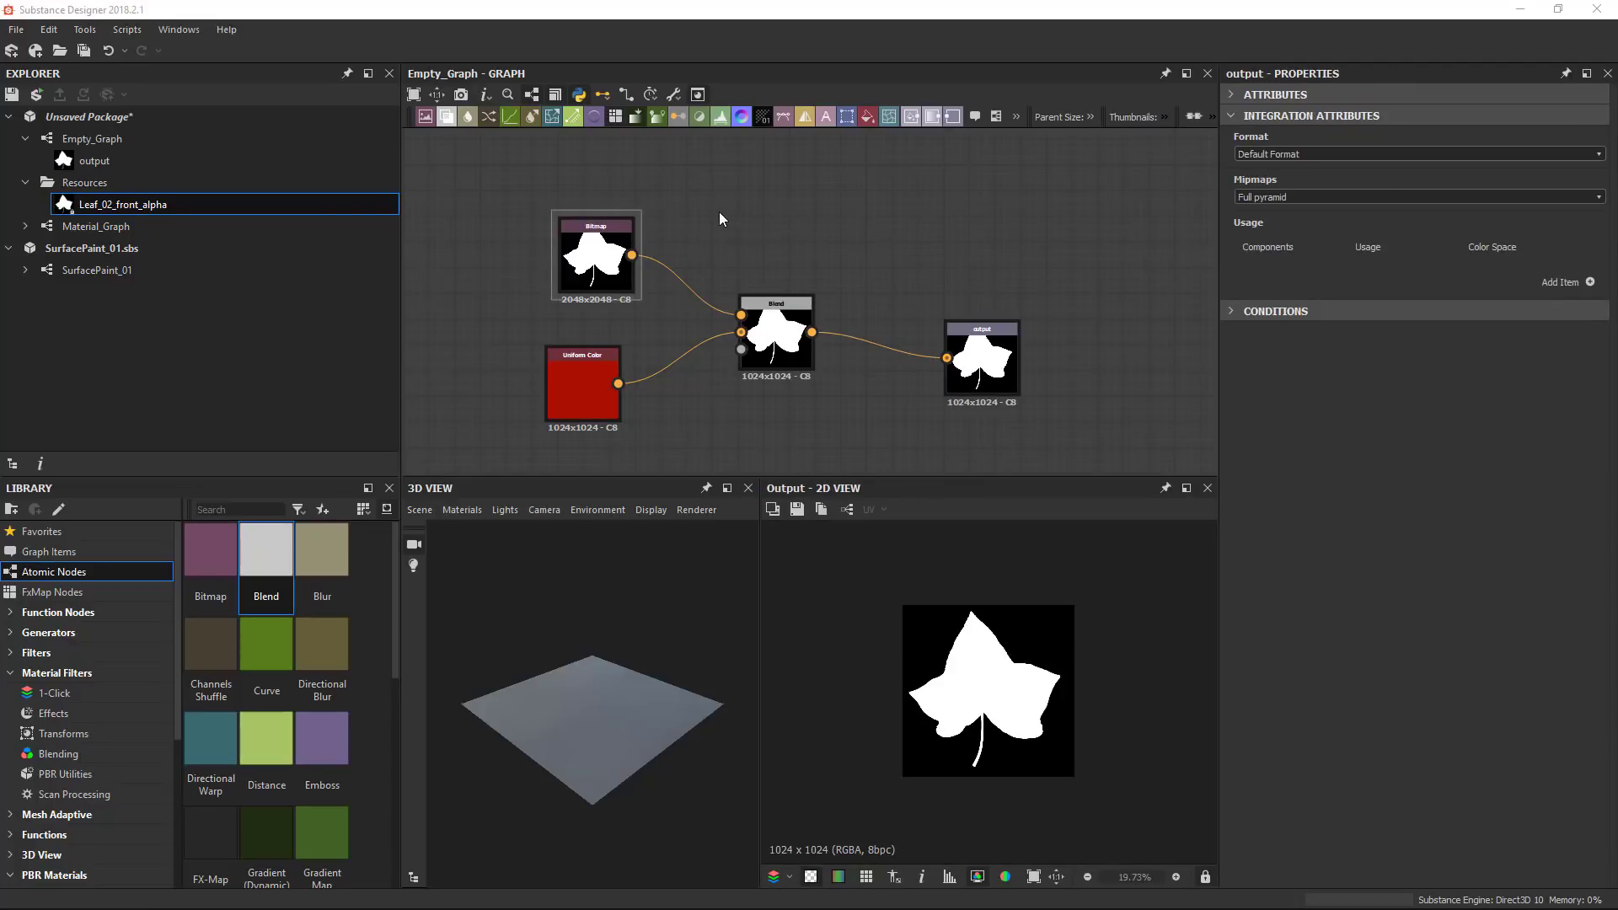
pyautogui.click(596, 215)
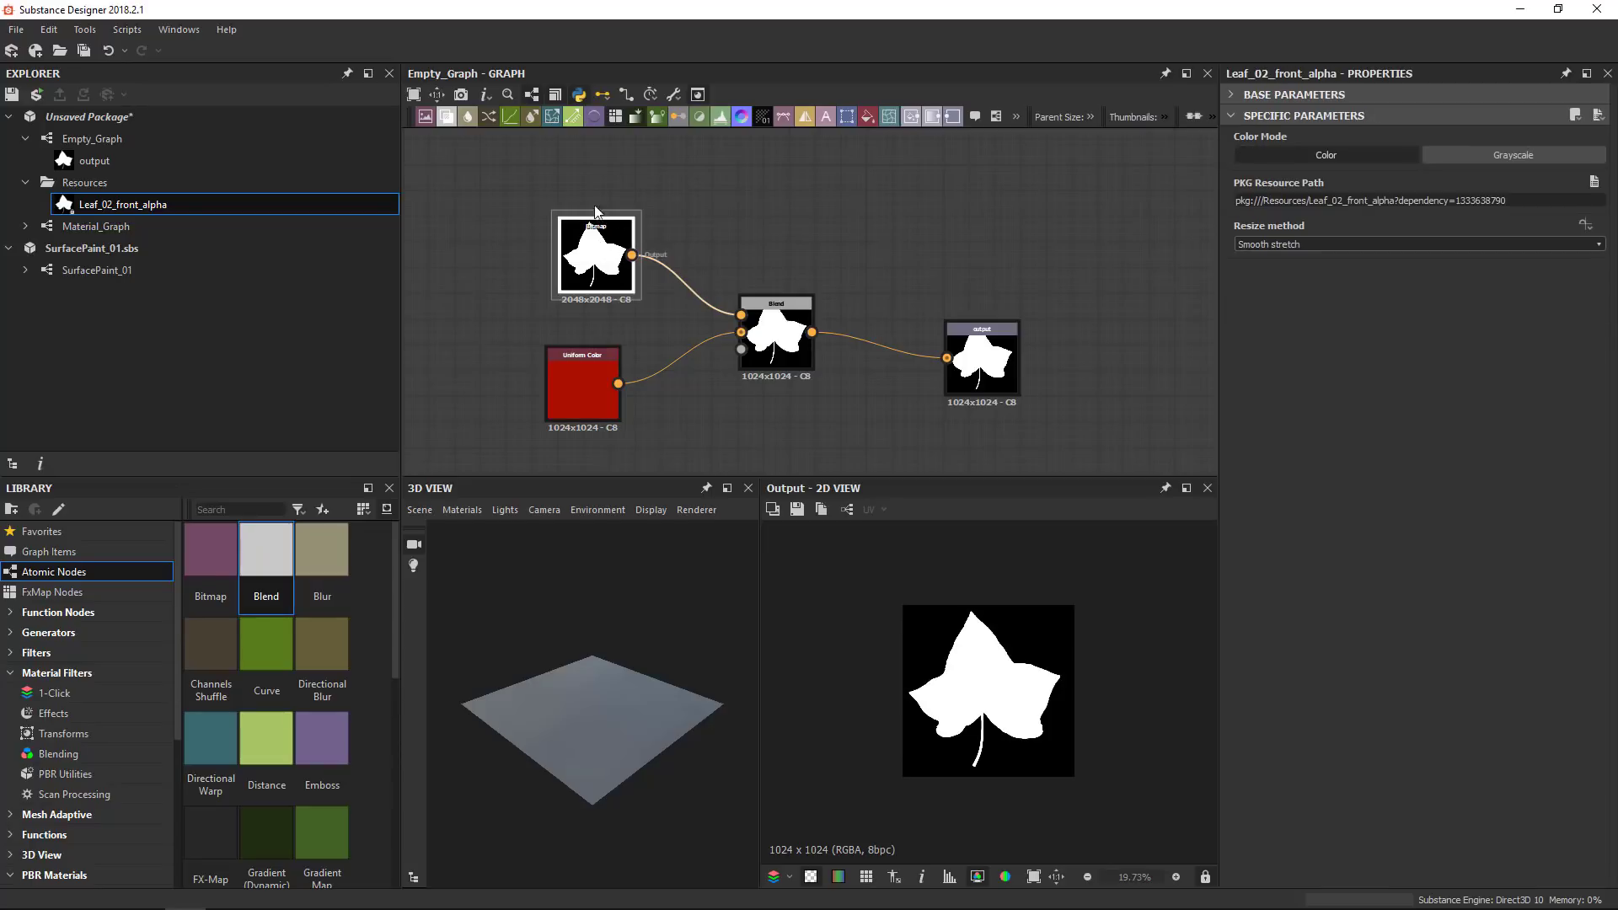
pyautogui.press('Delete')
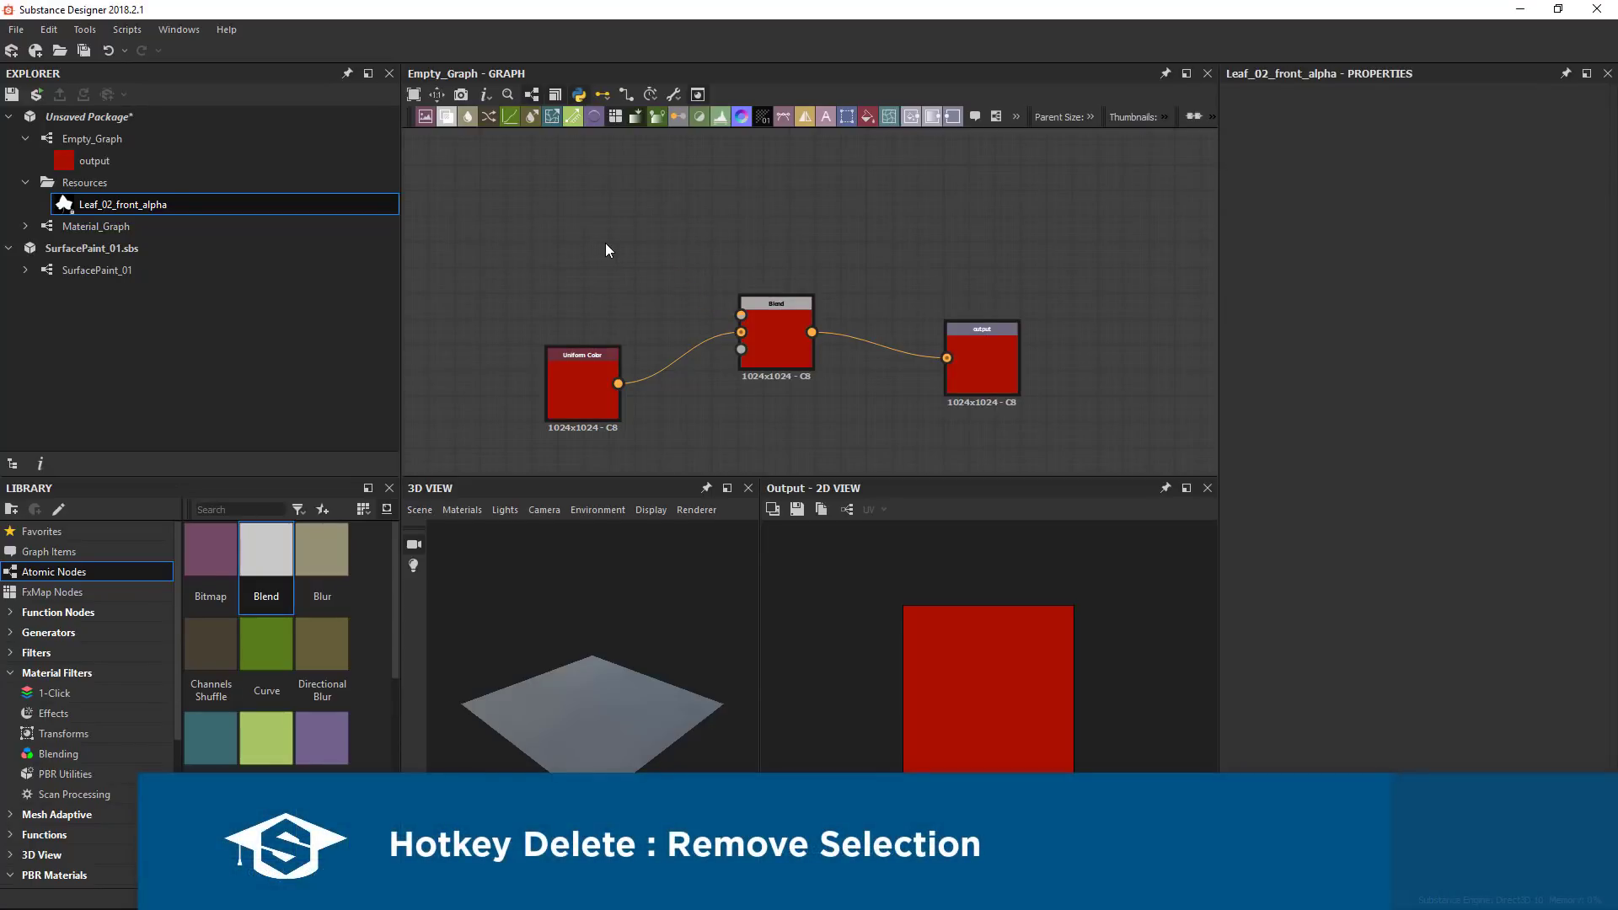
pyautogui.hotkey('ctrl', 'z')
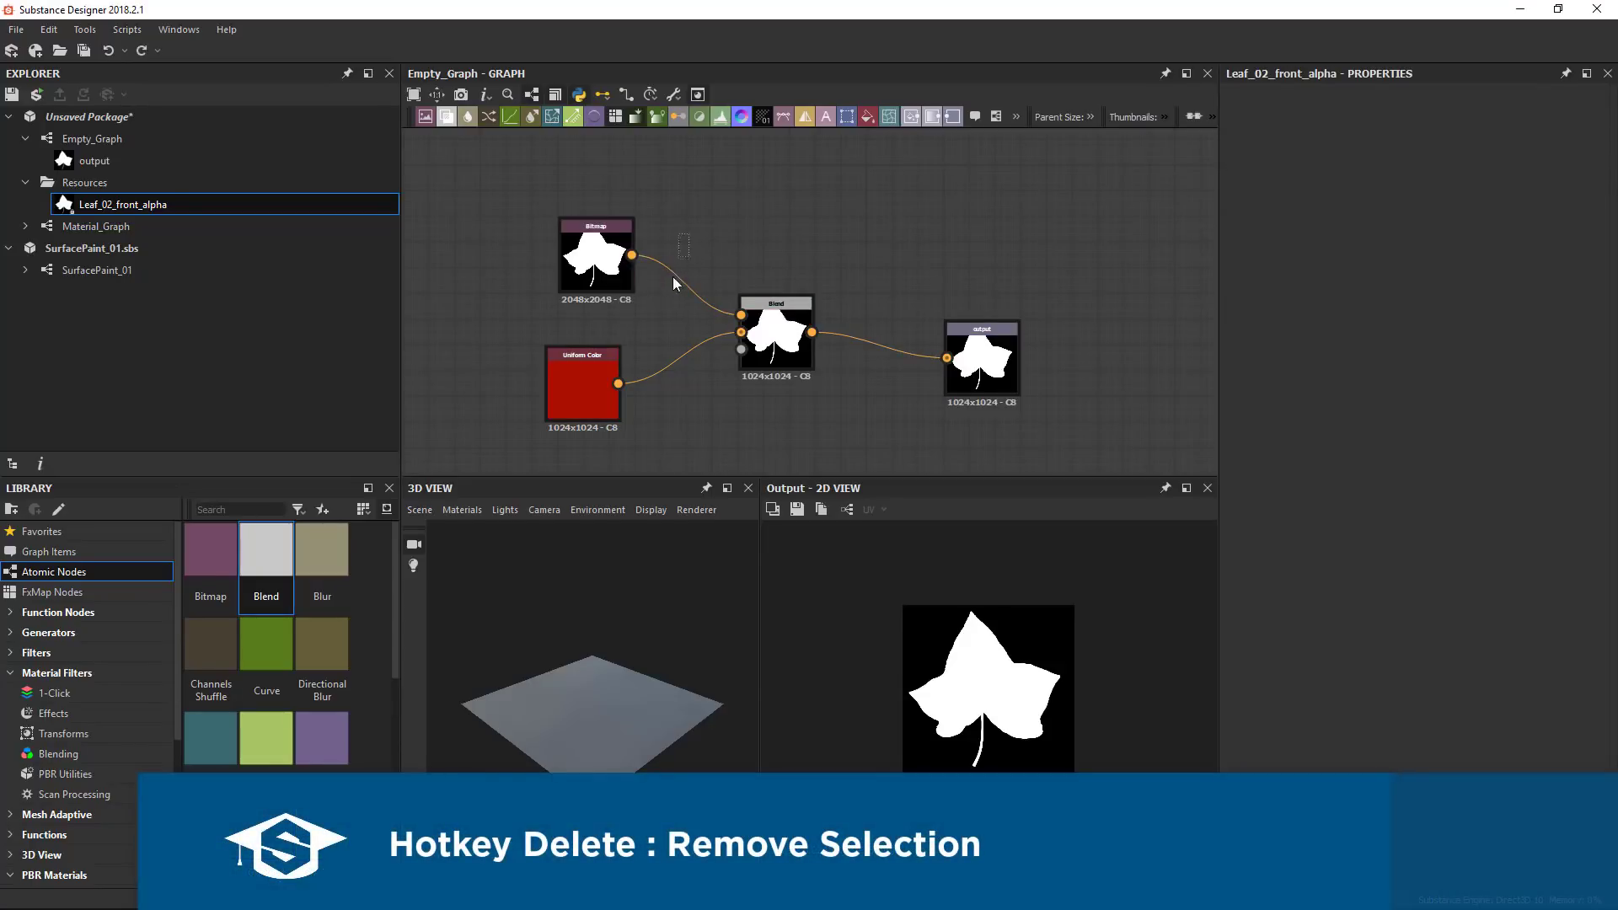
pyautogui.moveTo(670, 305); pyautogui.dragTo(661, 331)
pyautogui.press('Delete')
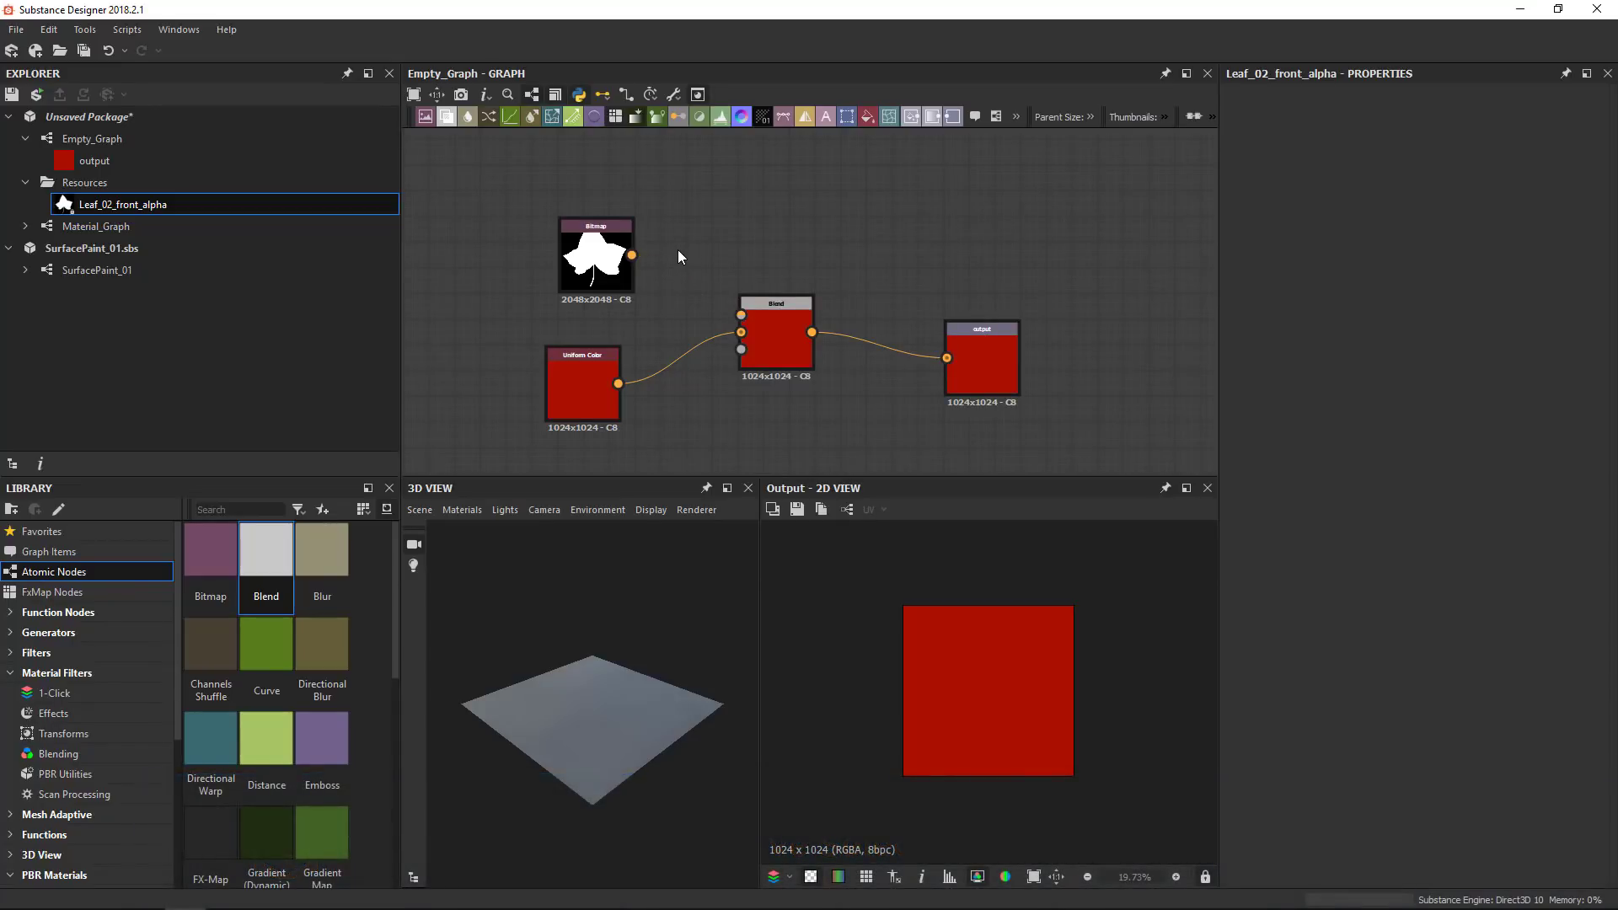
pyautogui.hotkey('ctrl', 'z')
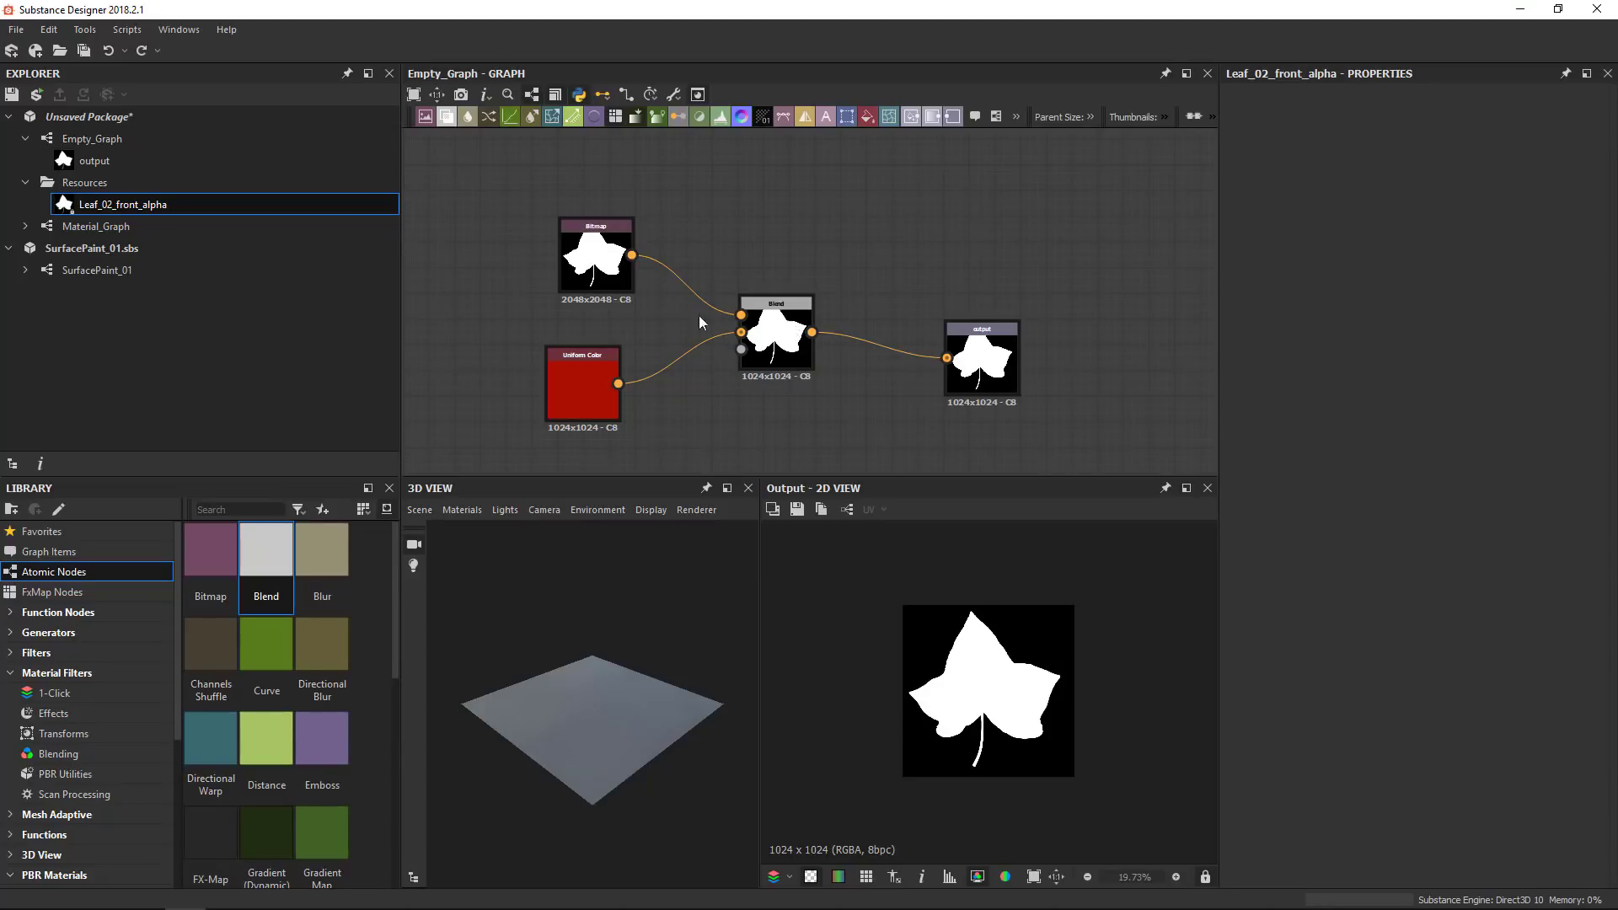
# Move the leaf Bitmap up-left and insert a Blur node on its link to Blend
pyautogui.moveTo(594, 244); pyautogui.dragTo(491, 185)
pyautogui.press('space')
pyautogui.click(655, 358)
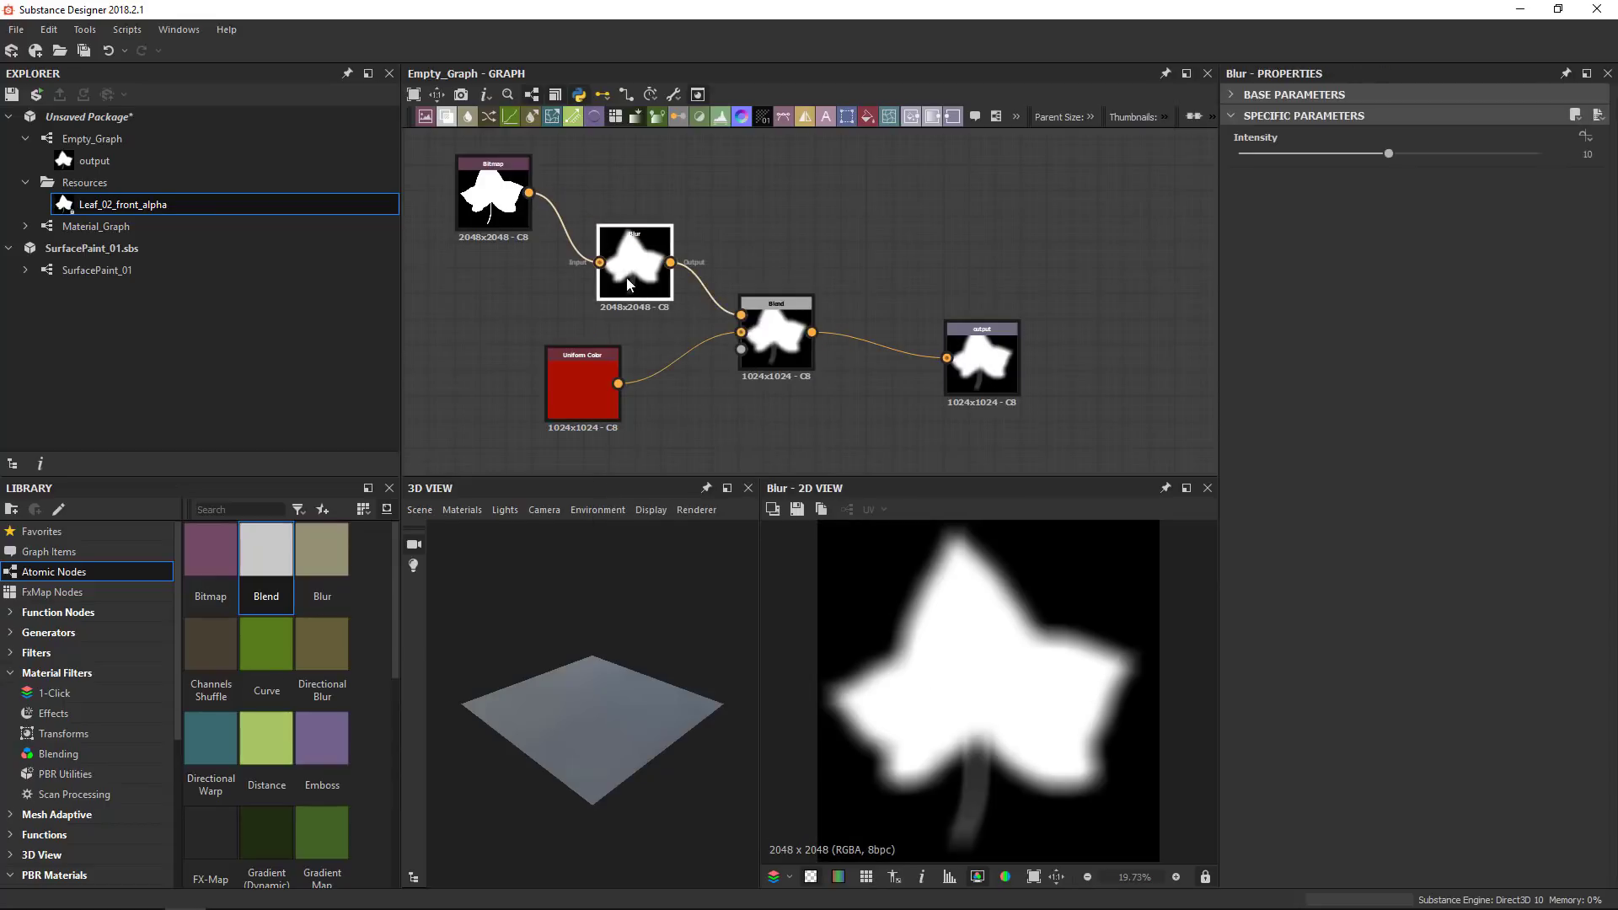
pyautogui.moveTo(651, 270); pyautogui.dragTo(625, 236)
pyautogui.moveTo(625, 237); pyautogui.dragTo(689, 289, button='middle')
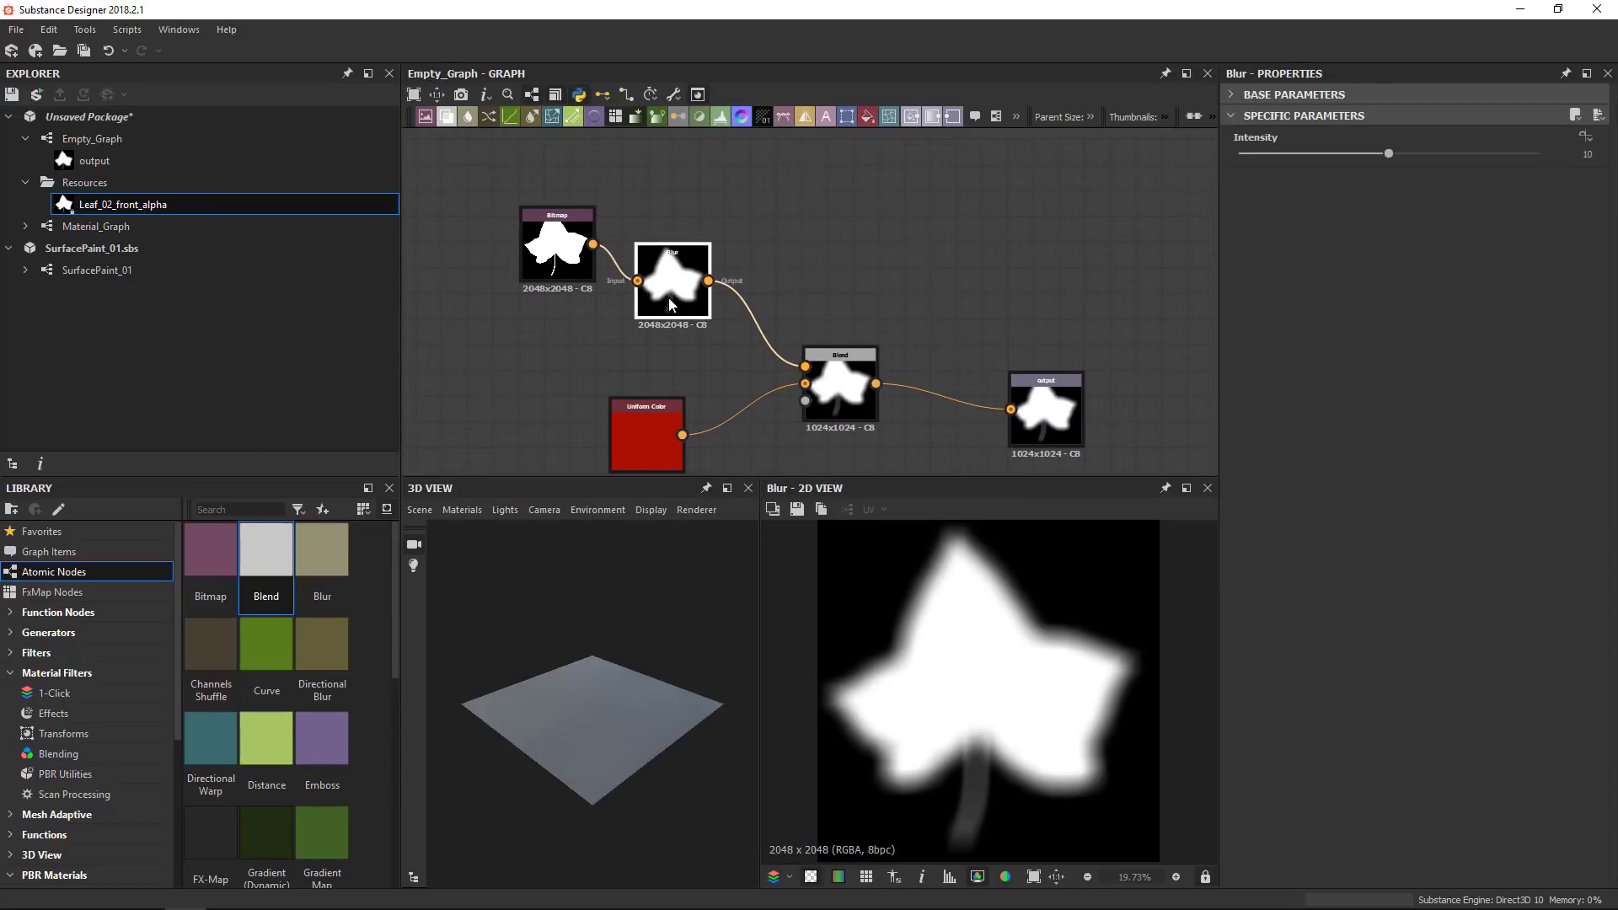
# Delete and restore the Blur, then remove it with Backspace so Bitmap stays linked to Blend
pyautogui.press('Delete')
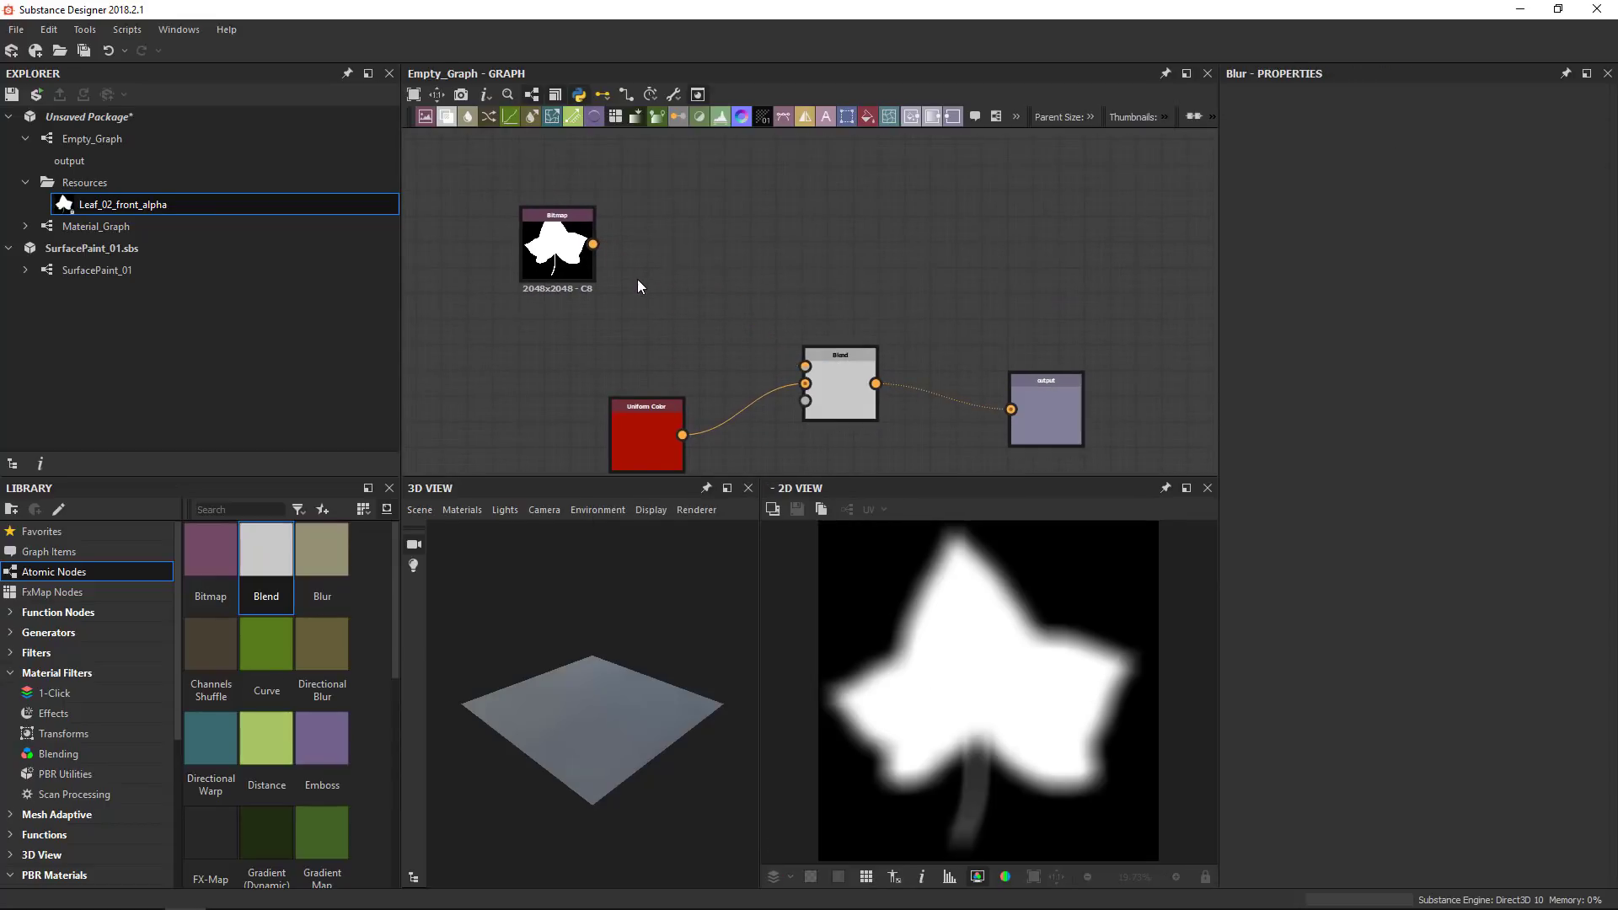
pyautogui.hotkey('ctrl', 'z')
pyautogui.moveTo(676, 283)
pyautogui.mouseDown()
pyautogui.moveTo(707, 313)
pyautogui.moveTo(689, 300)
pyautogui.mouseUp()
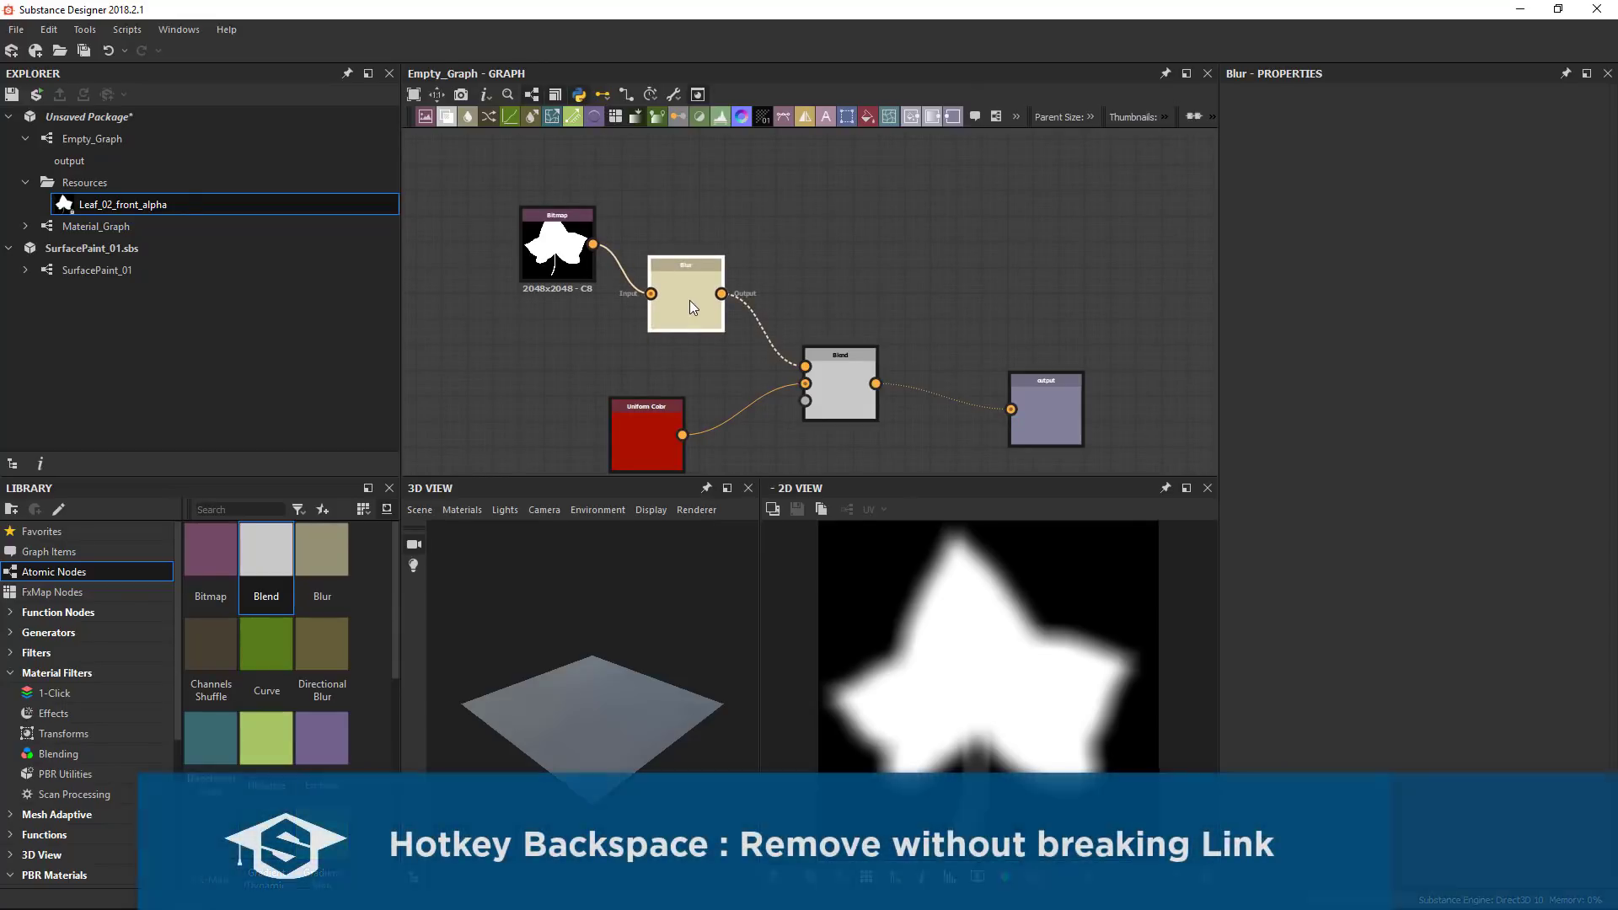
pyautogui.press('BackSpace')
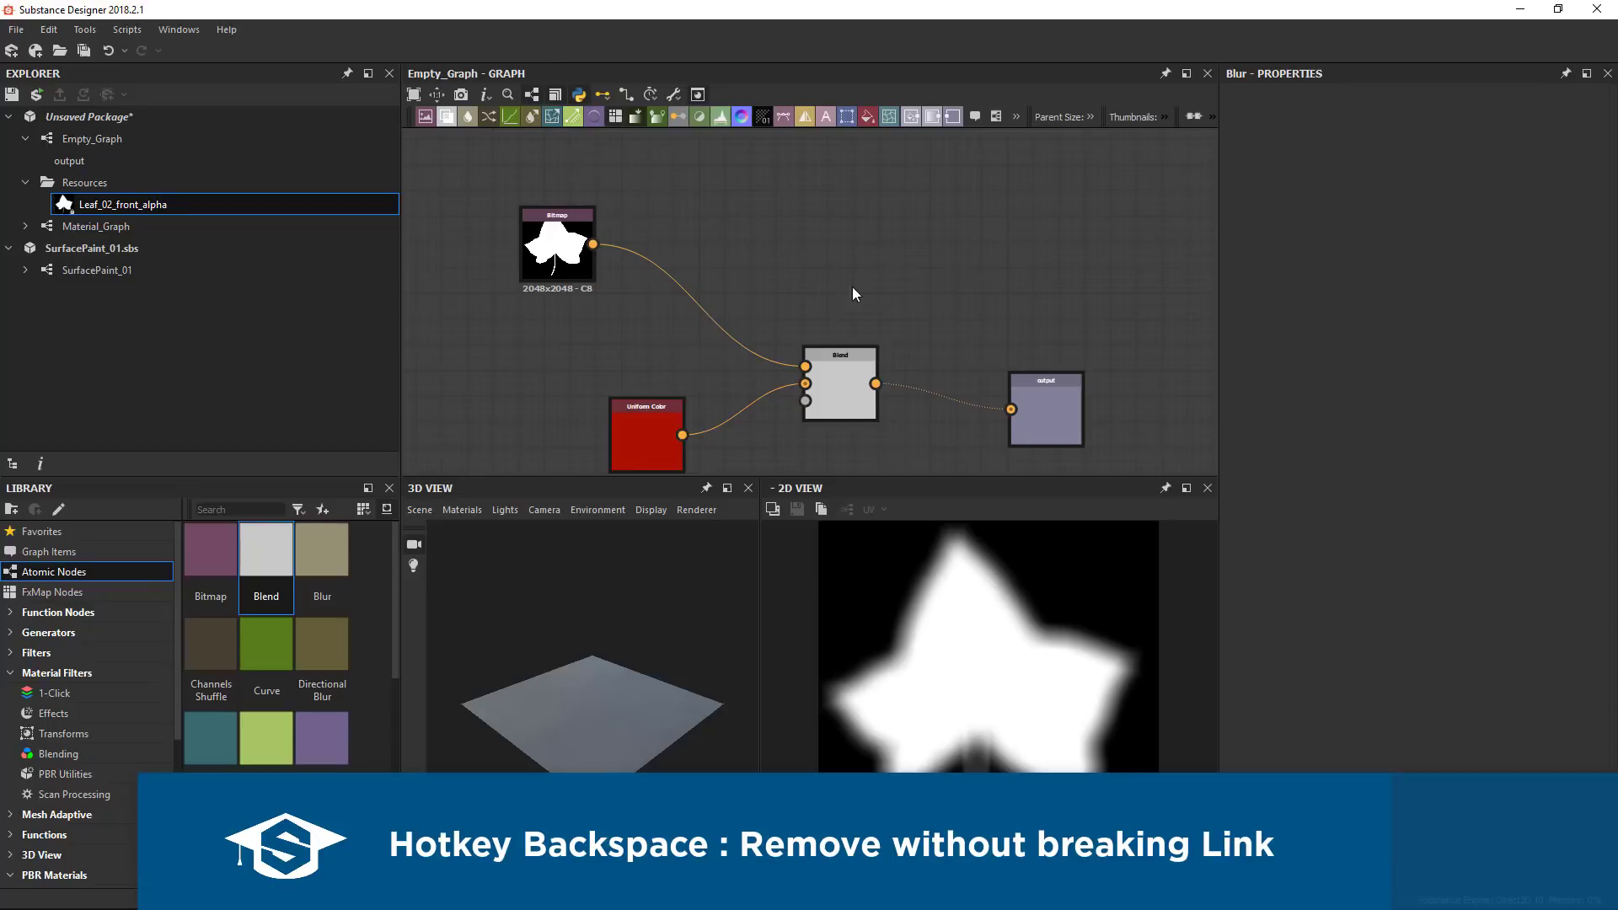
pyautogui.moveTo(854, 293); pyautogui.dragTo(802, 263, button='middle')
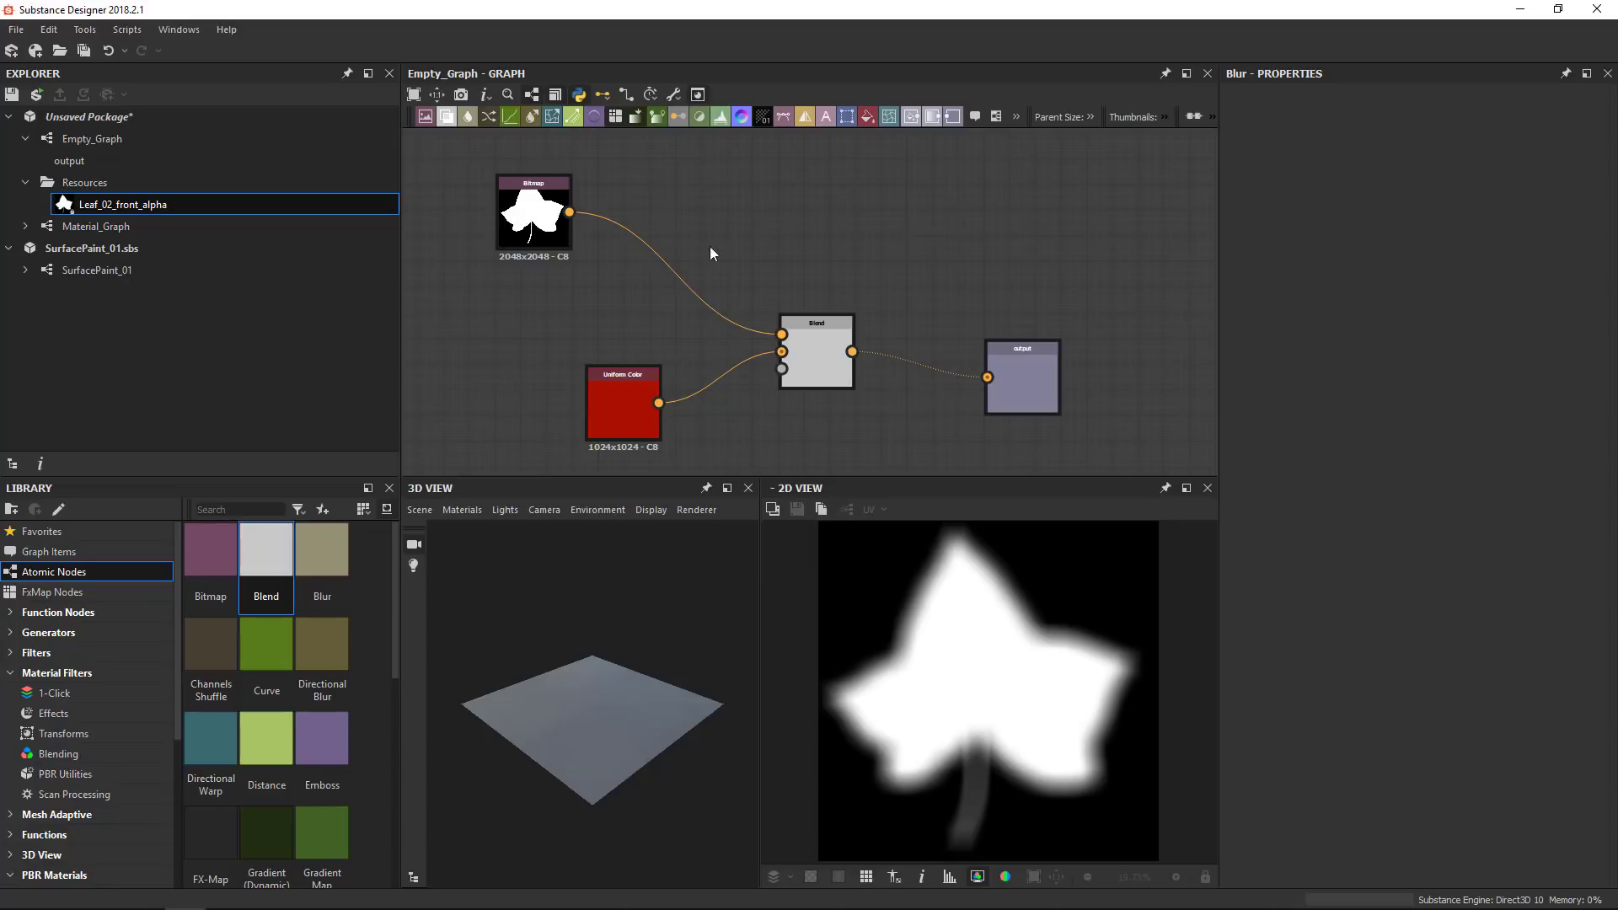
pyautogui.moveTo(764, 289); pyautogui.dragTo(750, 287, button='middle')
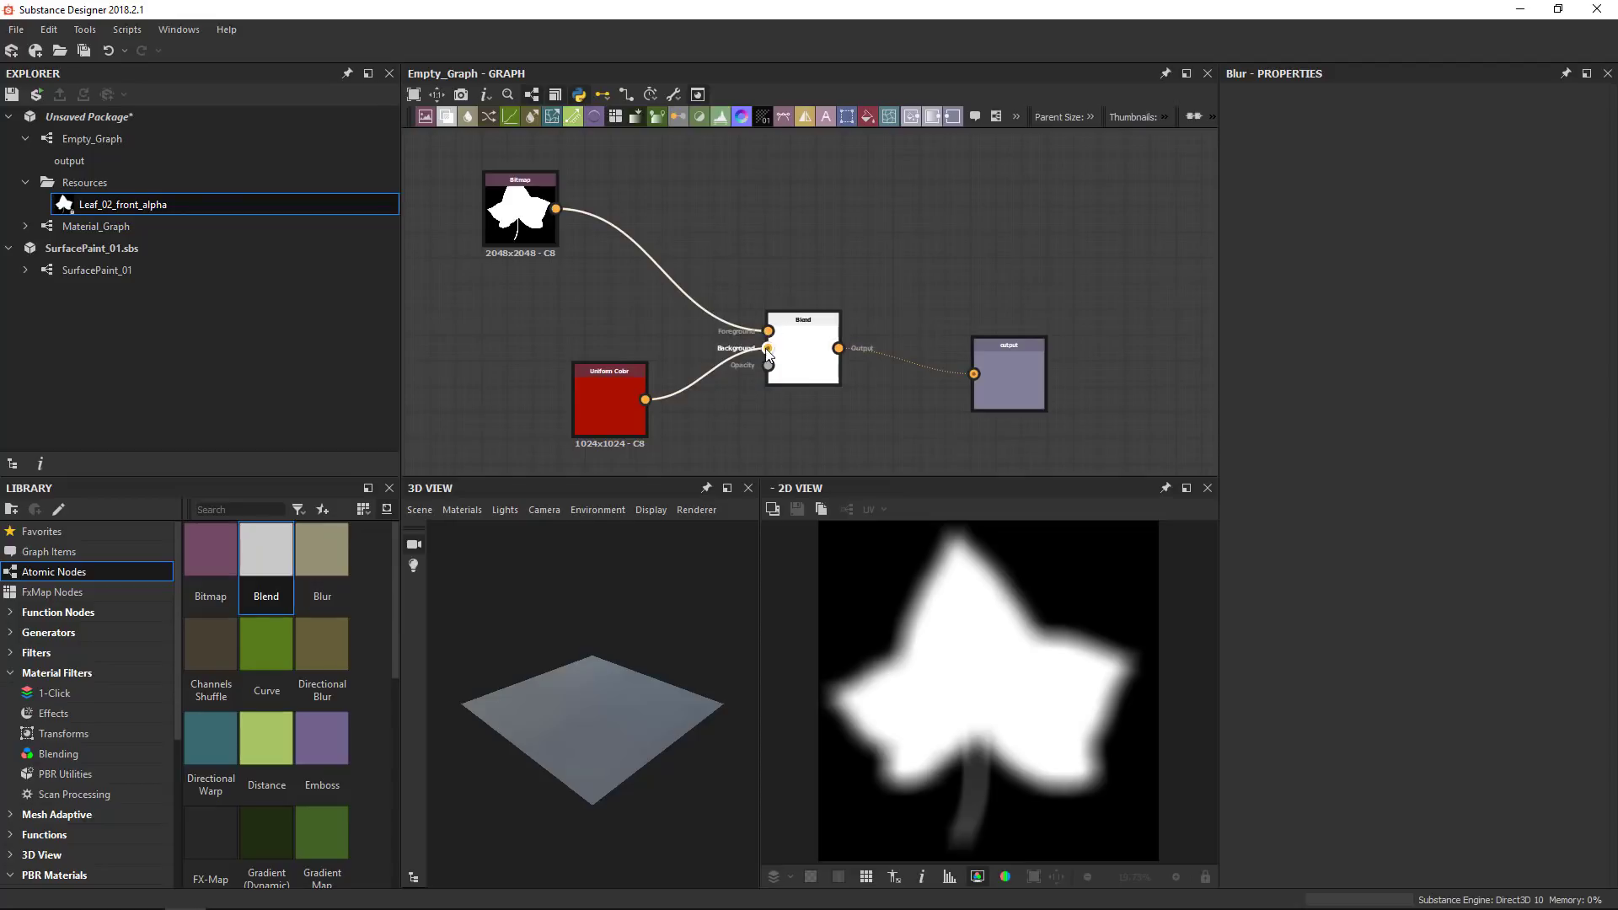
pyautogui.moveTo(743, 375); pyautogui.dragTo(751, 376, button='middle')
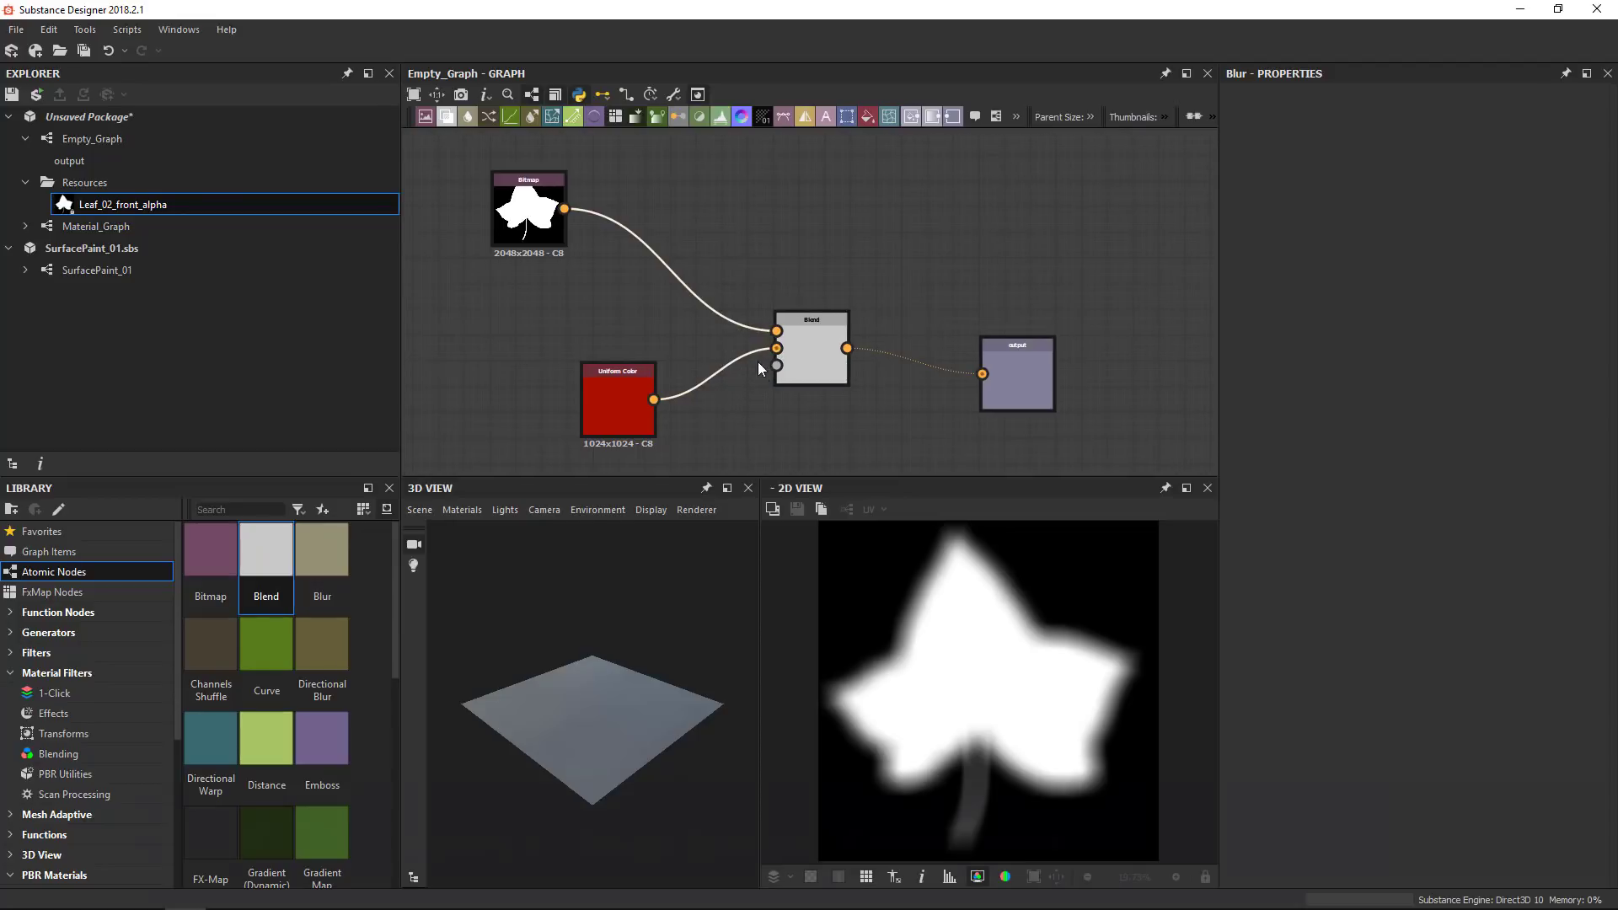
pyautogui.press('x')
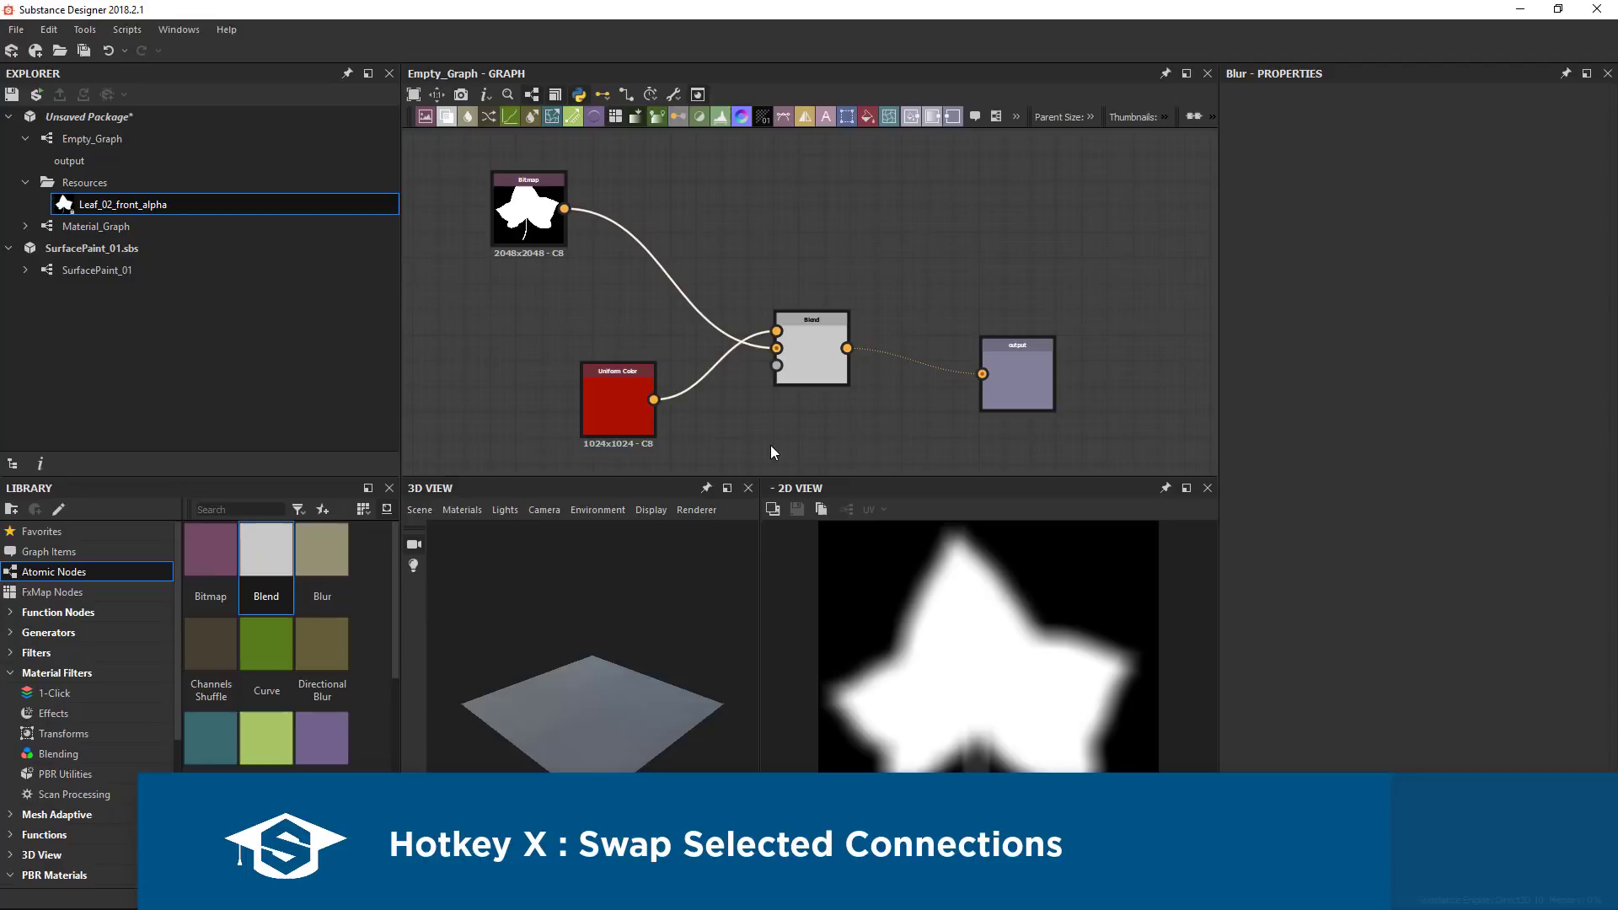
pyautogui.press('x')
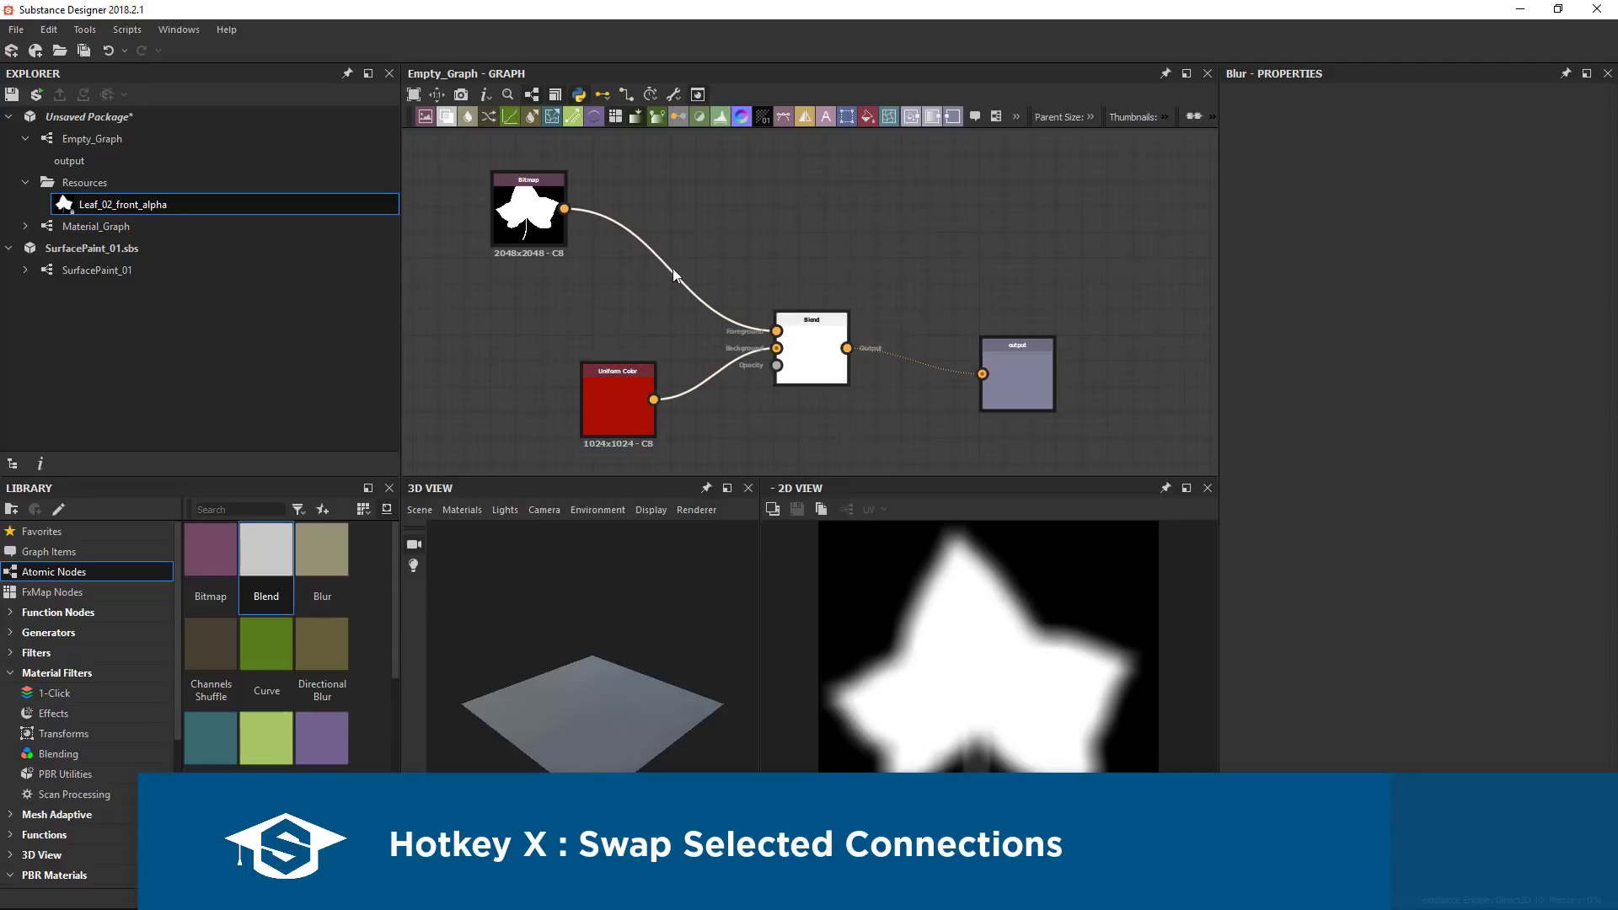
pyautogui.press('x')
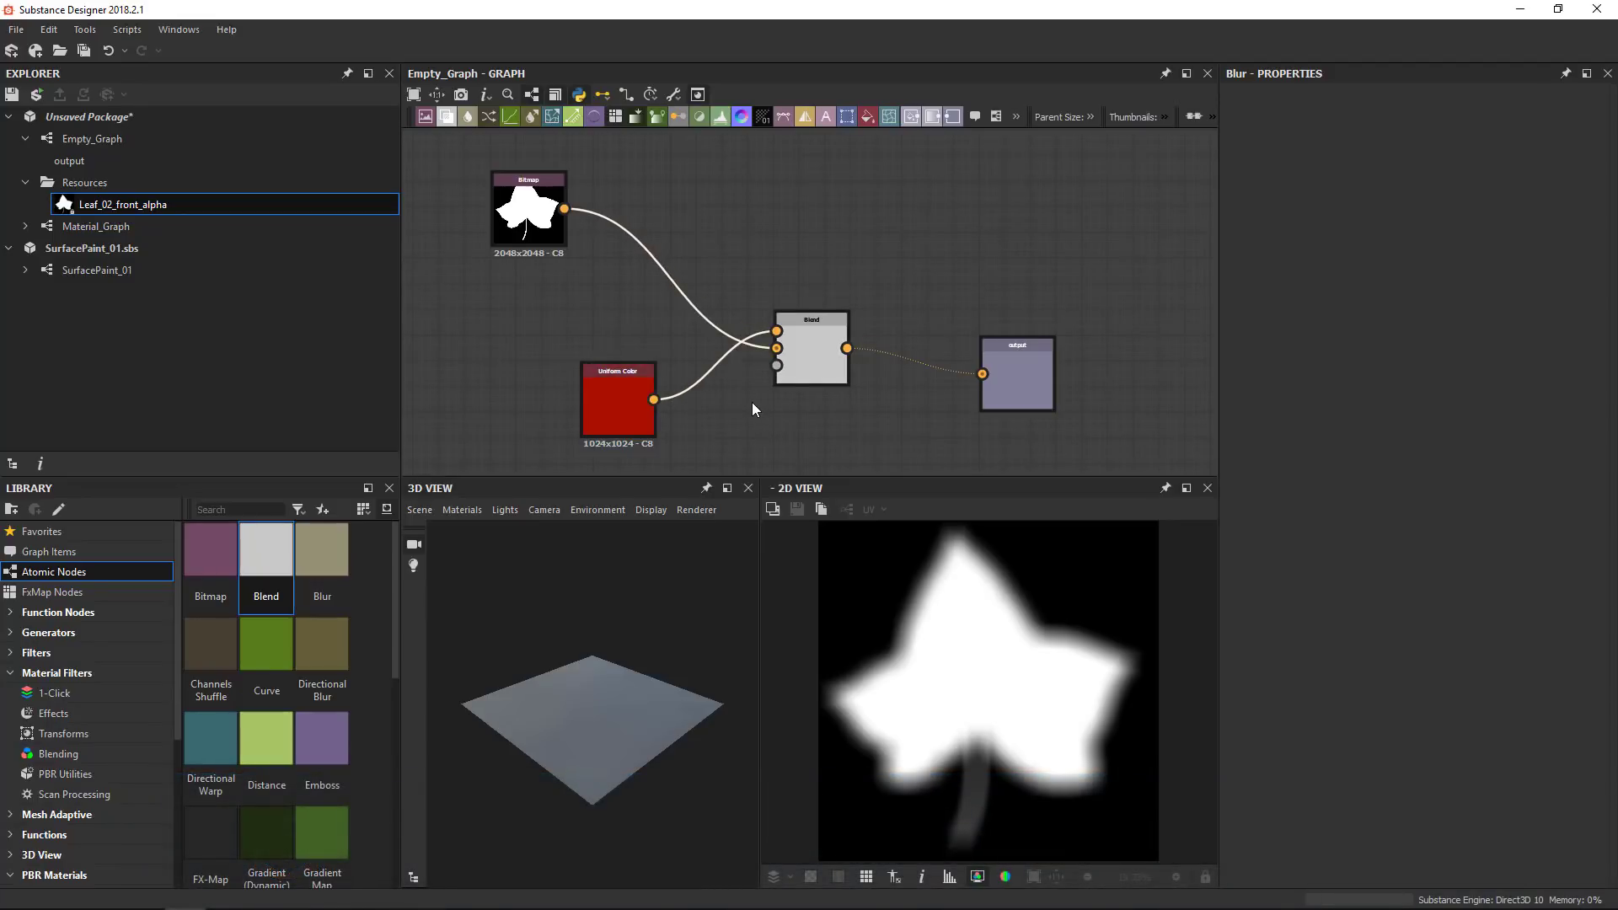
pyautogui.press('x')
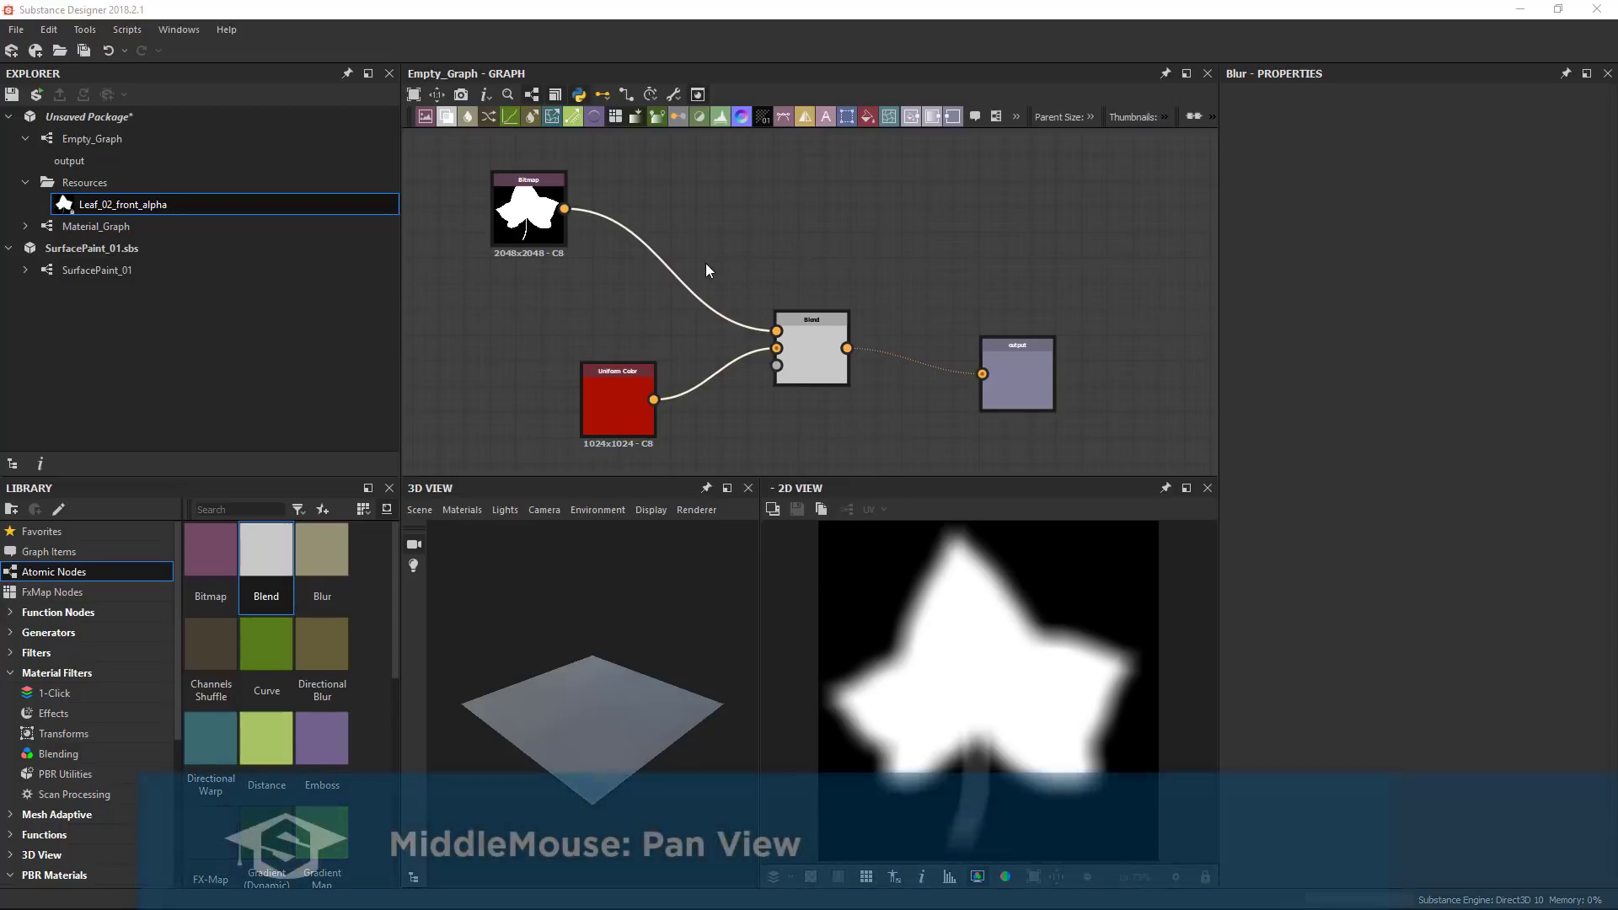
pyautogui.moveTo(699, 275); pyautogui.dragTo(781, 264, button='middle')
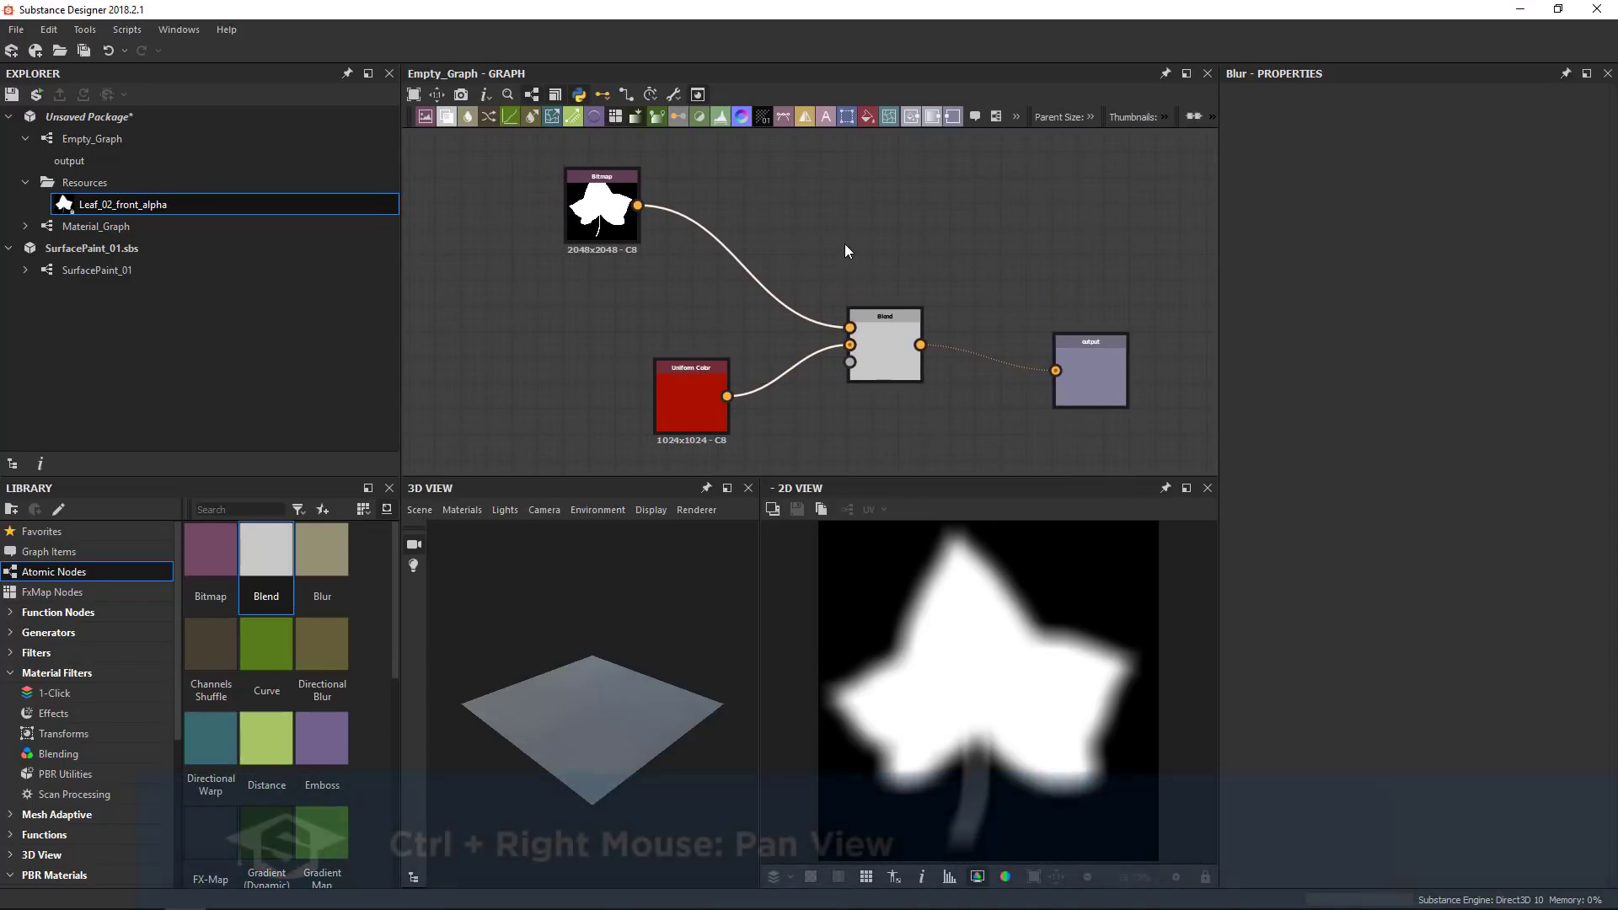
pyautogui.keyDown('ctrl'); pyautogui.moveTo(935, 242); pyautogui.dragTo(866, 251, button='right'); pyautogui.keyUp('ctrl')
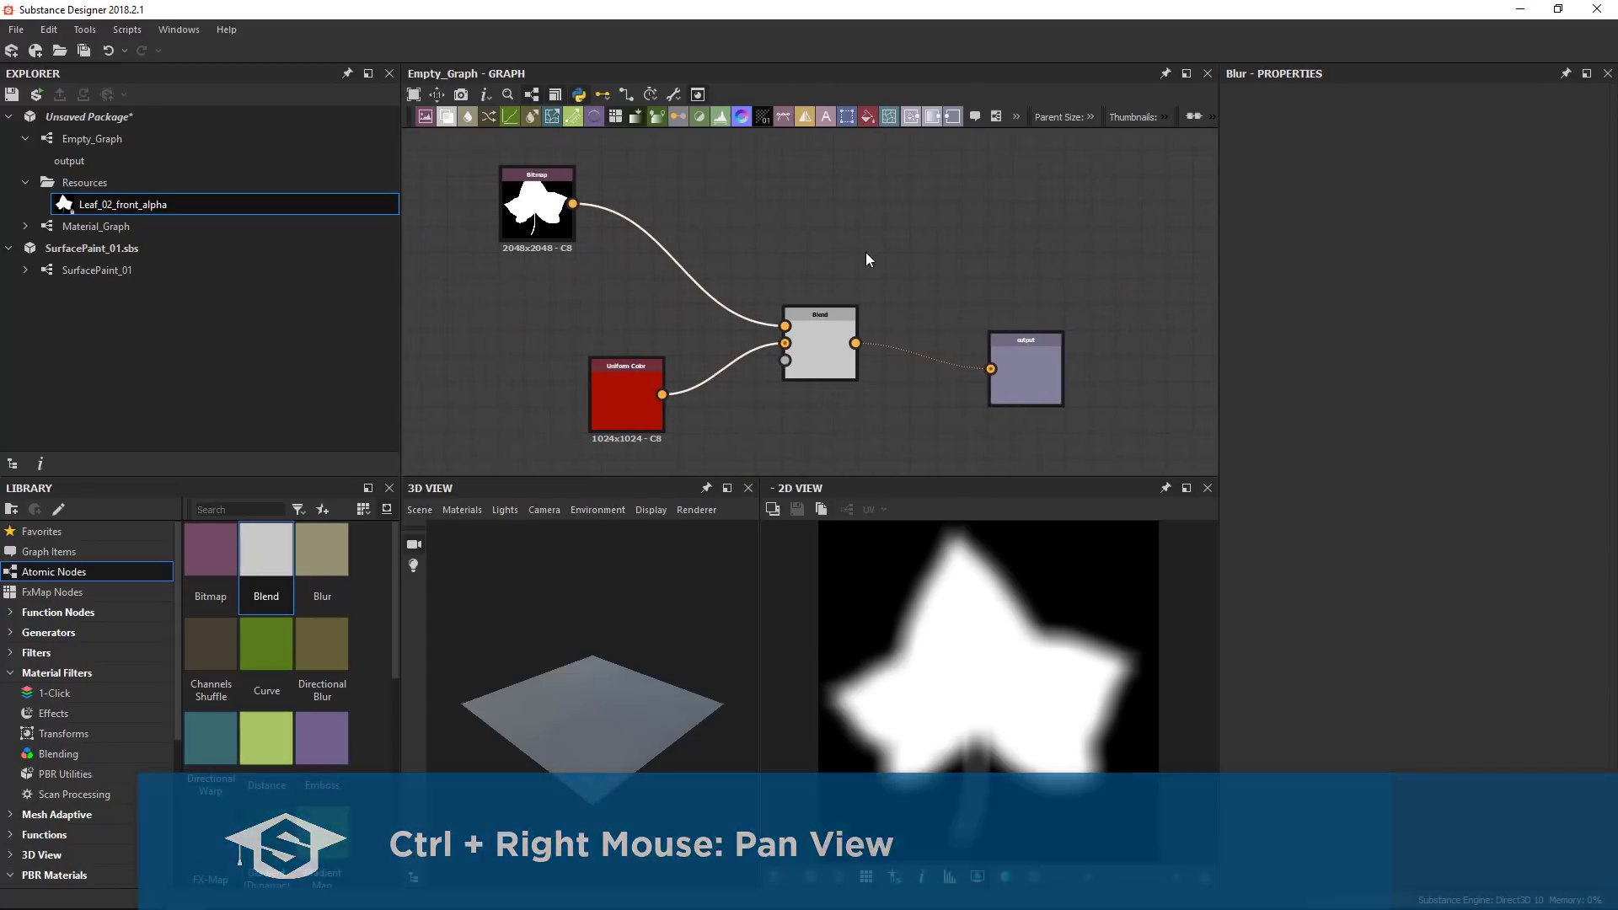
pyautogui.scroll(-5, 806, 281)
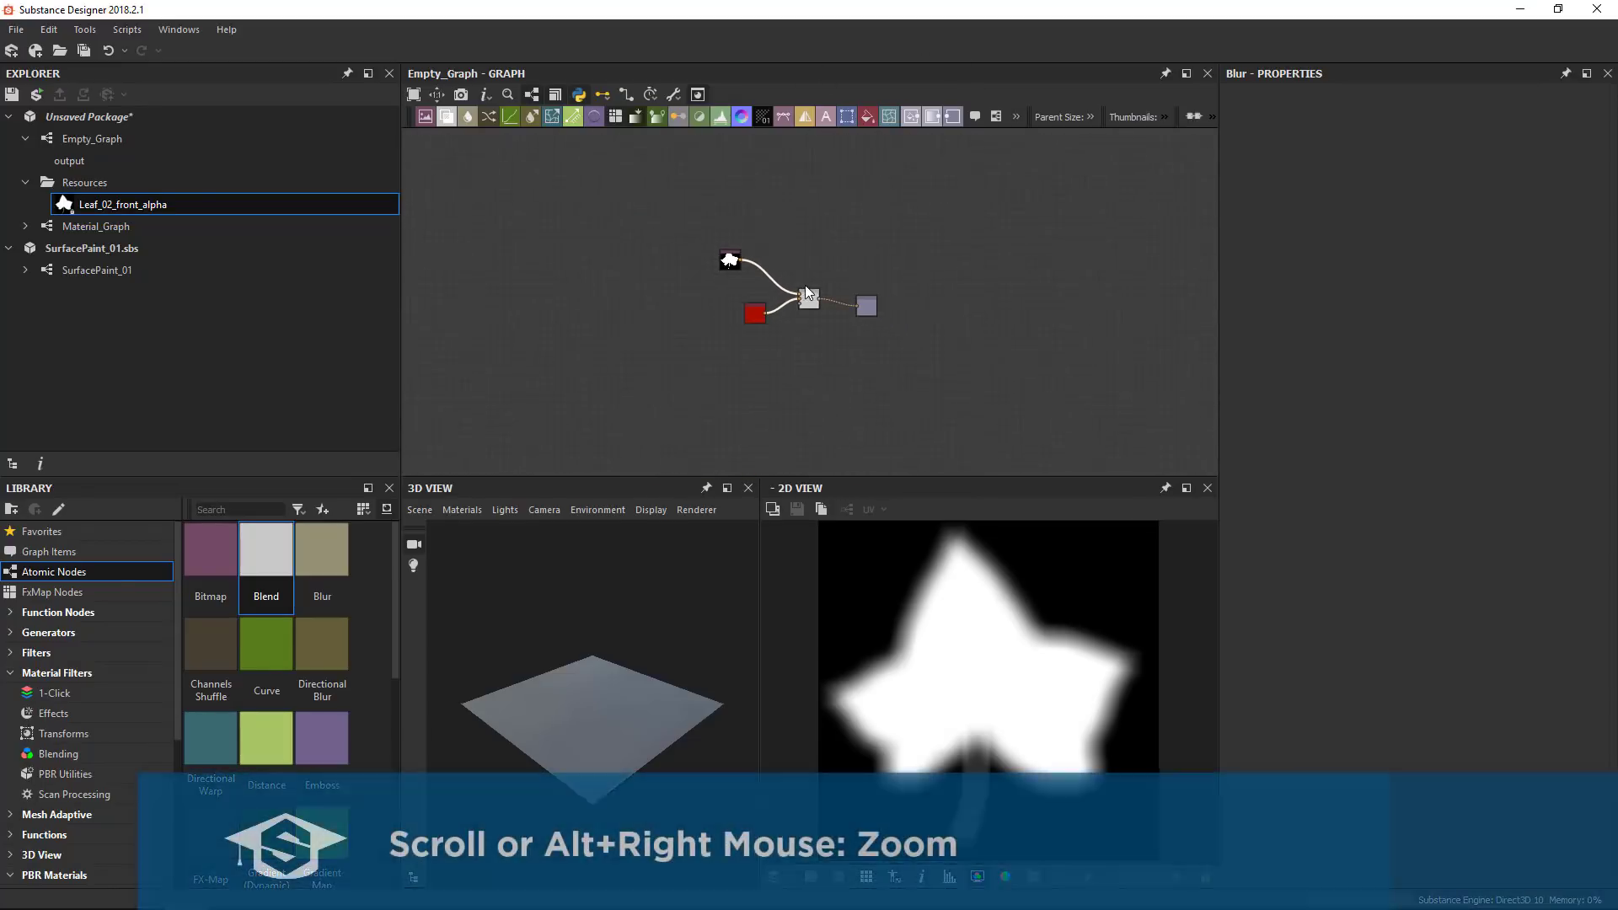
pyautogui.scroll(5, 805, 285)
pyautogui.scroll(-3, 802, 286)
pyautogui.scroll(3, 803, 291)
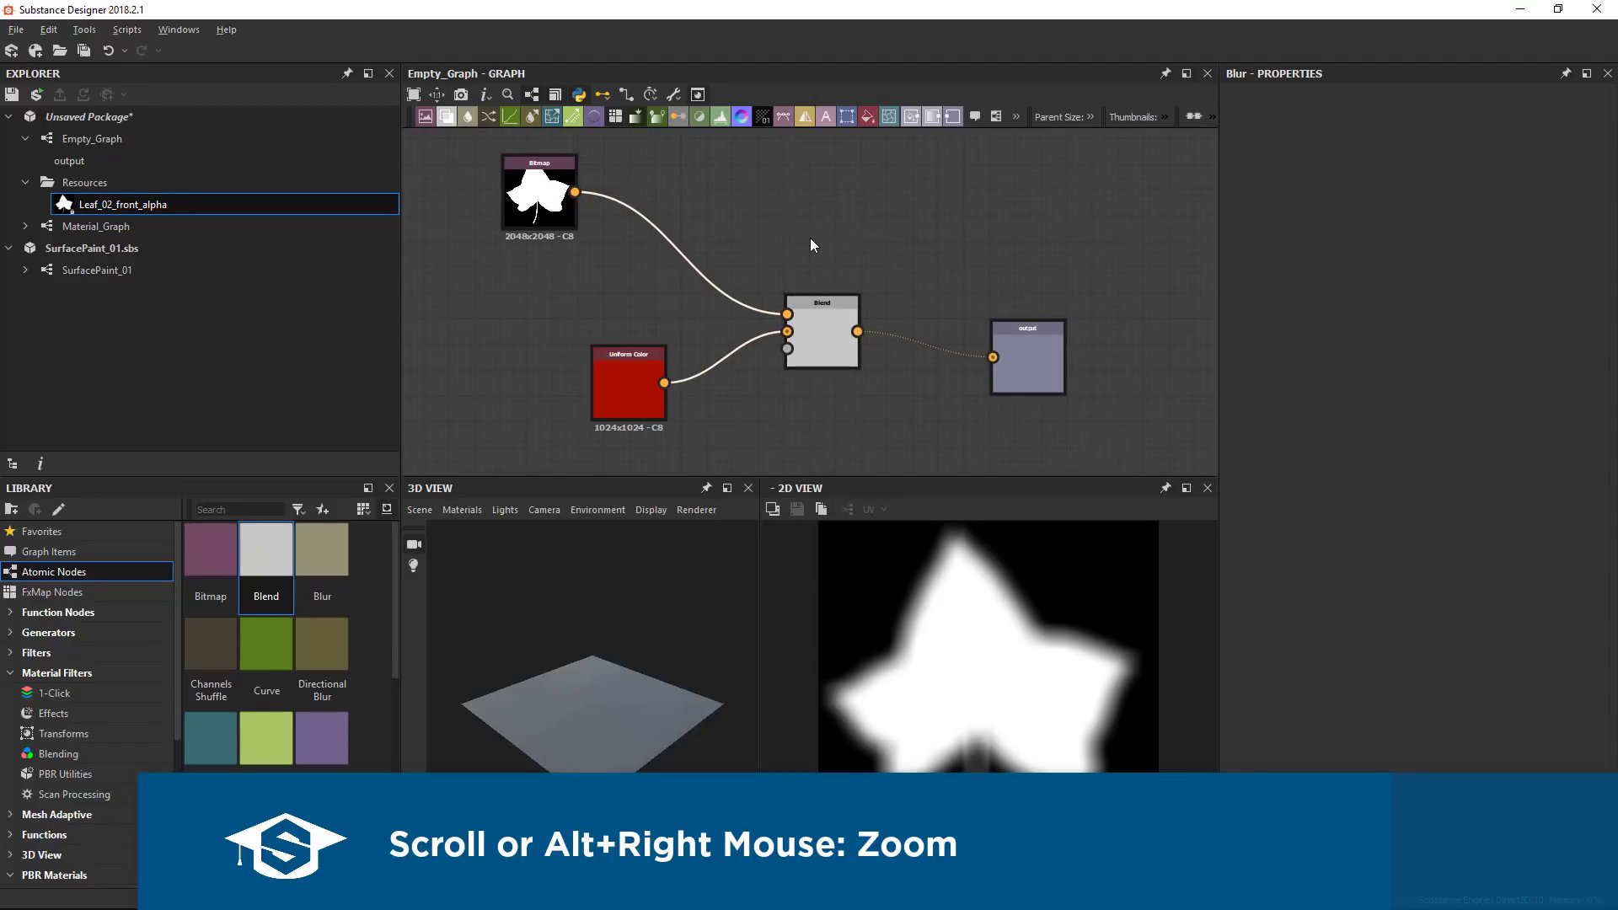
pyautogui.scroll(-4, 811, 245)
pyautogui.scroll(4, 812, 265)
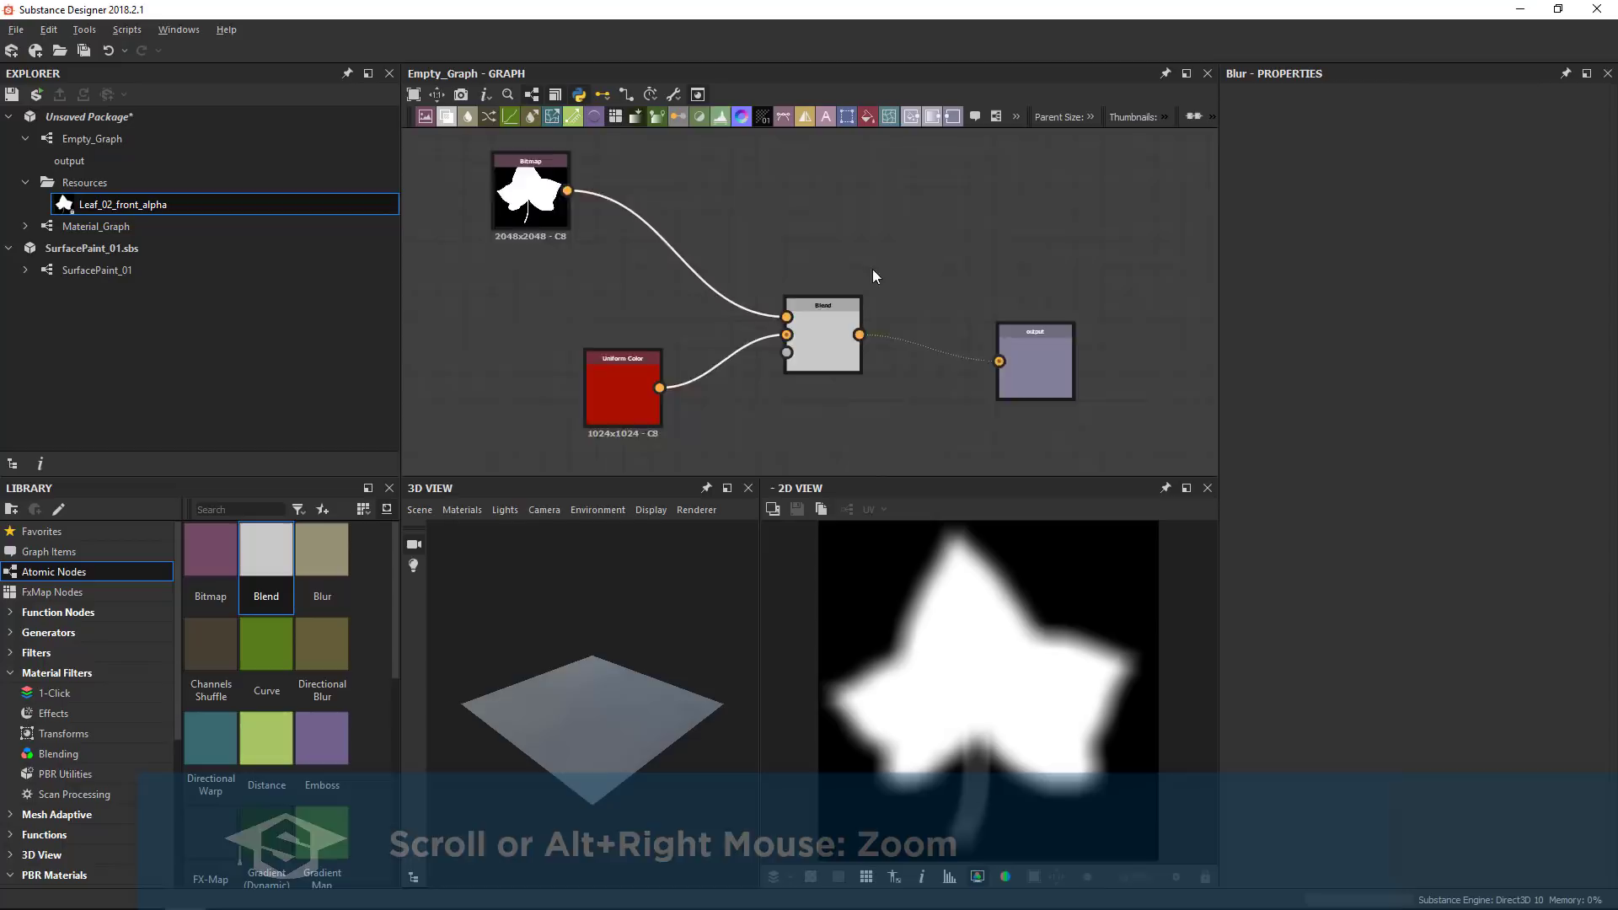
pyautogui.scroll(-4, 872, 277)
pyautogui.scroll(4, 881, 300)
pyautogui.scroll(-3, 851, 250)
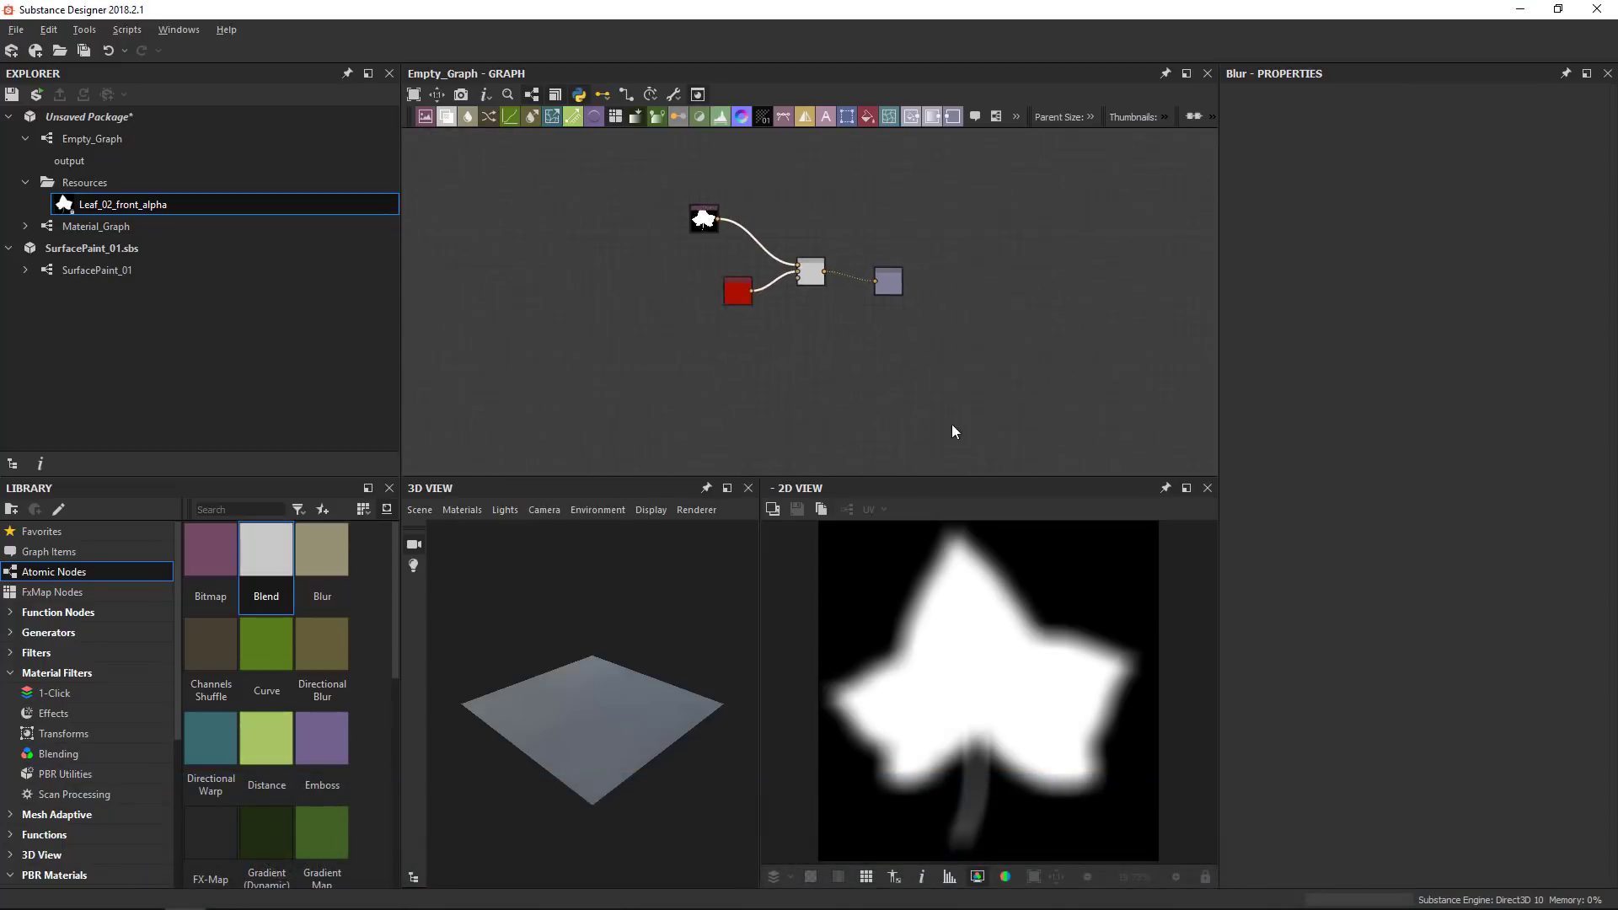
pyautogui.scroll(-1, 997, 247)
# Bring the panned-away nodes back and frame the whole graph with F
pyautogui.moveTo(1043, 192); pyautogui.dragTo(686, 464, button='middle')
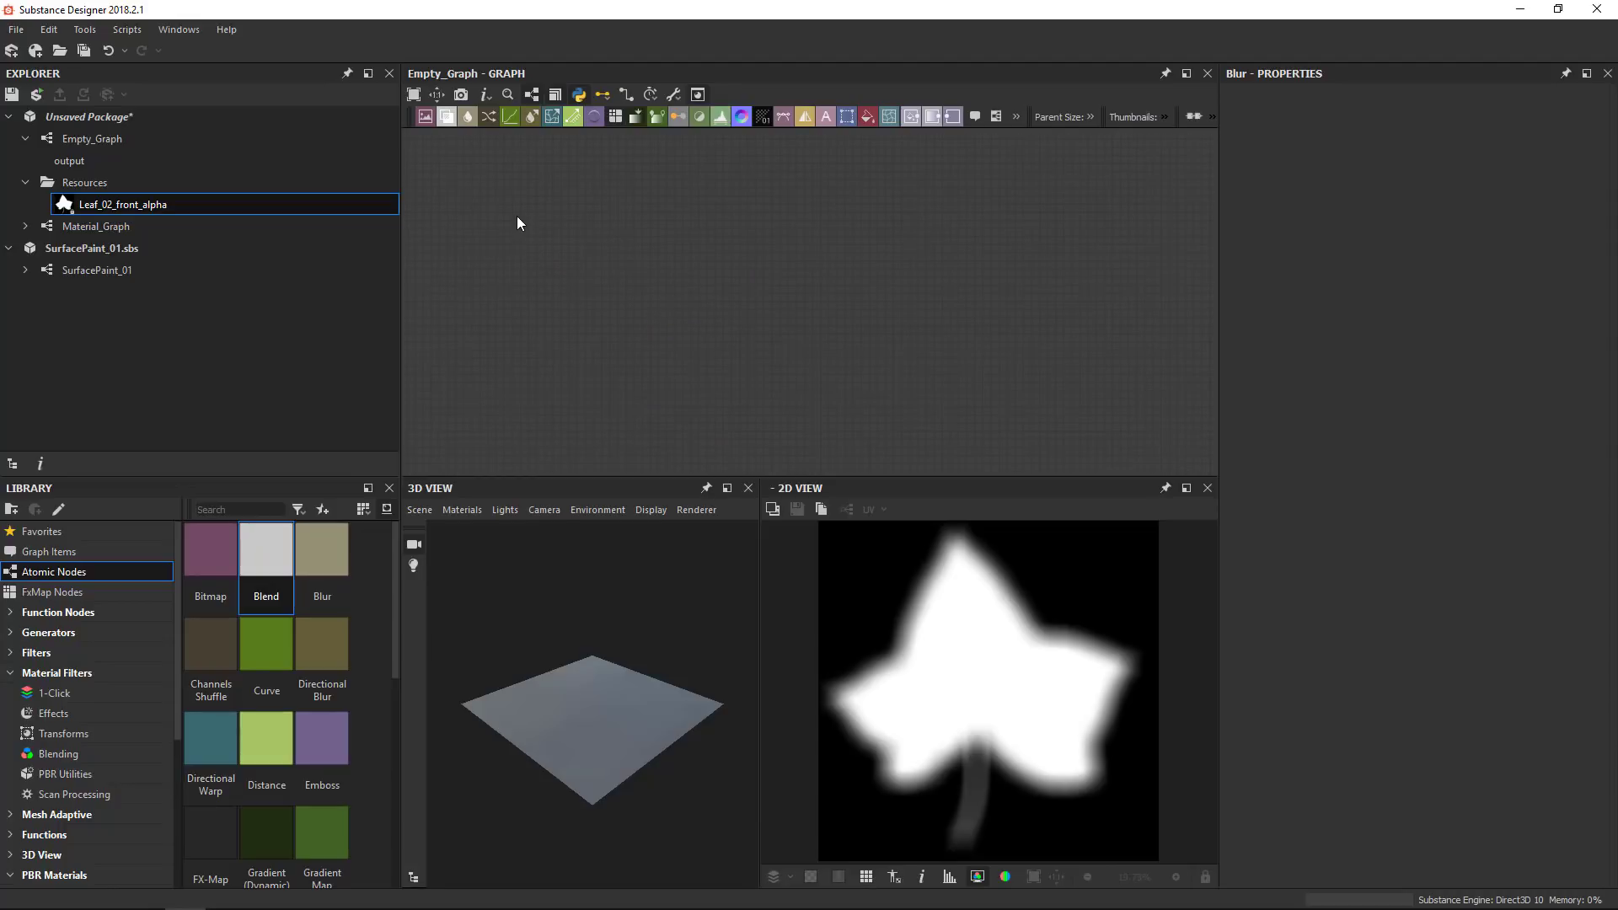
pyautogui.click(415, 97)
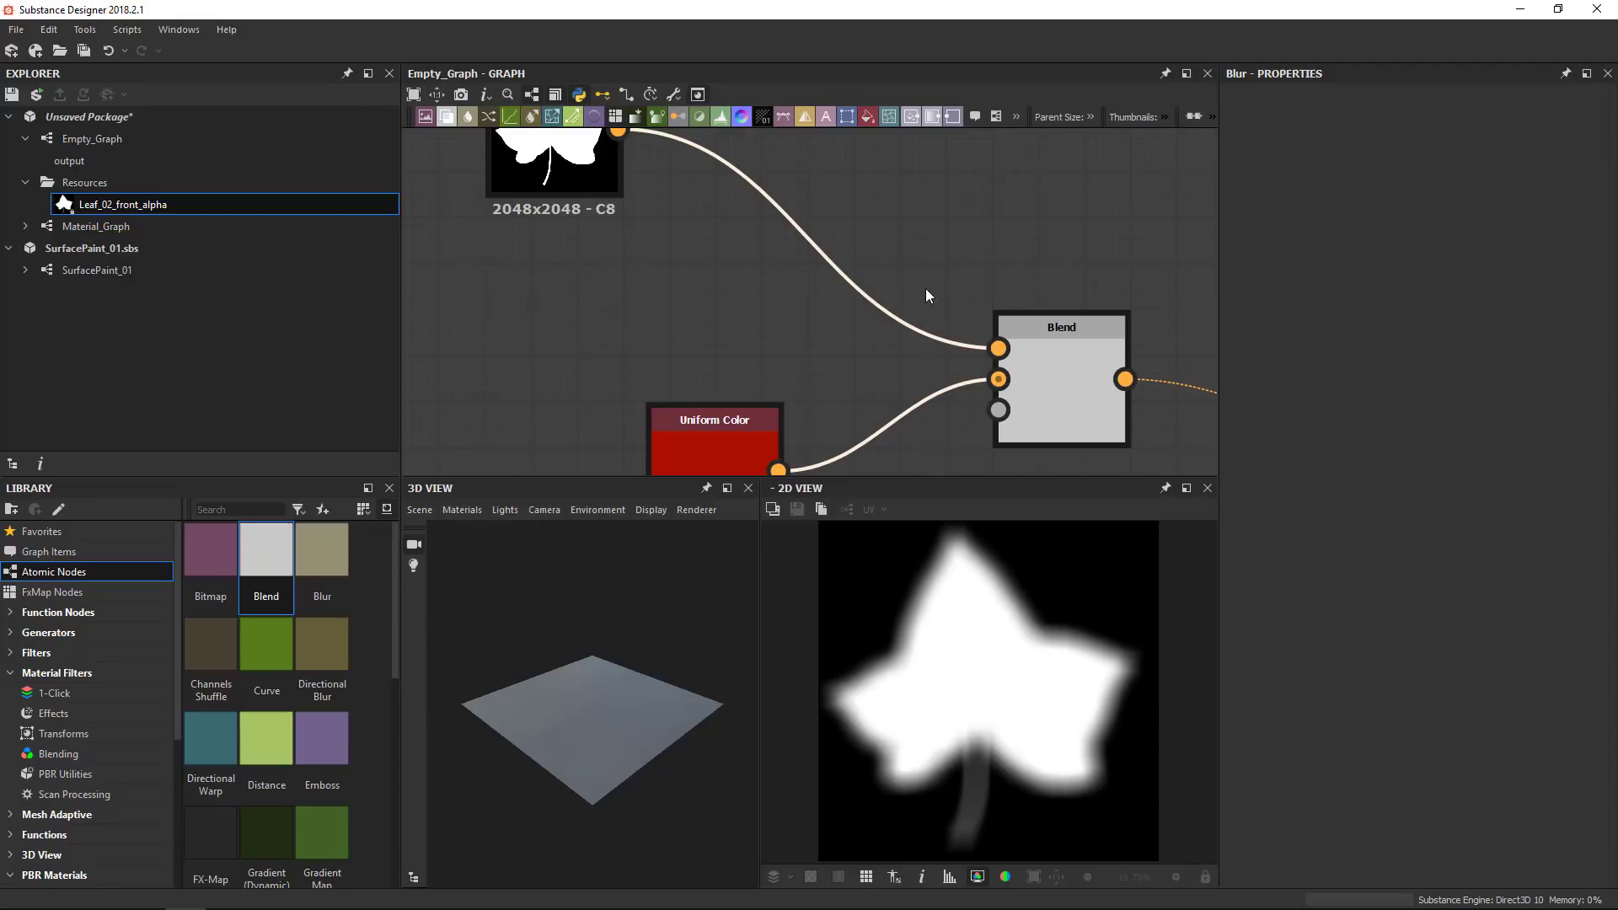
pyautogui.click(750, 280)
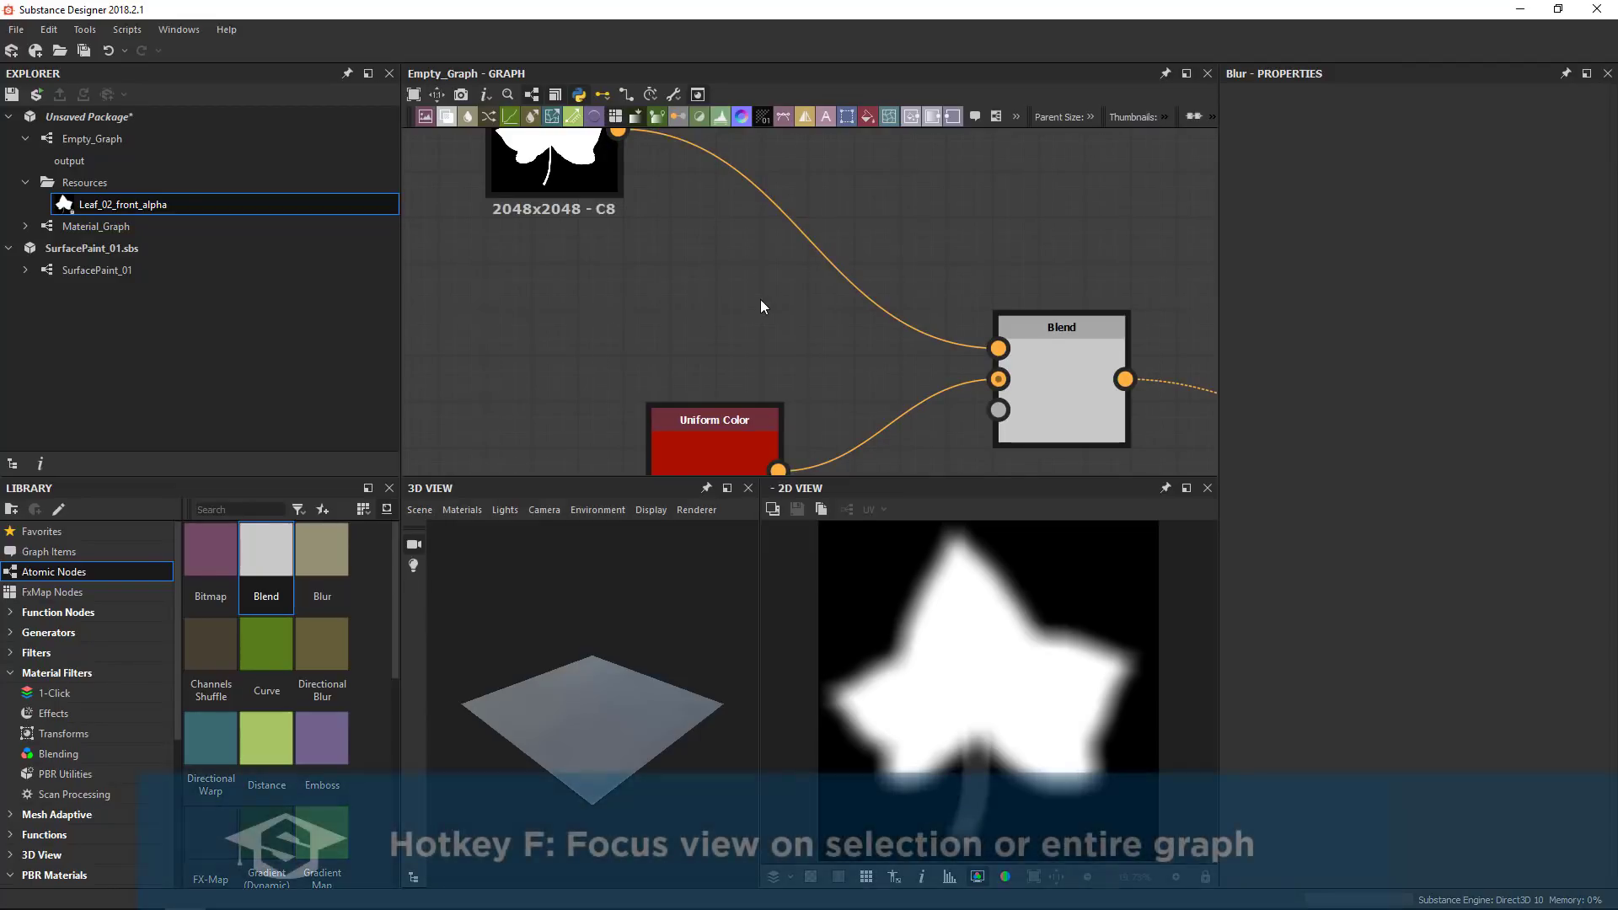
pyautogui.press('f')
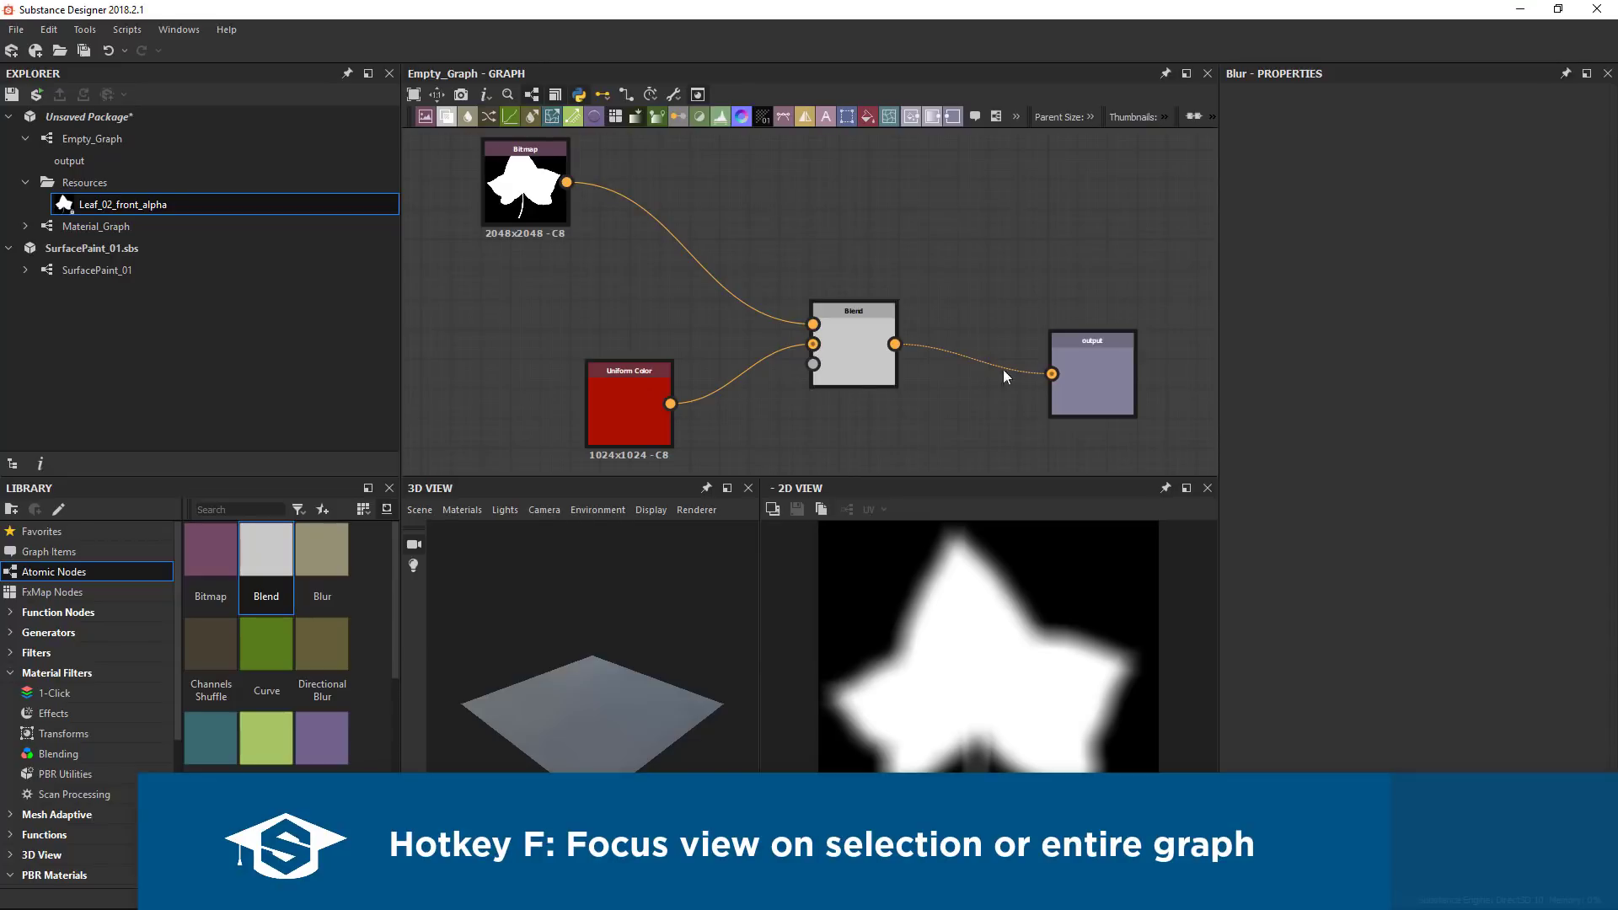
# Try 100% zoom with Z, then refit all nodes with F and zoom in slightly
pyautogui.moveTo(980, 229); pyautogui.dragTo(886, 249, button='middle')
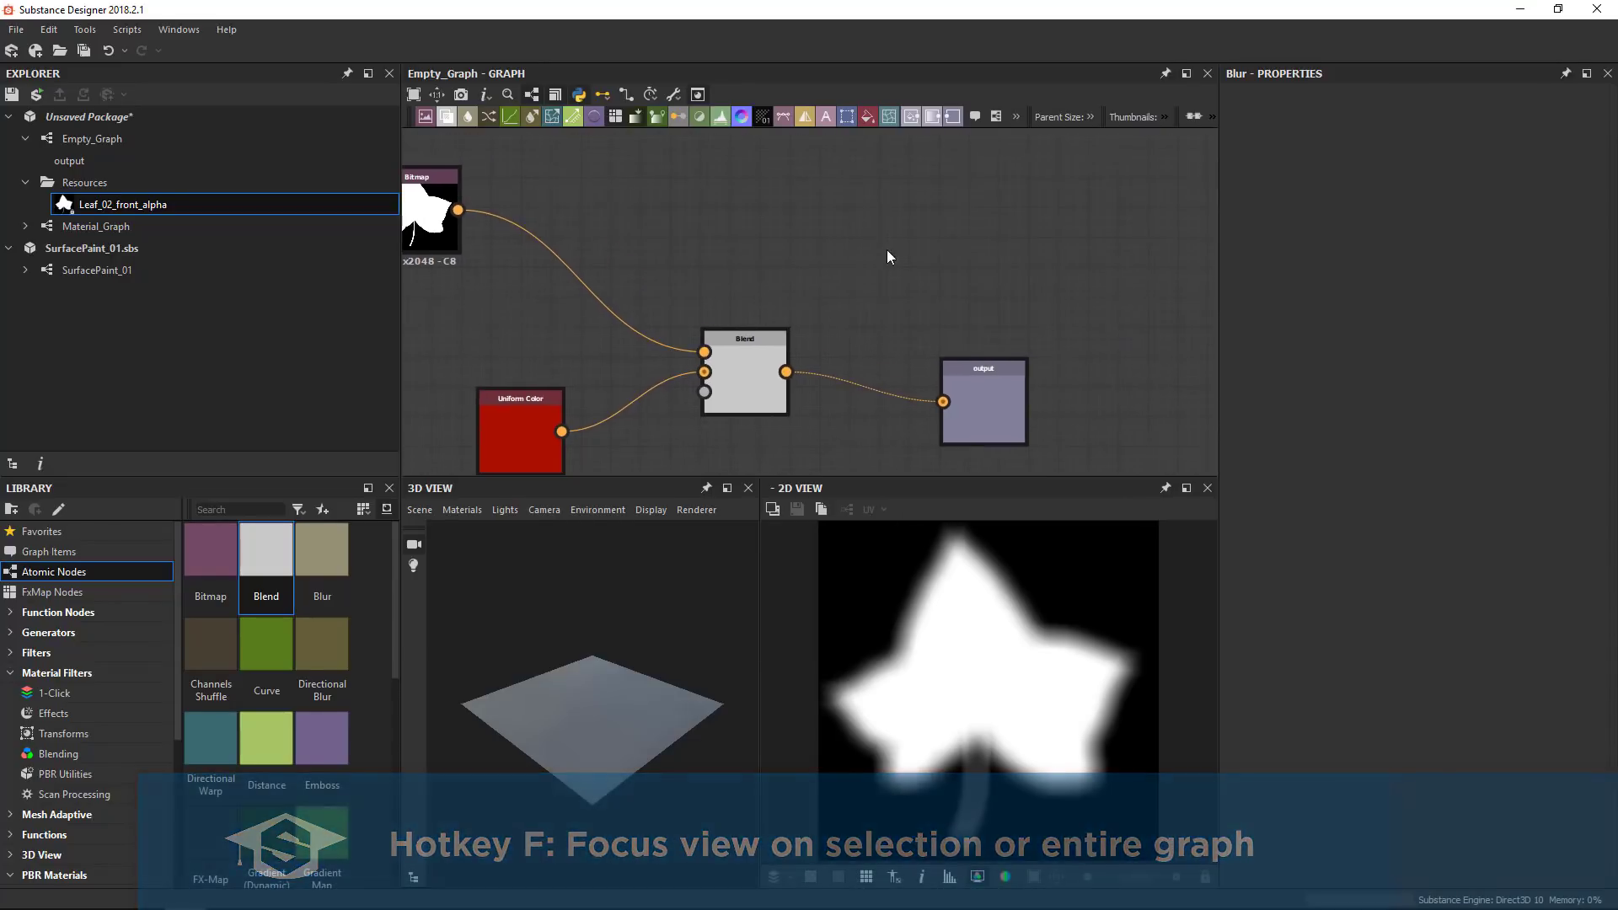
pyautogui.scroll(-5, 980, 204)
pyautogui.moveTo(979, 204); pyautogui.dragTo(921, 228, button='middle')
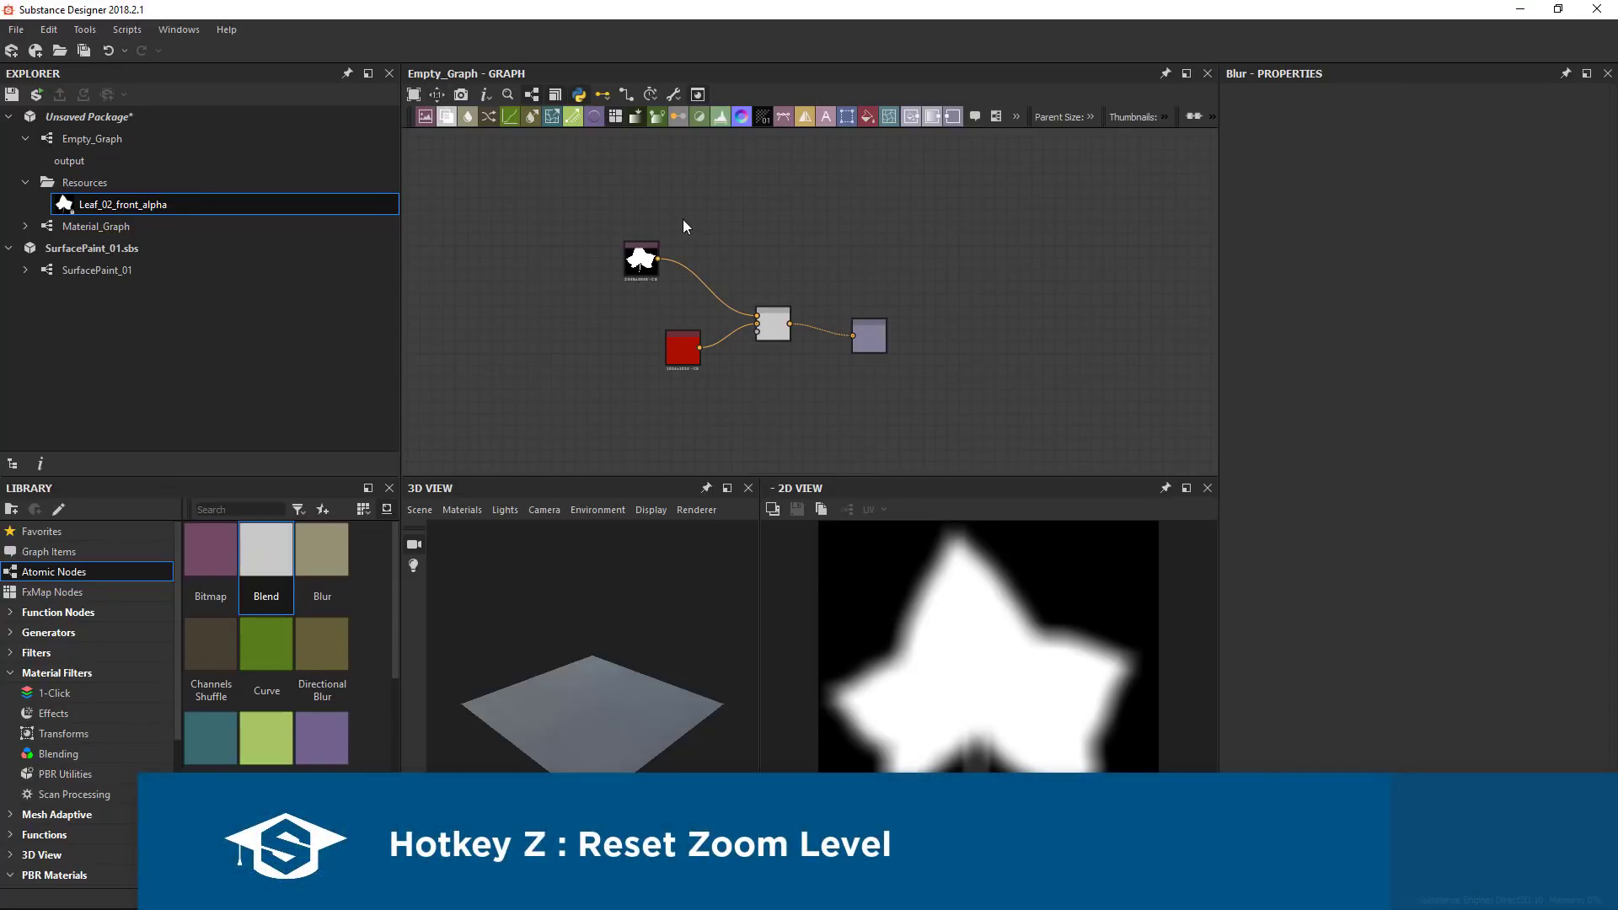
pyautogui.press('z')
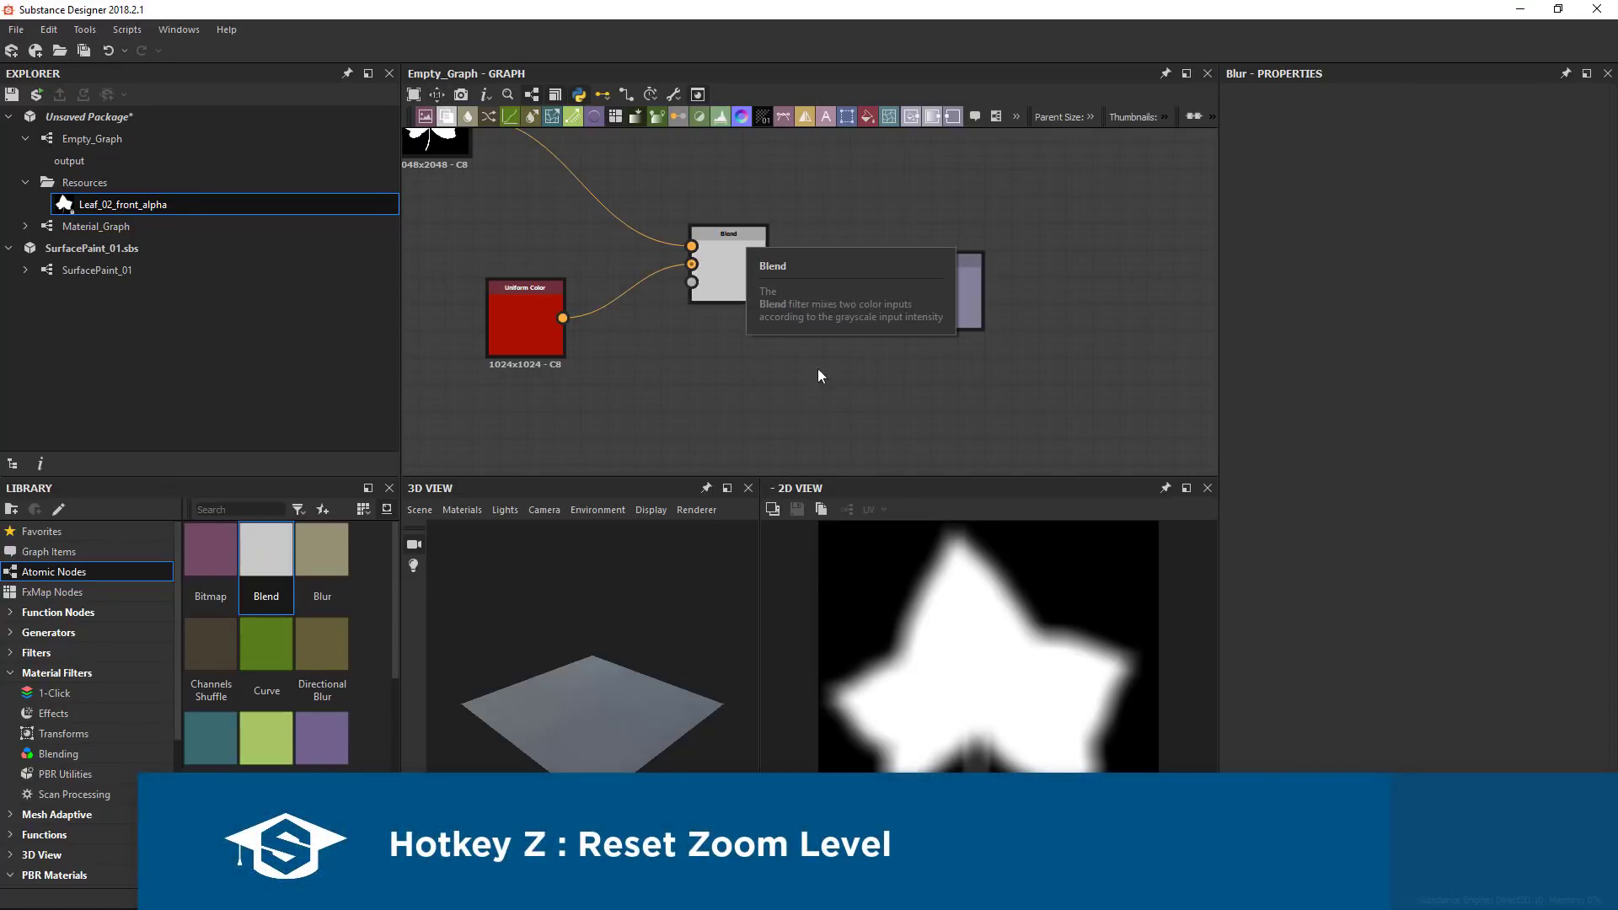
pyautogui.scroll(-6, 847, 387)
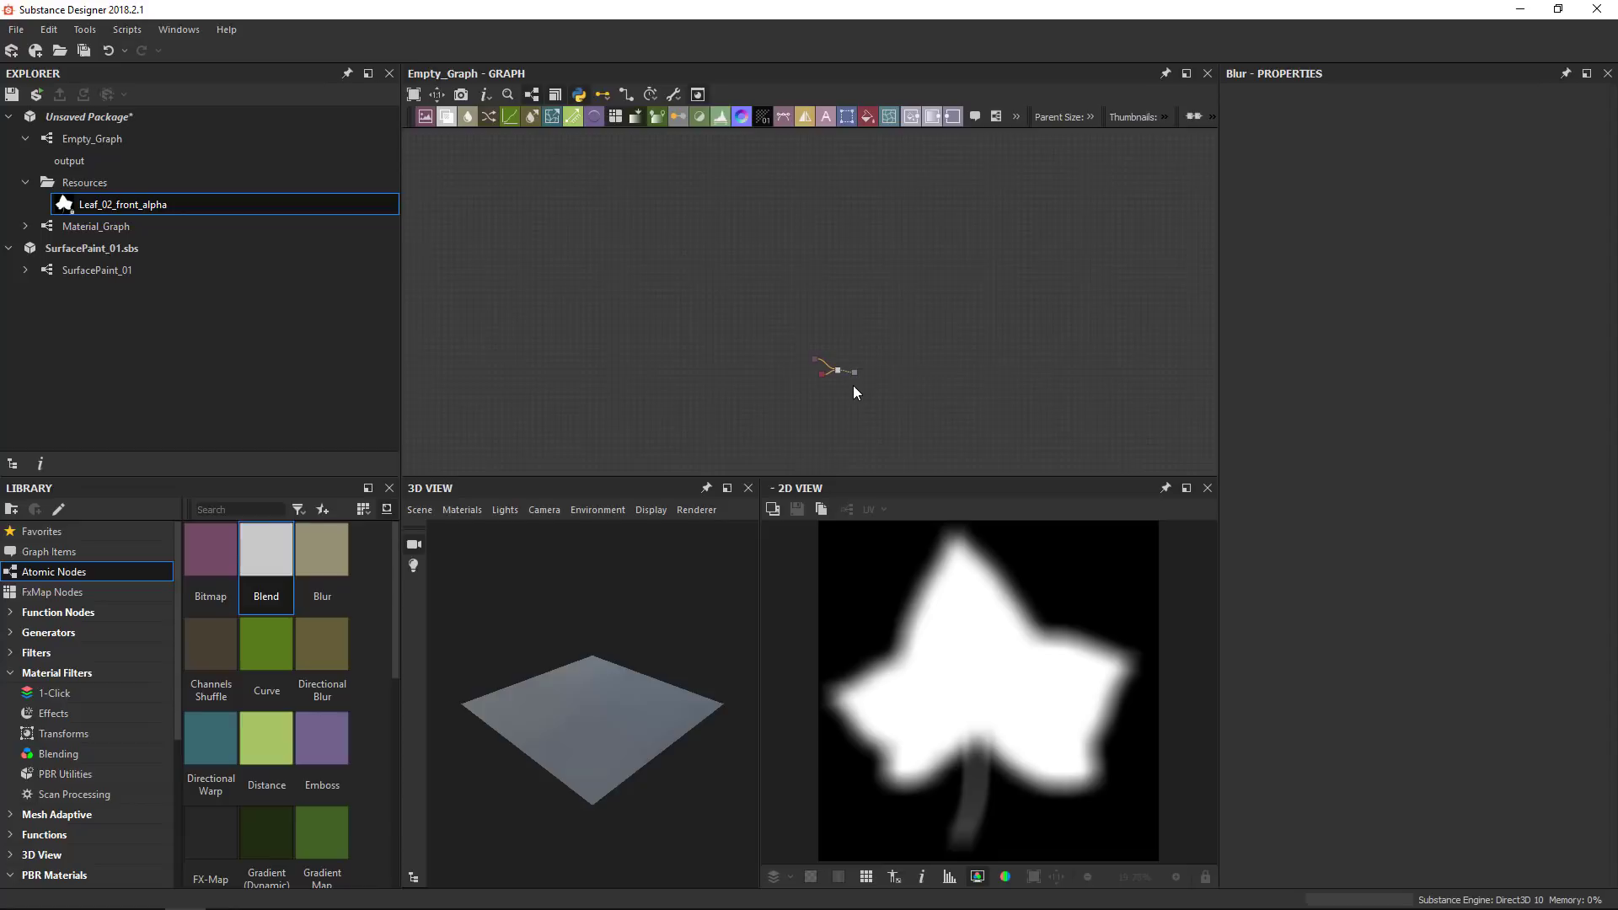
pyautogui.press('z')
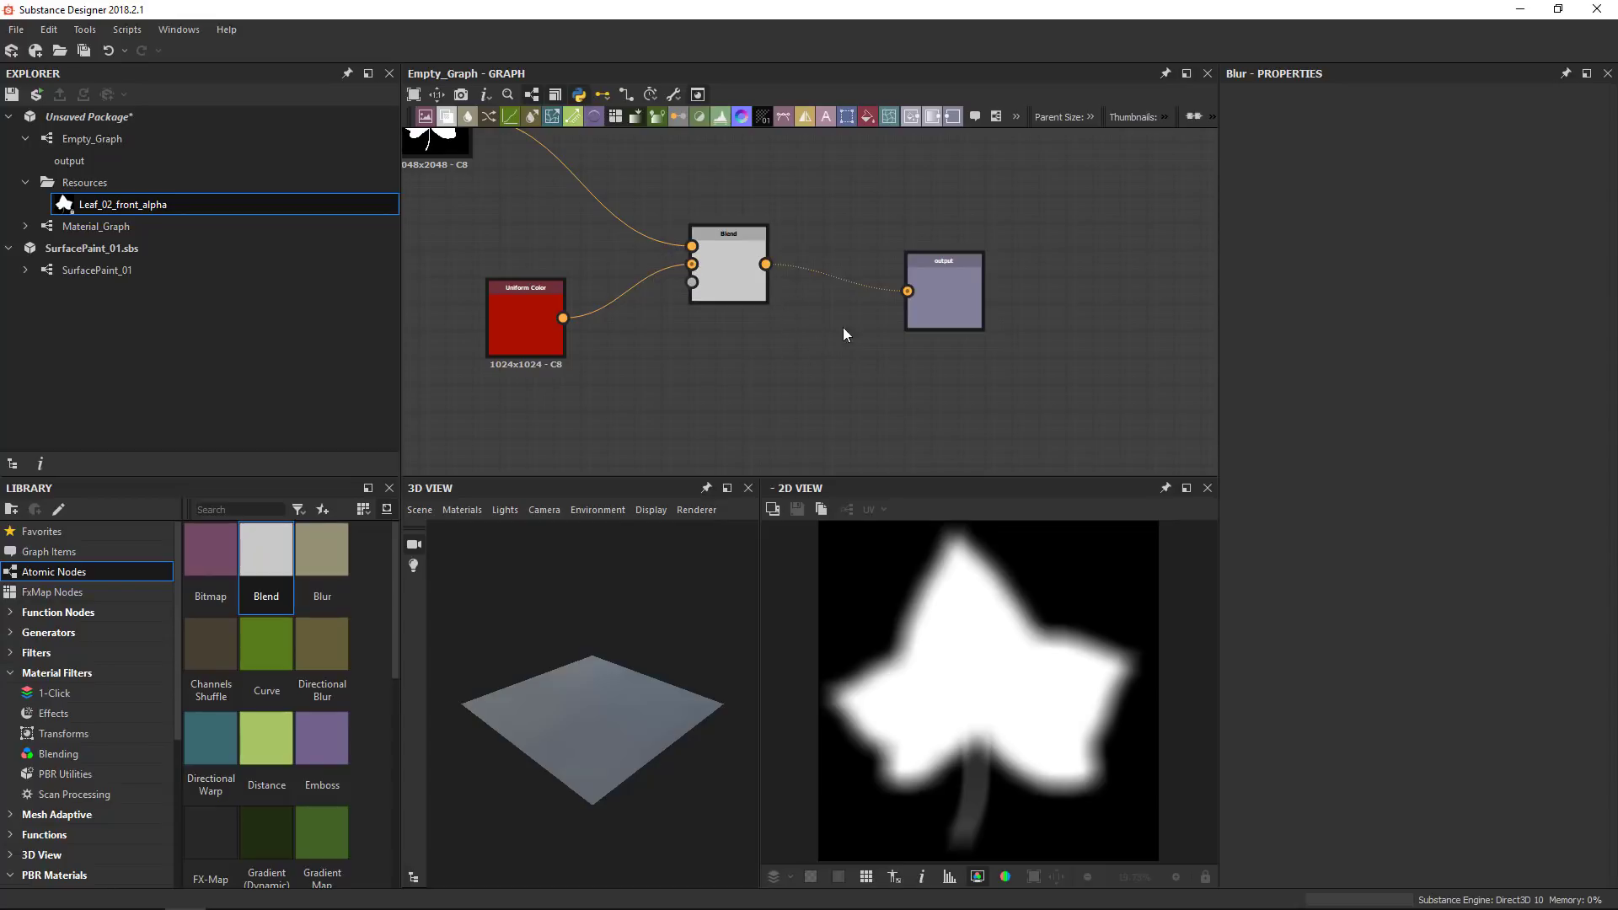
pyautogui.press('f')
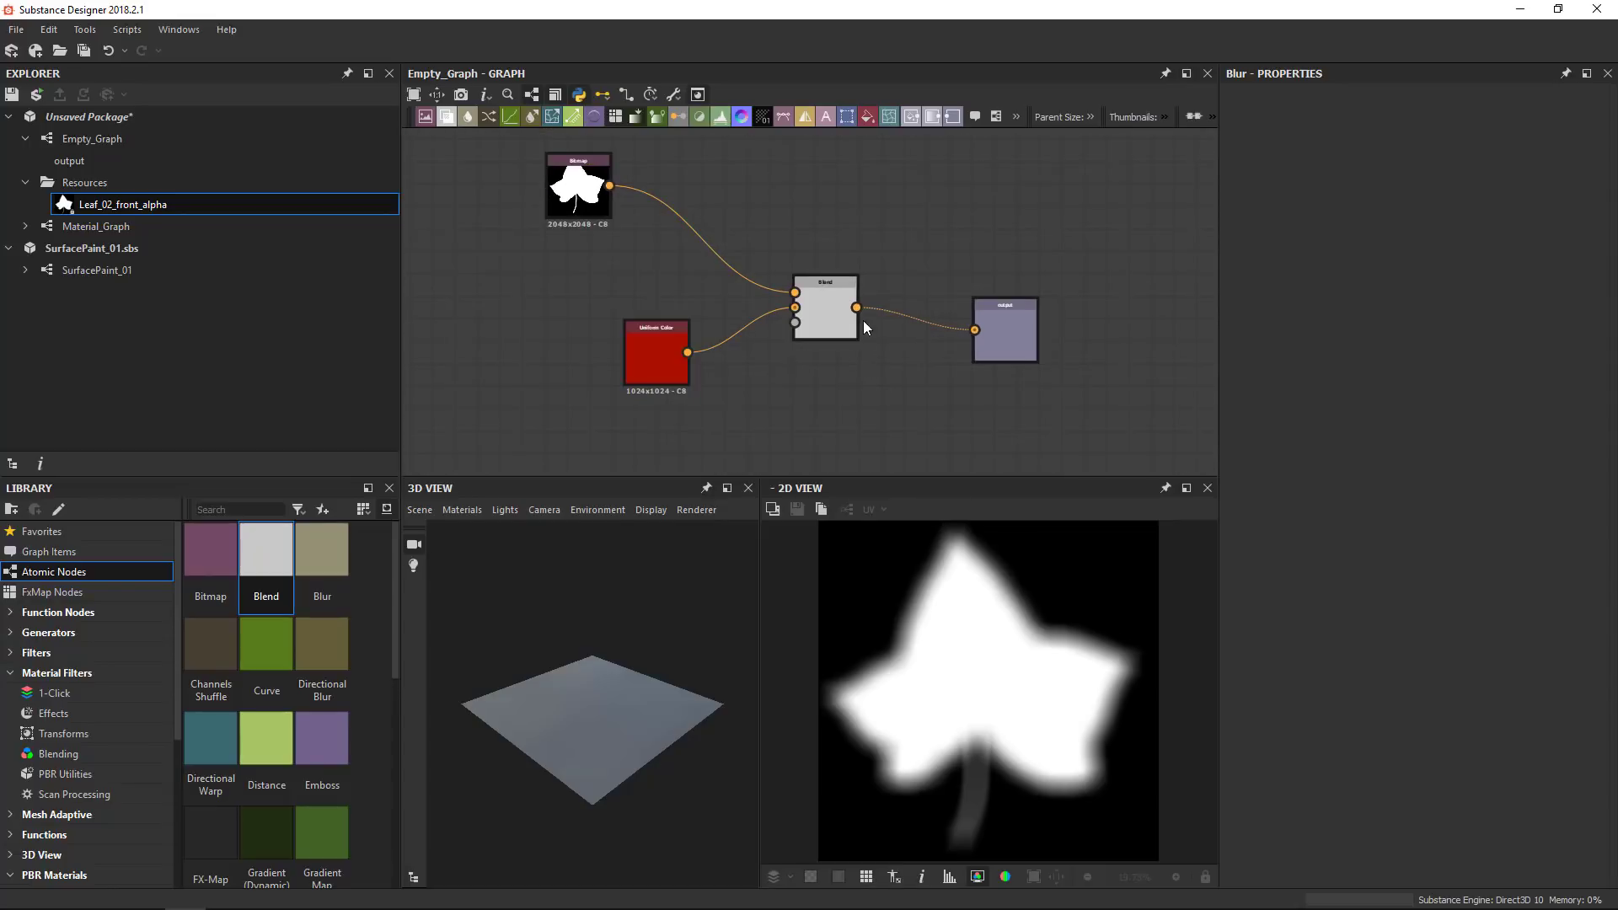
pyautogui.scroll(2, 873, 346)
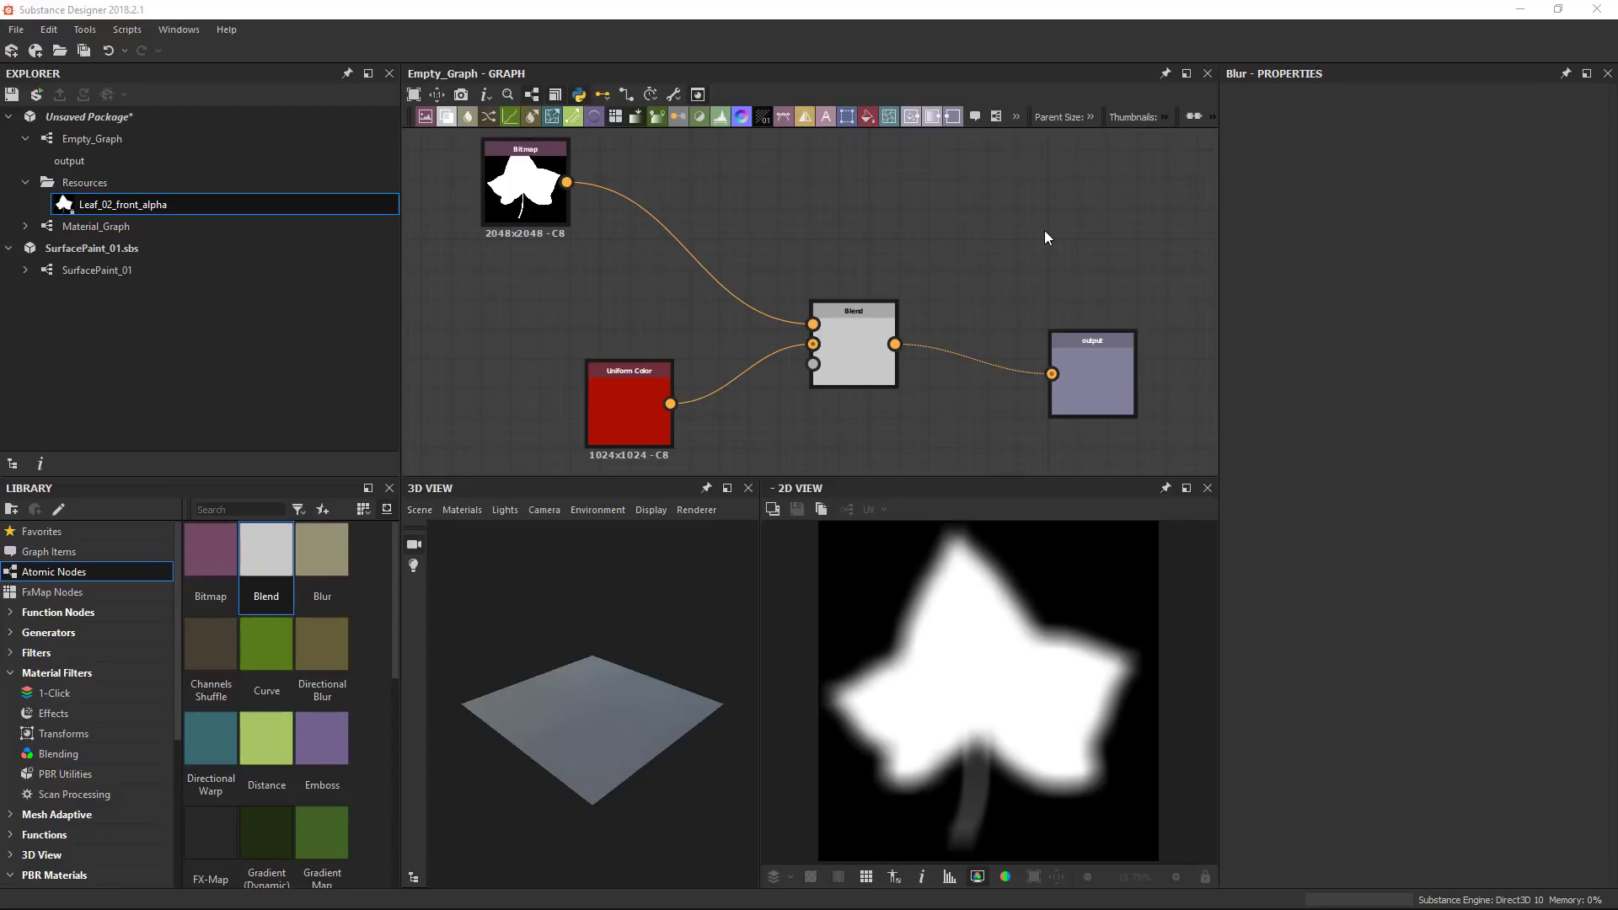
# Pin Empty_Graph's tab, open SurfacePaint_01 in a new tab, and toggle between both graphs
pyautogui.click(1165, 74)
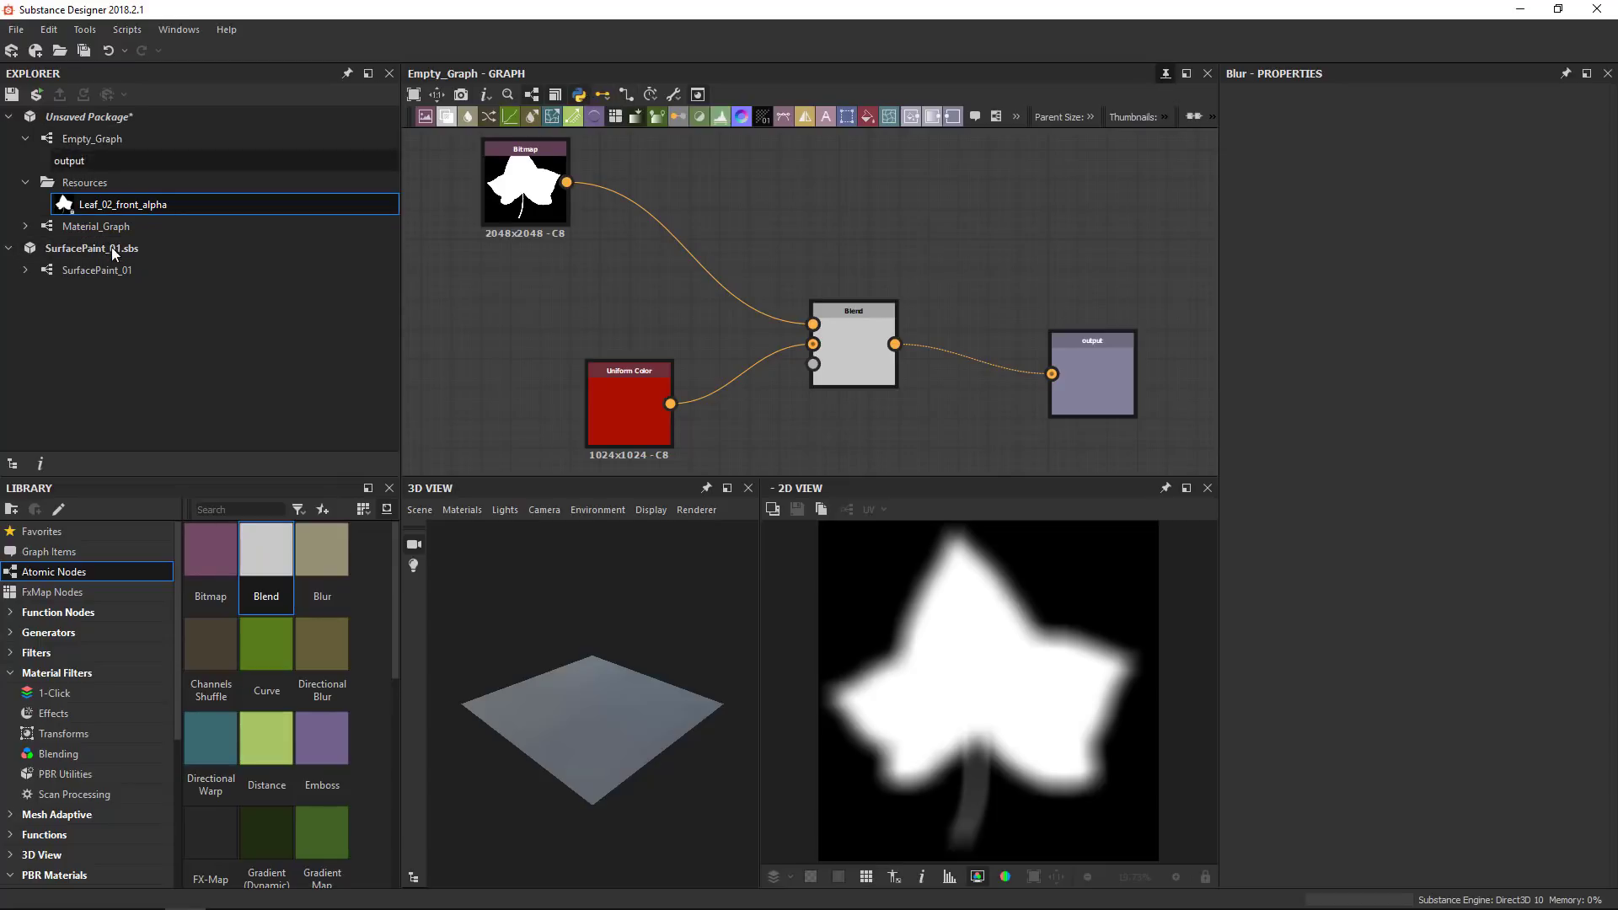
pyautogui.click(98, 277)
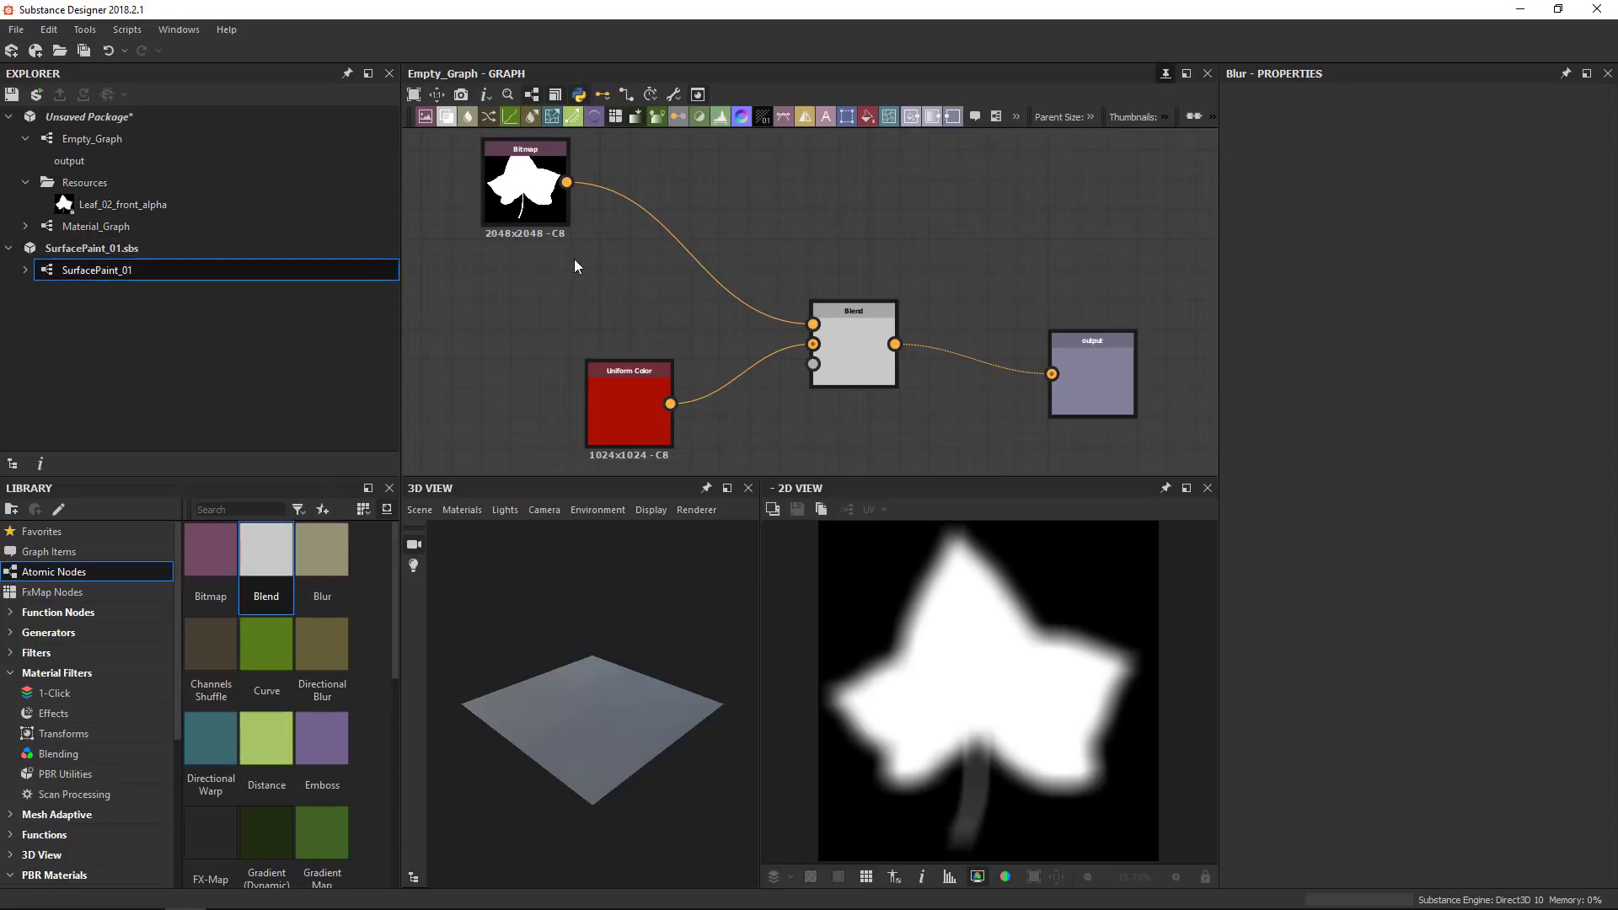
pyautogui.click(463, 78)
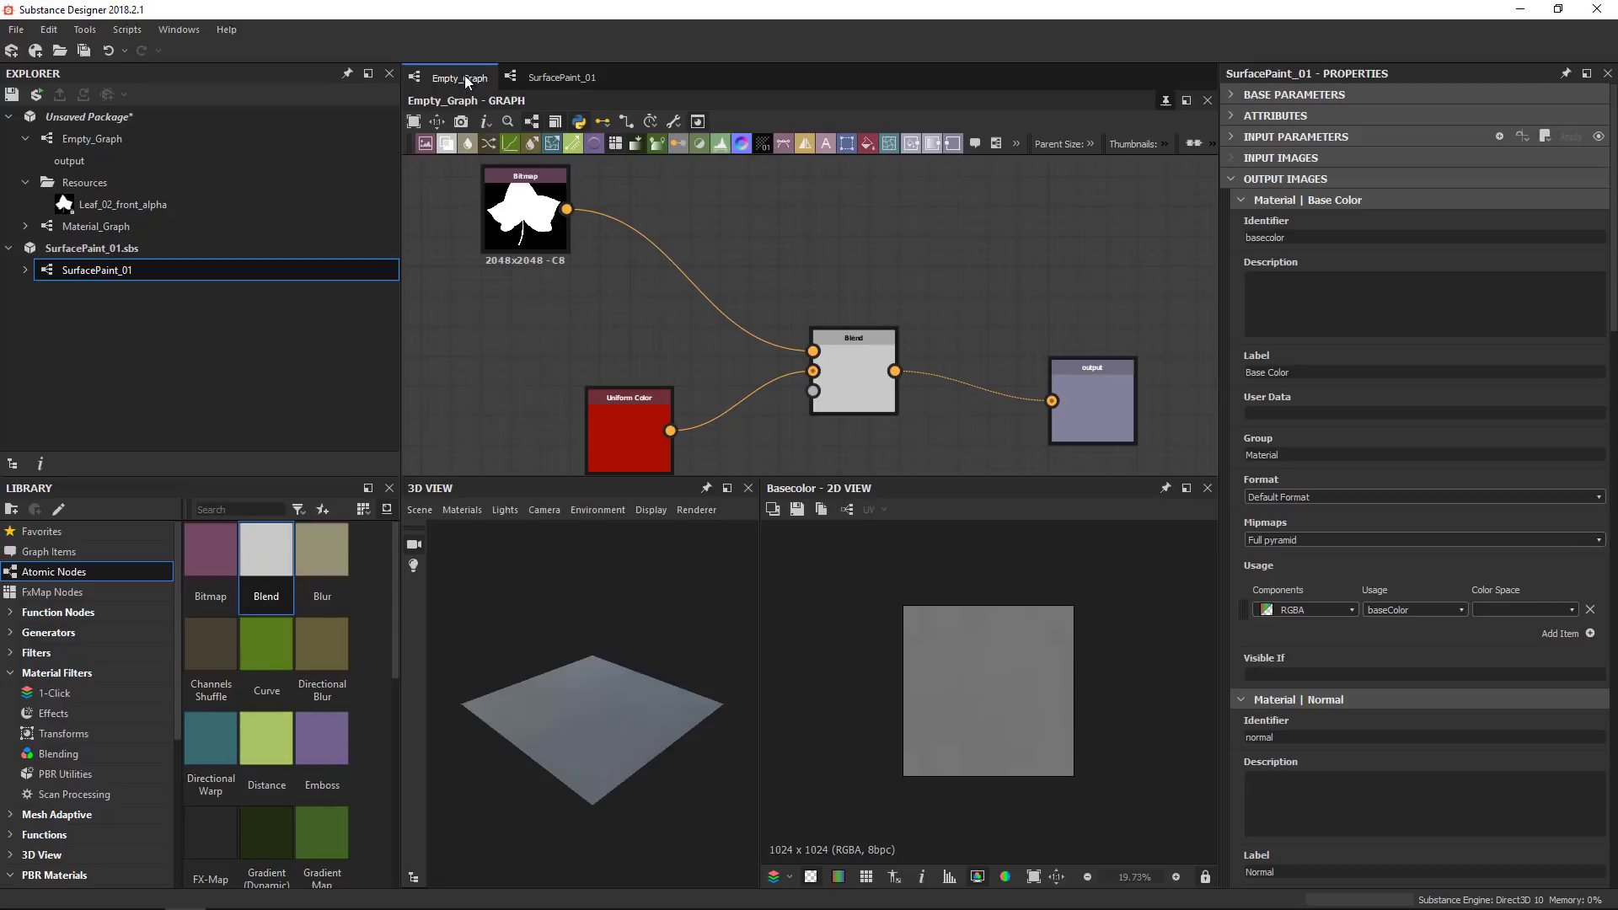
pyautogui.click(558, 77)
pyautogui.click(460, 78)
pyautogui.click(557, 78)
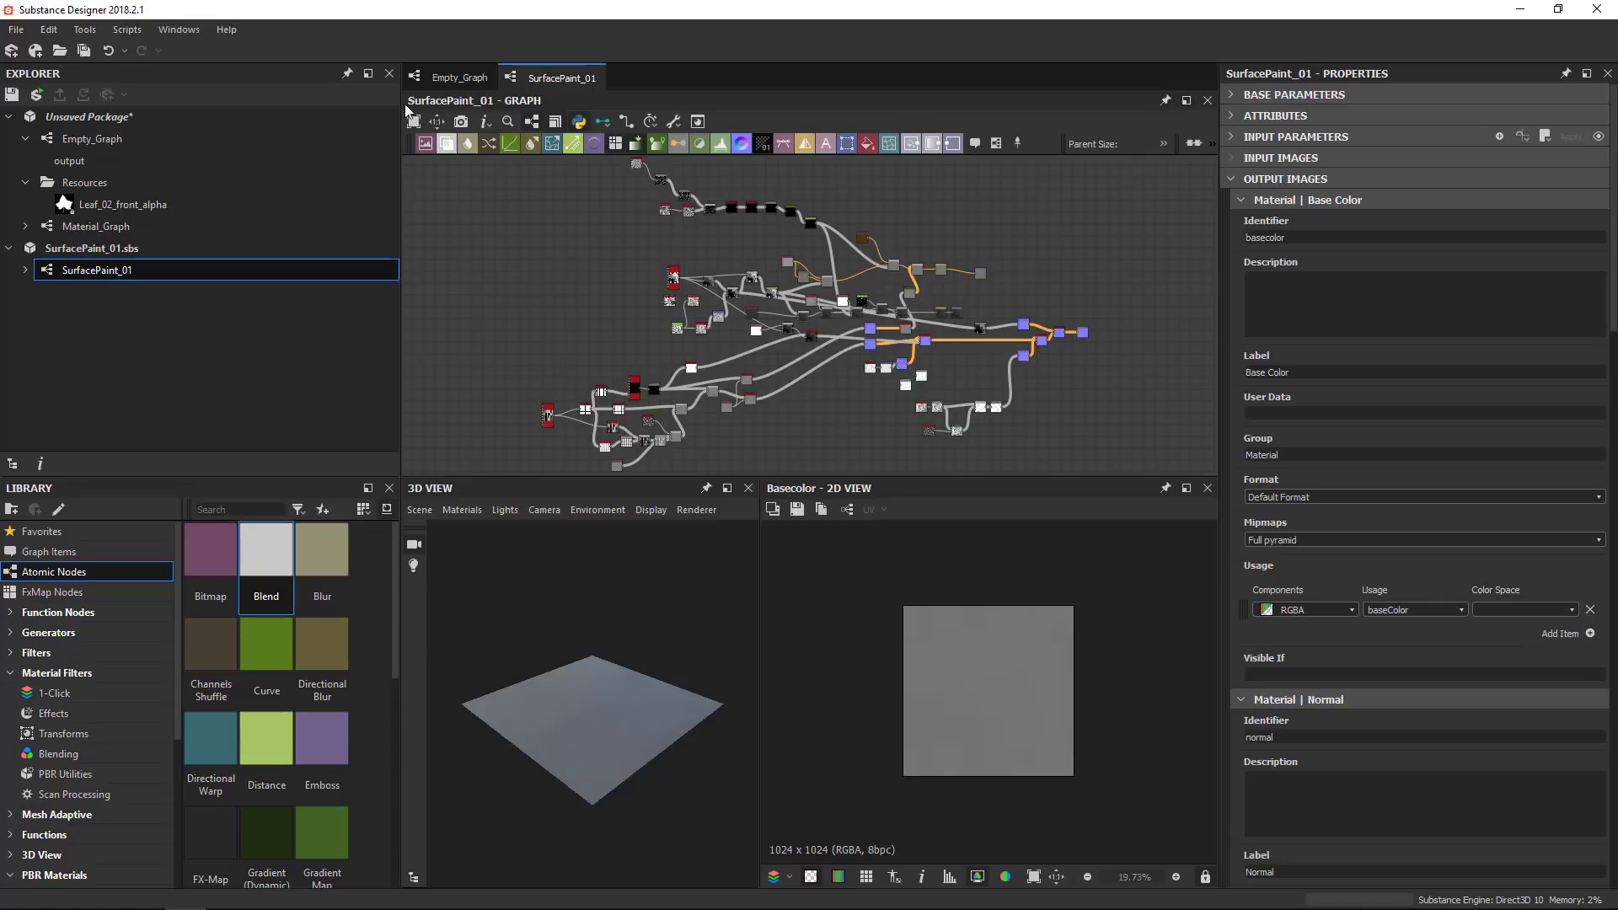
pyautogui.click(464, 80)
pyautogui.click(535, 77)
# Zoom onto SurfacePaint_01's upper filter chain and expand the toolbar's >> overflow to show the align icons
pyautogui.scroll(5, 696, 231)
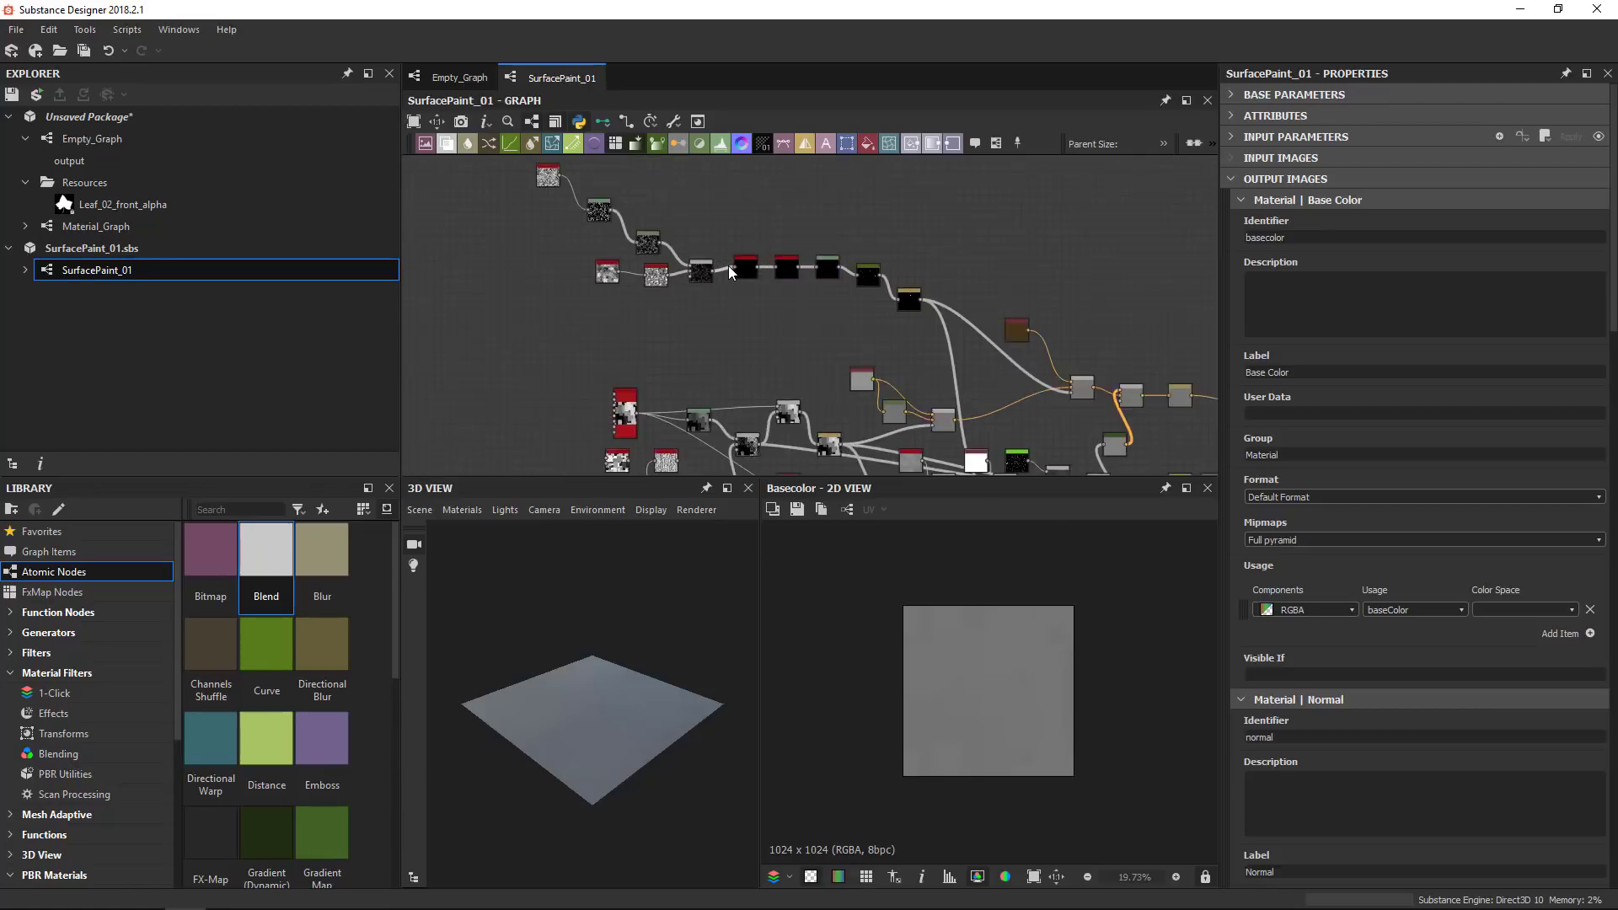
pyautogui.moveTo(728, 265); pyautogui.dragTo(600, 305, button='middle')
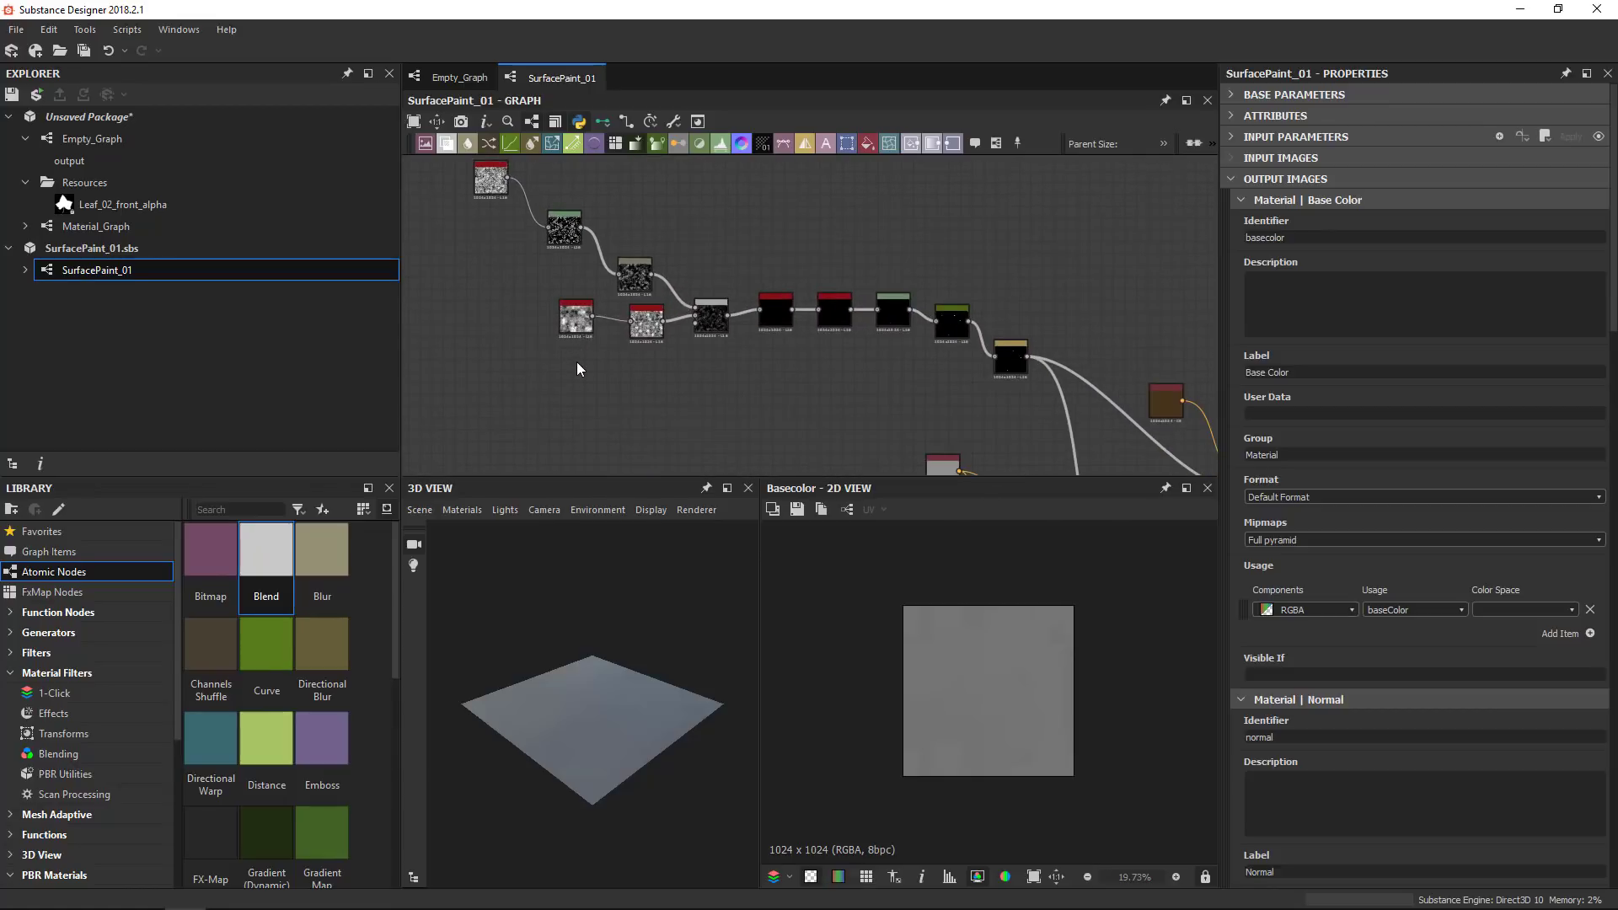
pyautogui.scroll(2, 605, 391)
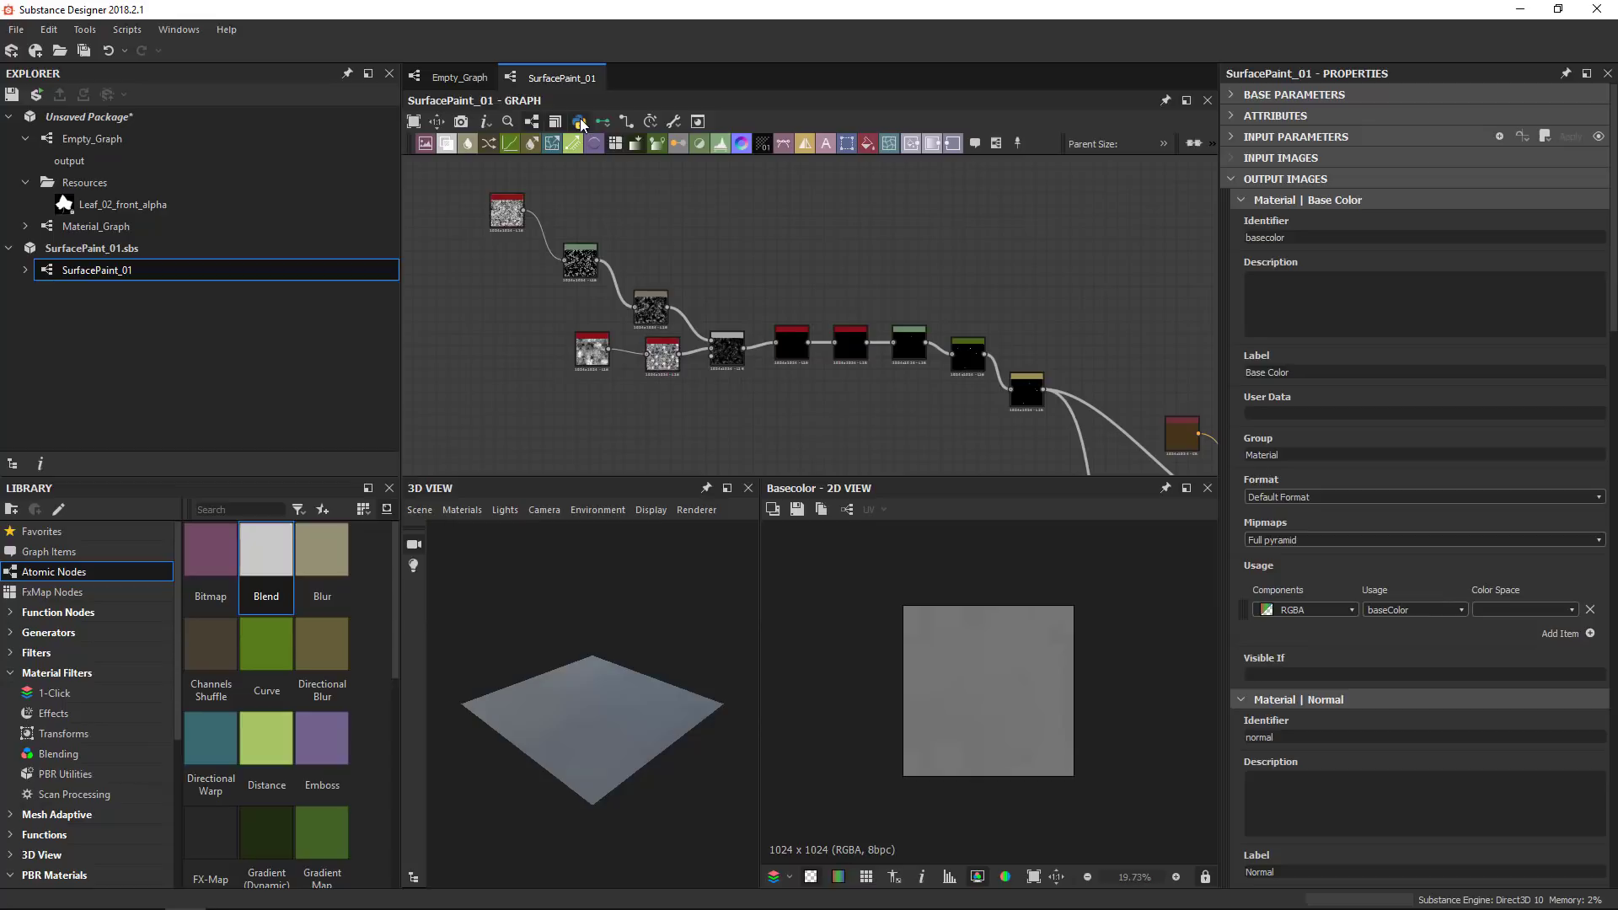
pyautogui.click(1214, 144)
pyautogui.click(1212, 144)
# Align the long lower chain and the three upper nodes into two horizontal rows
pyautogui.moveTo(565, 439); pyautogui.dragTo(1024, 342)
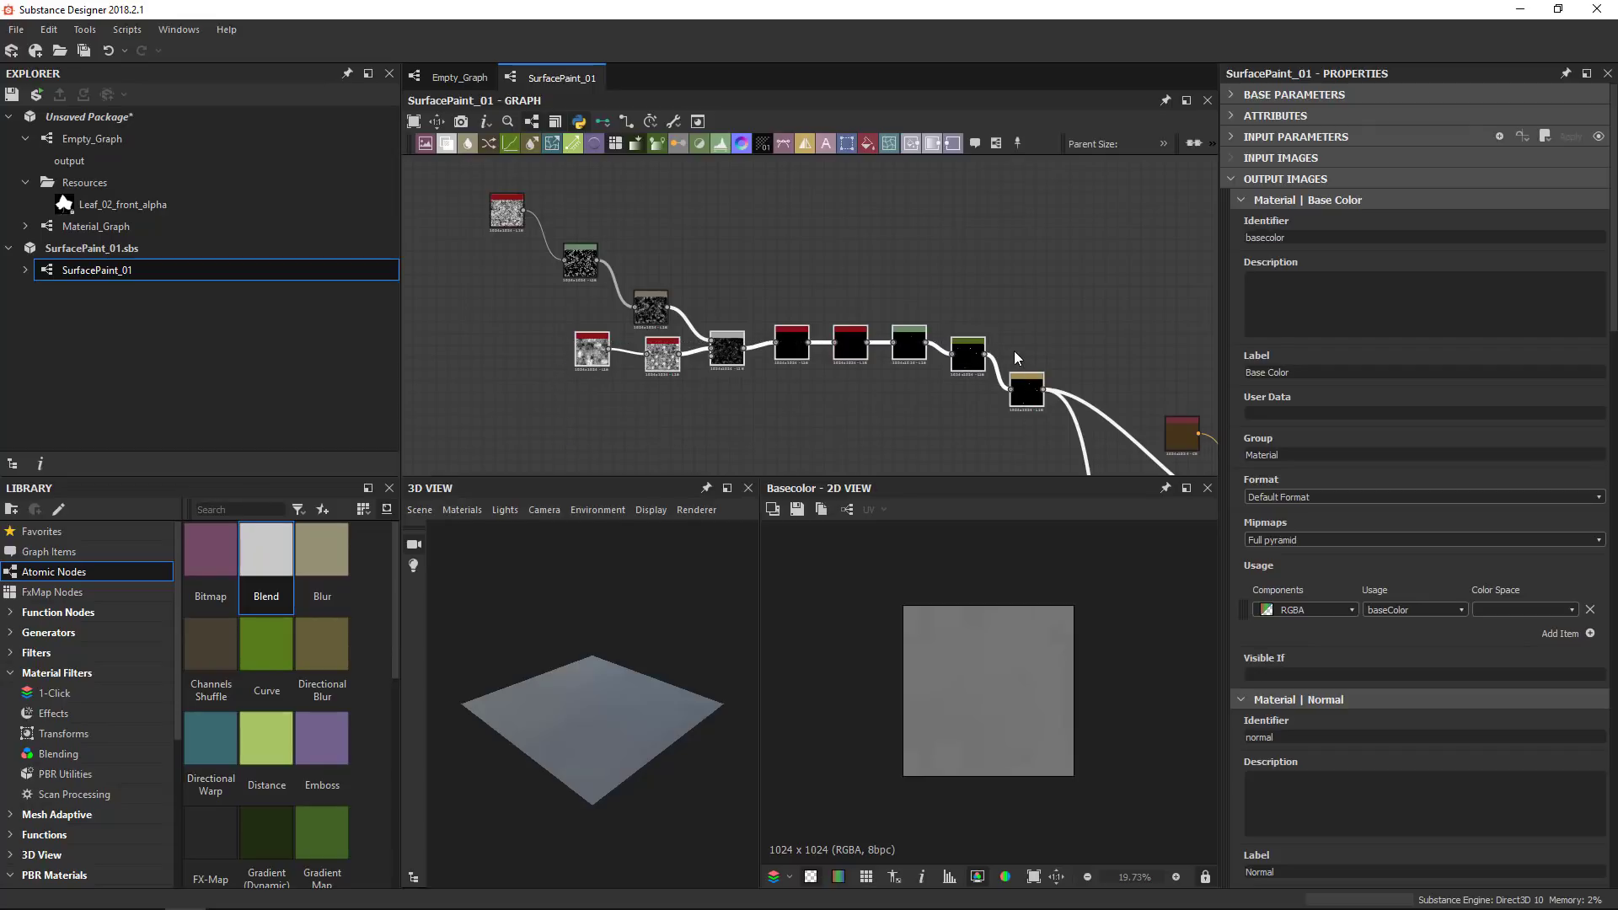
pyautogui.press('h')
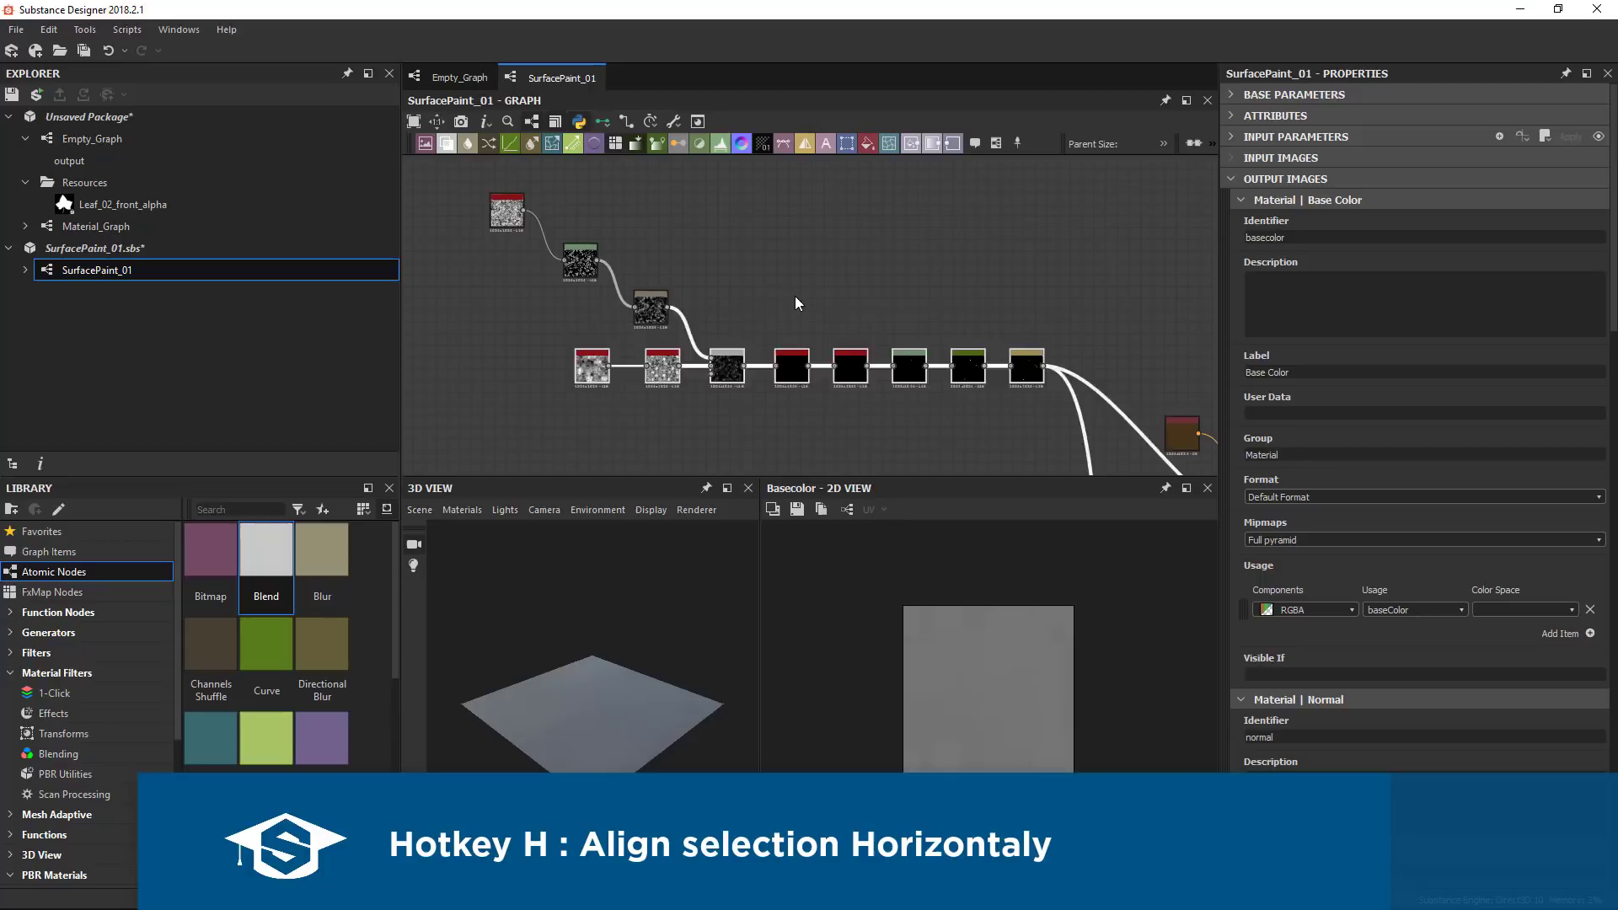
pyautogui.click(796, 297)
pyautogui.moveTo(453, 196); pyautogui.dragTo(622, 316)
pyautogui.press('h')
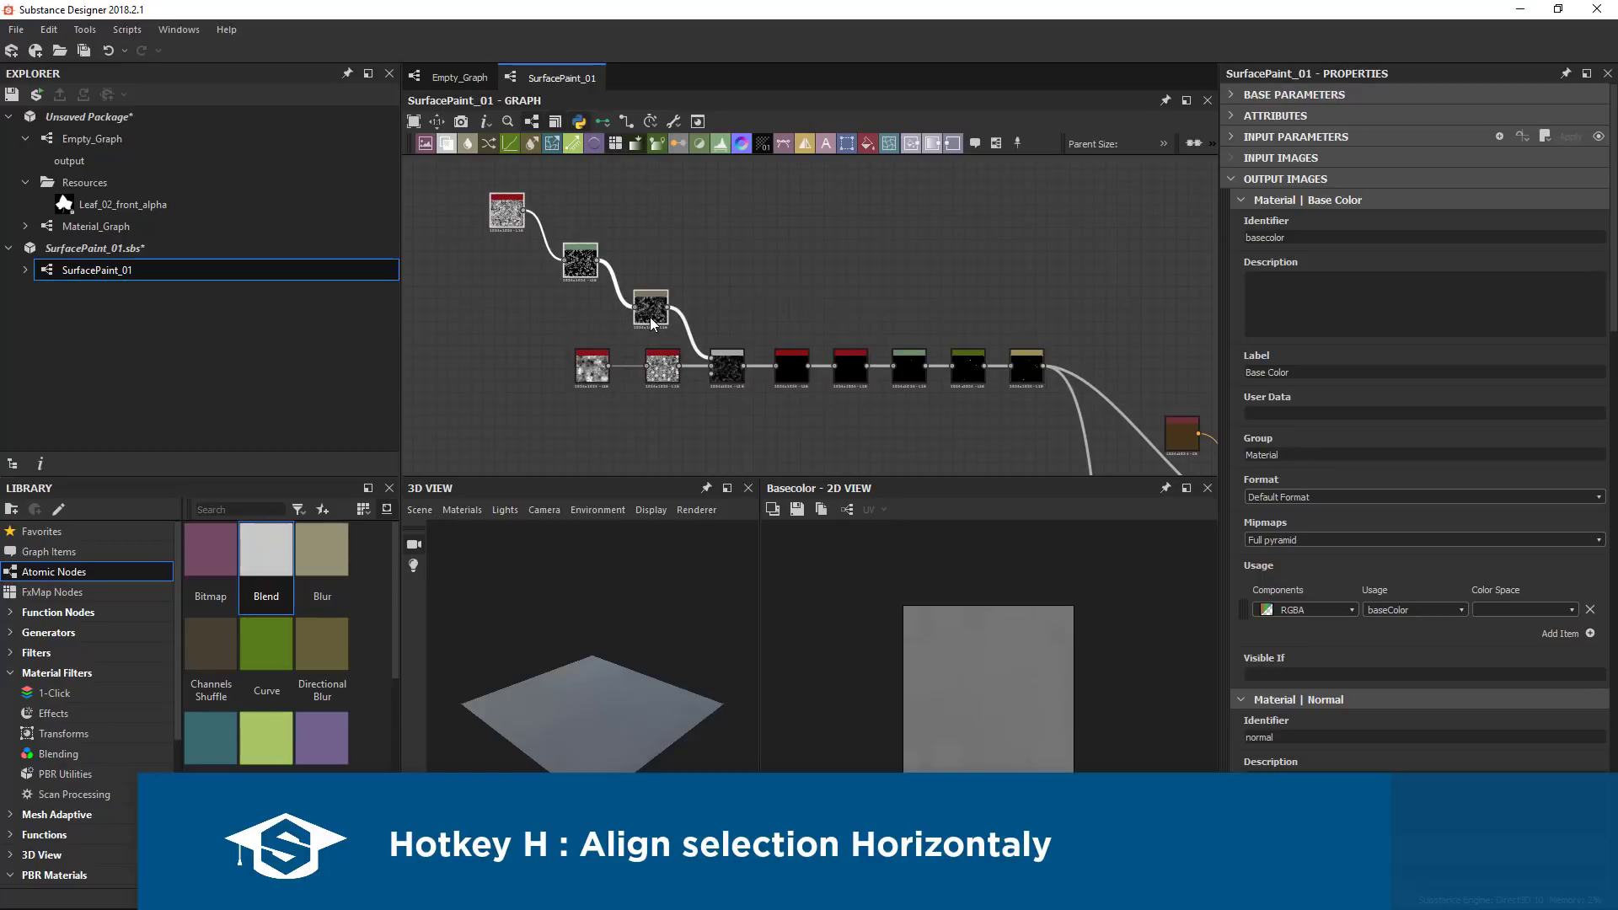
# Line up matching columns between the two rows, then snap both rows to the grid
pyautogui.moveTo(615, 226); pyautogui.dragTo(674, 379)
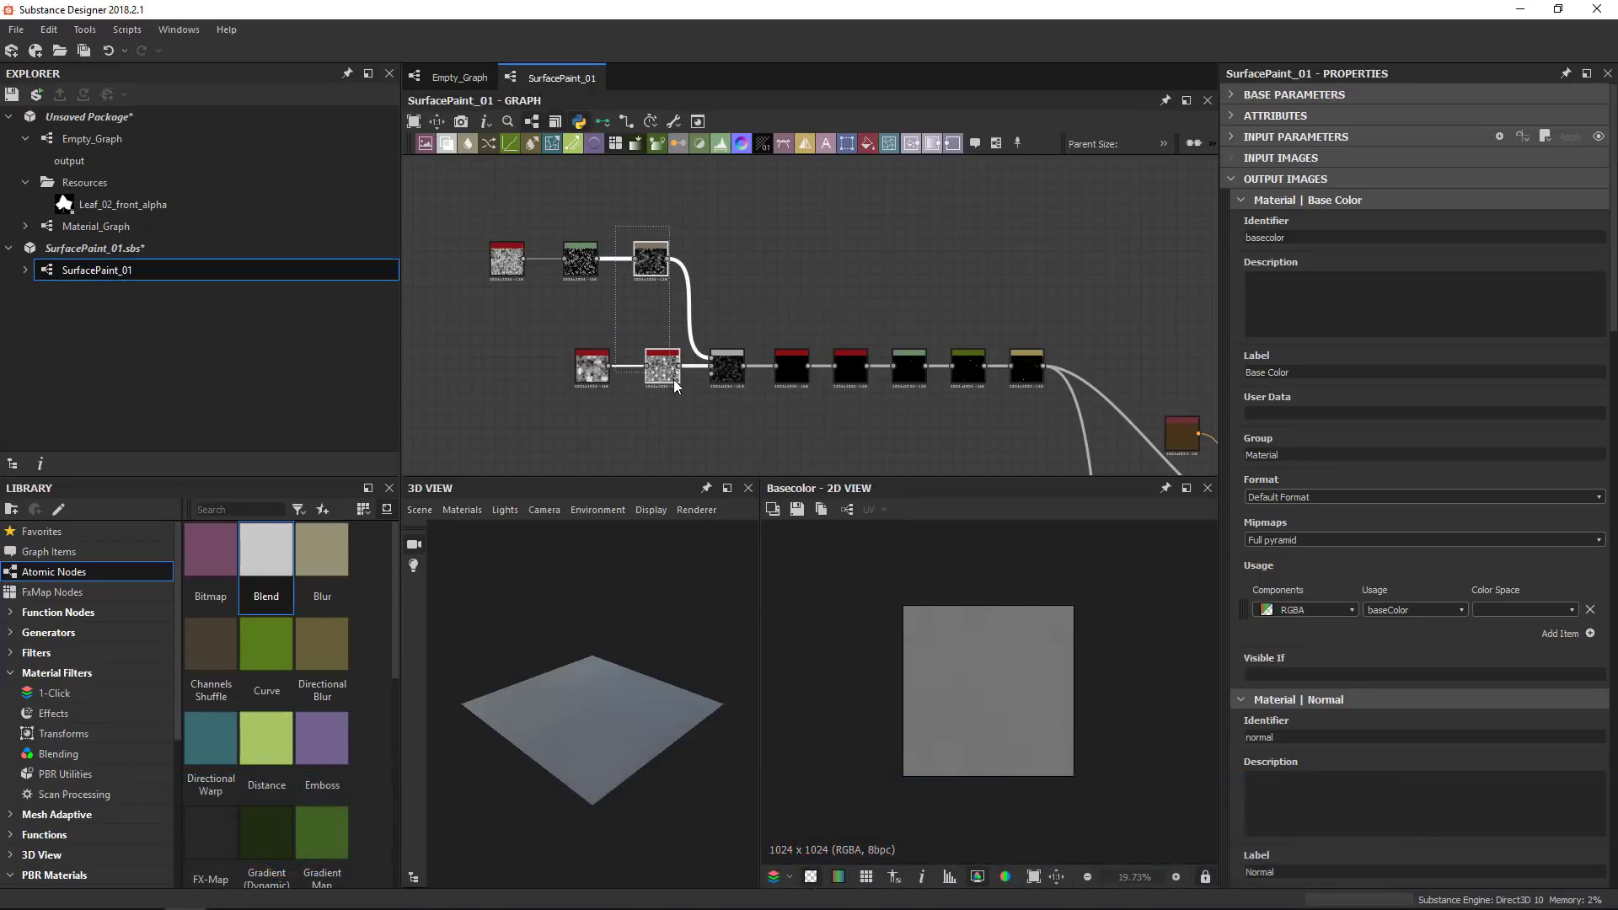
pyautogui.press('v')
pyautogui.moveTo(566, 382); pyautogui.dragTo(606, 189)
pyautogui.press('v')
pyautogui.click(573, 349)
pyautogui.moveTo(469, 202); pyautogui.dragTo(1044, 392)
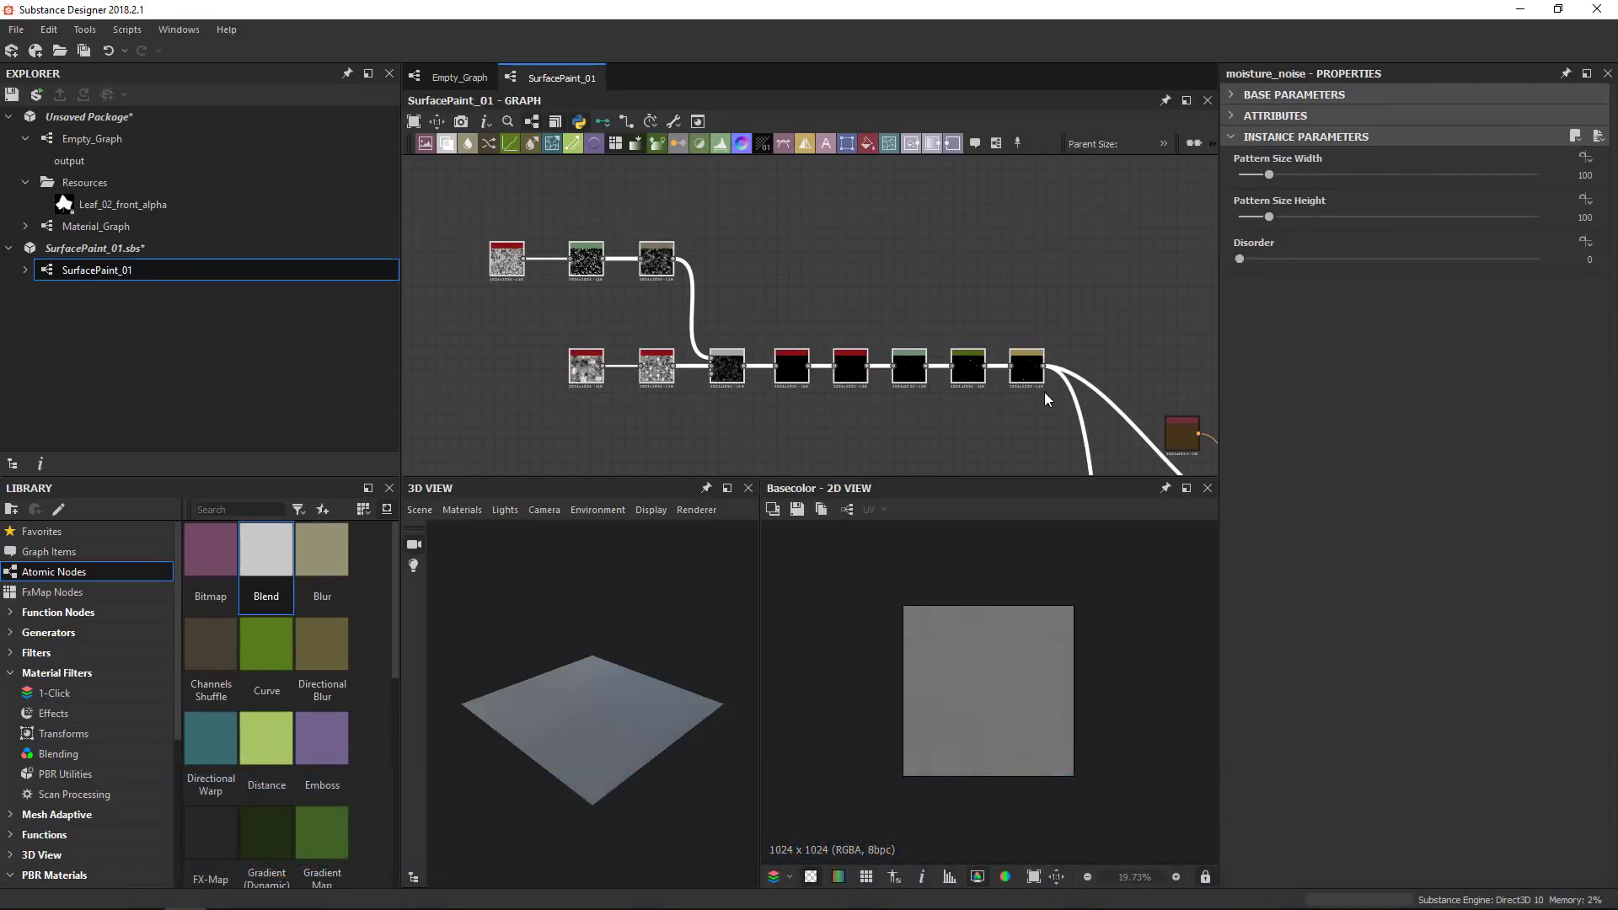
pyautogui.press('s')
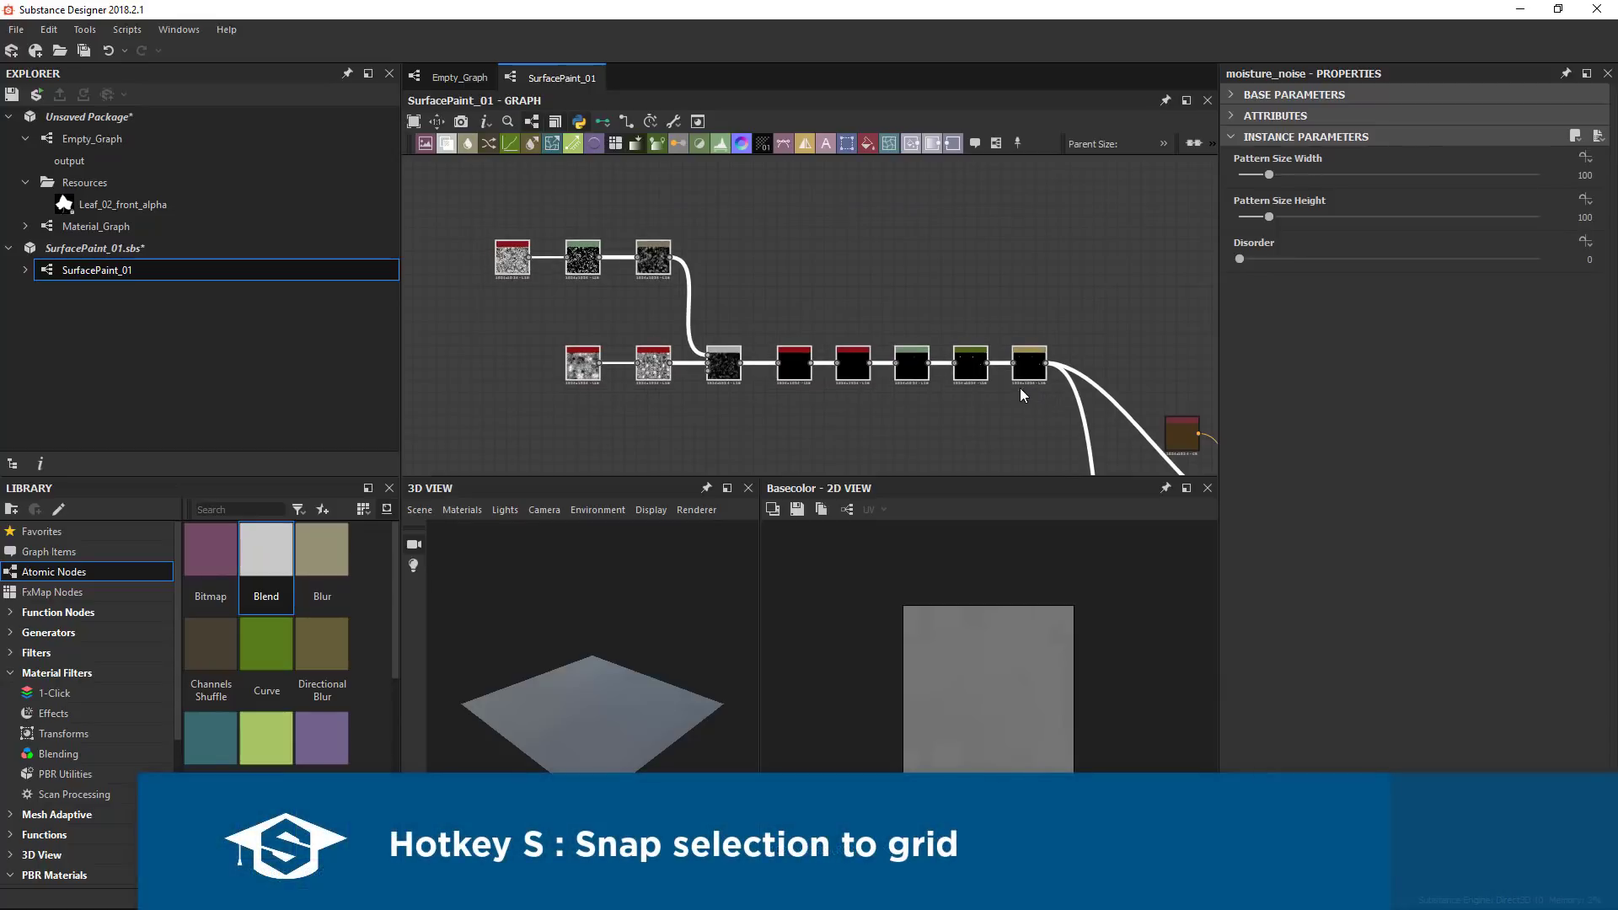
pyautogui.click(746, 313)
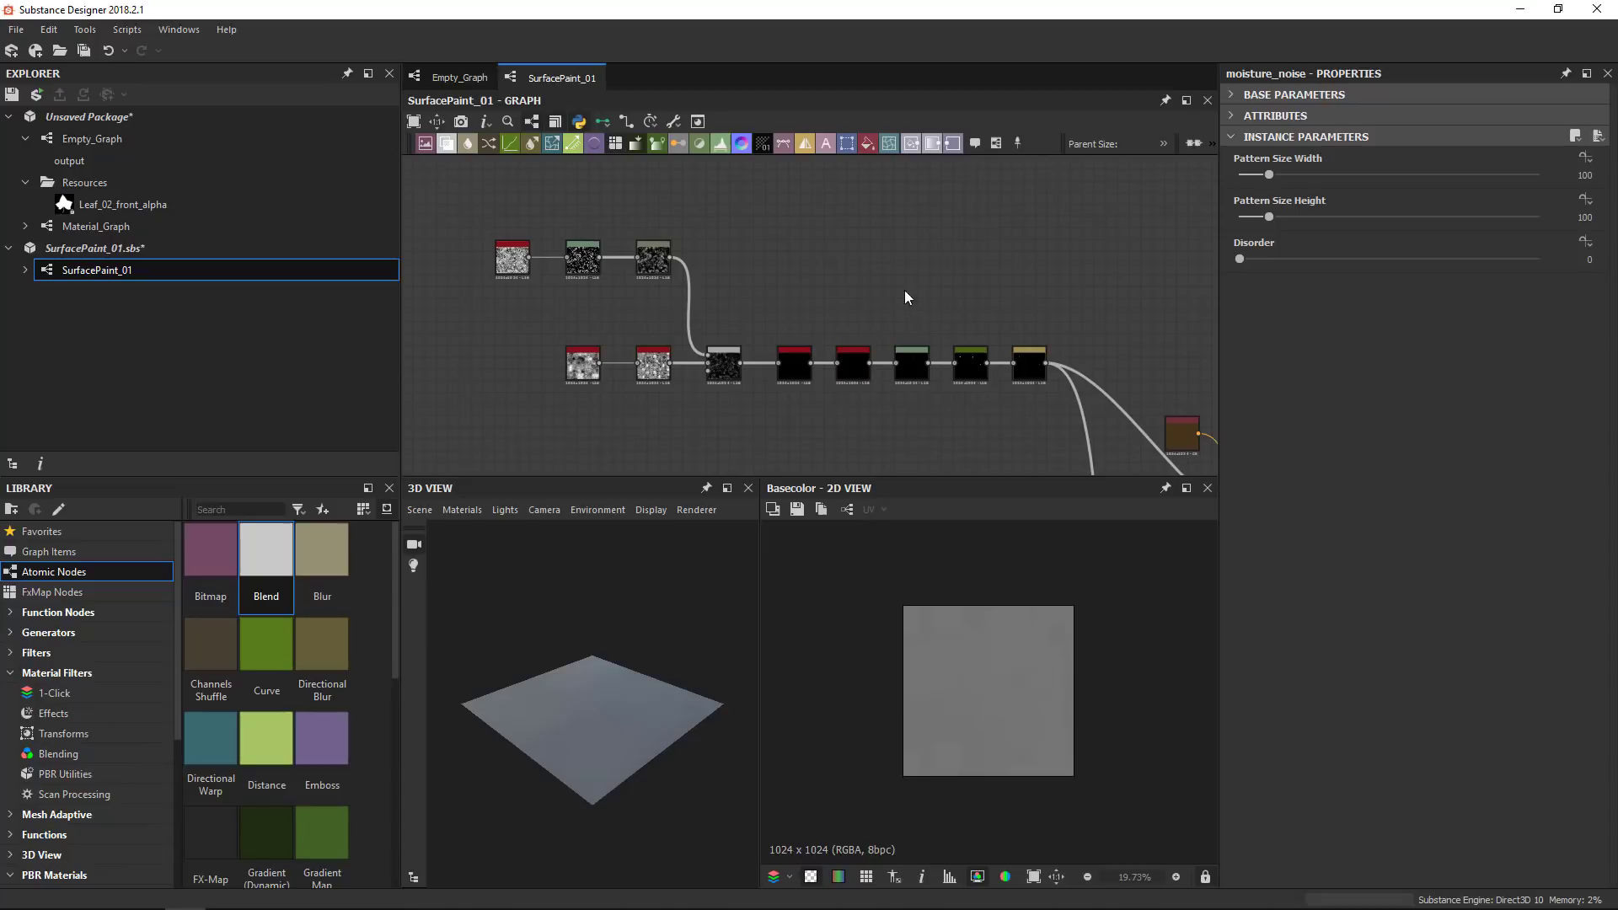
# Select the top two node rows and preview the Sharpen node's output
pyautogui.scroll(-3, 812, 279)
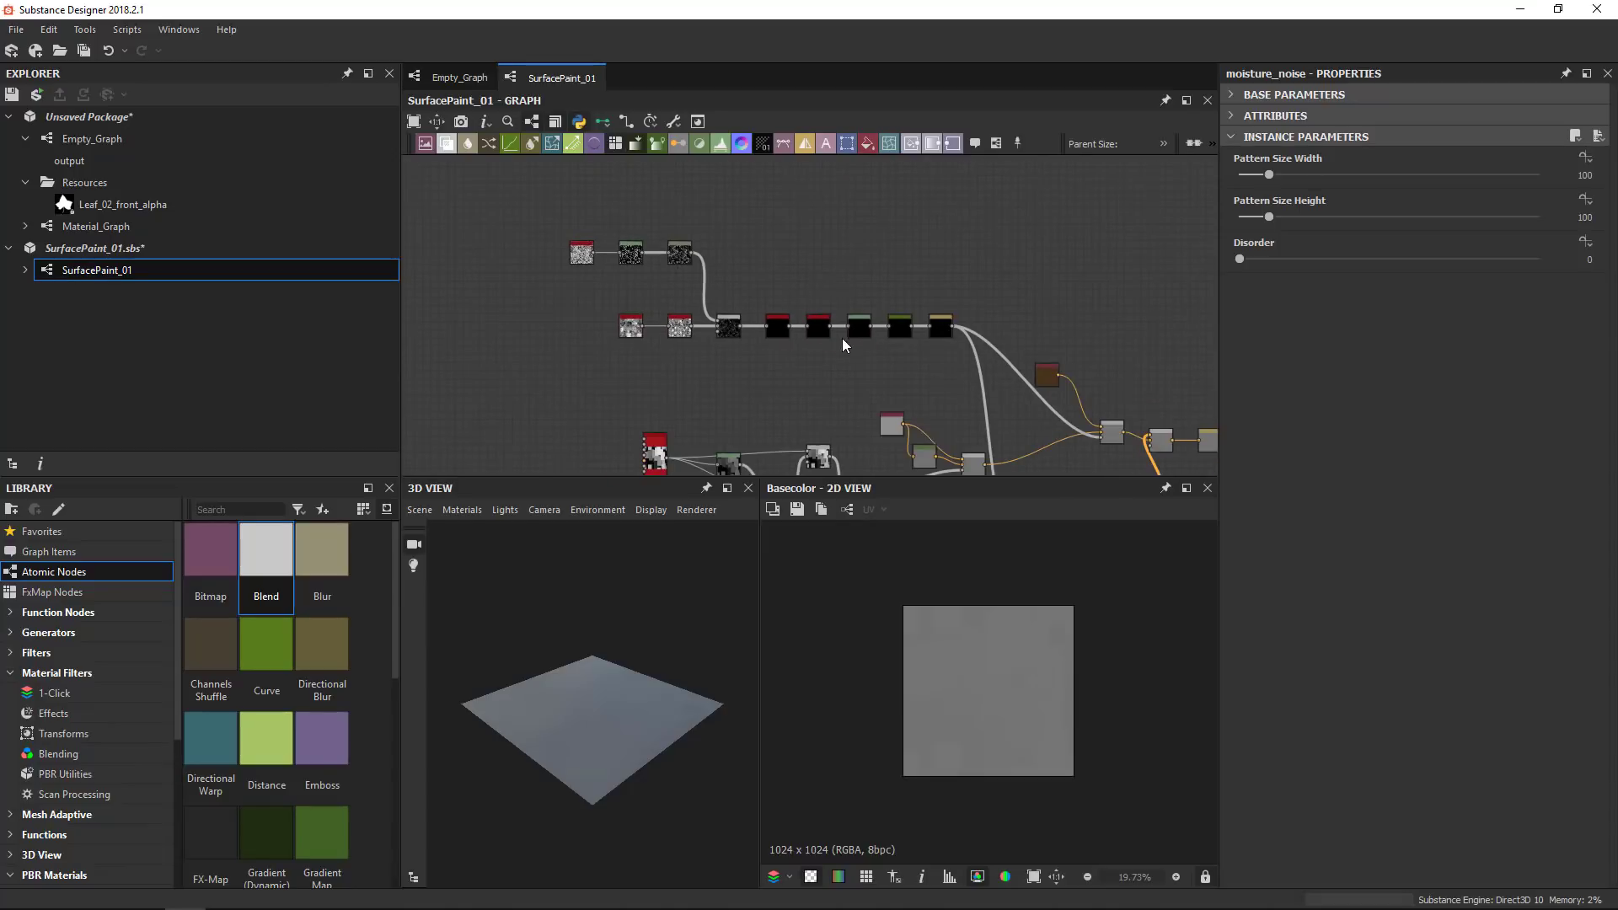
pyautogui.moveTo(550, 224); pyautogui.dragTo(957, 341)
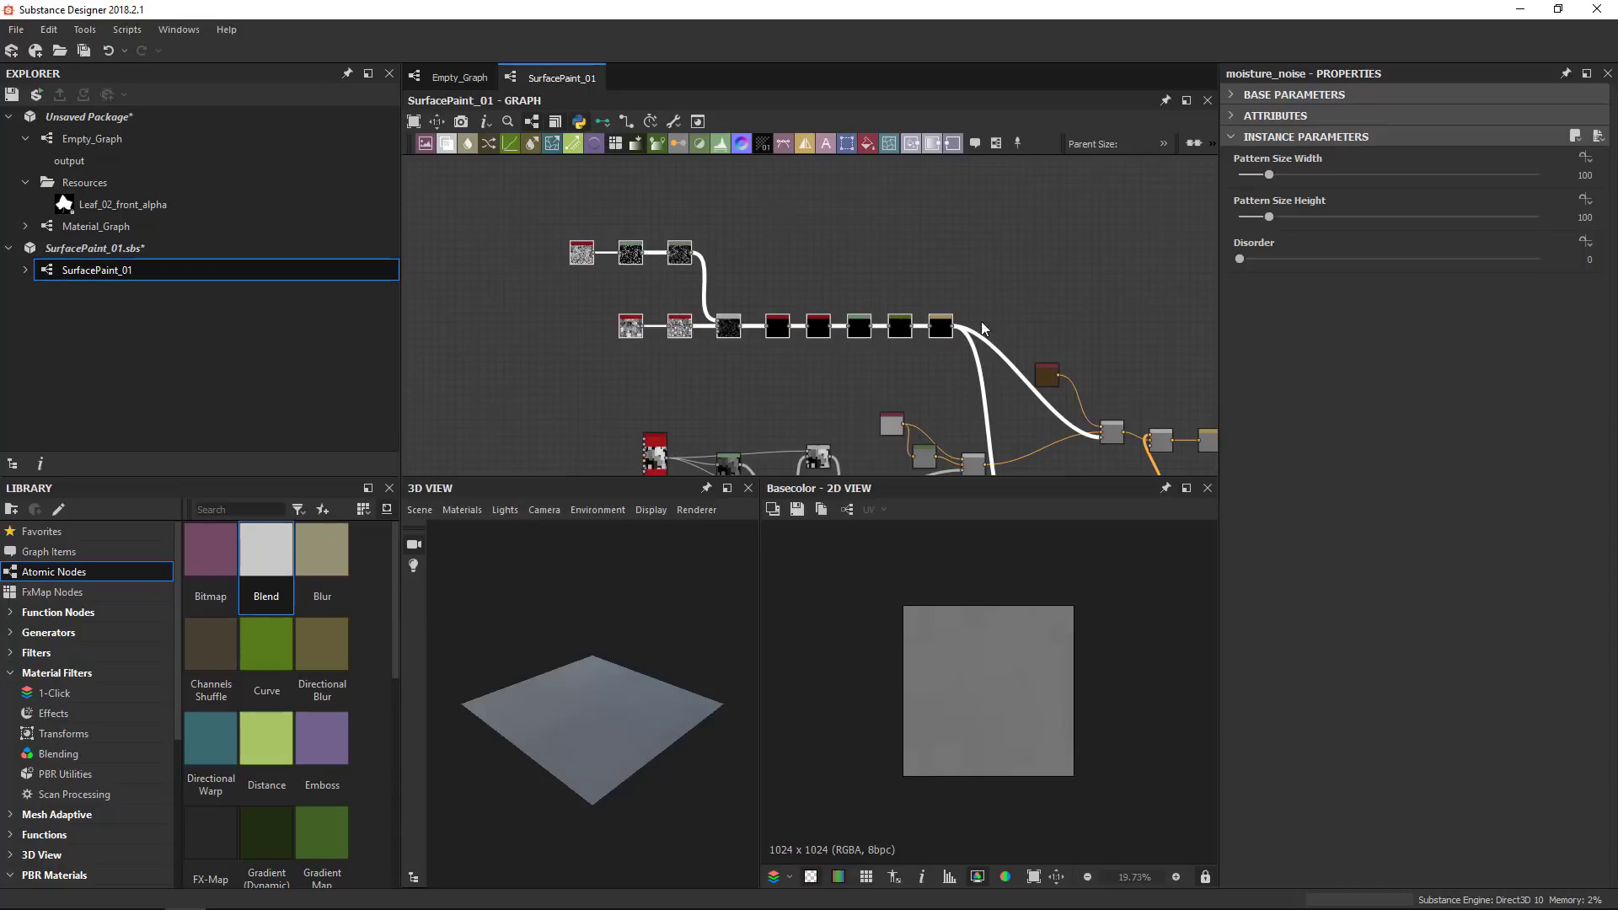
pyautogui.doubleClick(940, 328)
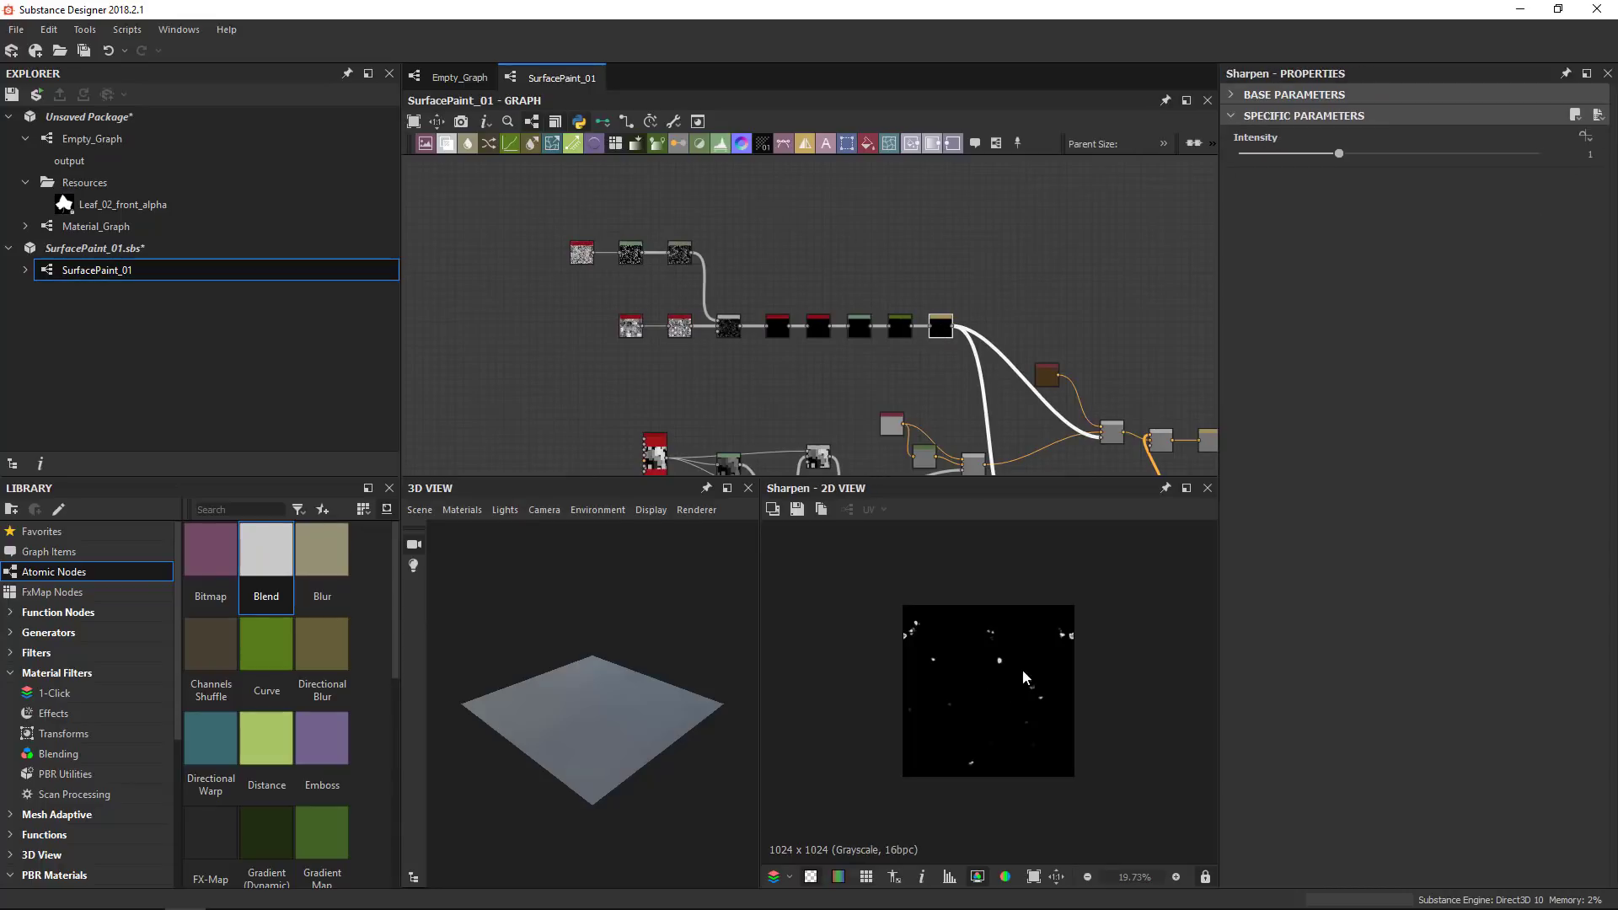
pyautogui.click(533, 229)
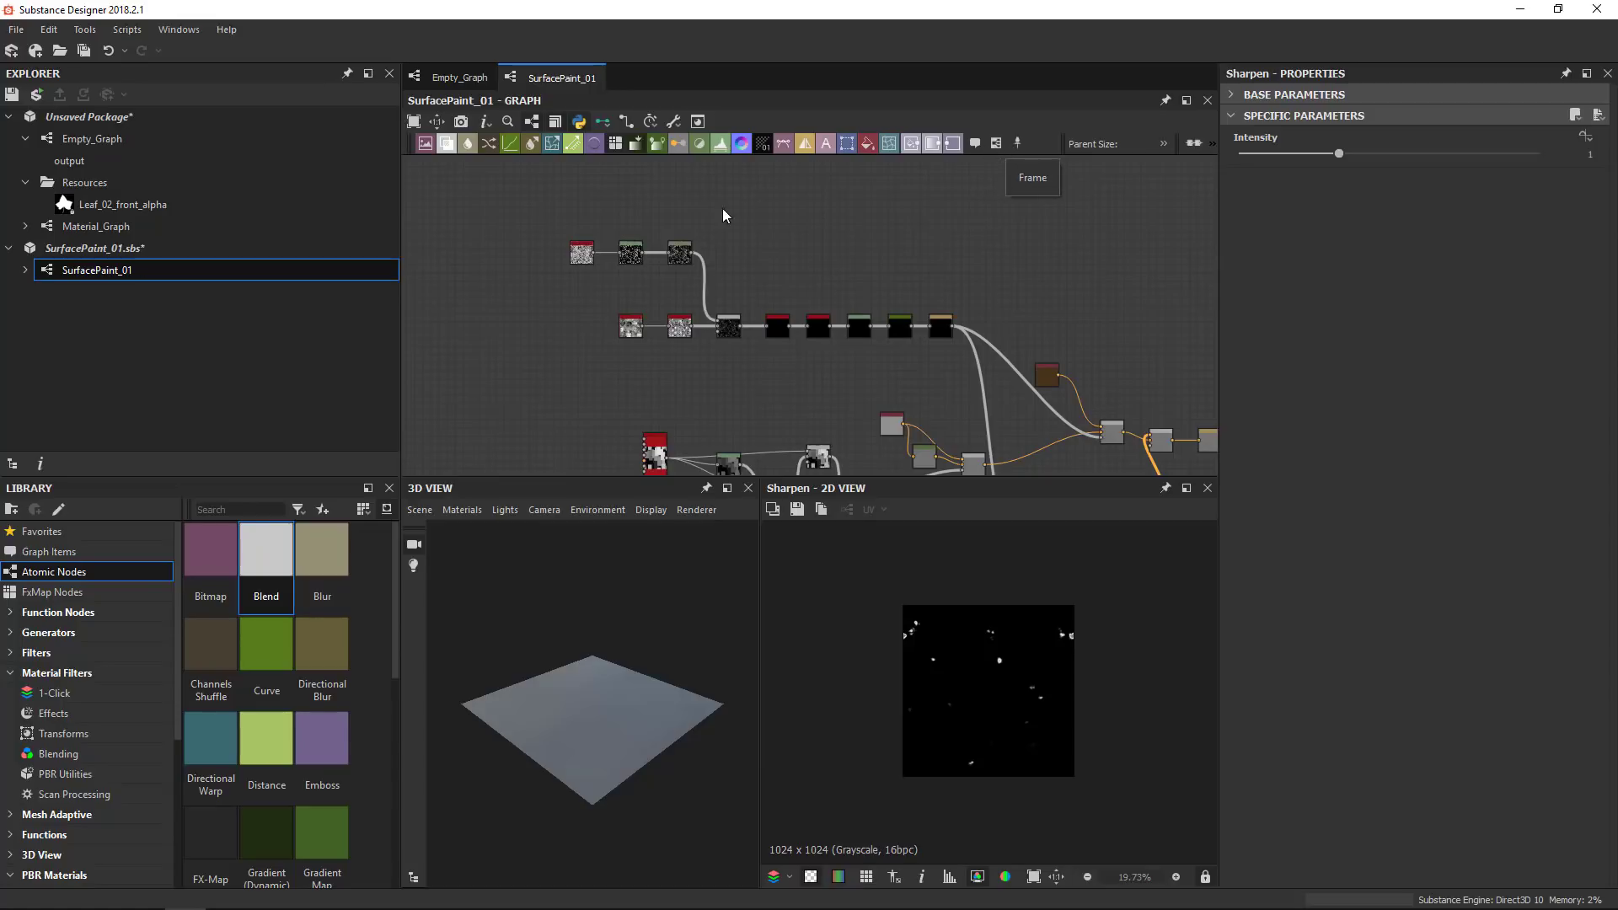
# Wrap the tidied top node chain in a brown frame titled 'Spot Details'
pyautogui.click(61, 550)
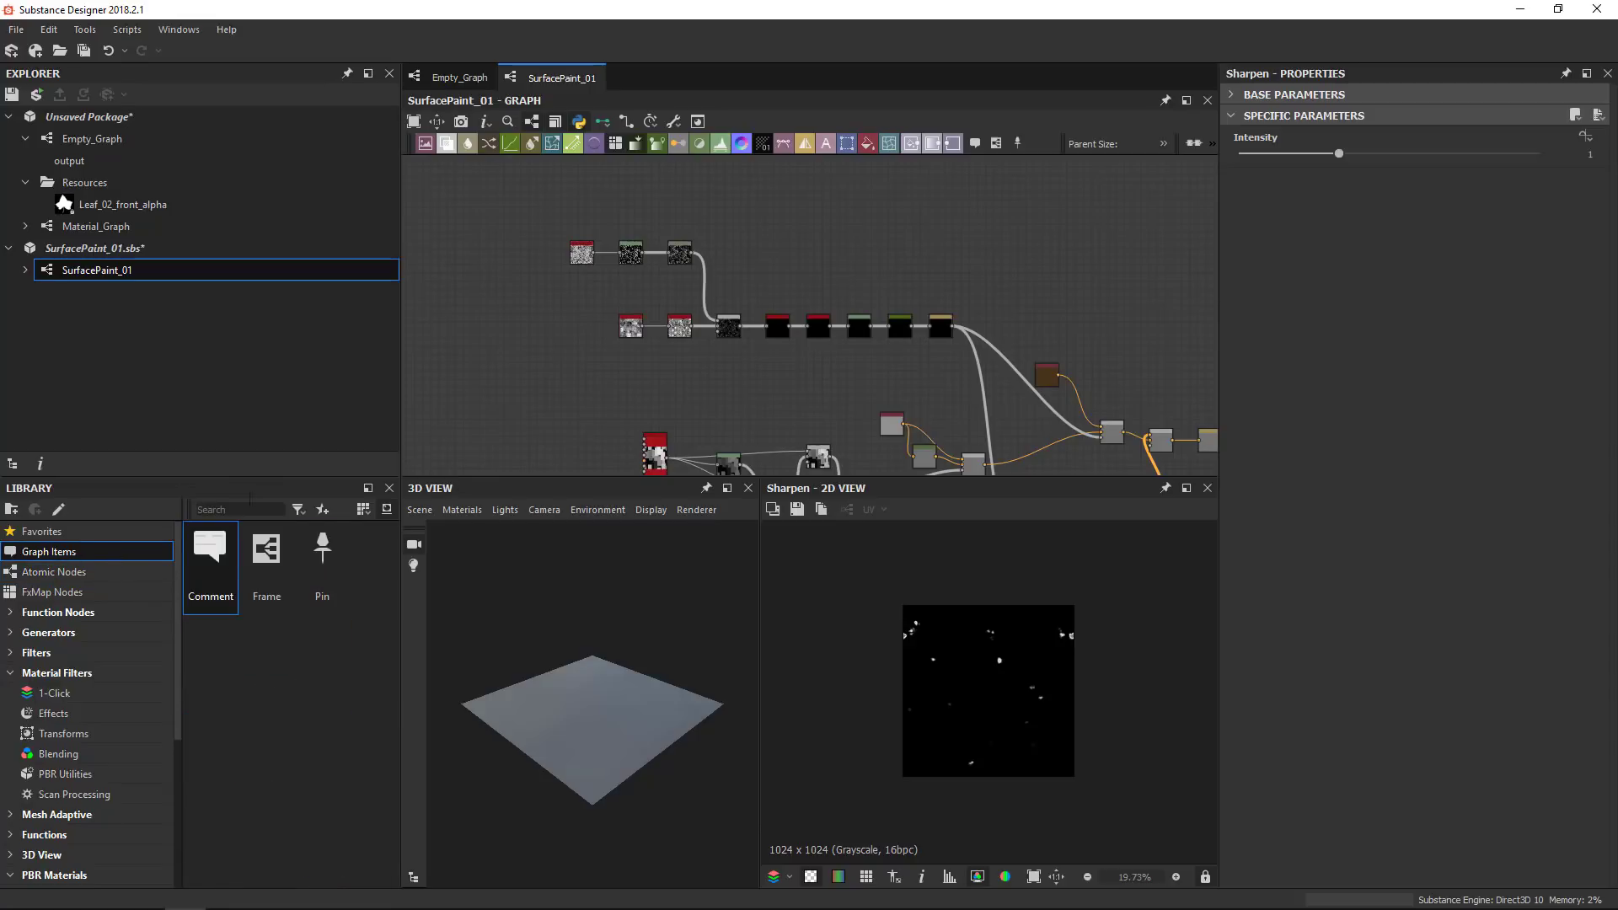
pyautogui.moveTo(534, 216); pyautogui.dragTo(941, 354)
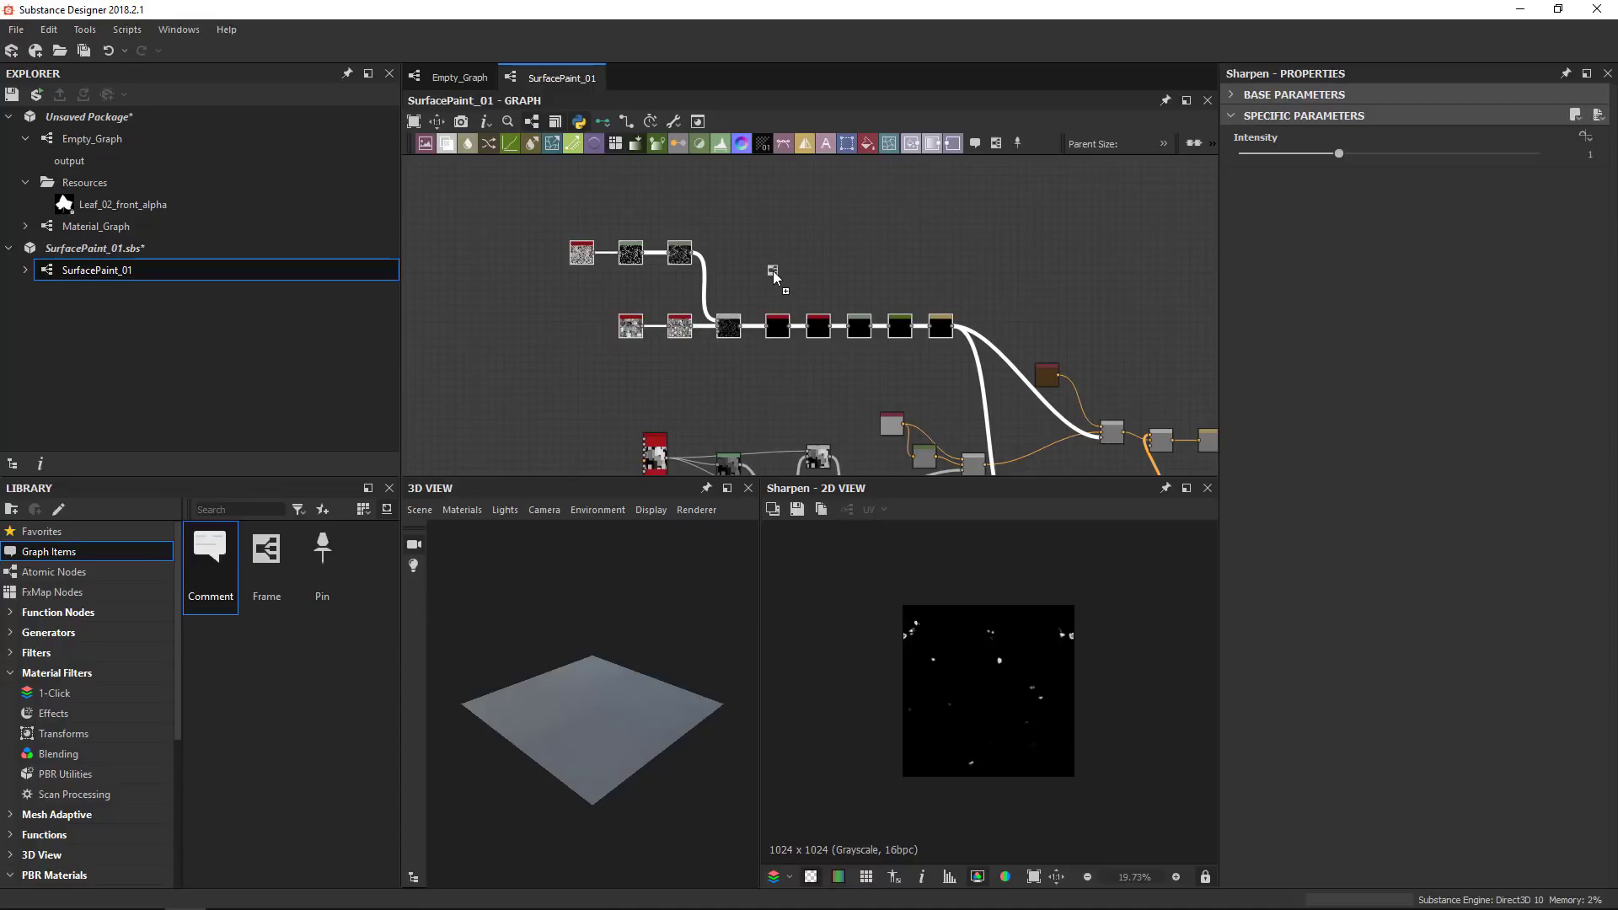
pyautogui.moveTo(755, 278); pyautogui.dragTo(755, 278)
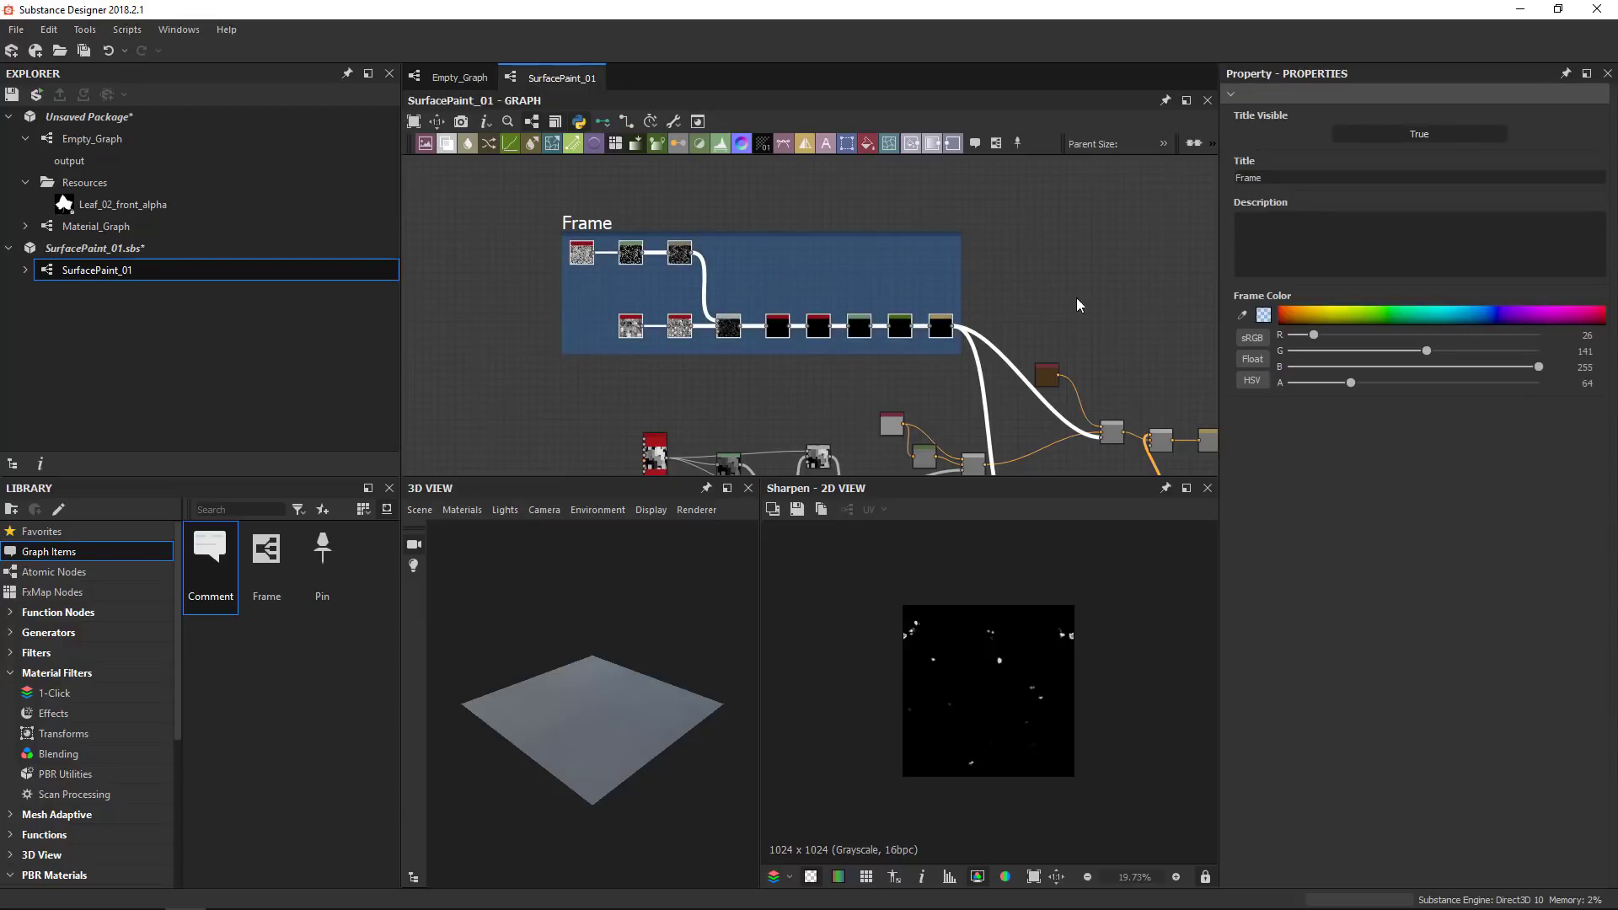
pyautogui.click(1298, 313)
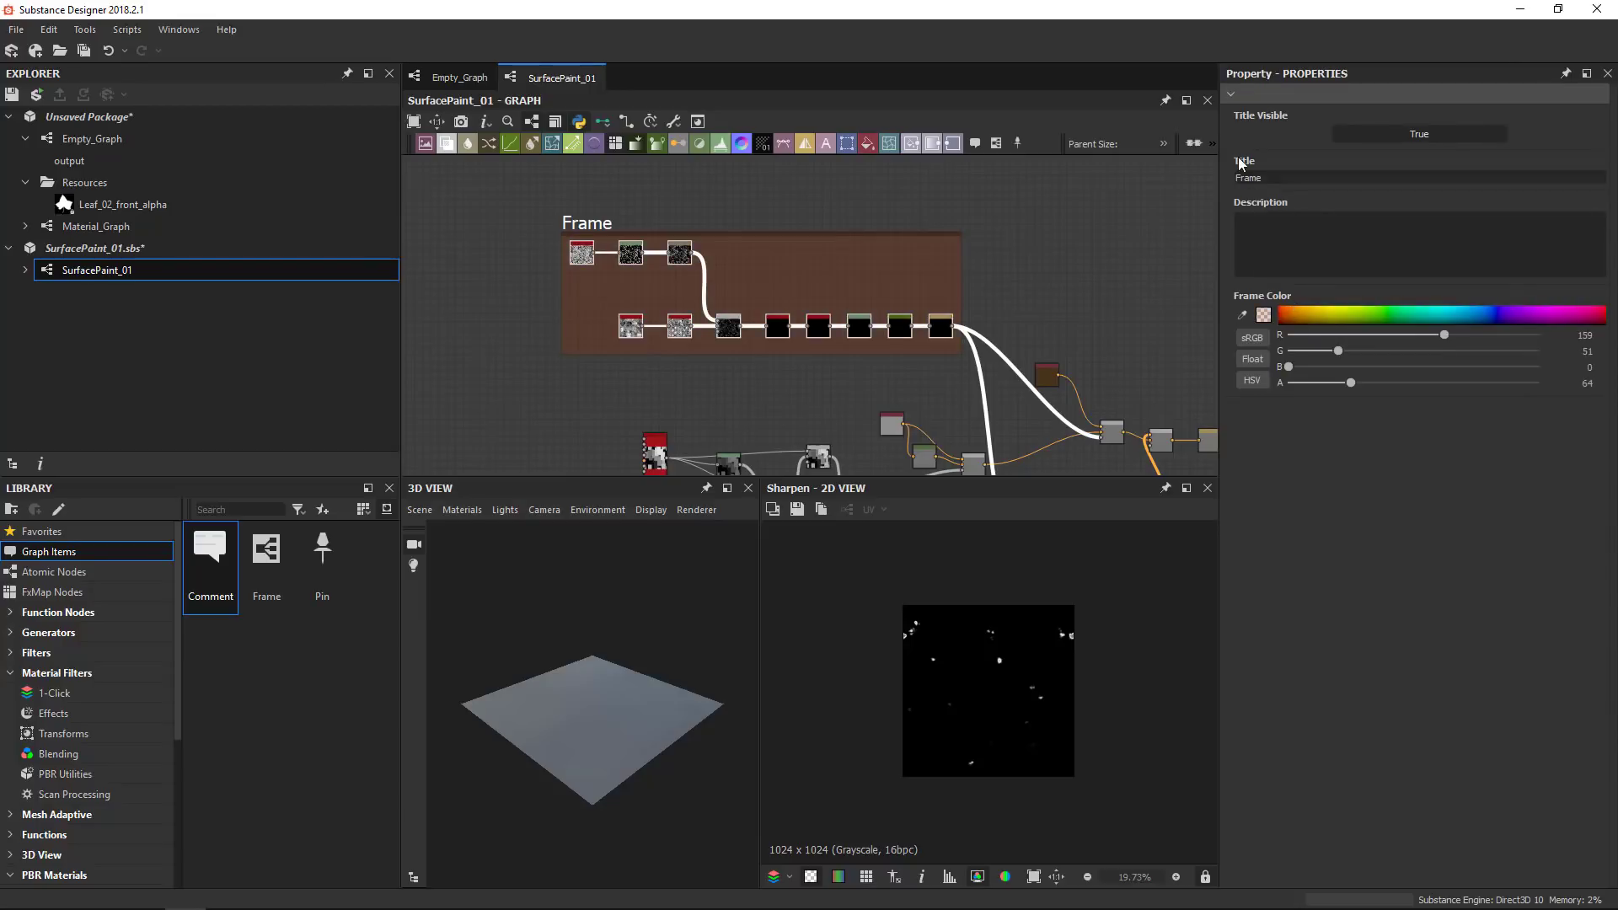
pyautogui.write('Spot Details')
pyautogui.press('Return')
pyautogui.scroll(-4, 804, 353)
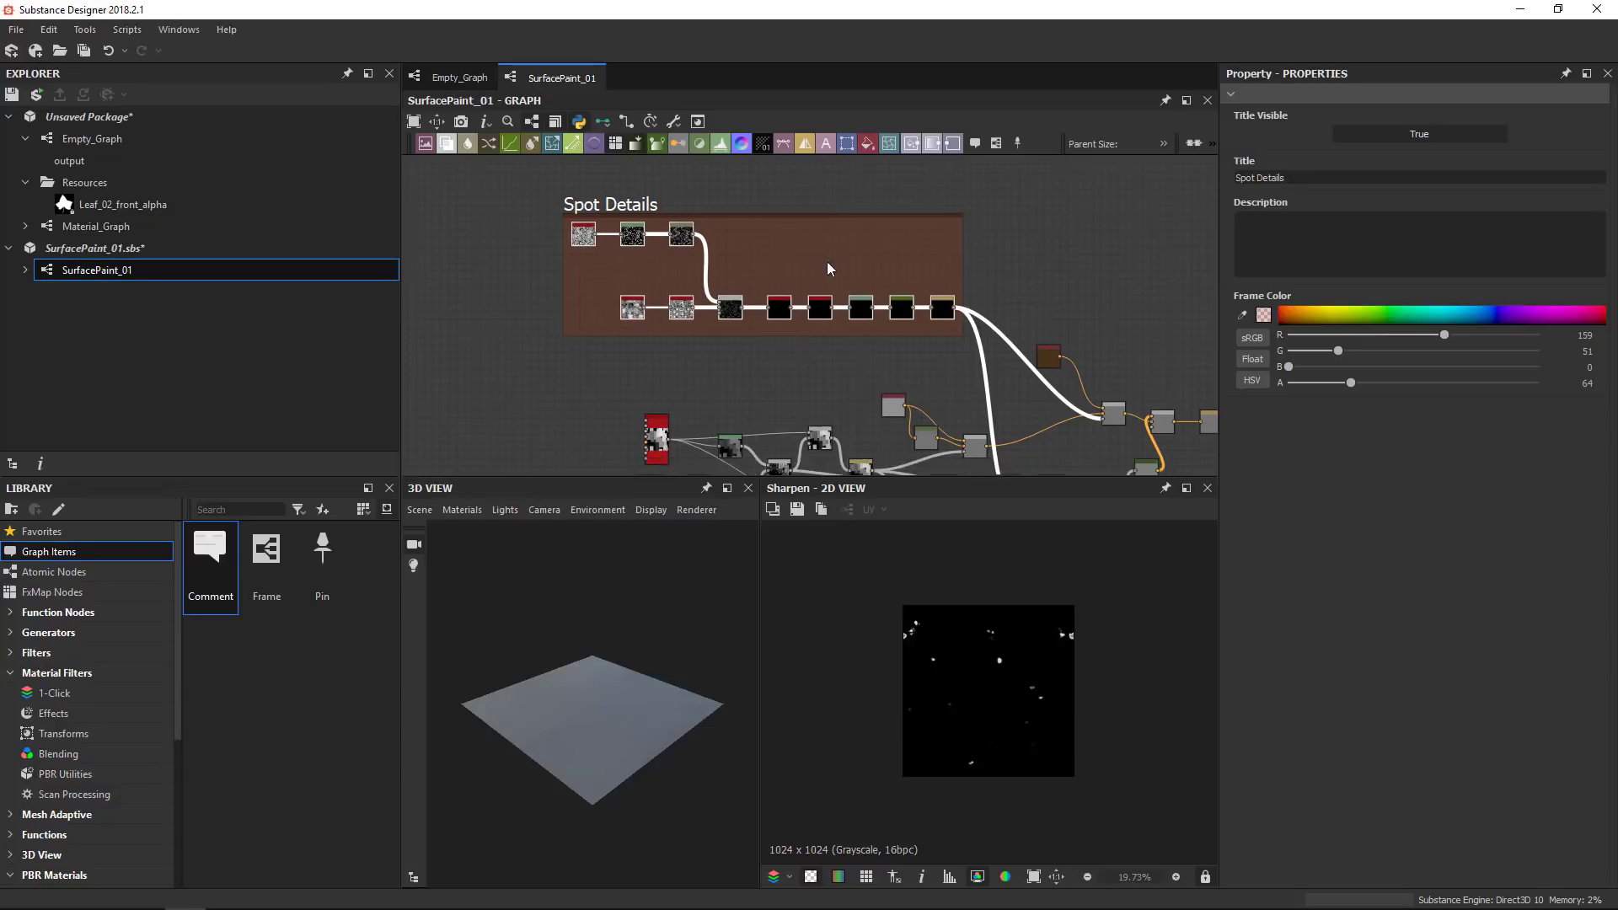
pyautogui.moveTo(819, 353); pyautogui.dragTo(883, 266, button='middle')
# Wrap the lower-left nodes in a new green frame
pyautogui.click(630, 453)
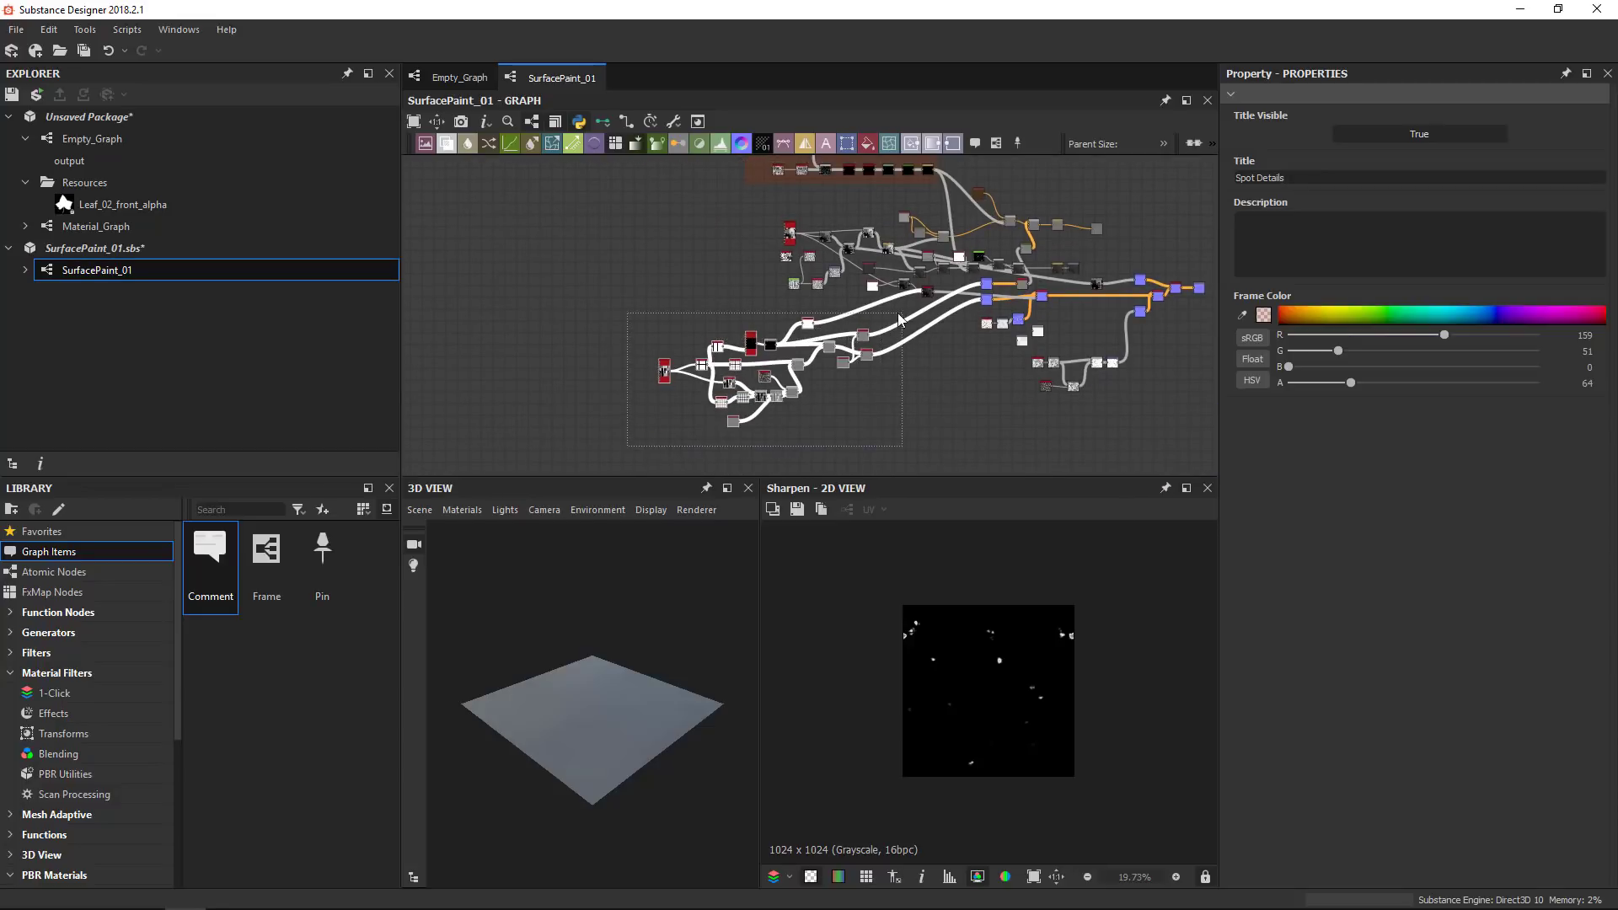
pyautogui.press('space')
pyautogui.scroll(-3, 1008, 630)
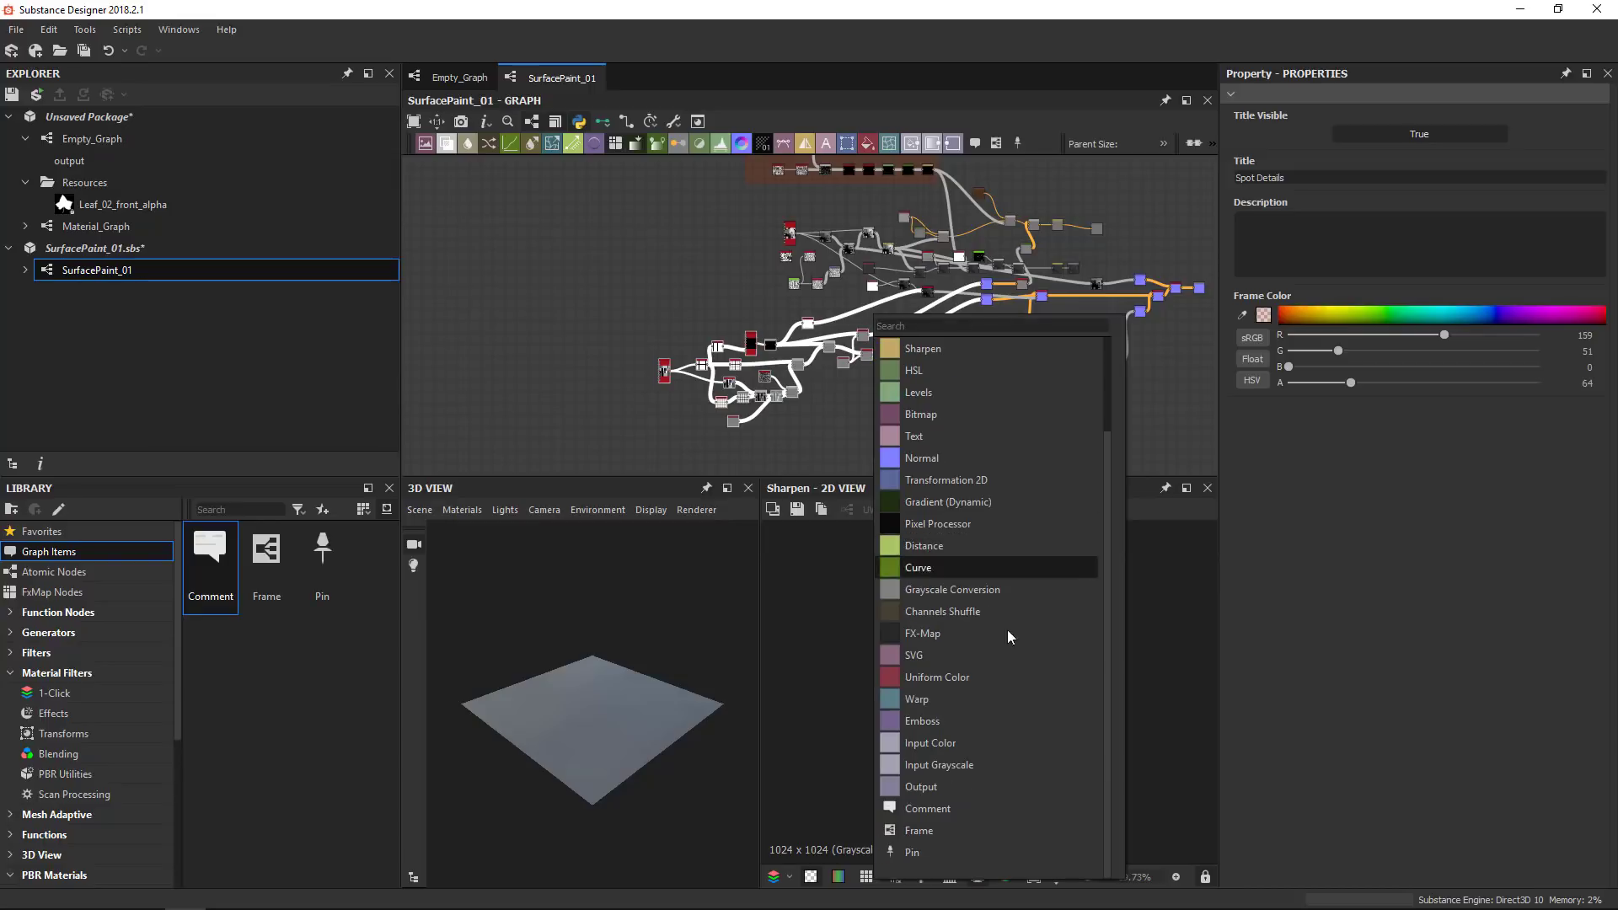
pyautogui.click(929, 832)
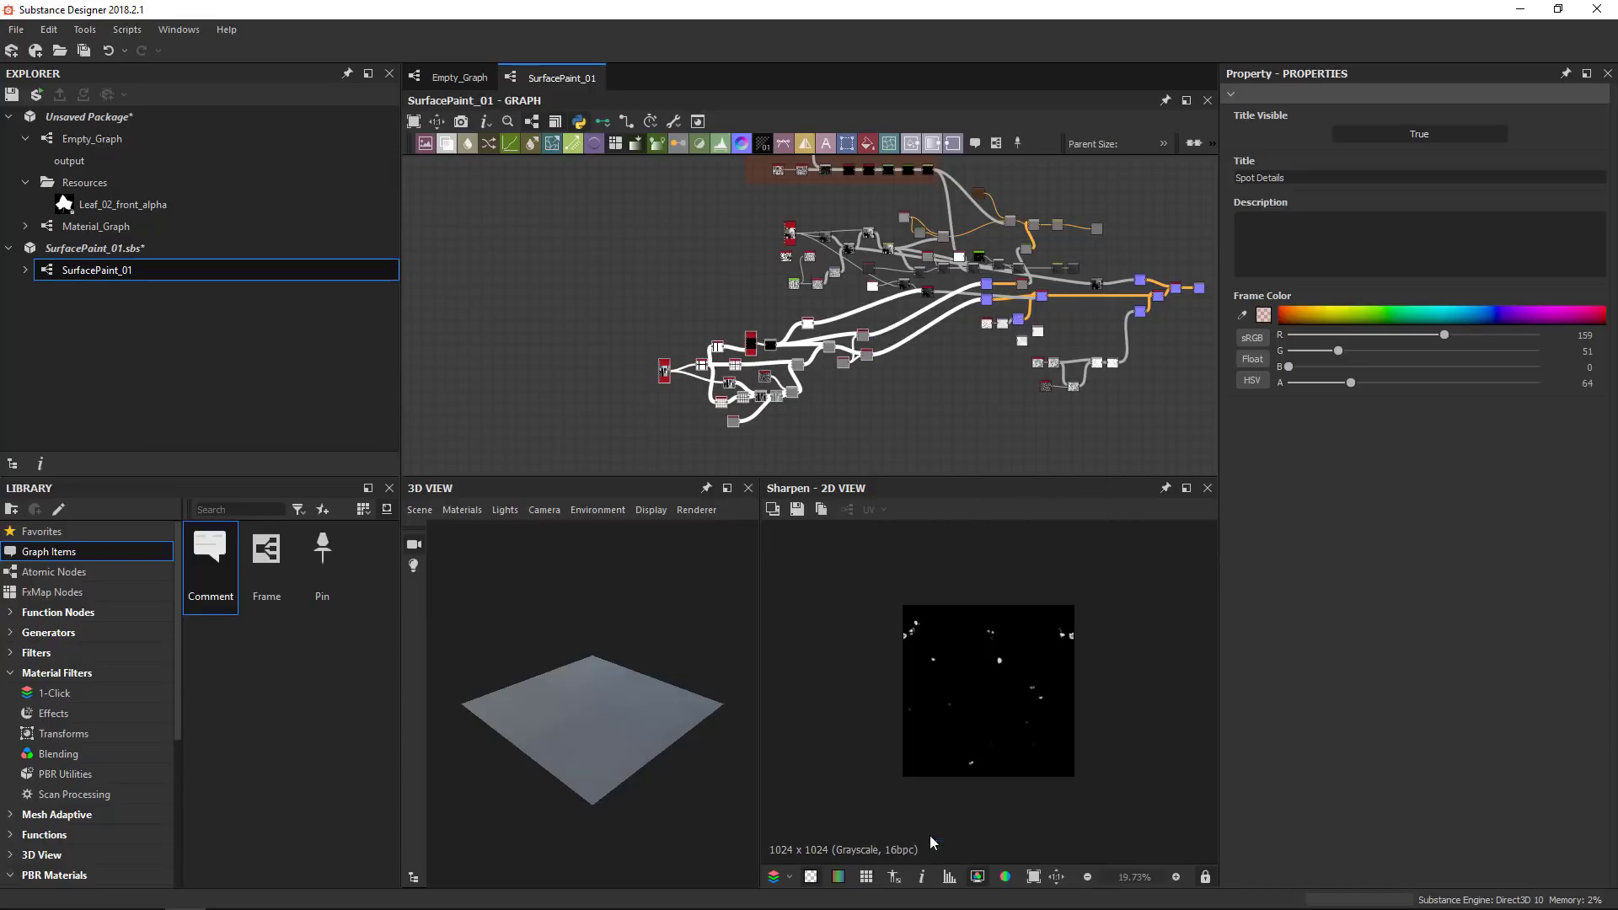
pyautogui.click(1377, 312)
# Wrap the lower-right node group in a new pink frame
pyautogui.moveTo(989, 418); pyautogui.dragTo(1133, 351)
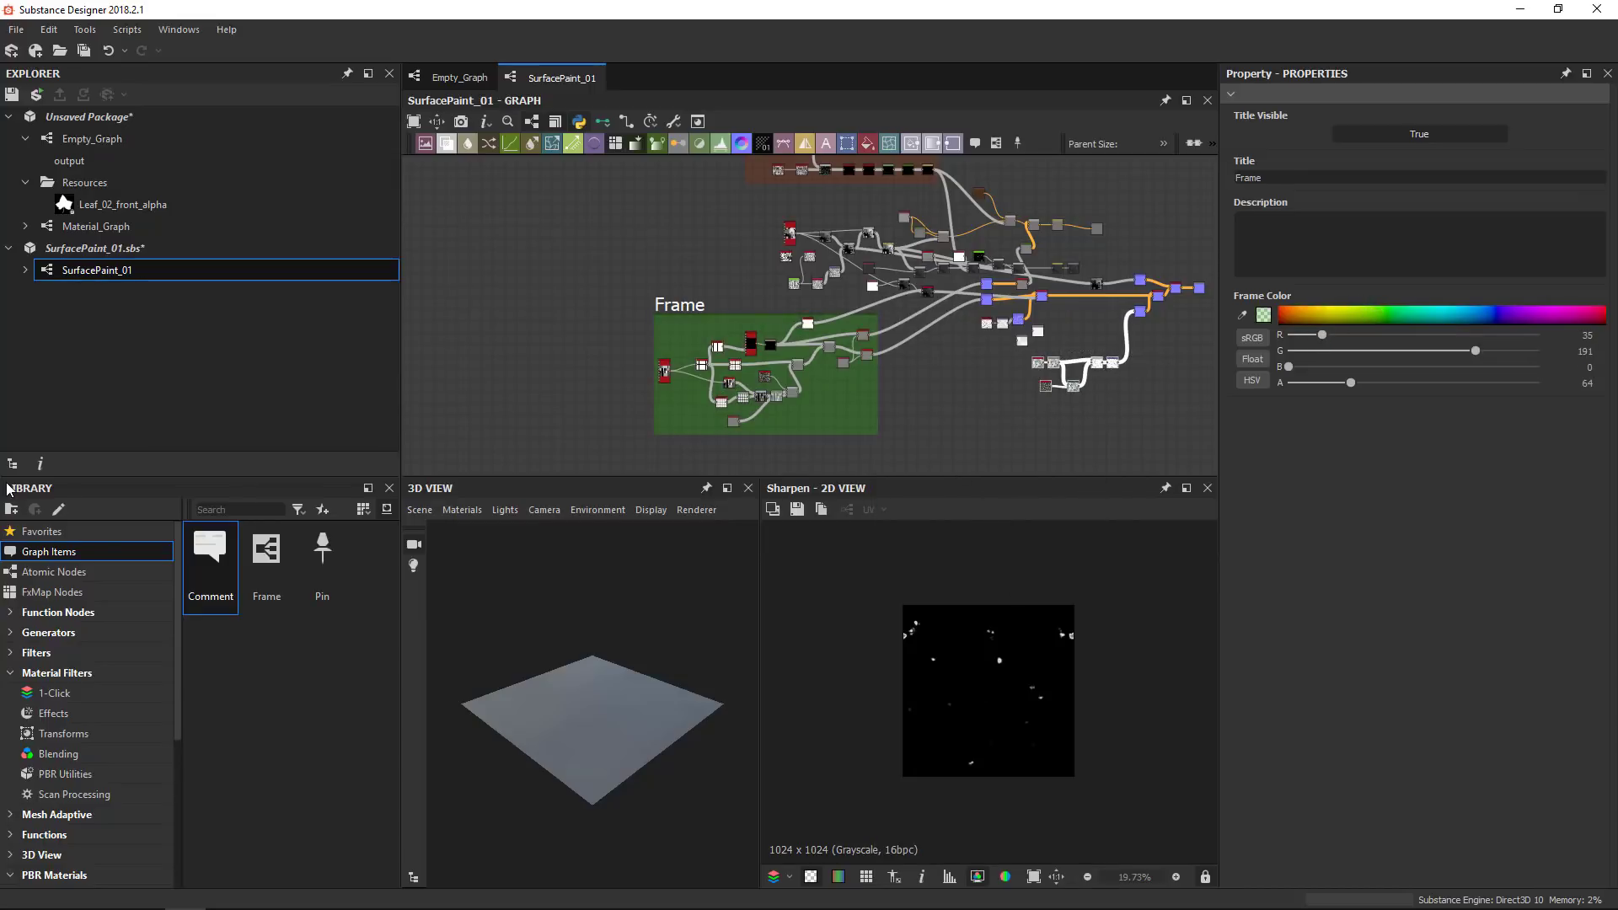
pyautogui.moveTo(266, 552); pyautogui.dragTo(1107, 391)
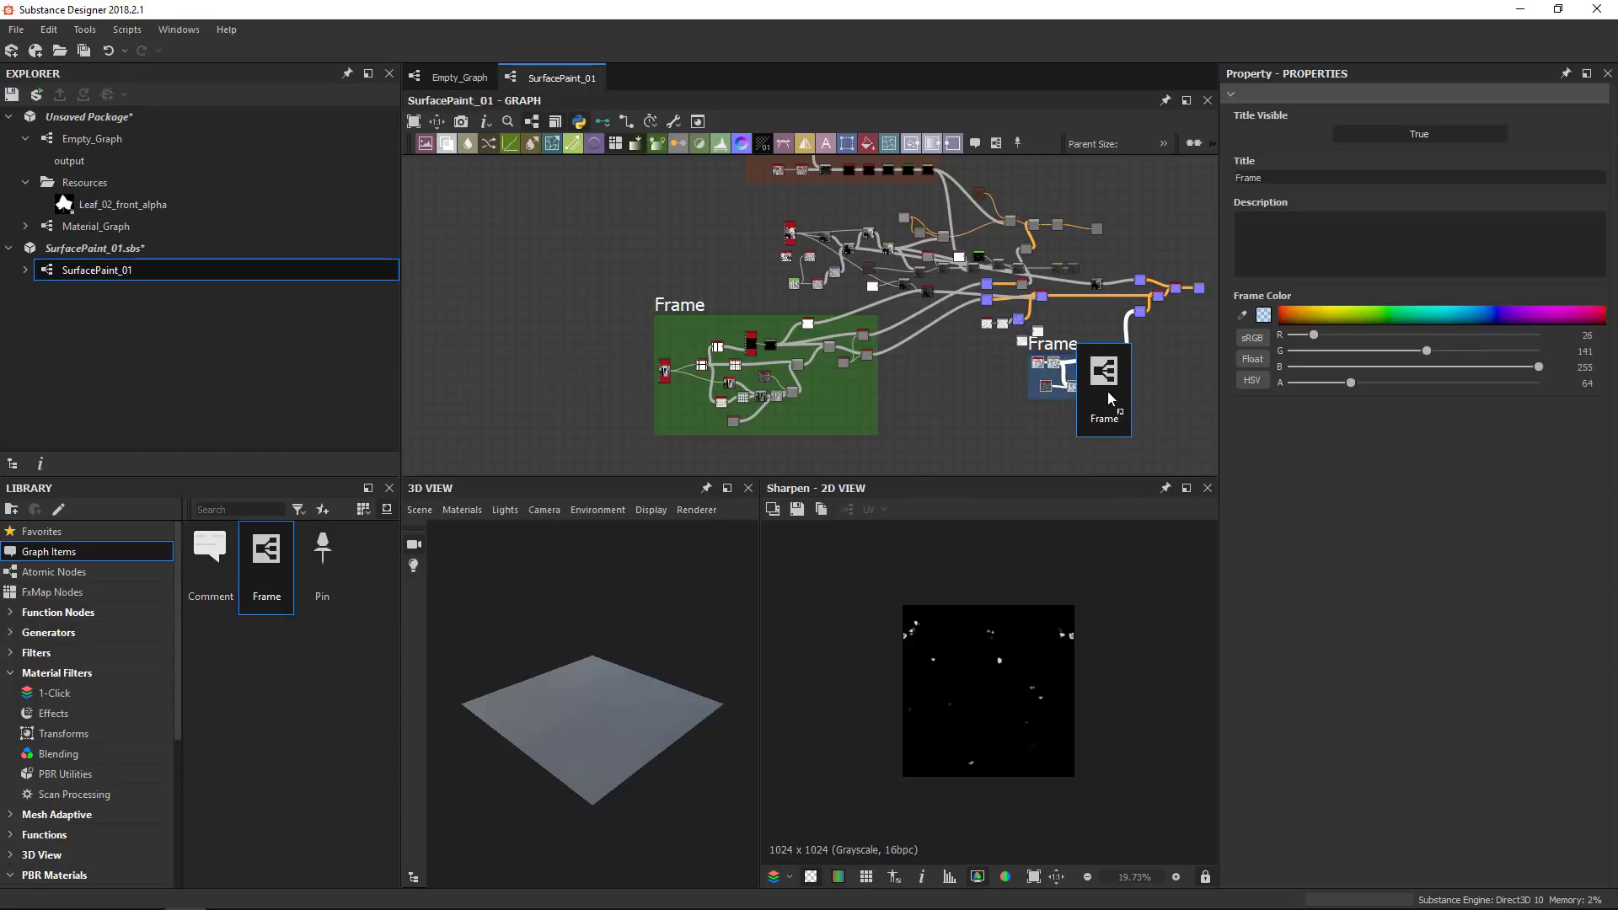
pyautogui.click(1568, 313)
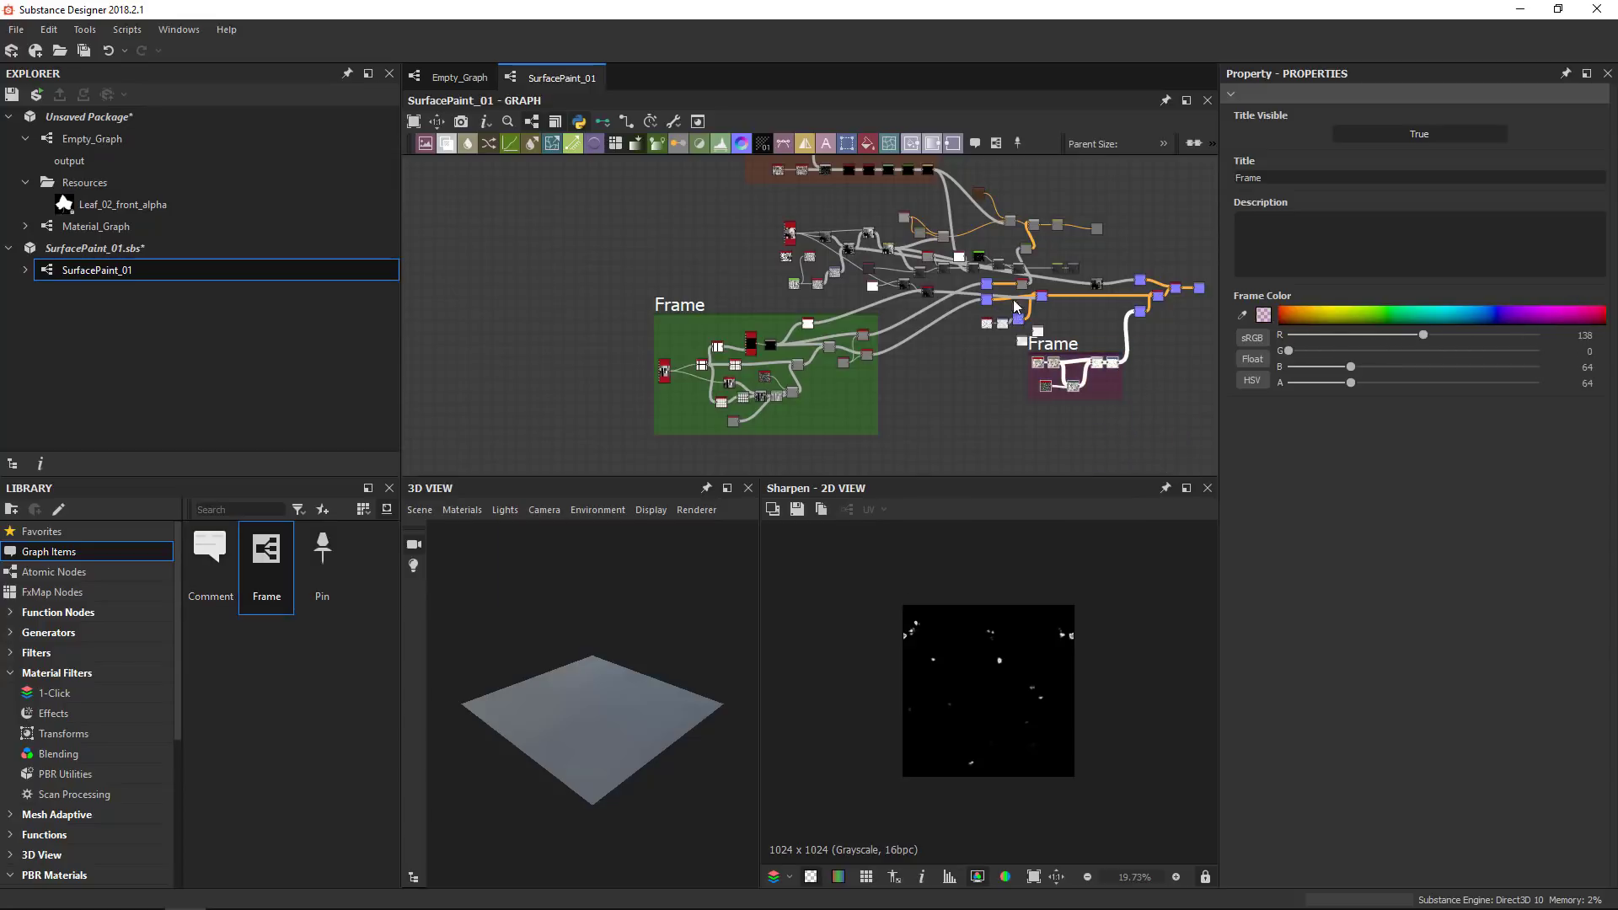
pyautogui.moveTo(1014, 154); pyautogui.dragTo(848, 252, button='middle')
pyautogui.scroll(-2, 1008, 342)
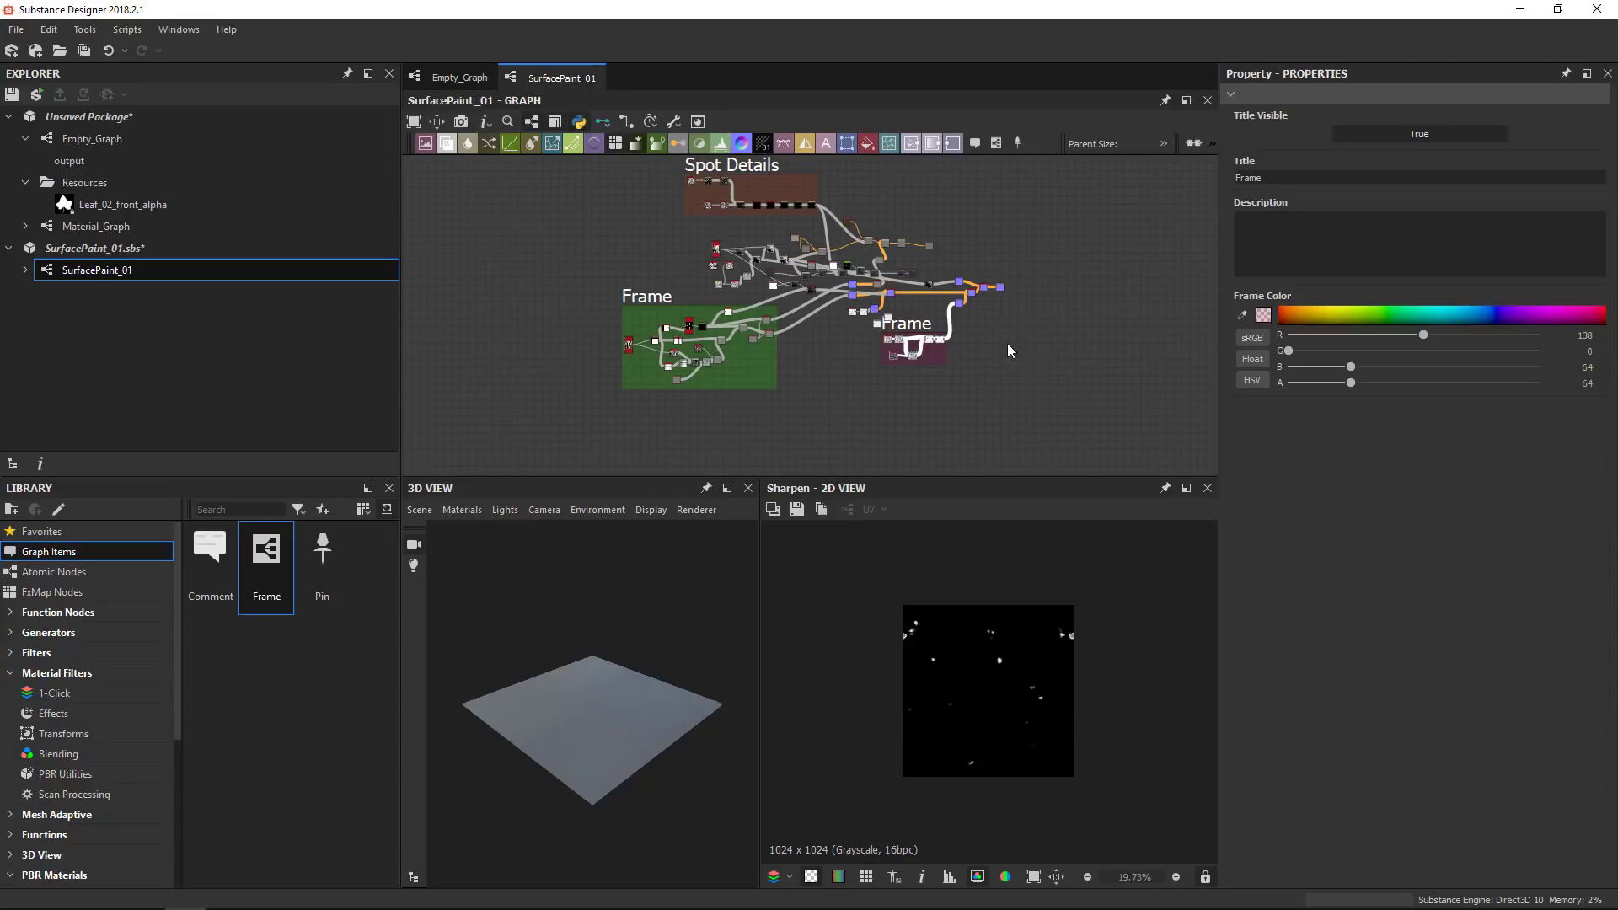
pyautogui.scroll(2, 1012, 315)
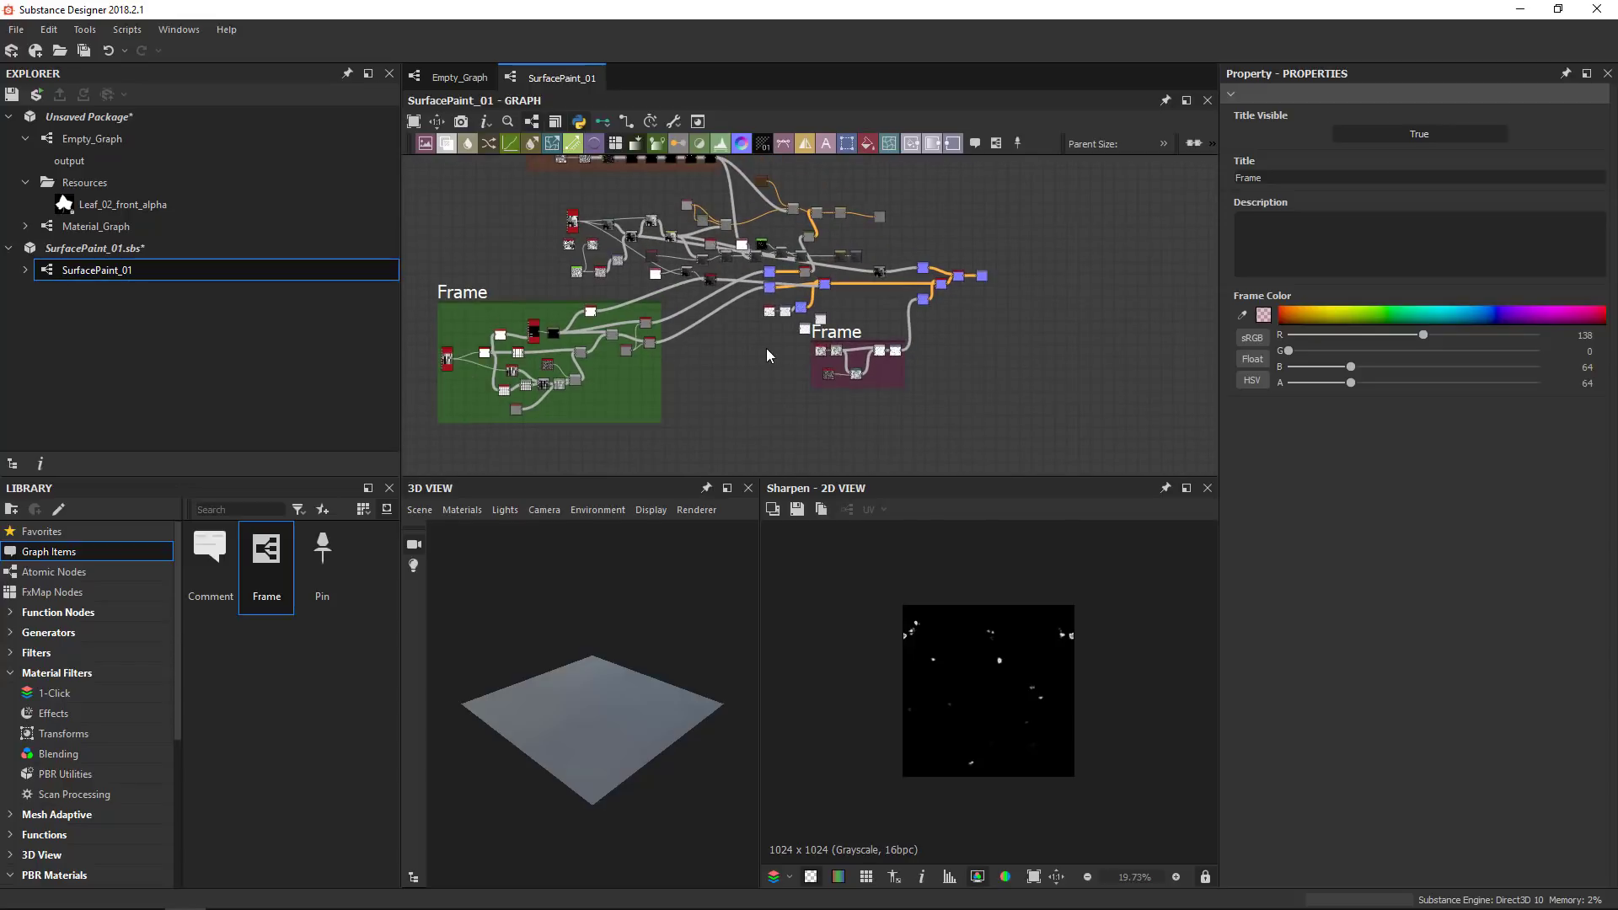
pyautogui.moveTo(766, 354); pyautogui.dragTo(844, 440, button='middle')
# Give the Spot Details frame the description 'Description'
pyautogui.scroll(2, 613, 191)
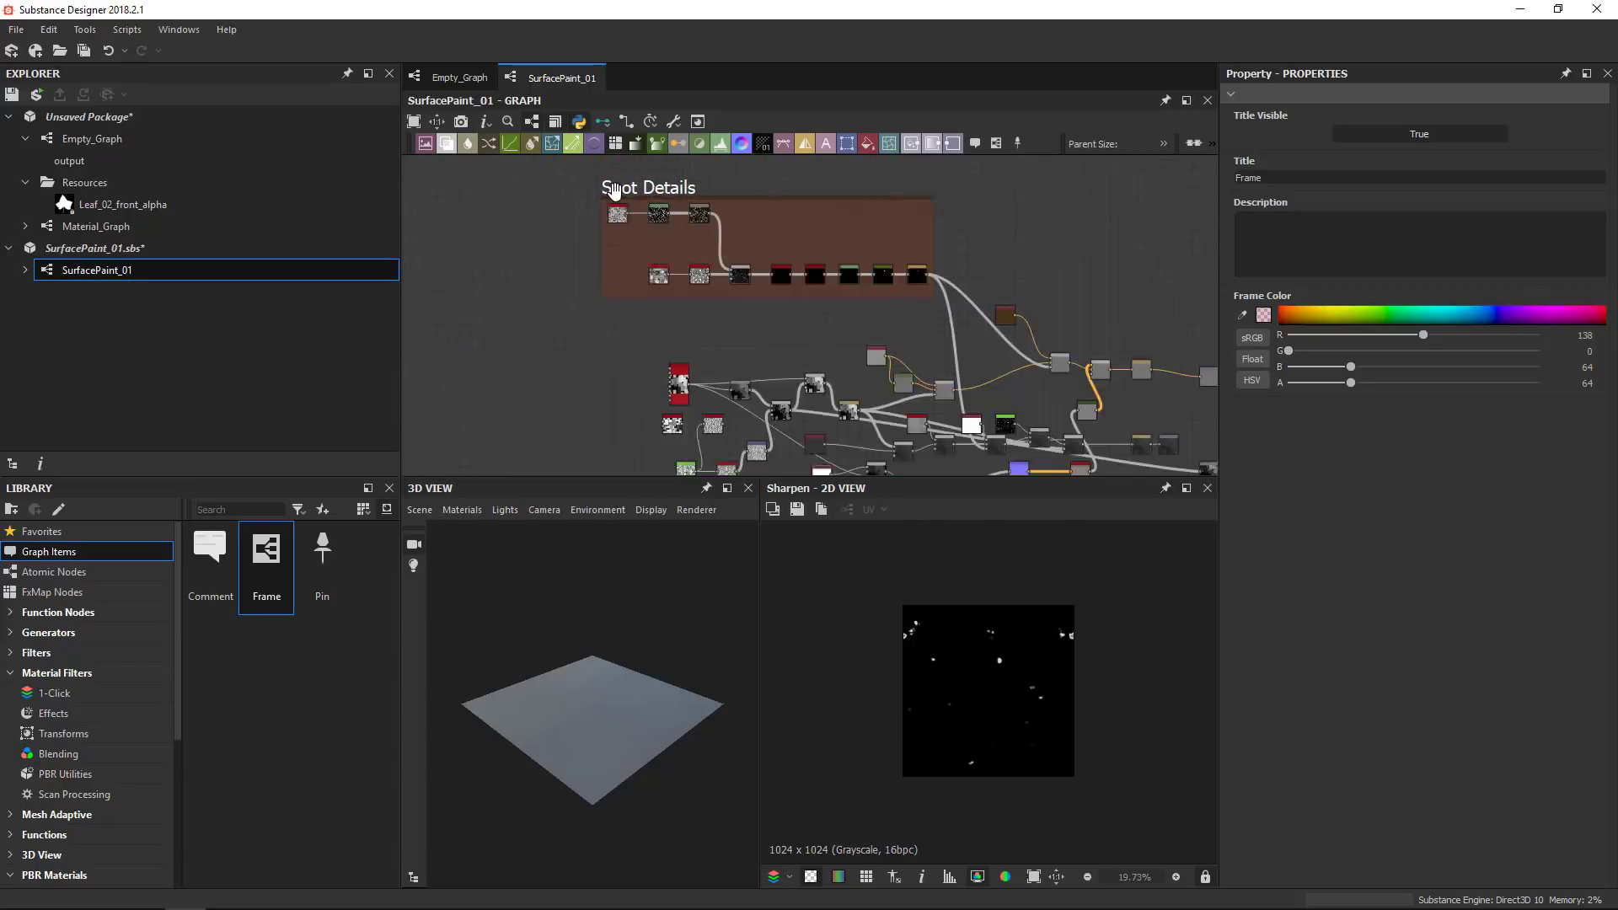
pyautogui.scroll(2, 613, 190)
pyautogui.click(636, 191)
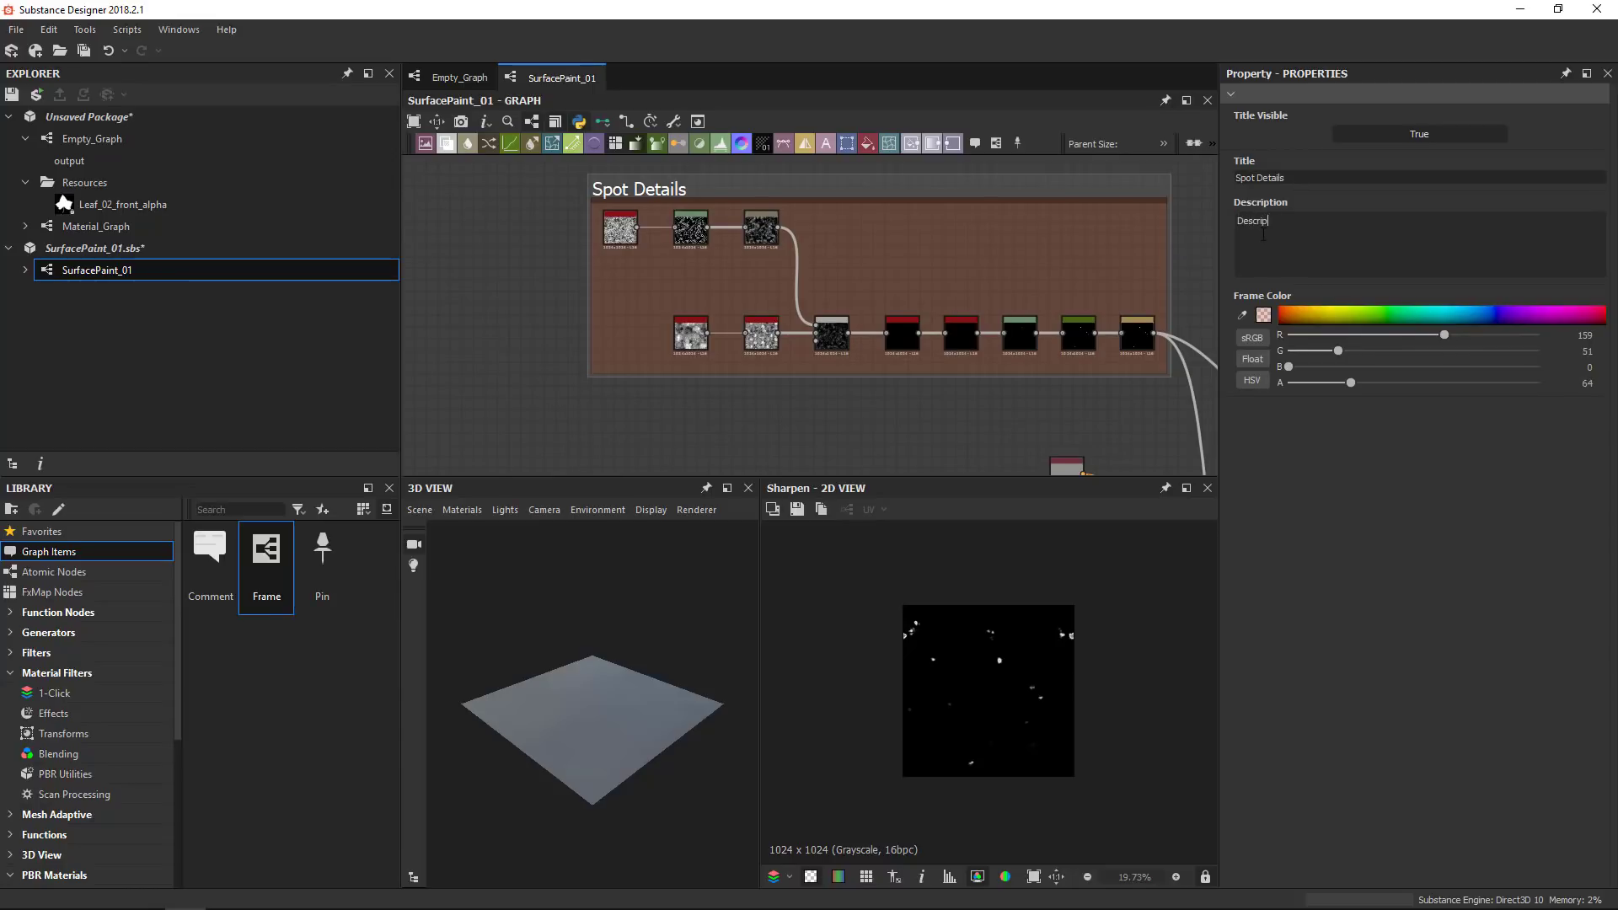
pyautogui.write('tion')
# Move the Clouds, Levels and Blur nodes down beneath the frame's description text
pyautogui.scroll(3, 583, 261)
pyautogui.moveTo(684, 191); pyautogui.dragTo(679, 335, button='middle')
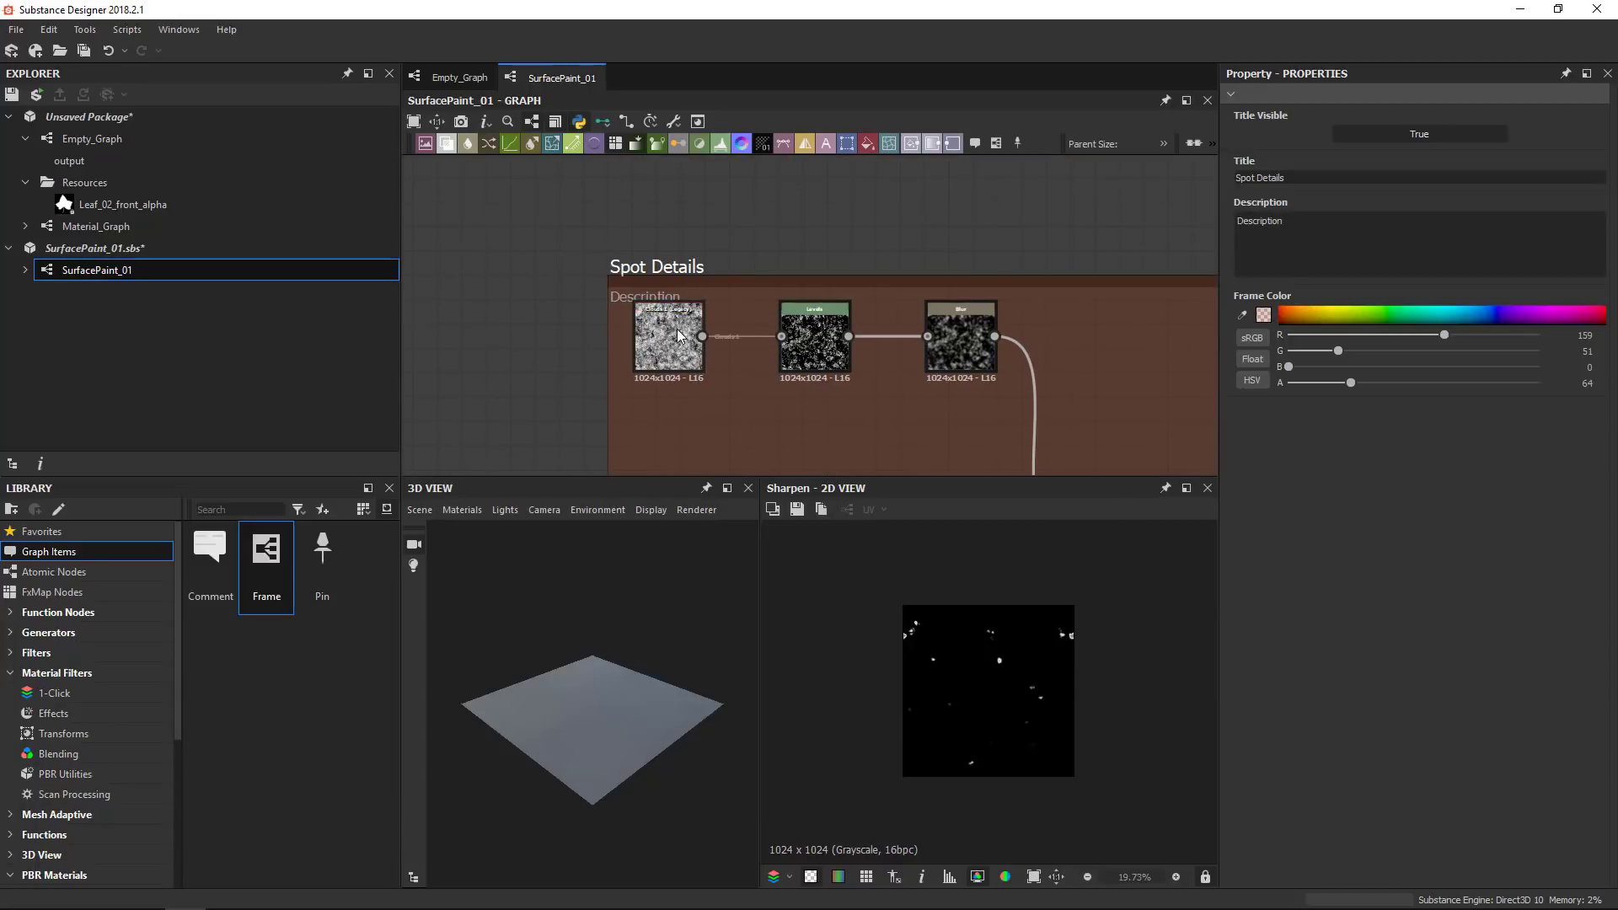
pyautogui.moveTo(678, 335); pyautogui.dragTo(678, 361)
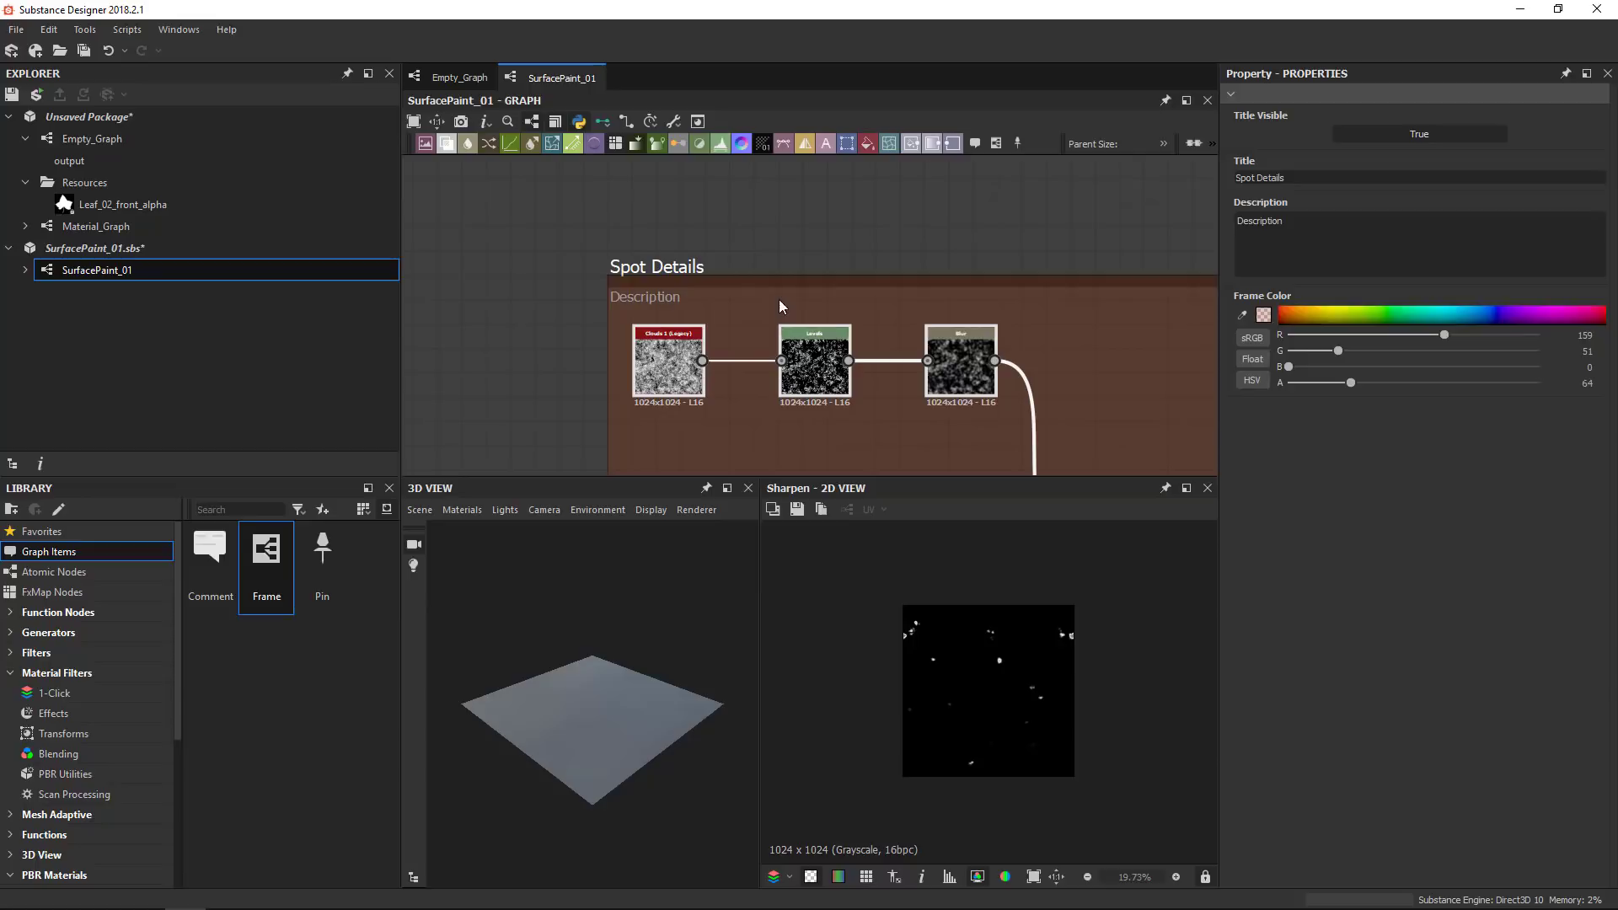
pyautogui.scroll(-2, 657, 307)
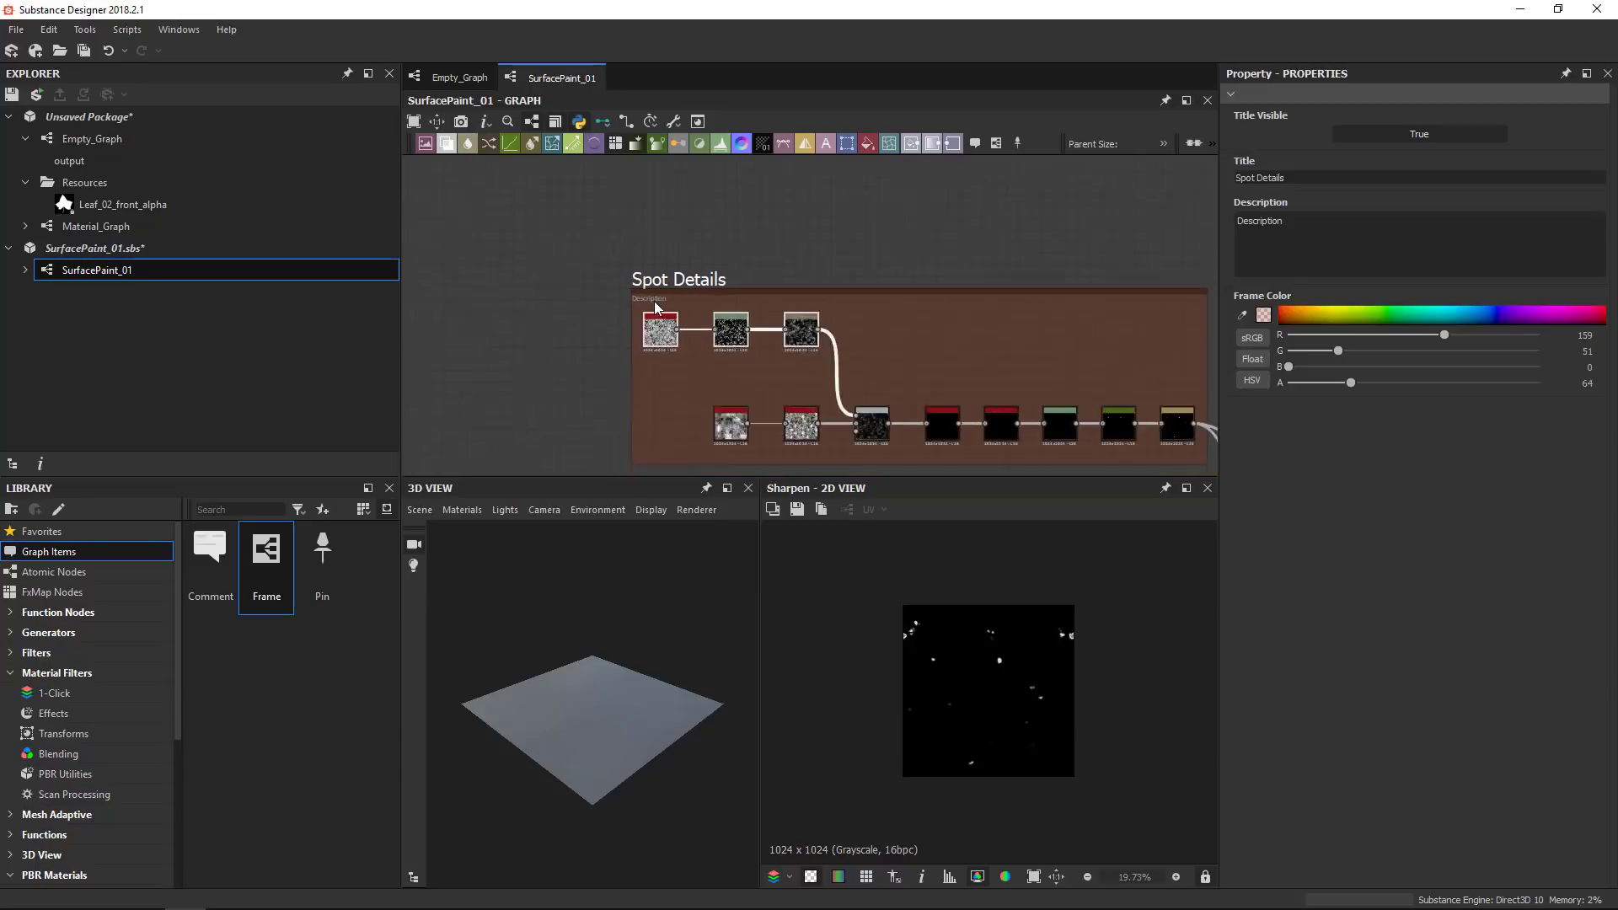
pyautogui.scroll(-4, 655, 308)
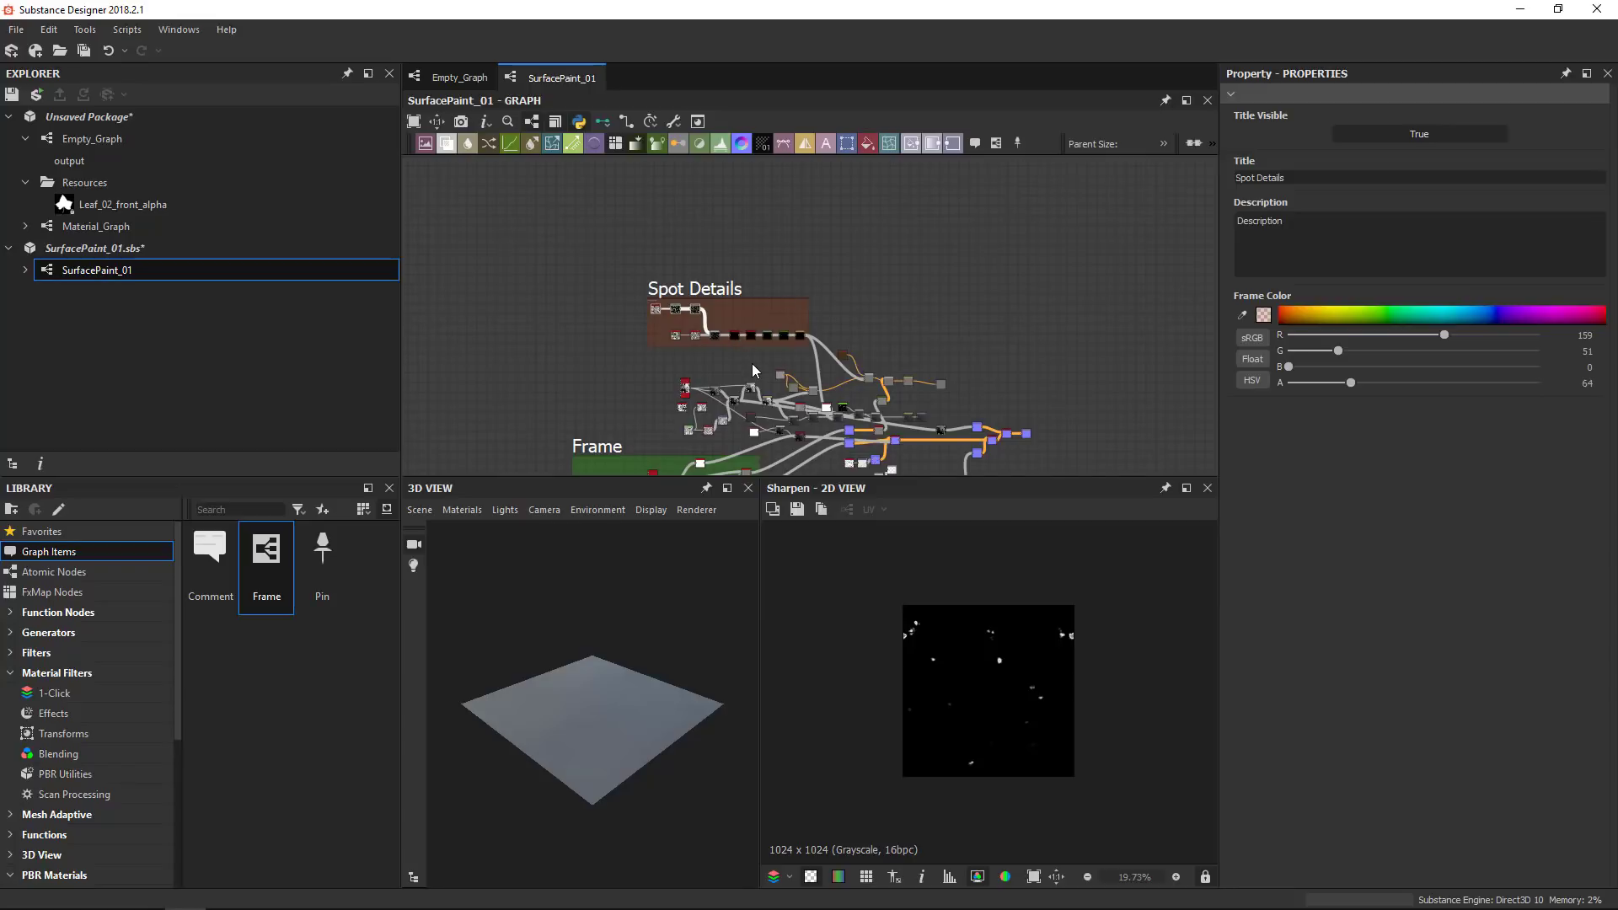
pyautogui.scroll(2, 746, 337)
pyautogui.scroll(-3, 1018, 363)
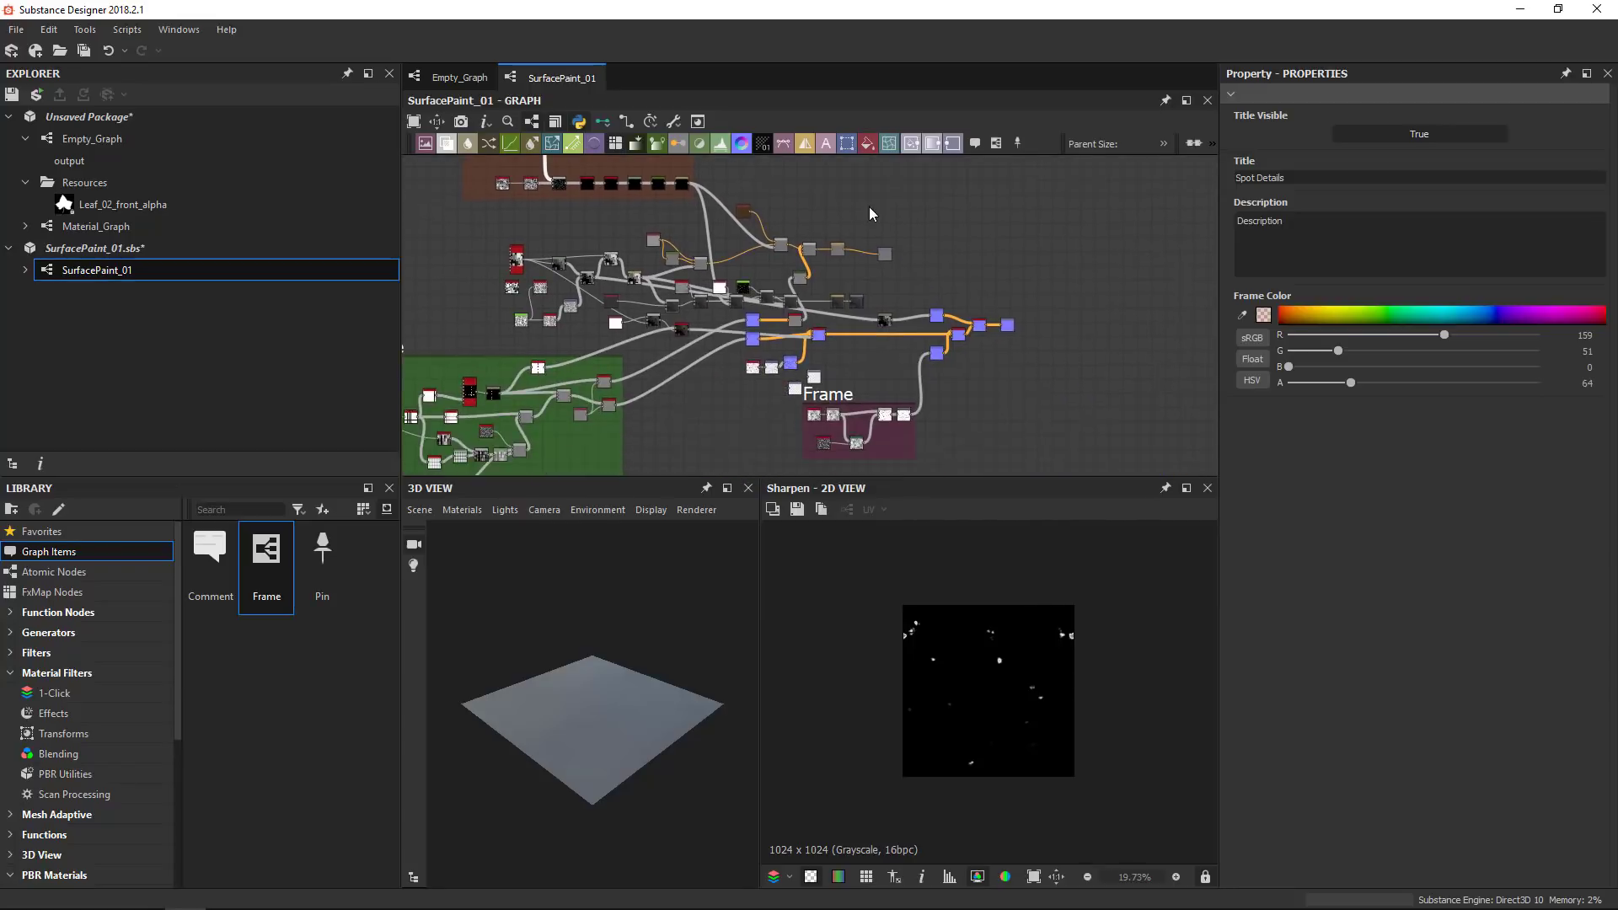
pyautogui.scroll(2, 733, 261)
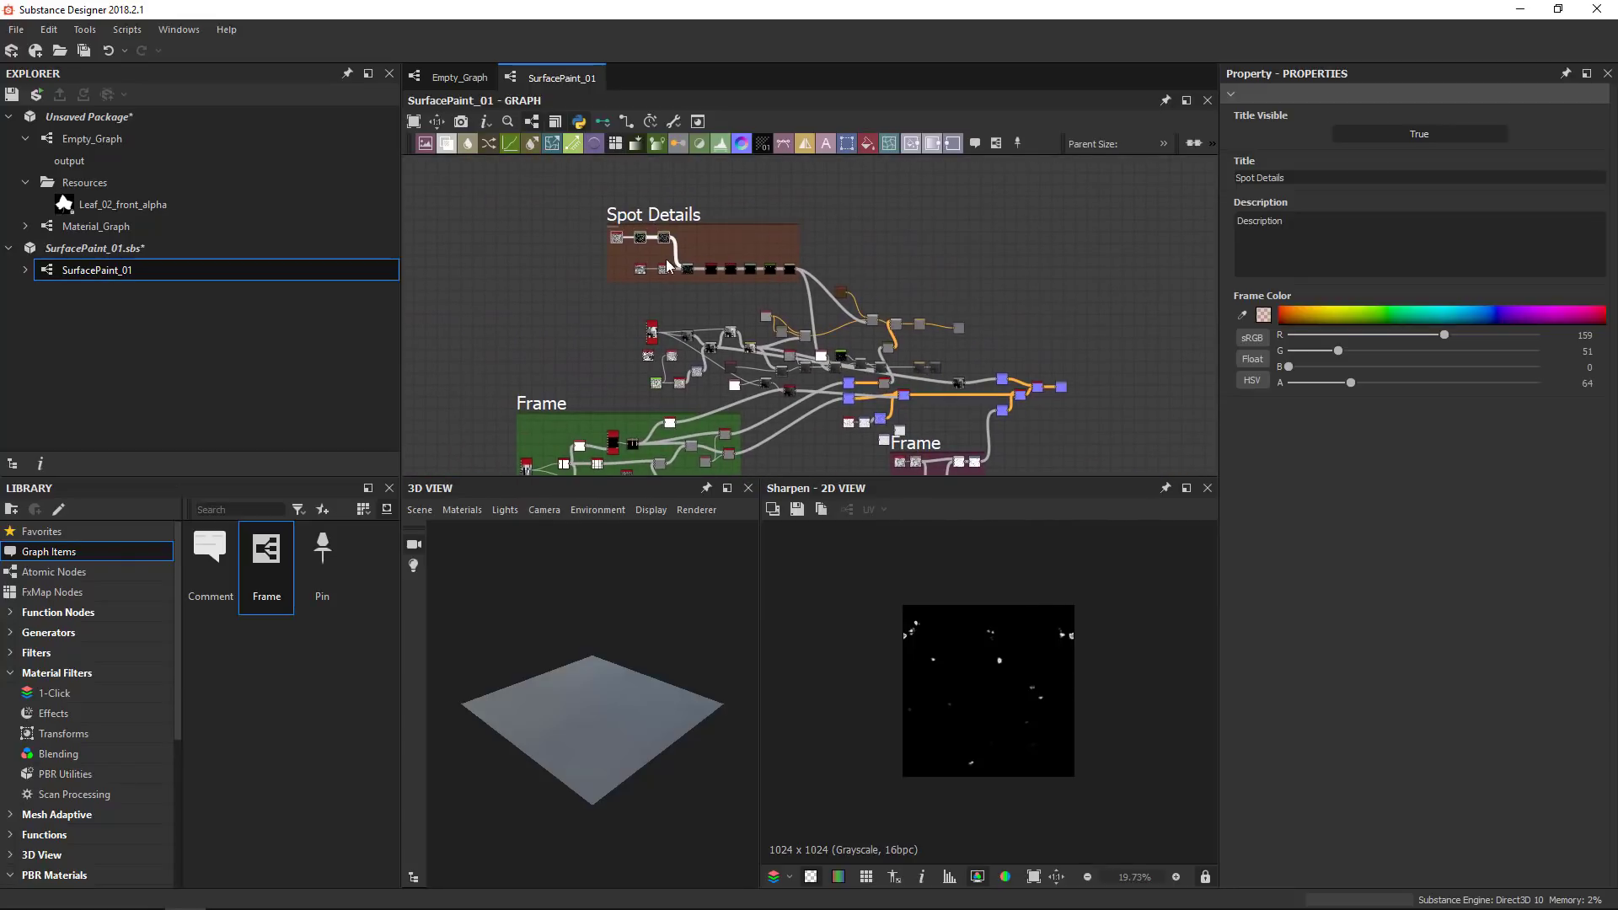
pyautogui.scroll(3, 640, 240)
# Drop a Comment note into the empty space just below the Spot Details frame
pyautogui.scroll(2, 677, 299)
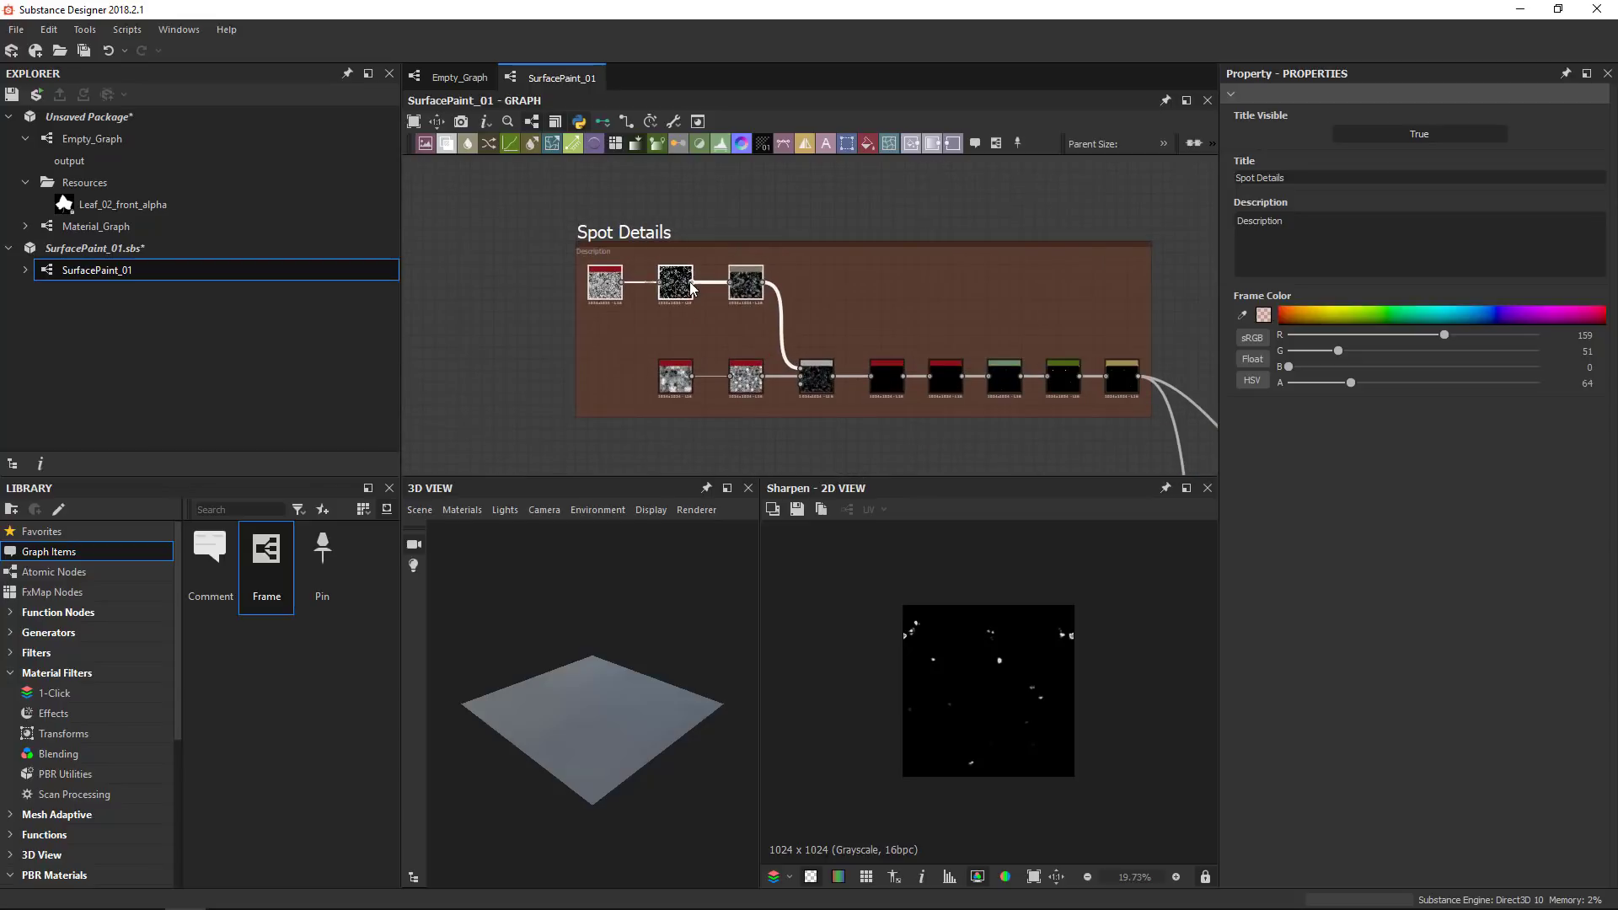
pyautogui.moveTo(759, 318); pyautogui.dragTo(883, 183, button='middle')
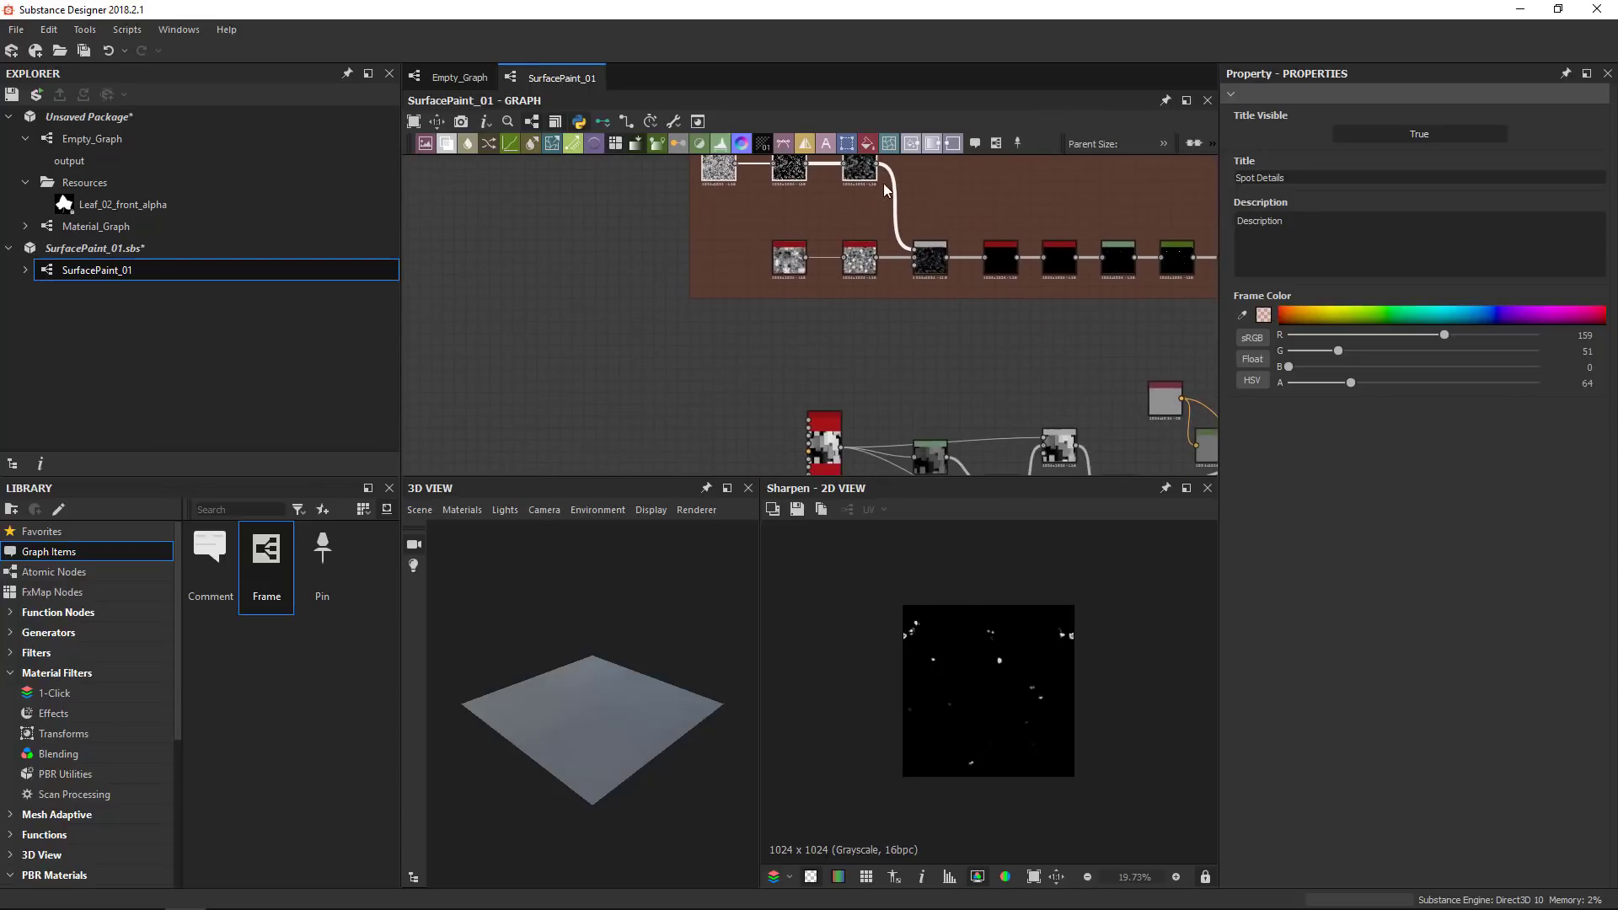
pyautogui.moveTo(976, 143); pyautogui.dragTo(860, 347)
pyautogui.scroll(3, 860, 348)
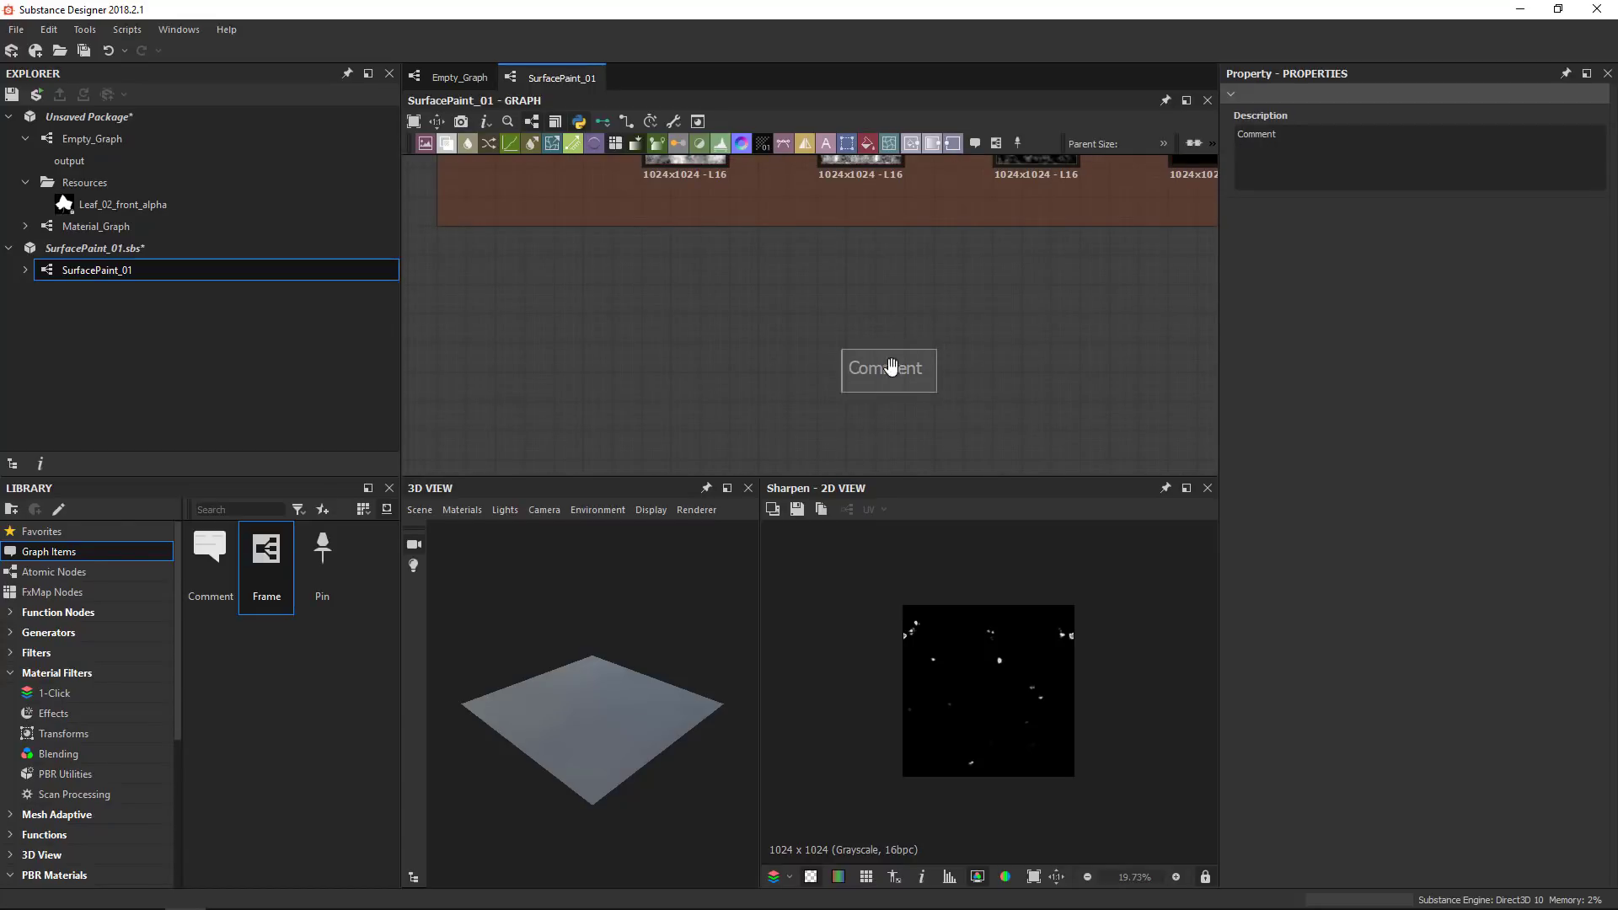
pyautogui.scroll(-3, 934, 358)
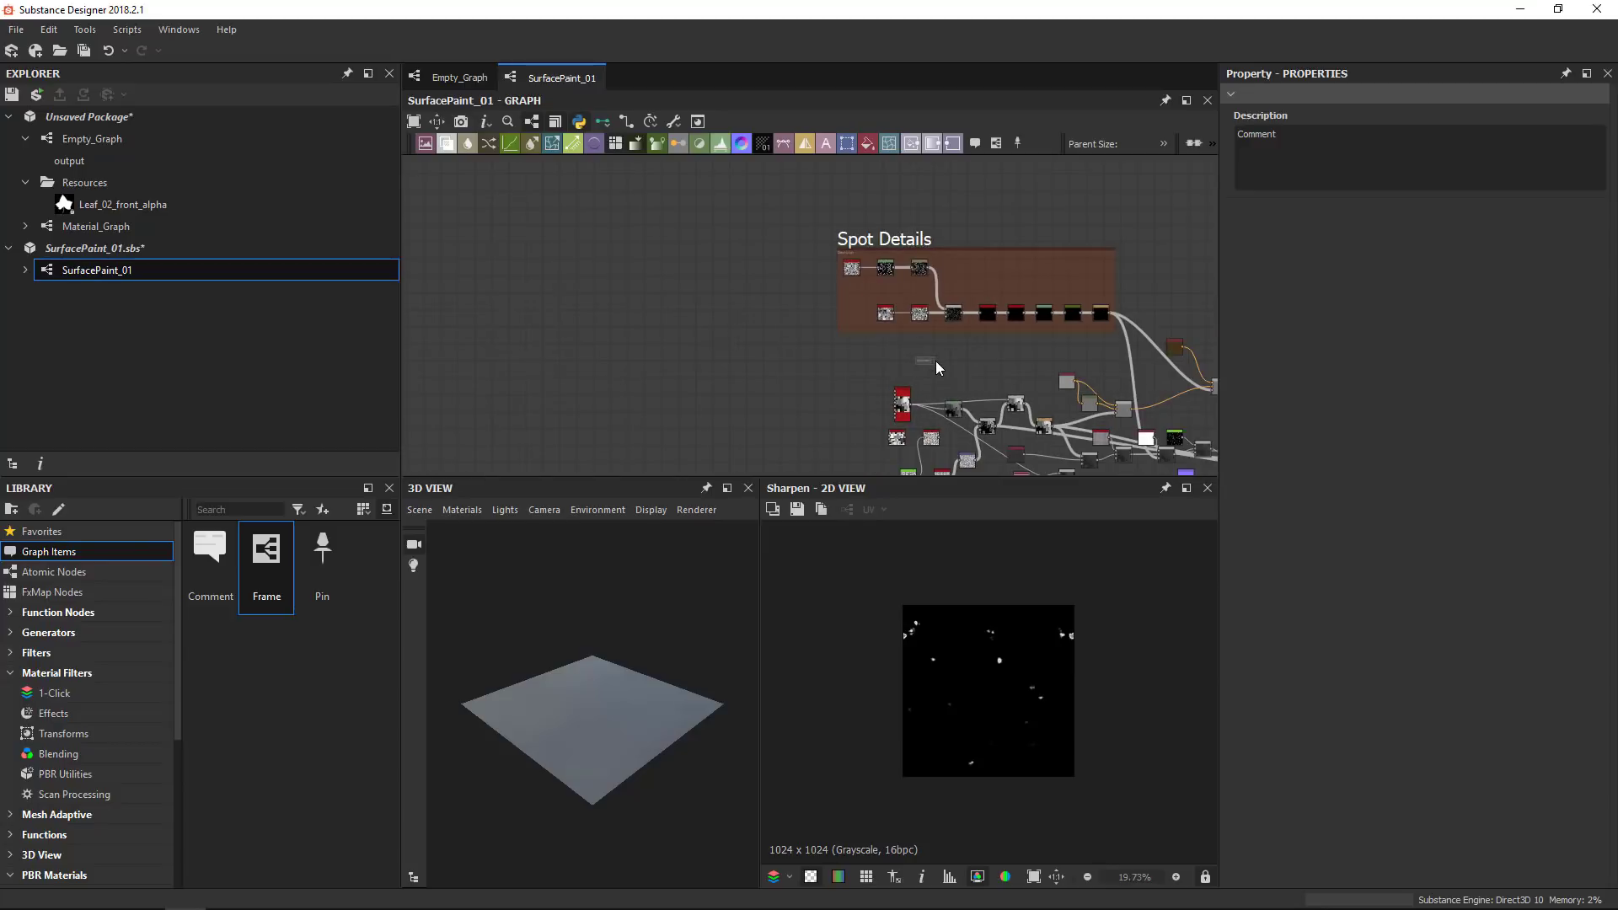
pyautogui.scroll(1, 935, 360)
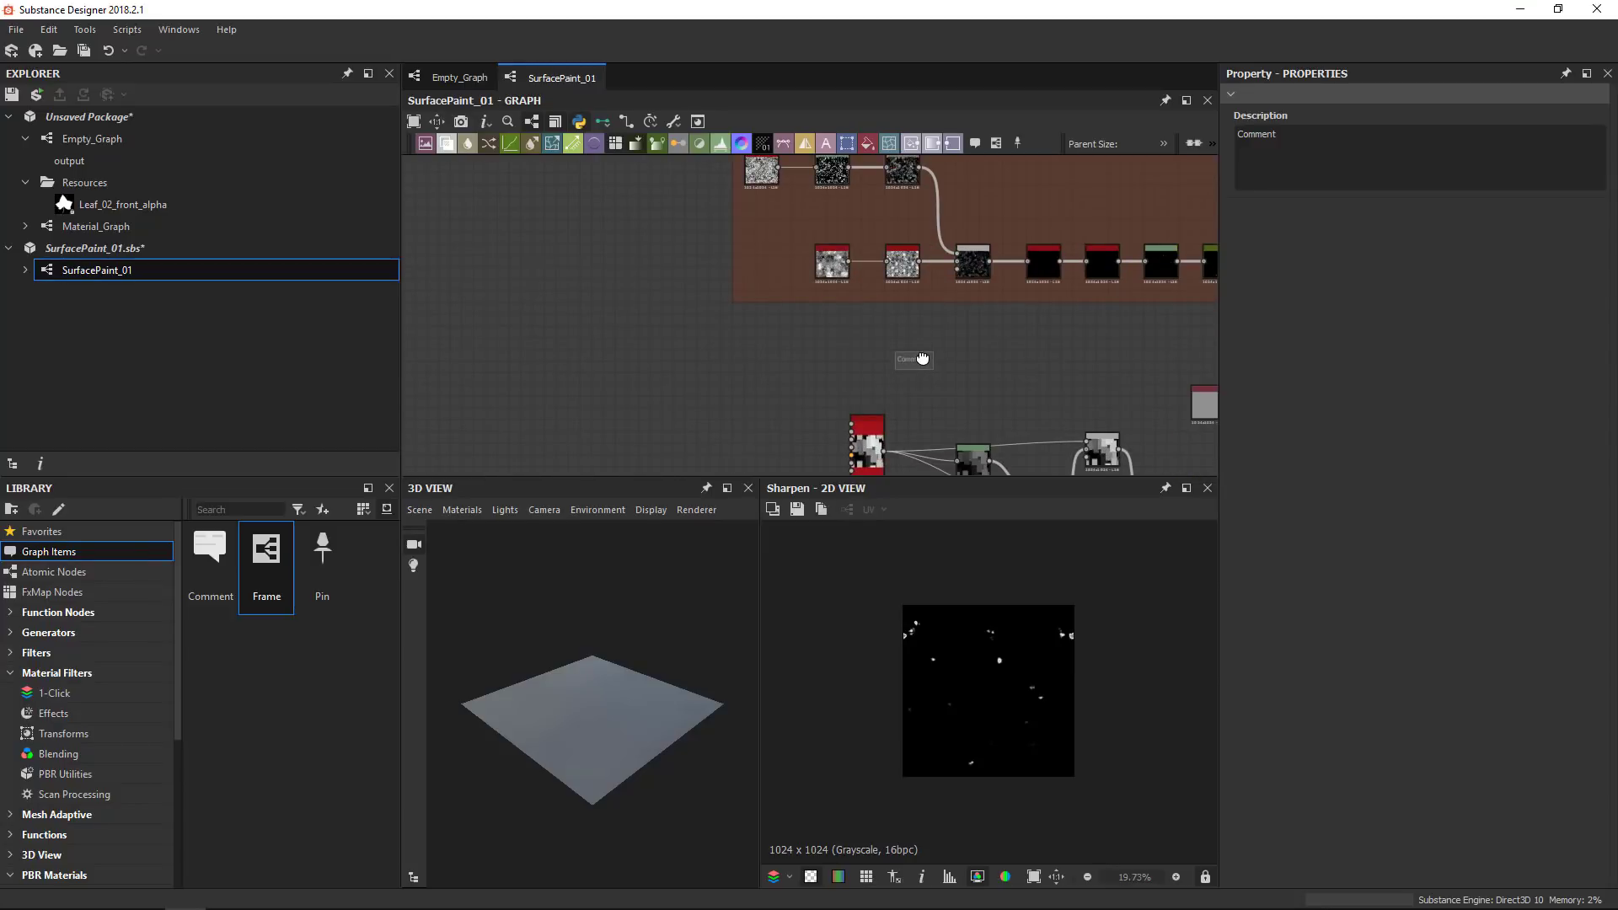
pyautogui.click(1019, 261)
# Drop a new navigation pin inside the green frame around the lower-left nodes
pyautogui.scroll(-5, 907, 280)
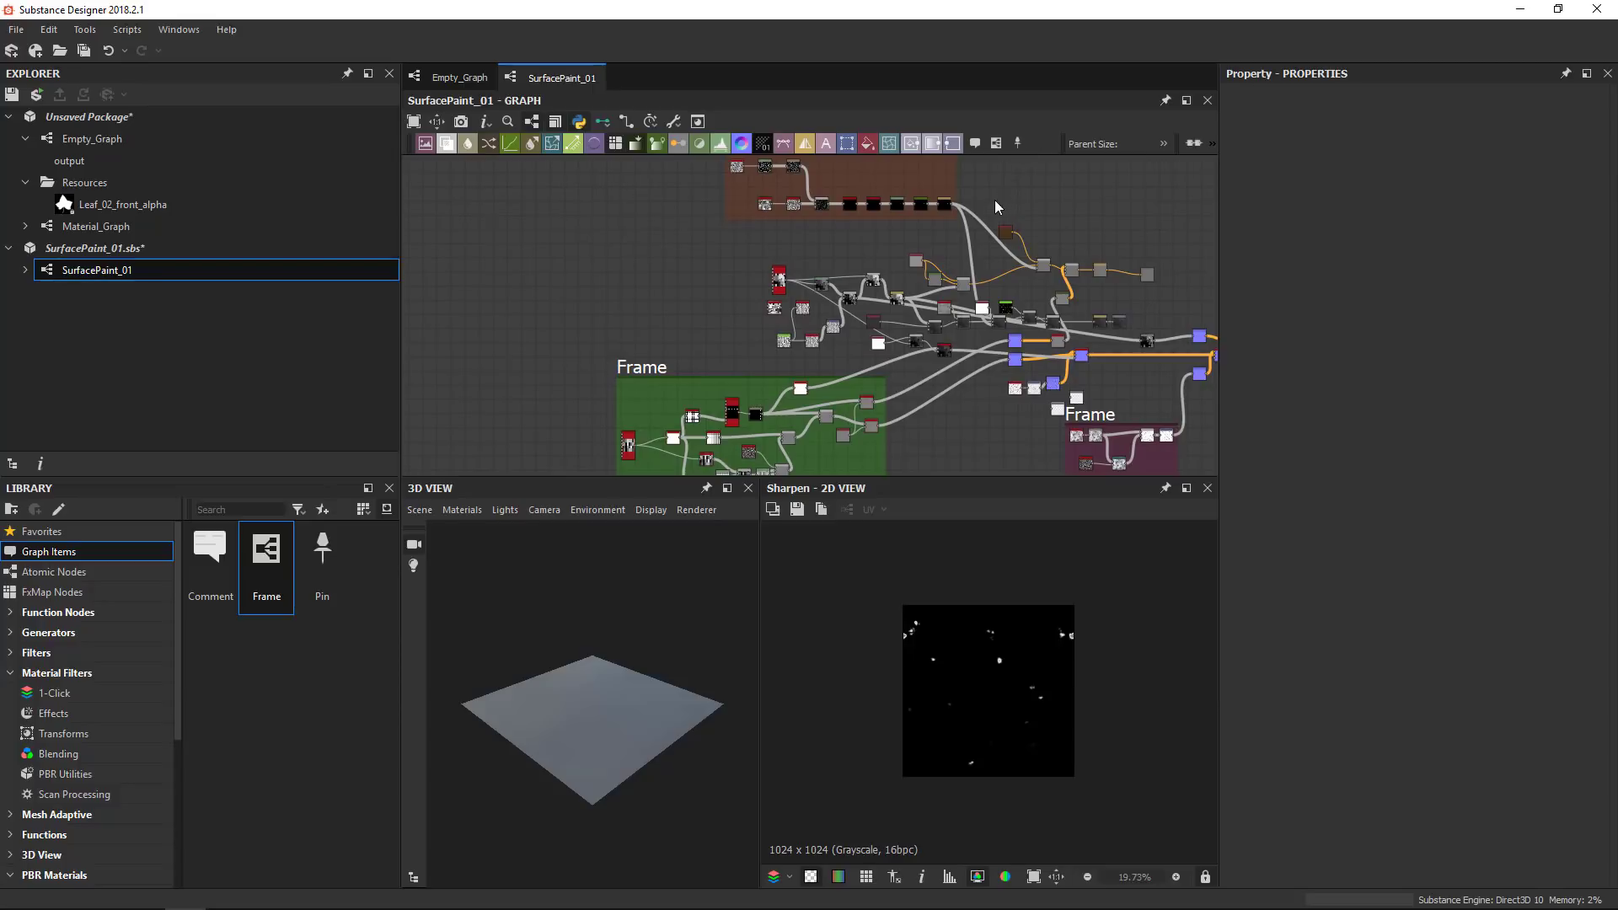
pyautogui.scroll(-1, 994, 199)
pyautogui.moveTo(994, 200); pyautogui.dragTo(958, 190, button='middle')
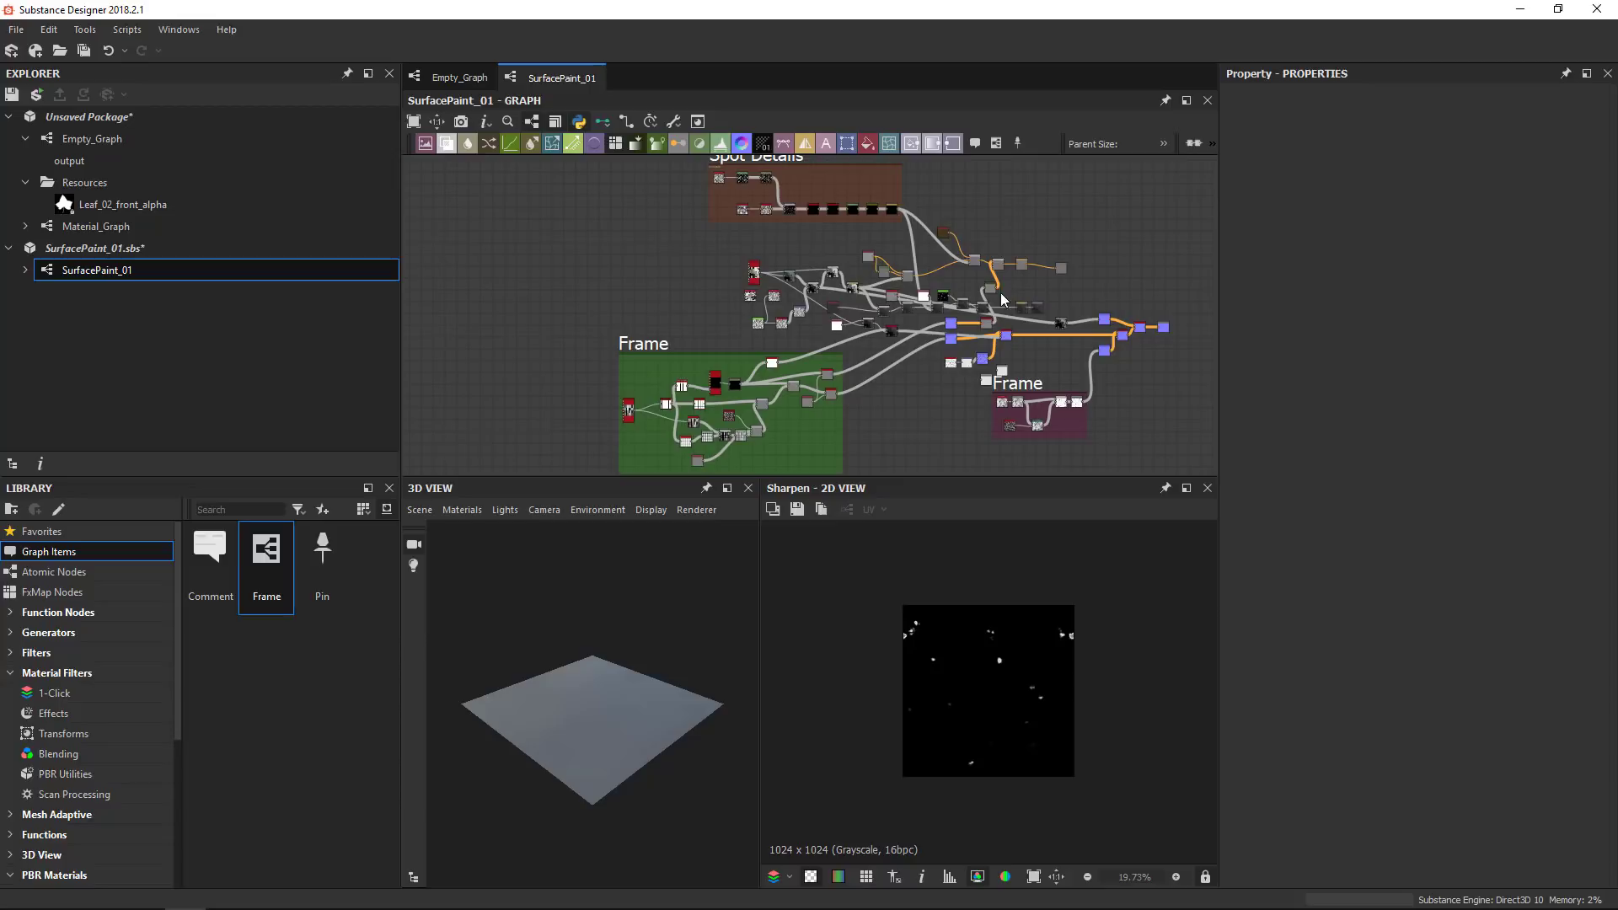
pyautogui.moveTo(1019, 143); pyautogui.dragTo(732, 195)
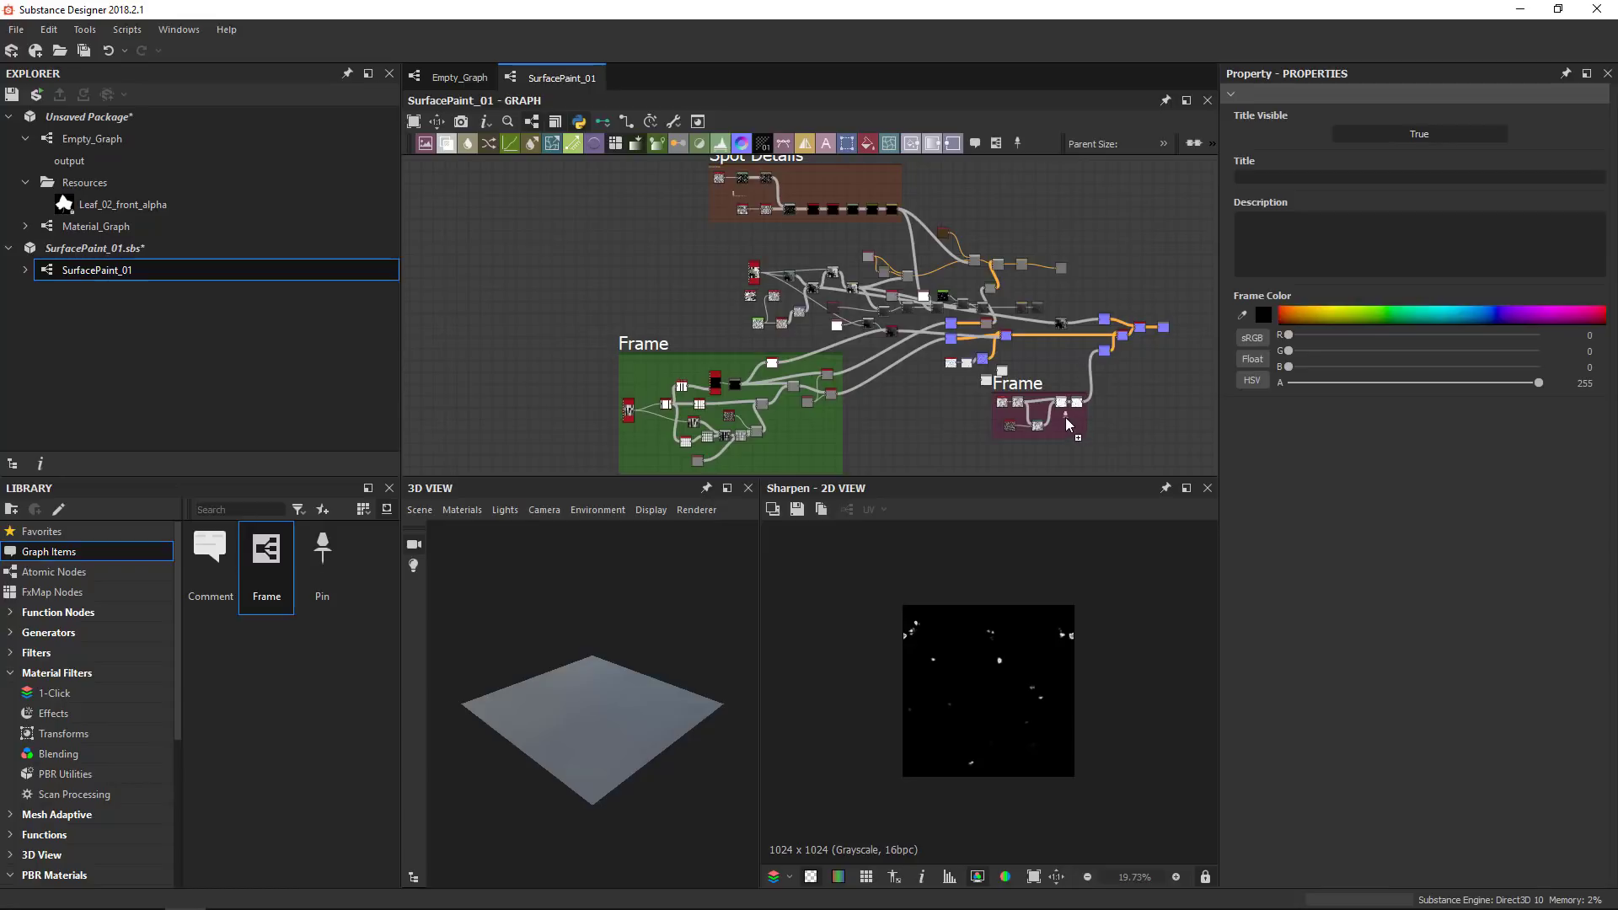
pyautogui.moveTo(322, 549); pyautogui.dragTo(644, 371)
pyautogui.scroll(5, 710, 337)
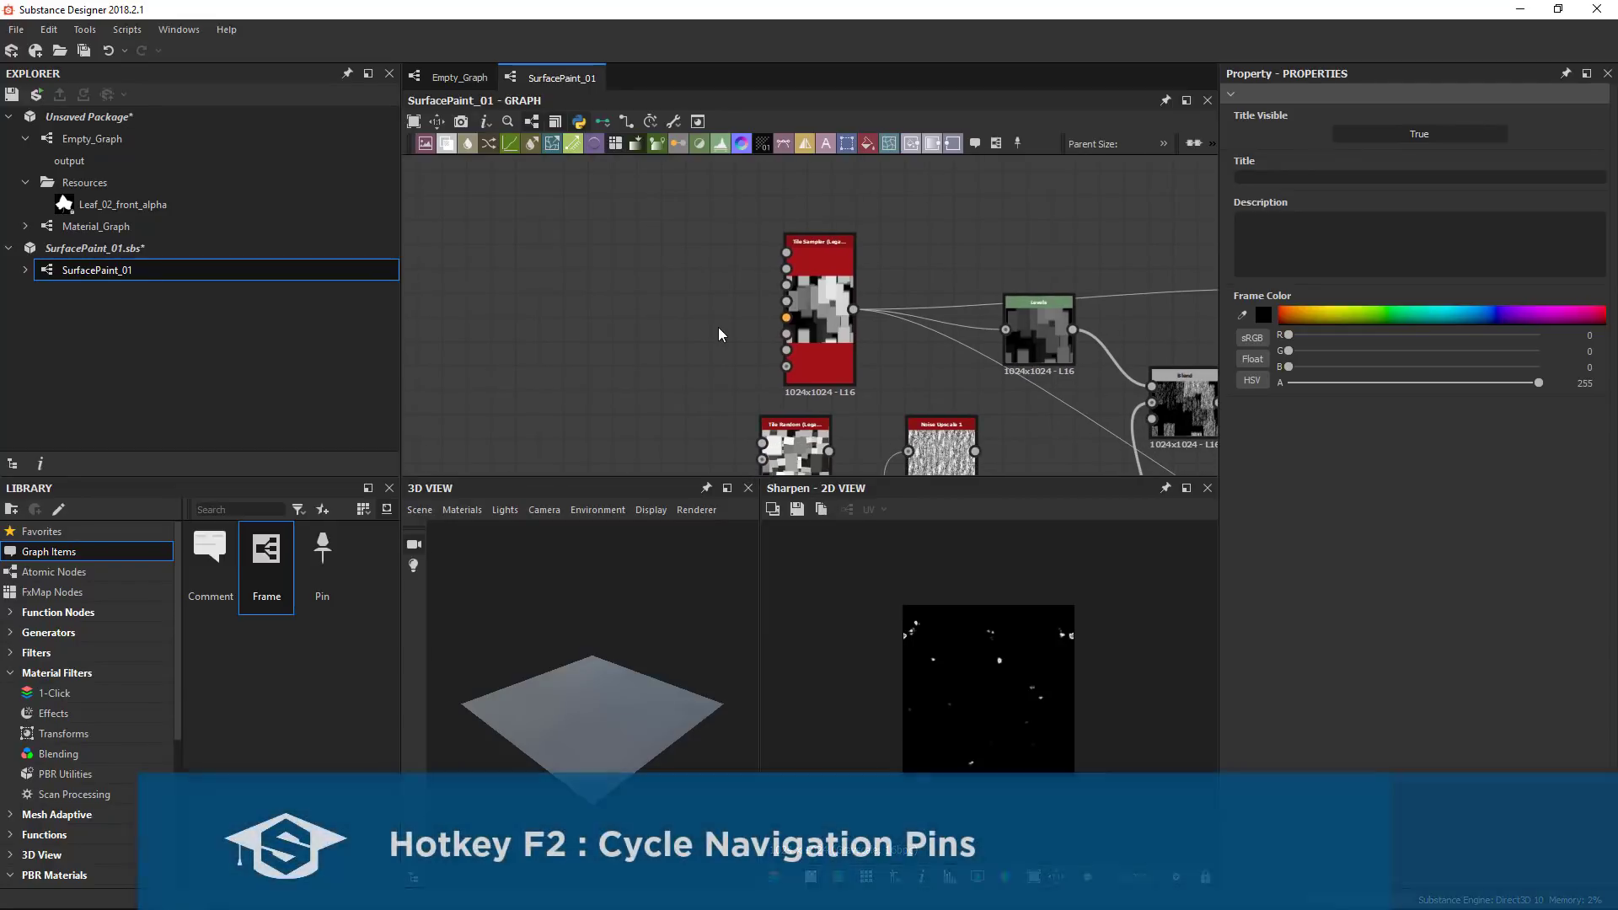
# Cycle through the navigation pins with F2 until the view lands on the pink frame
pyautogui.press('F2')
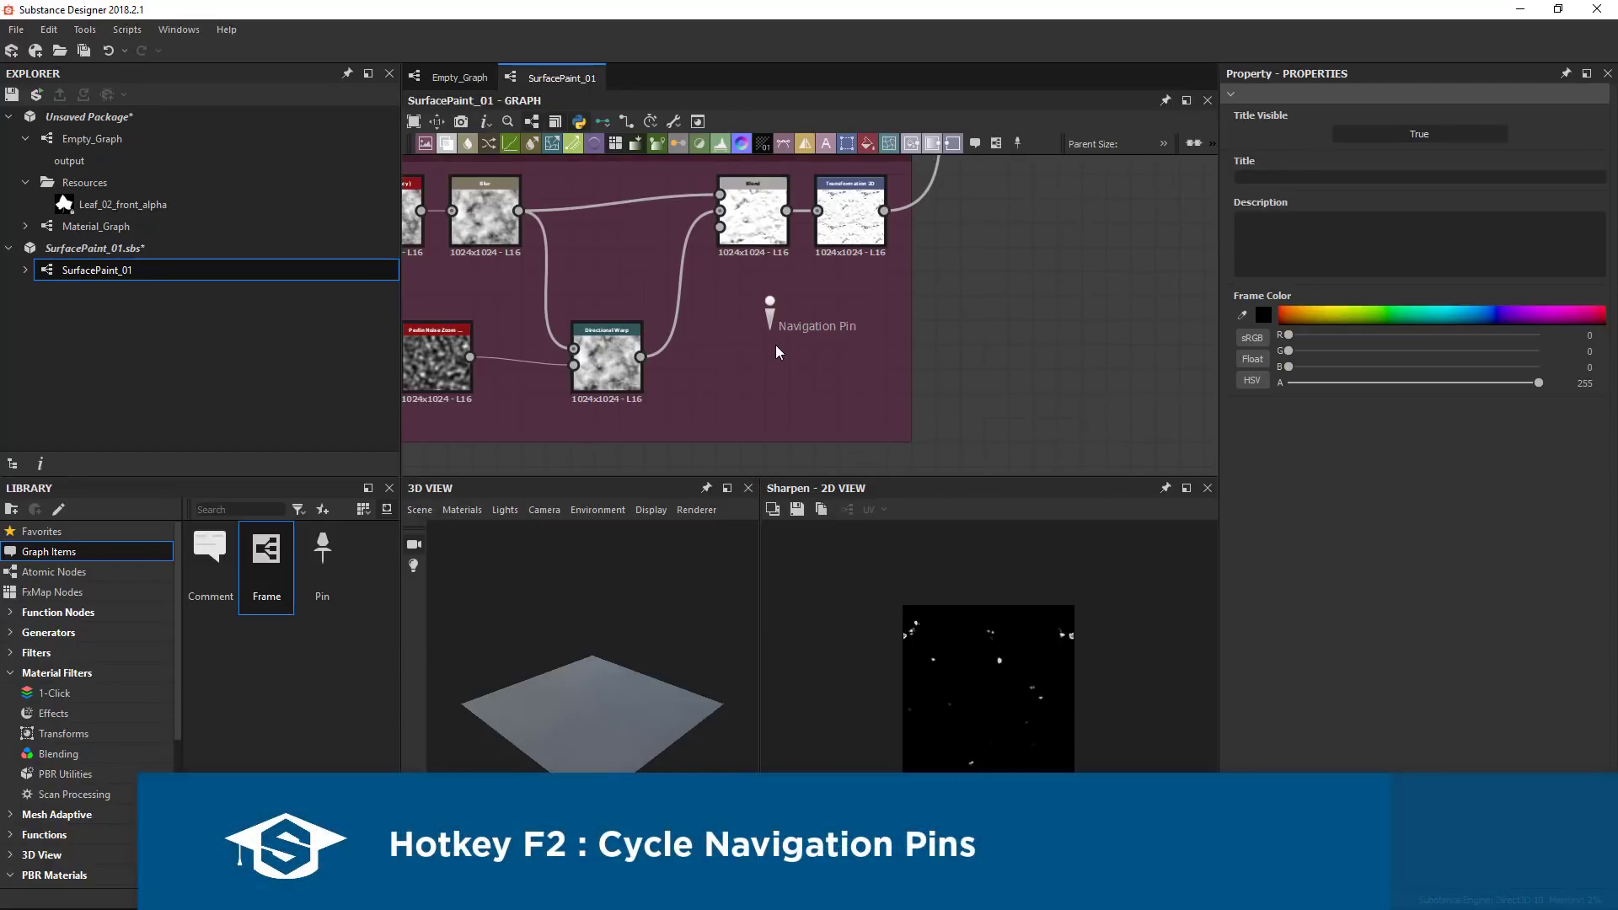
pyautogui.press('F2')
pyautogui.press('F2')
pyautogui.press('F2')
pyautogui.press('F2')
pyautogui.press('F2')
pyautogui.press('F2')
pyautogui.press('F2')
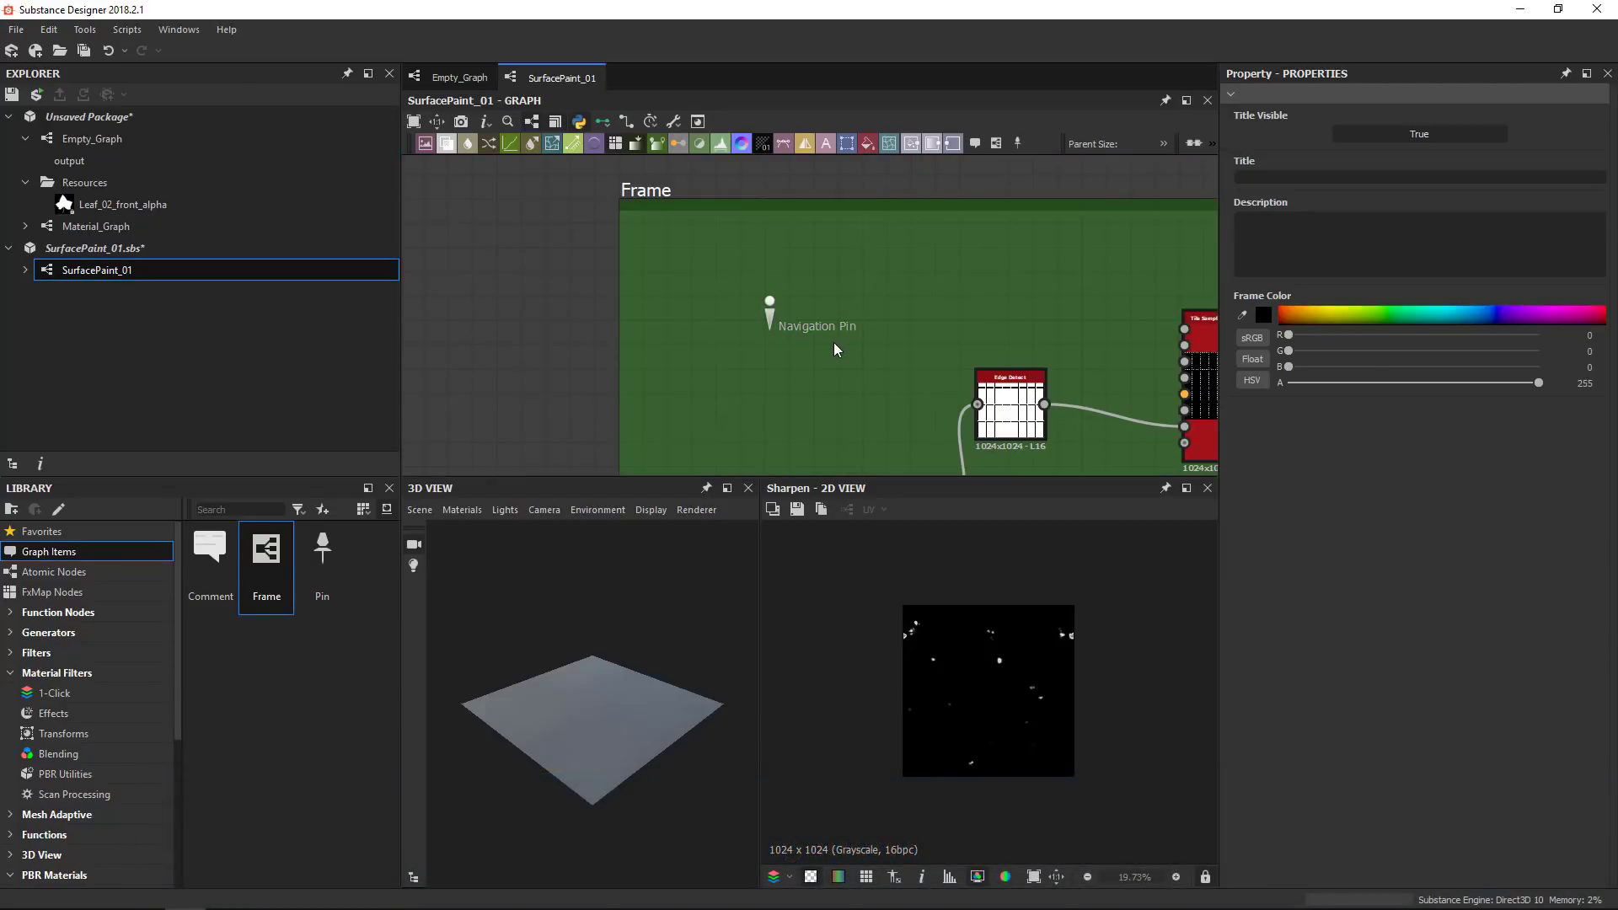
pyautogui.scroll(-5, 891, 314)
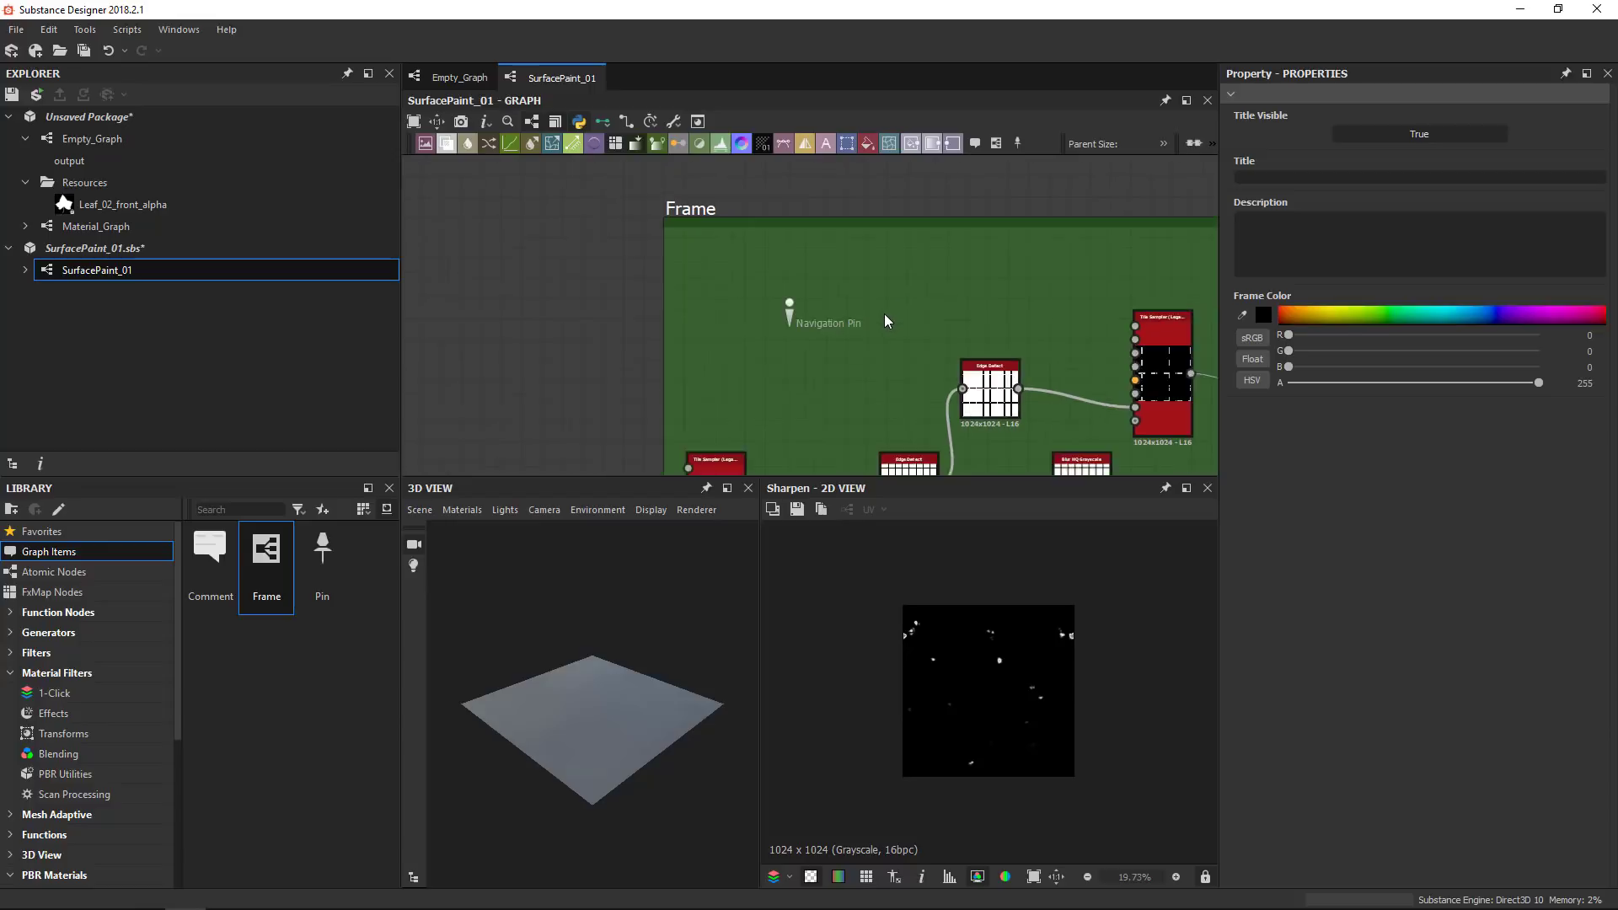
pyautogui.press('F2')
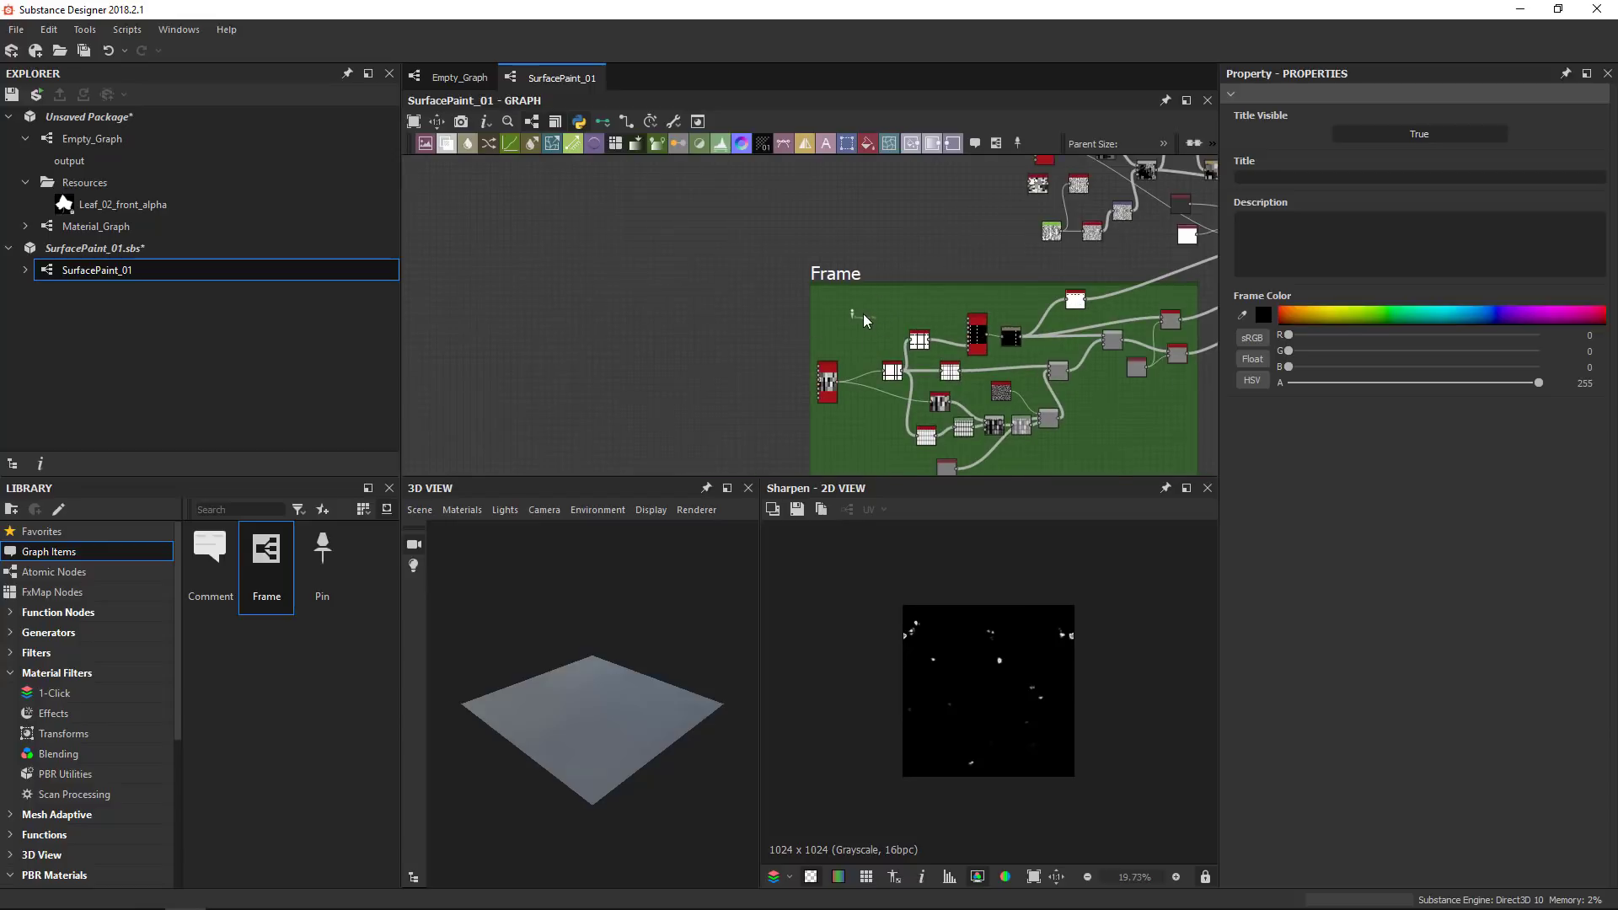
pyautogui.press('F2')
pyautogui.hotkey('shift', 'F2')
pyautogui.press('F2')
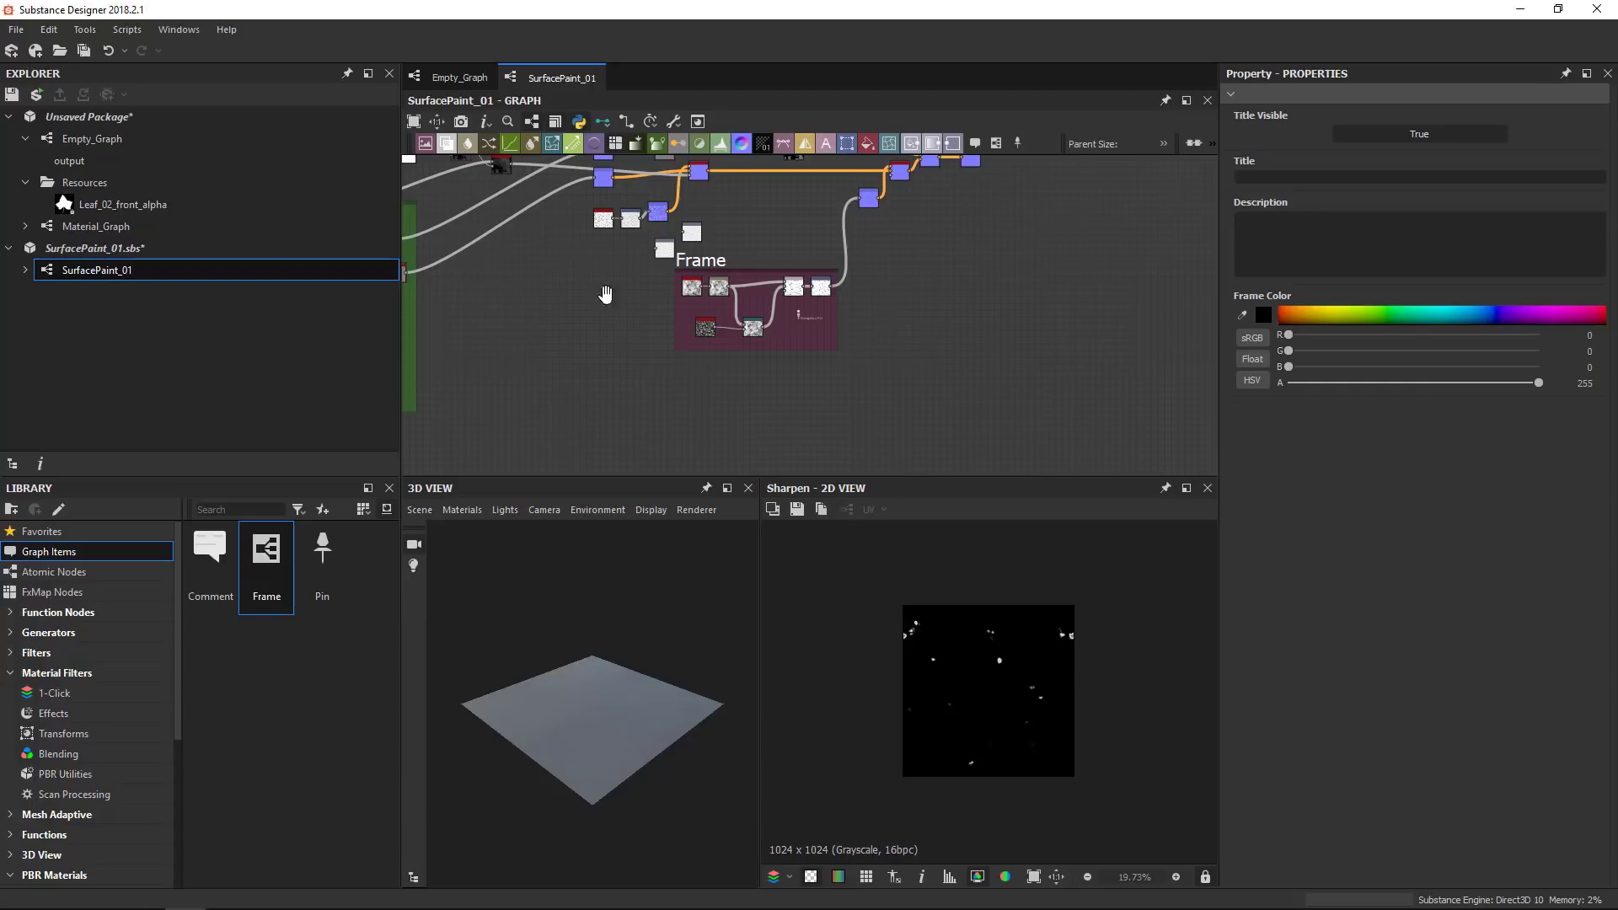
pyautogui.press('F2')
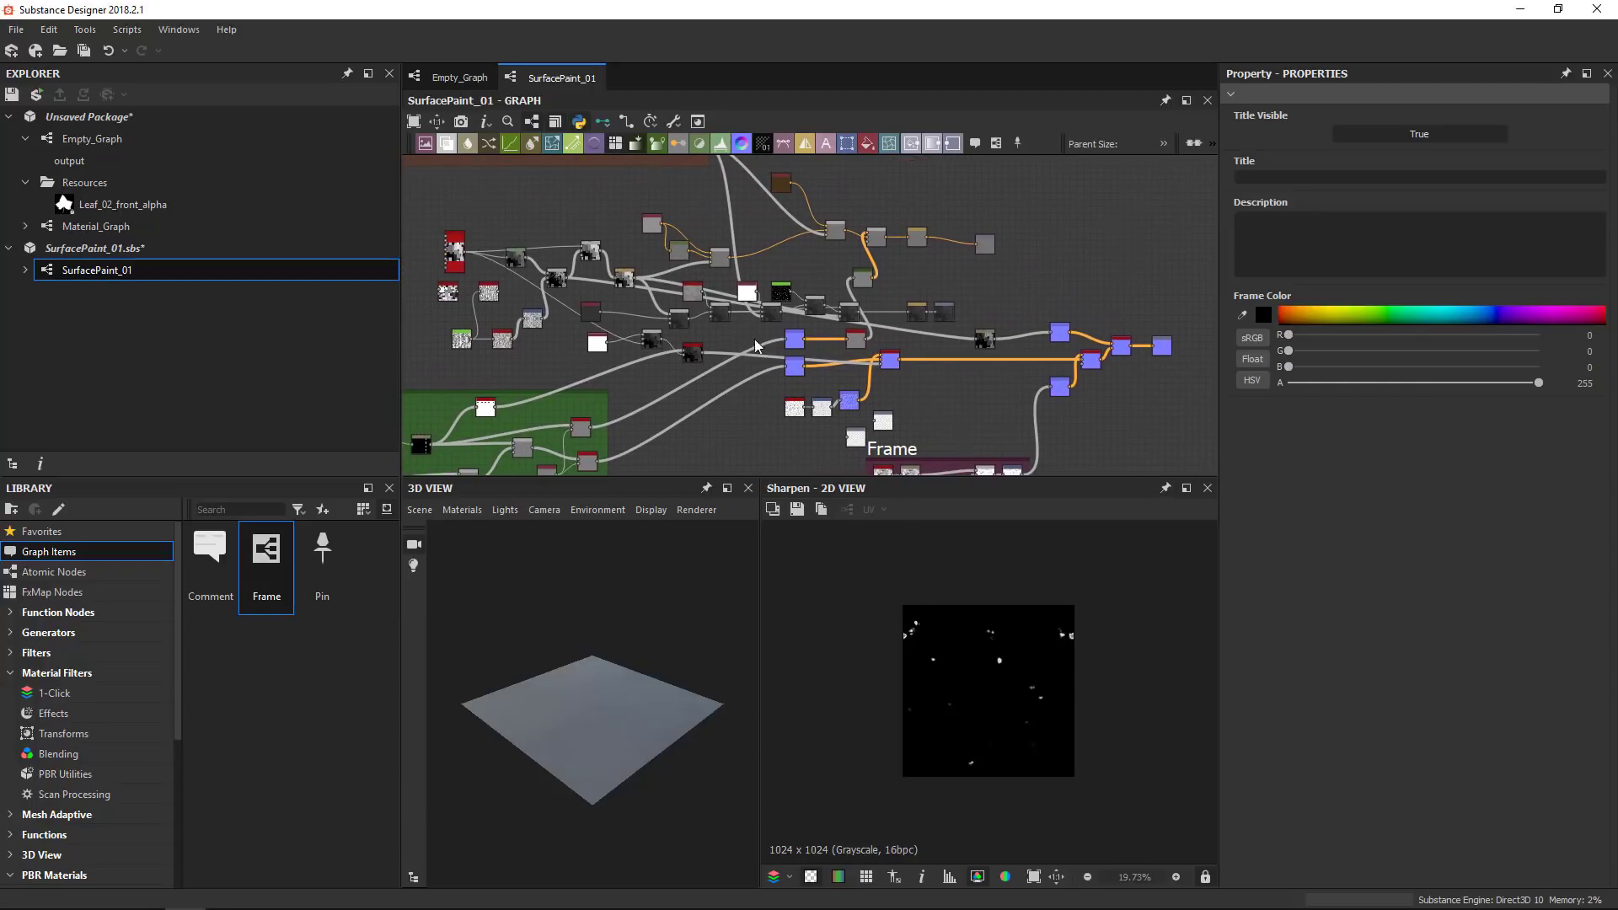
pyautogui.press('F3')
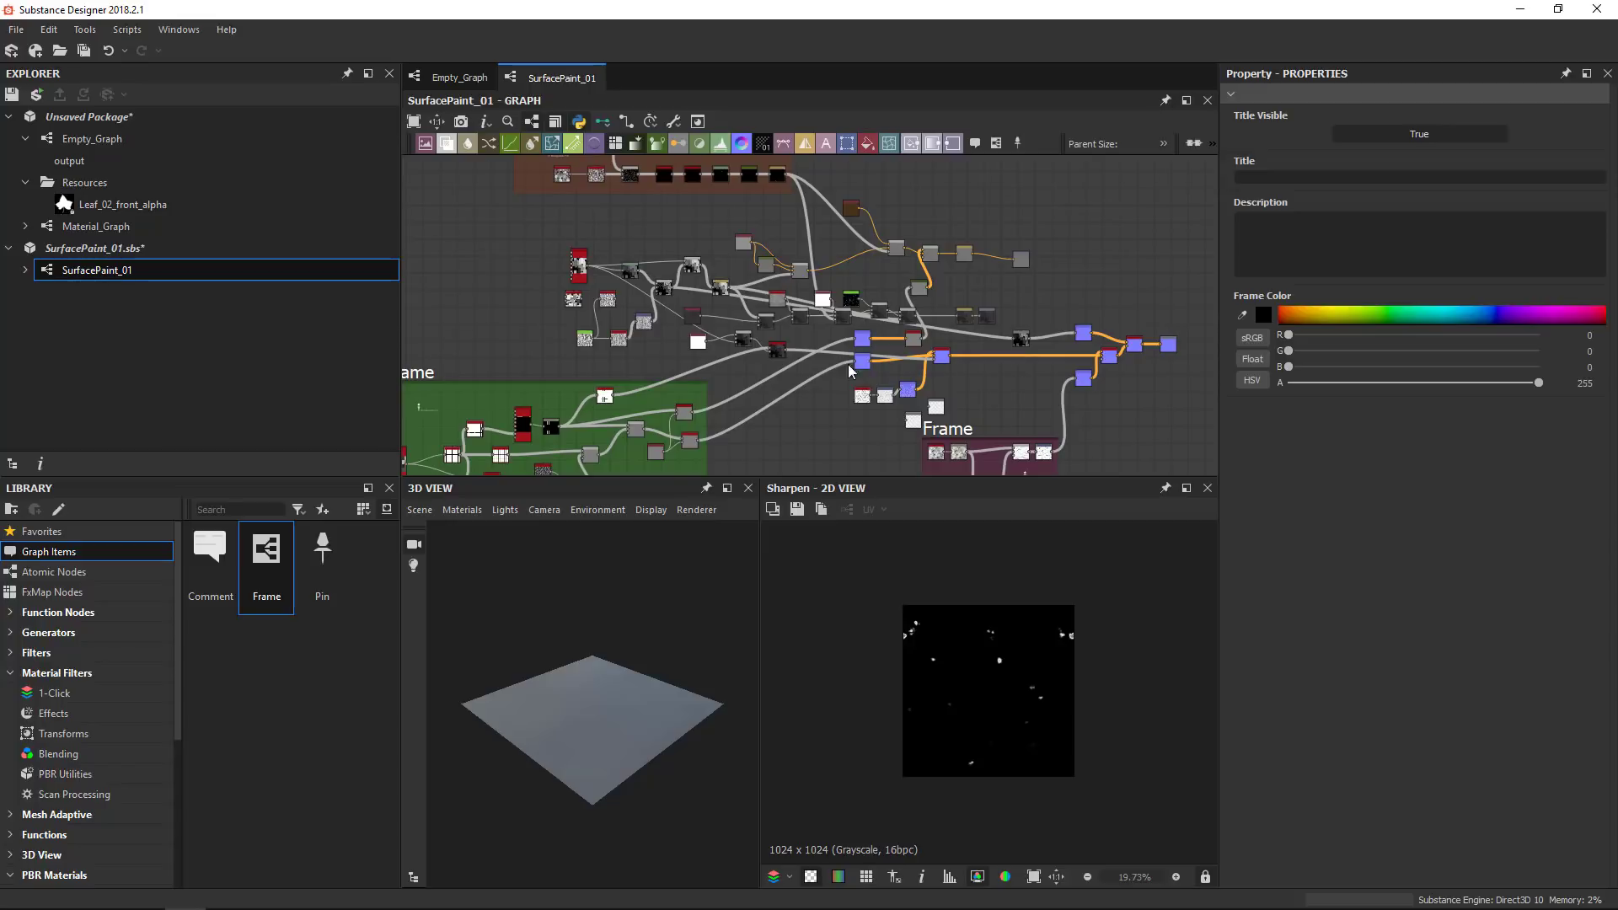
pyautogui.scroll(5, 862, 361)
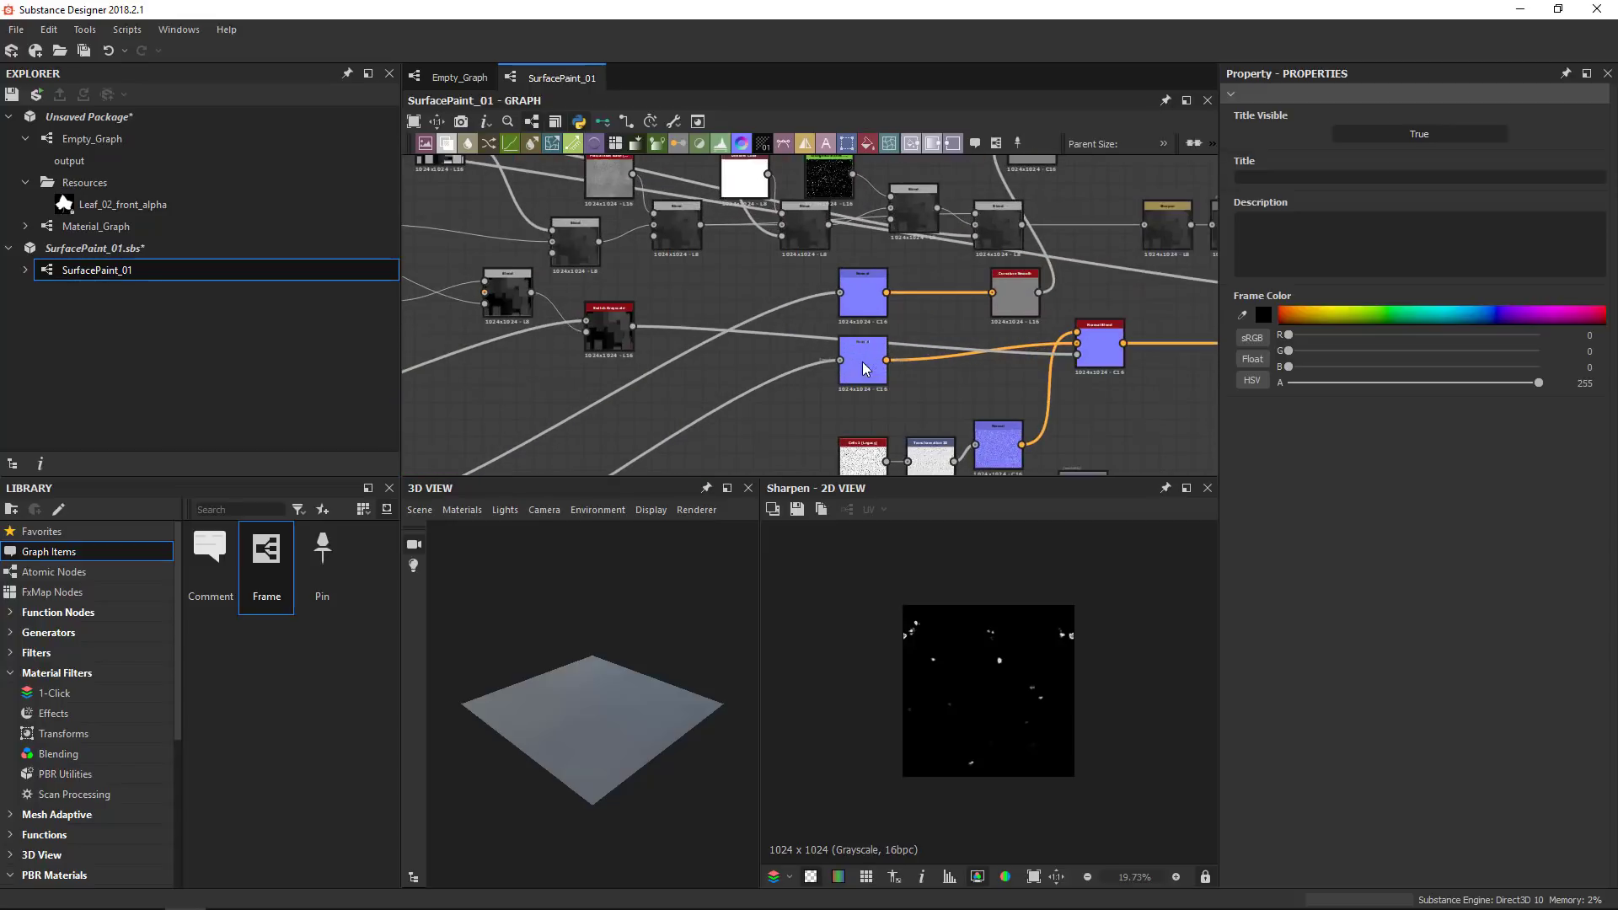
pyautogui.moveTo(757, 427); pyautogui.dragTo(730, 355, button='middle')
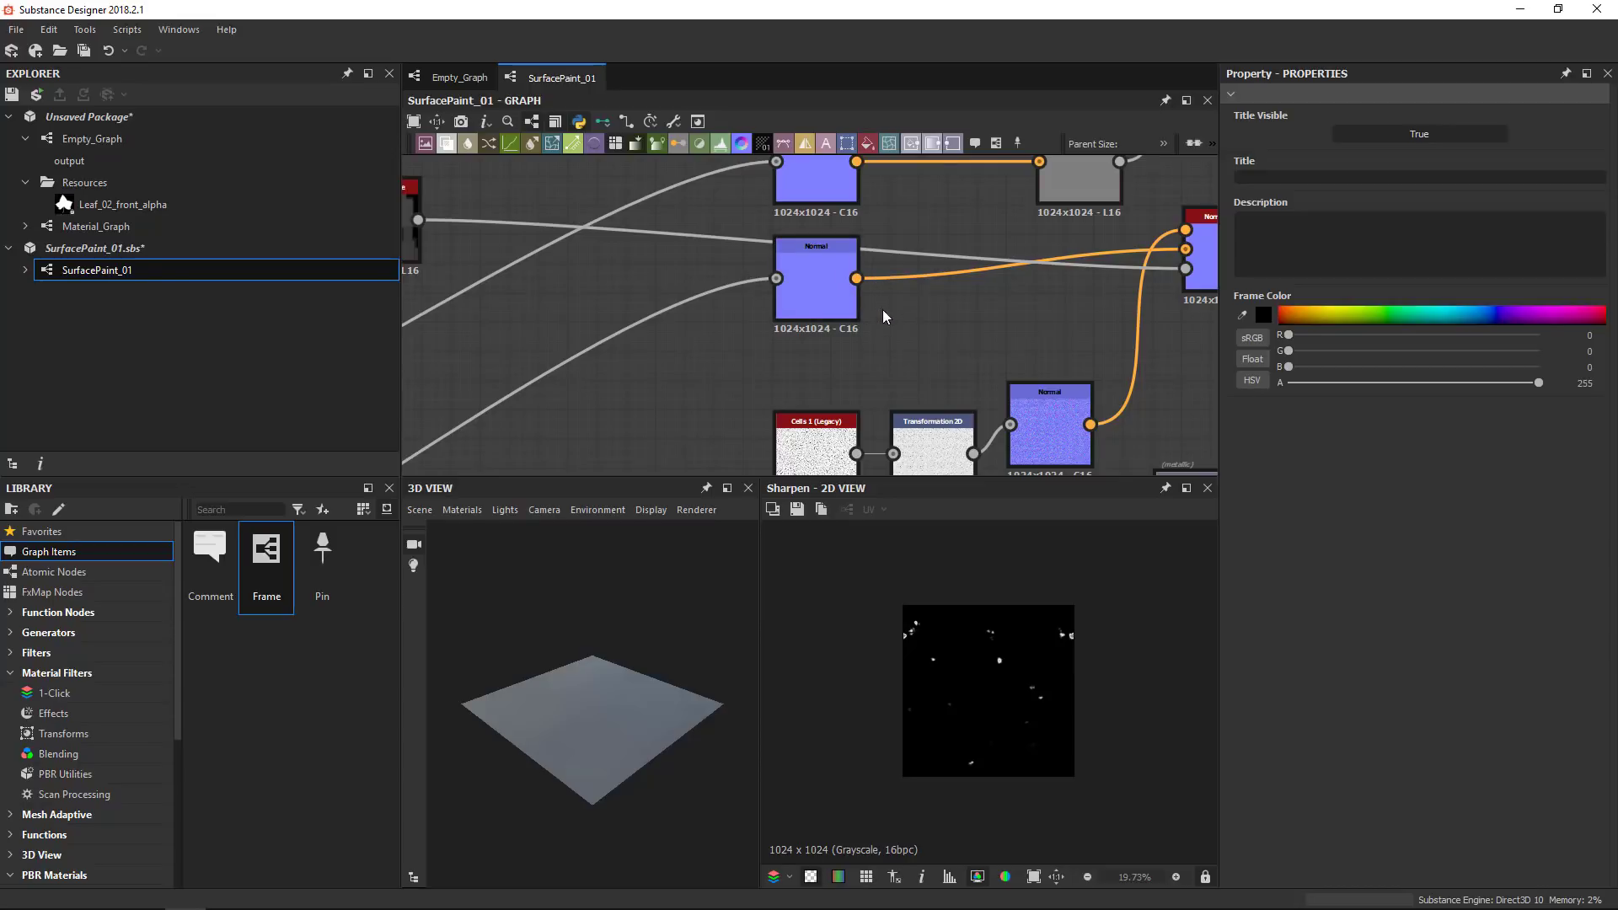
pyautogui.scroll(-3, 935, 327)
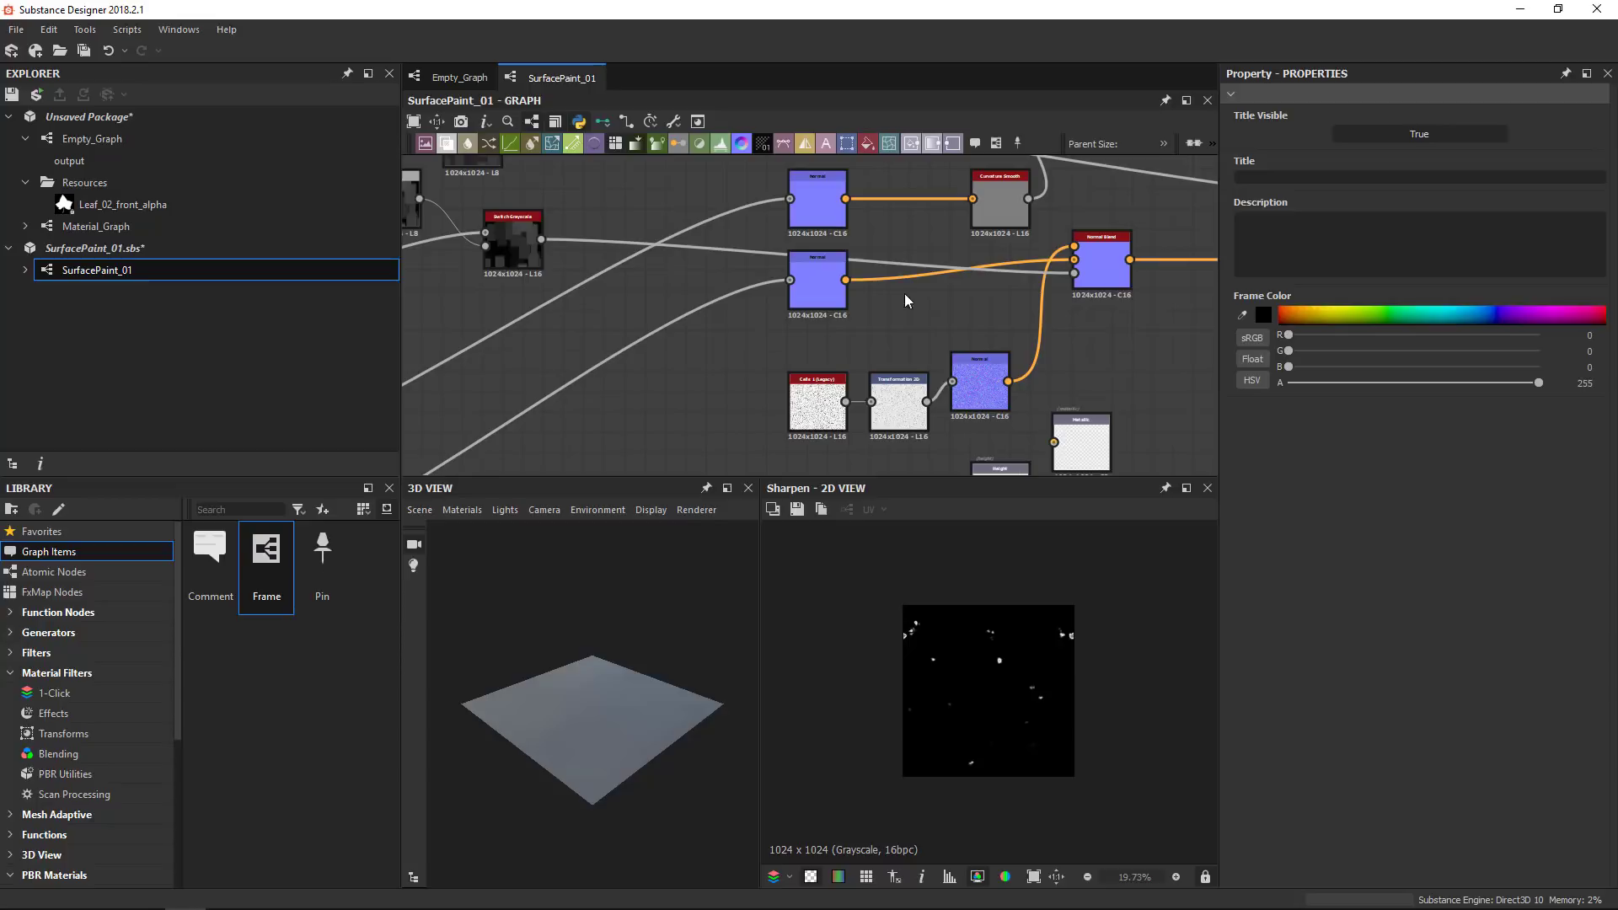
pyautogui.scroll(-6, 906, 264)
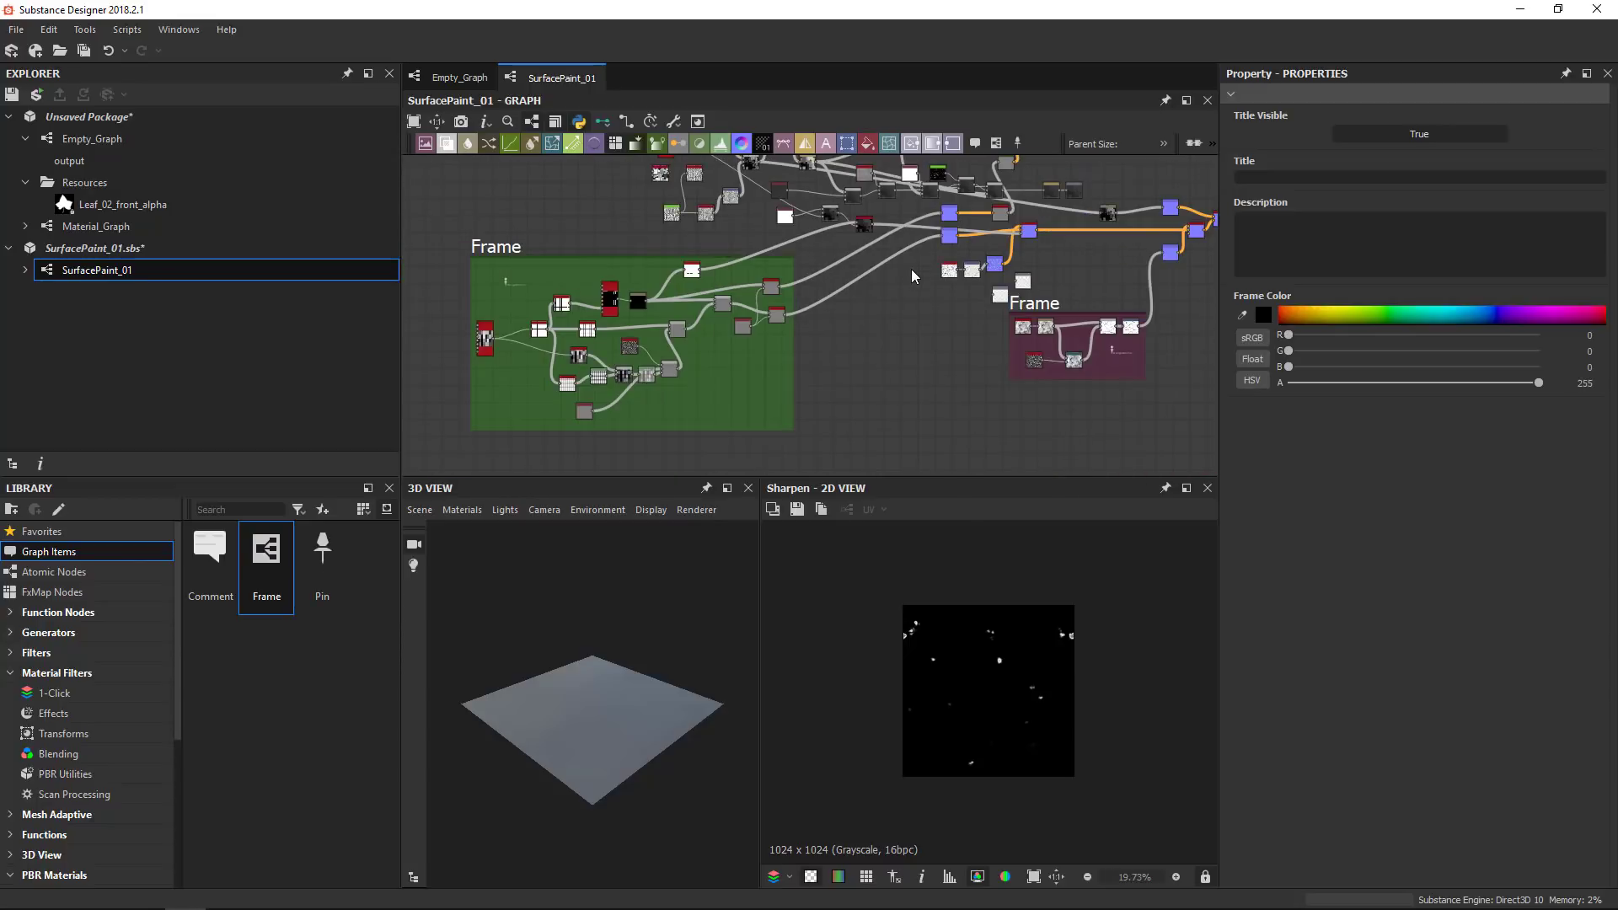
pyautogui.moveTo(912, 269); pyautogui.dragTo(639, 365, button='middle')
pyautogui.scroll(-2, 782, 379)
pyautogui.scroll(-1, 640, 365)
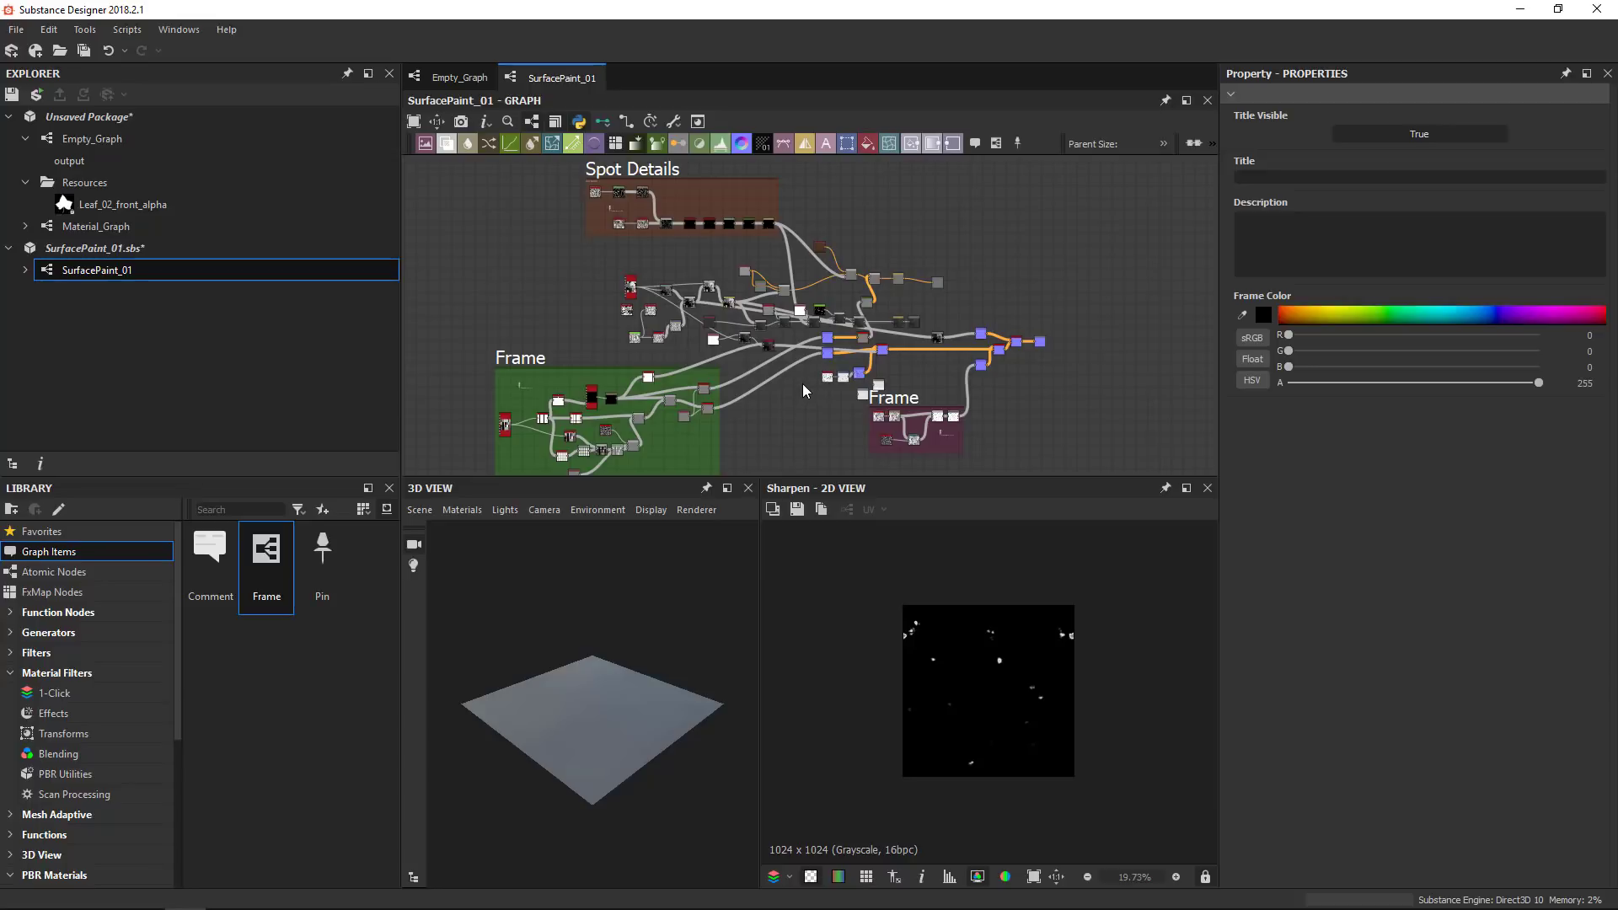
pyautogui.scroll(2, 806, 401)
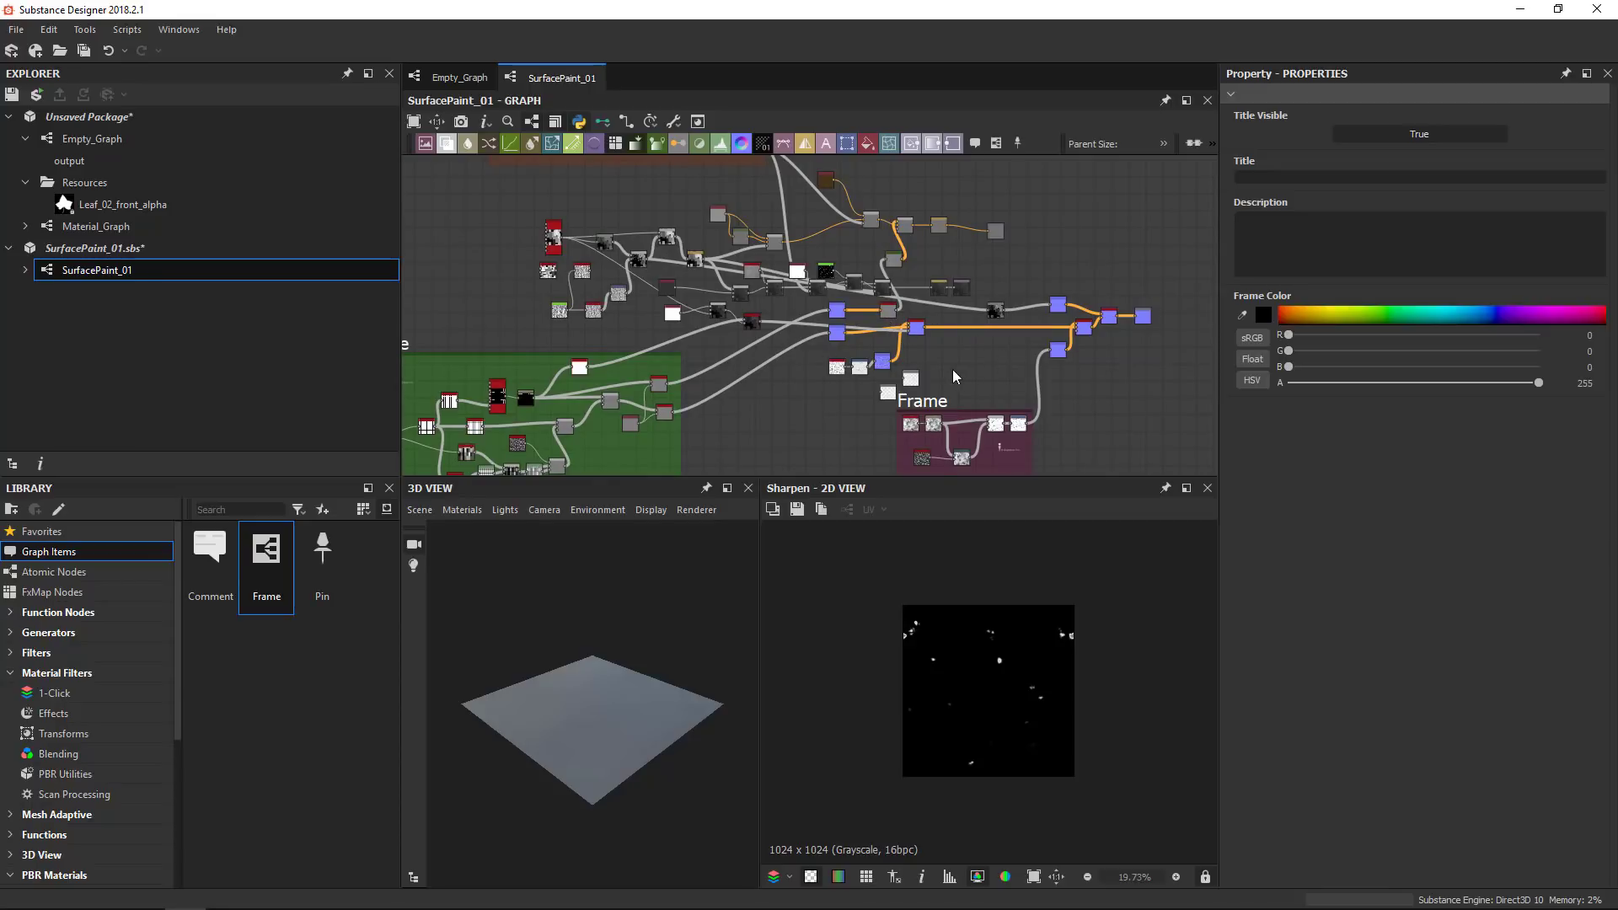
# Add a Blend node with a yellow Uniform Color wired into its background input
pyautogui.scroll(5, 952, 370)
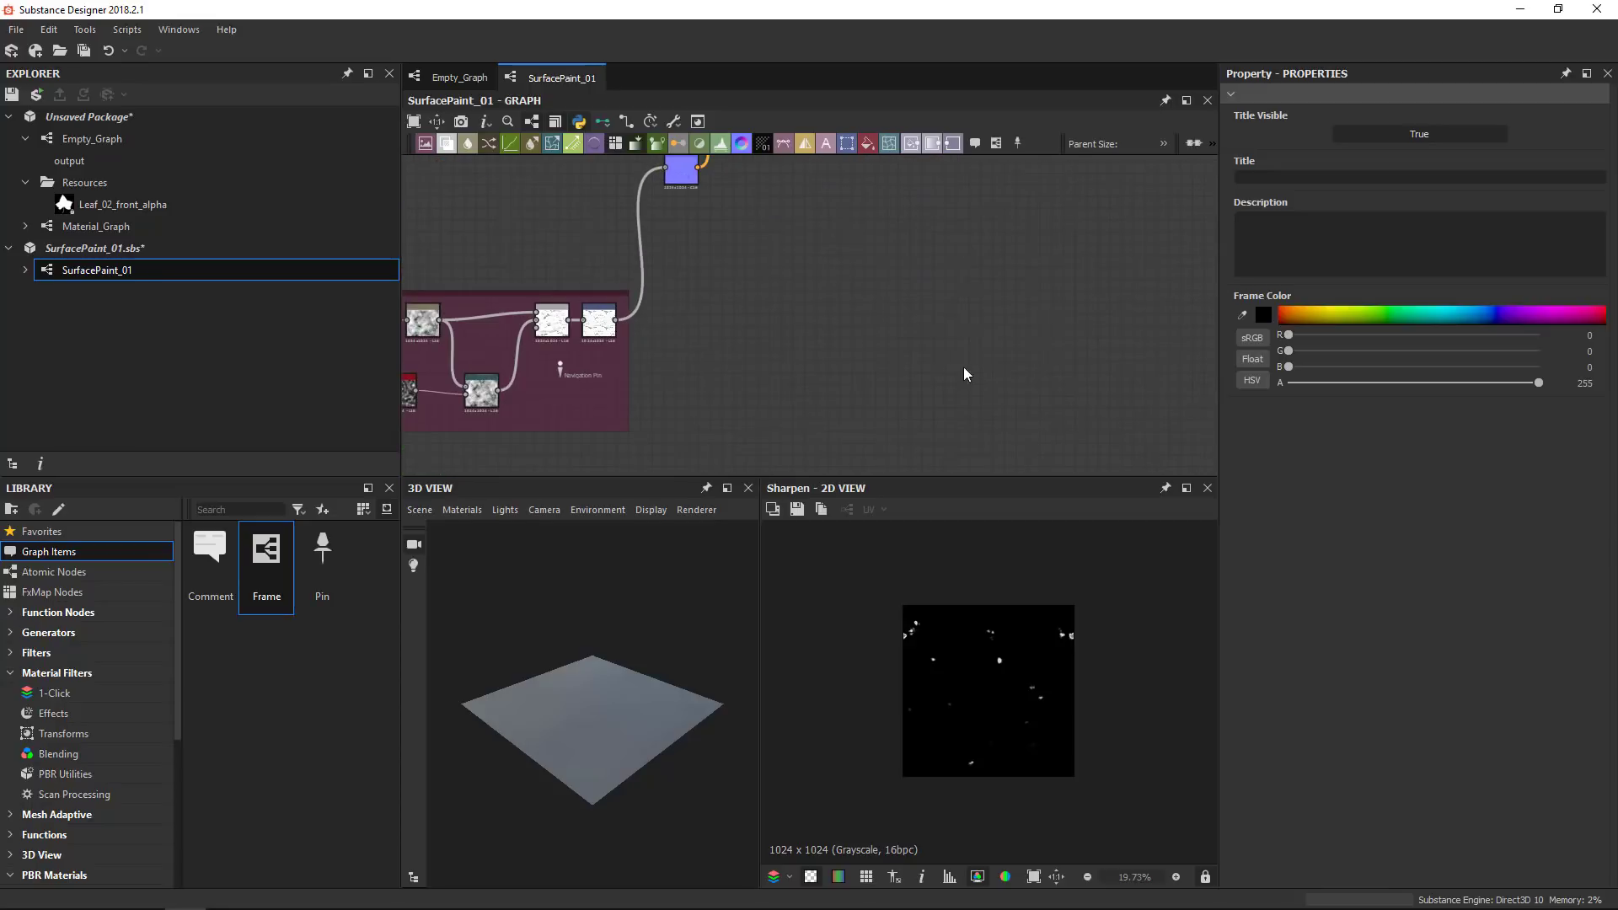
pyautogui.scroll(3, 963, 370)
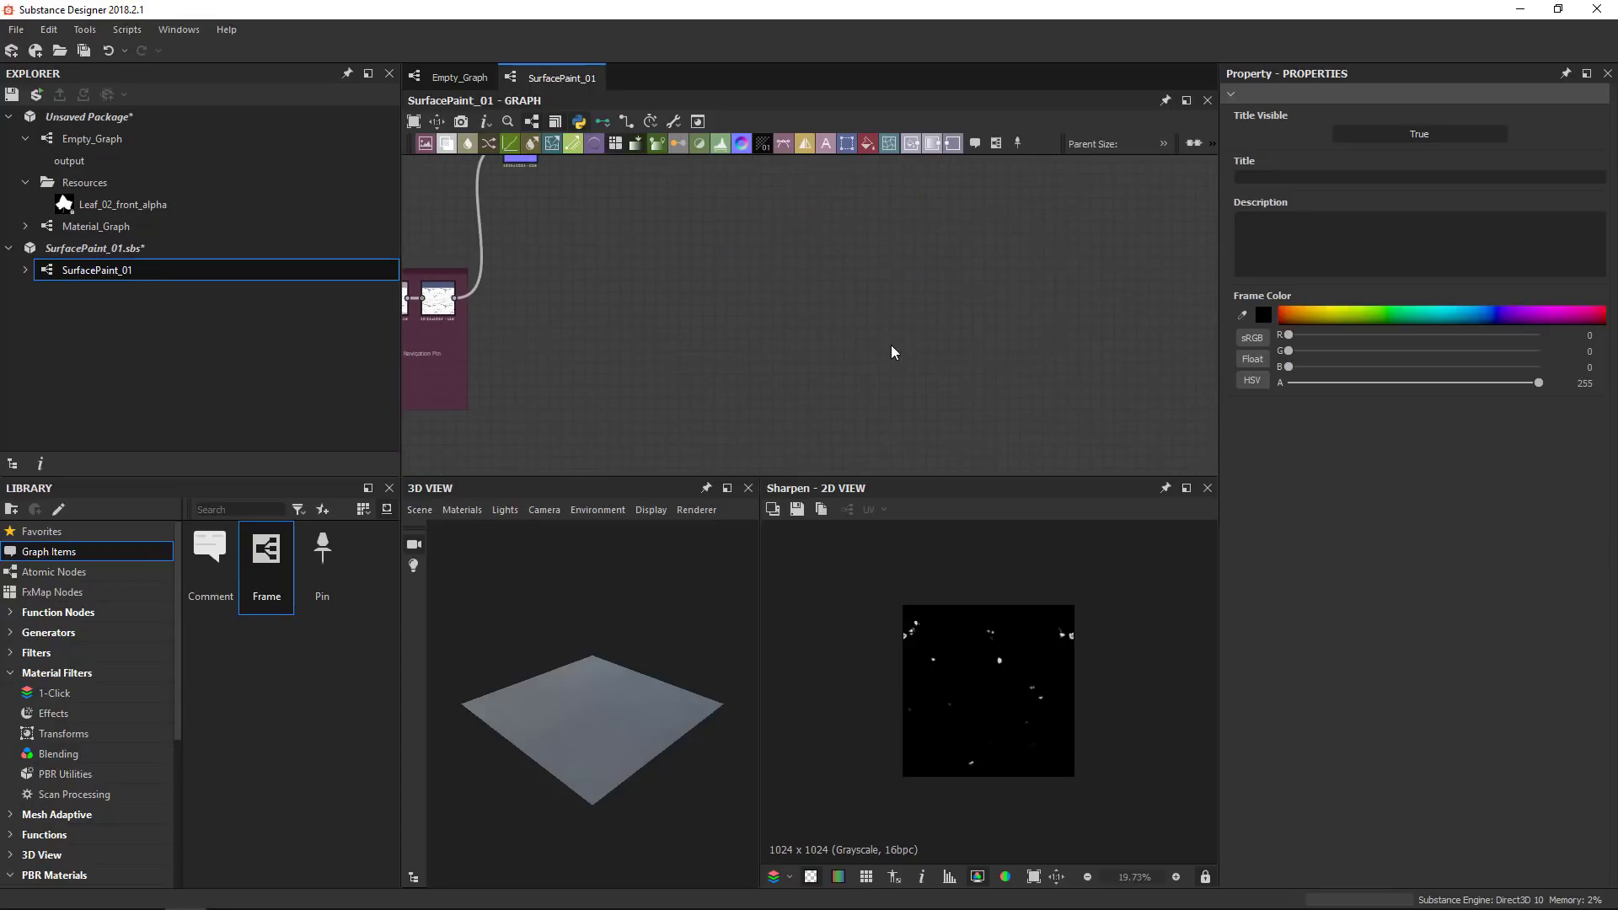
pyautogui.rightClick(753, 288)
pyautogui.click(819, 349)
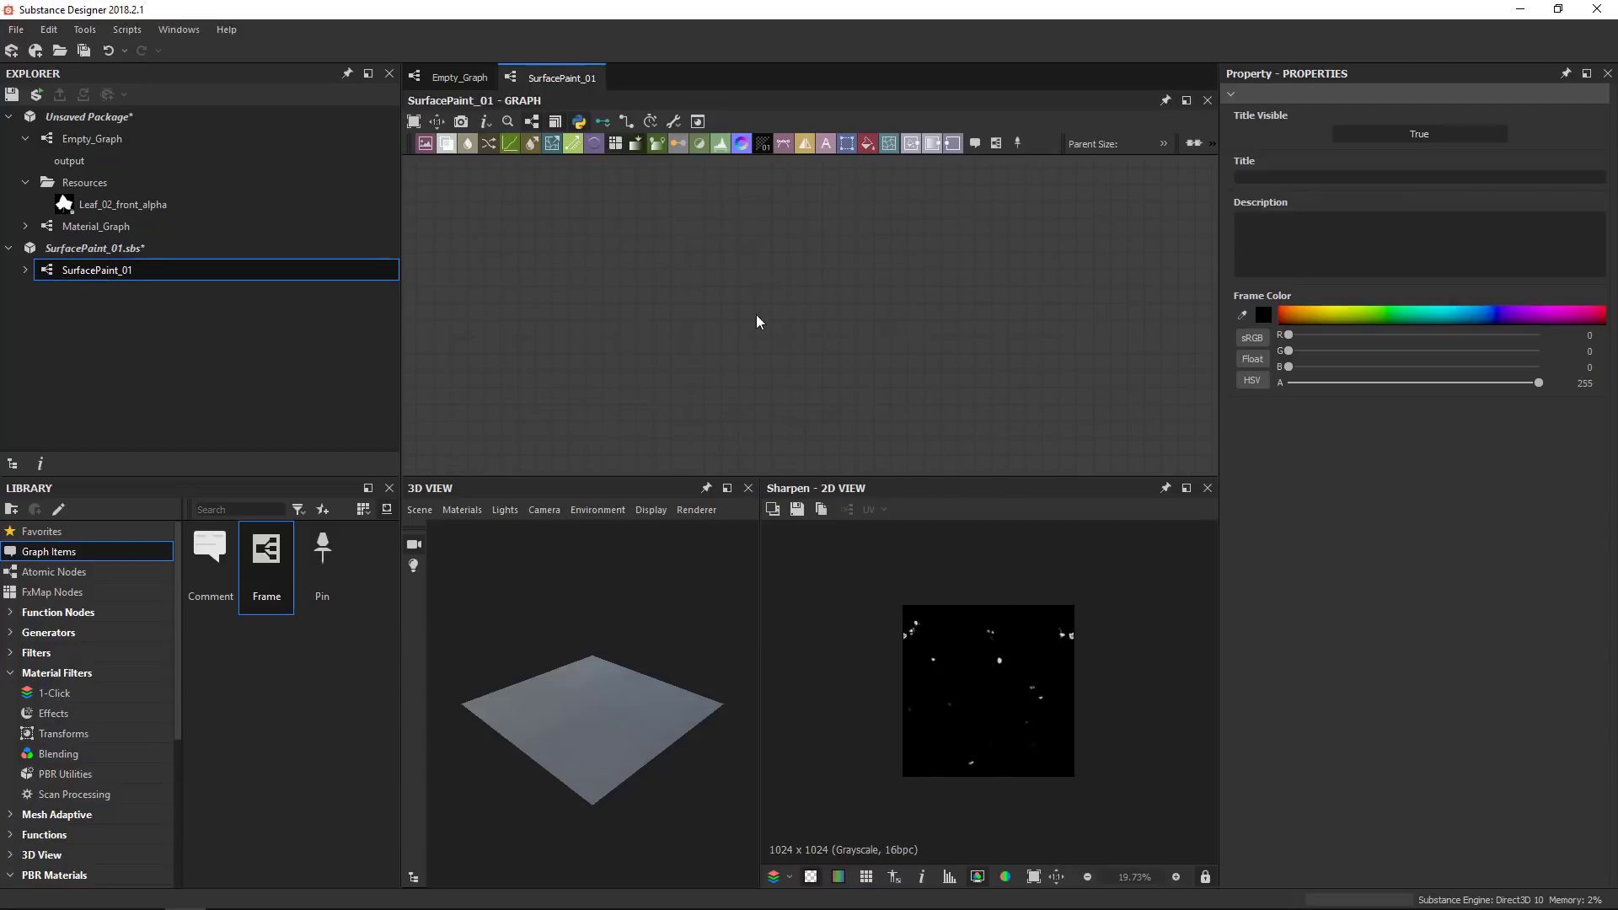
pyautogui.rightClick(716, 291)
pyautogui.click(760, 740)
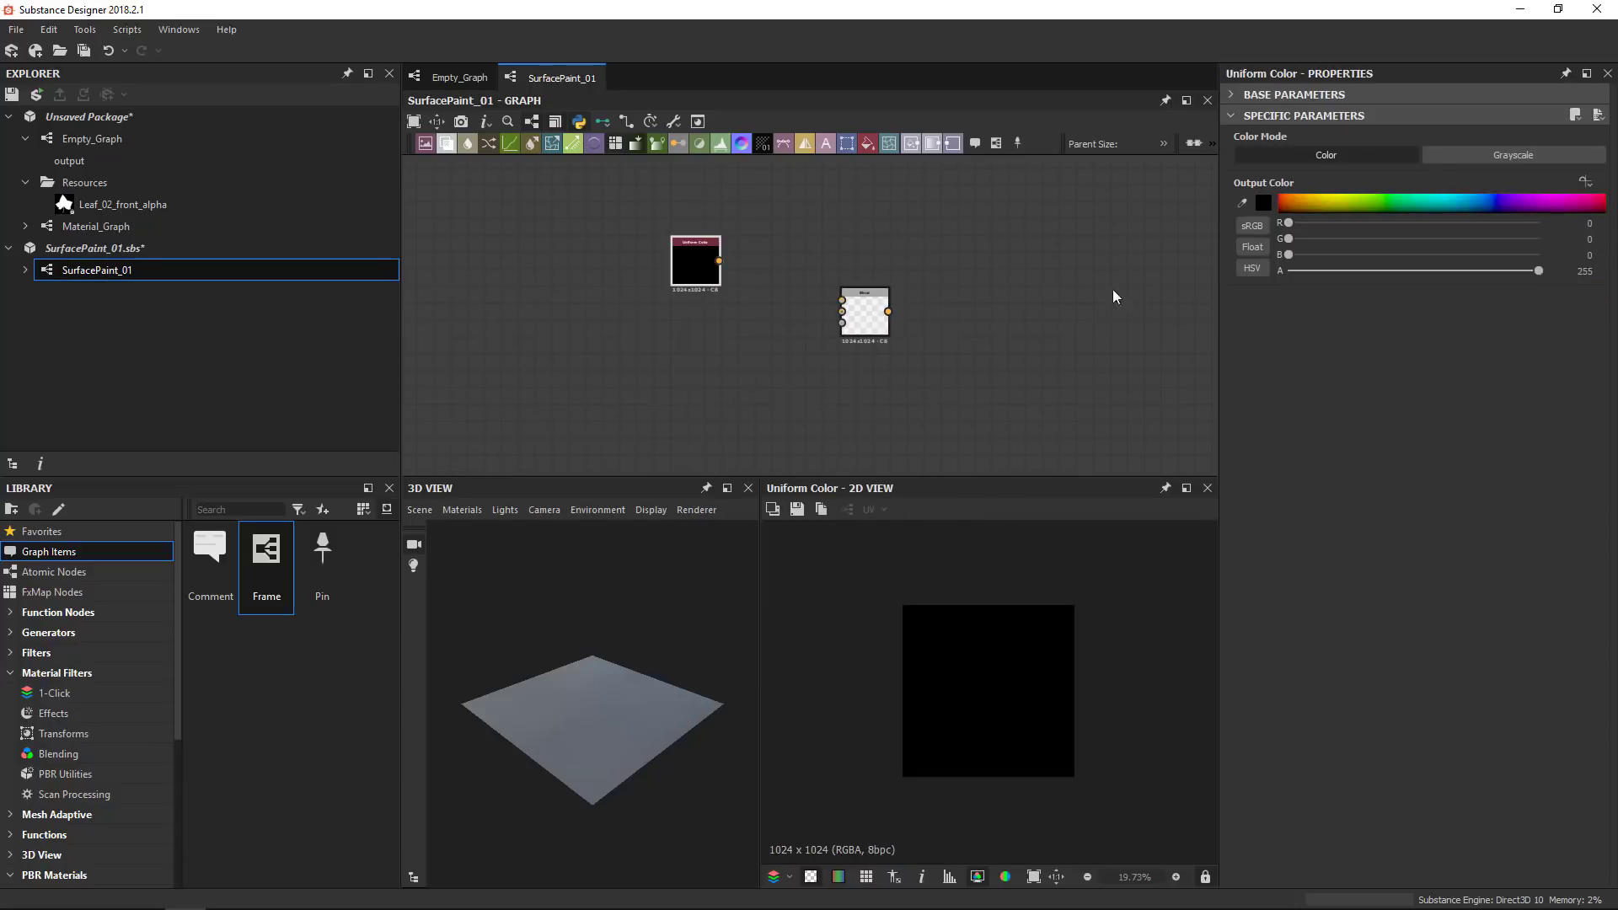
pyautogui.click(1327, 202)
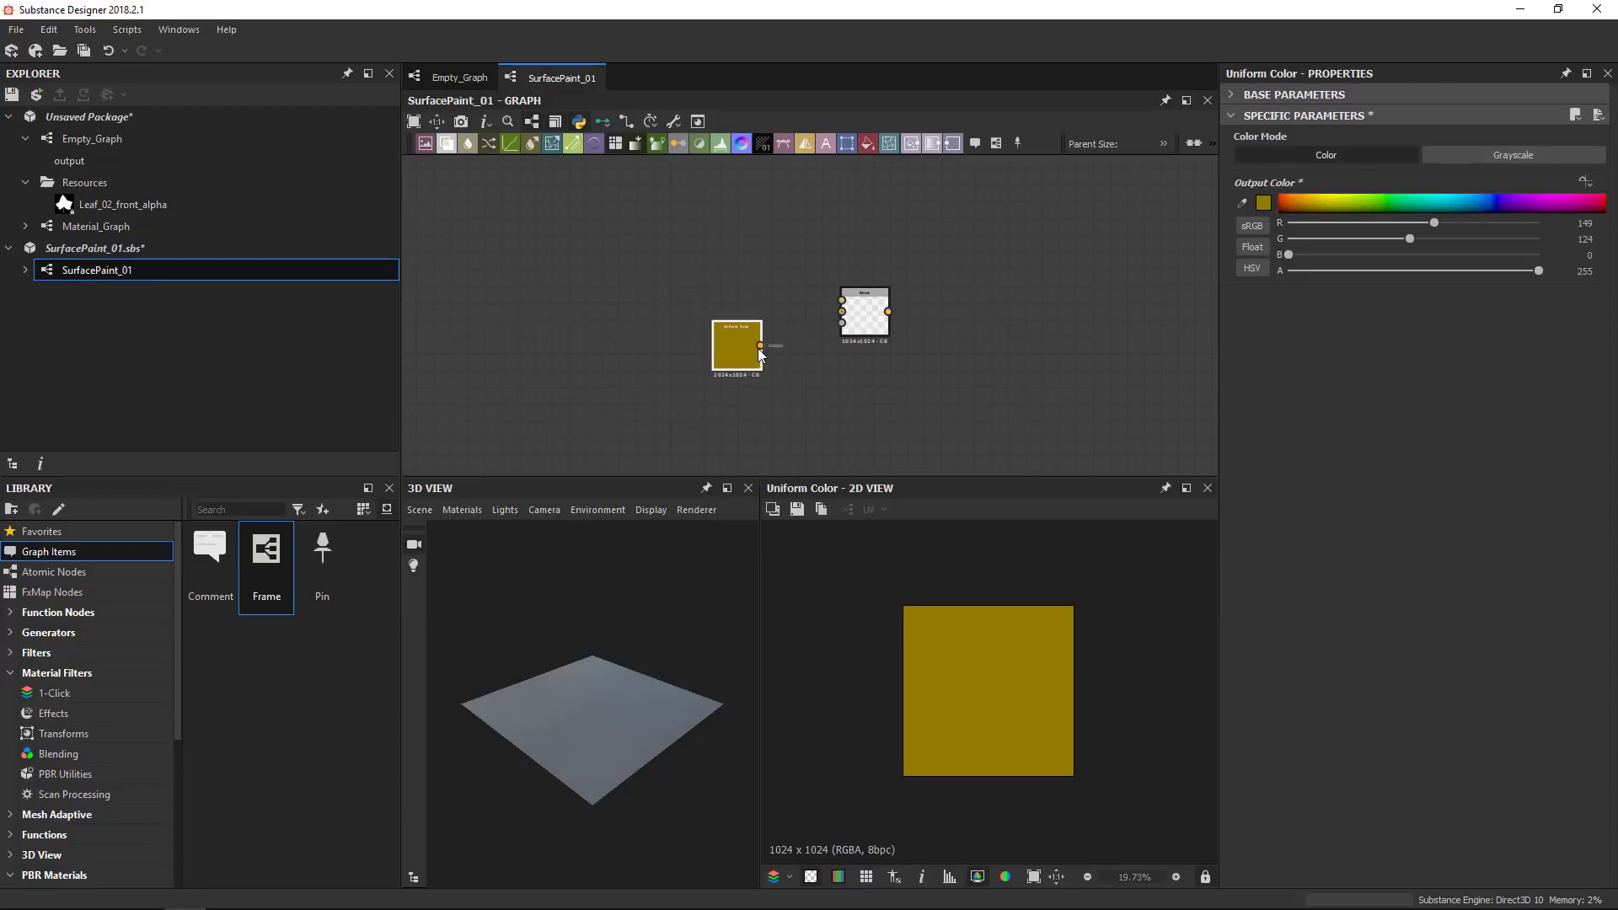
pyautogui.moveTo(759, 346); pyautogui.dragTo(842, 311)
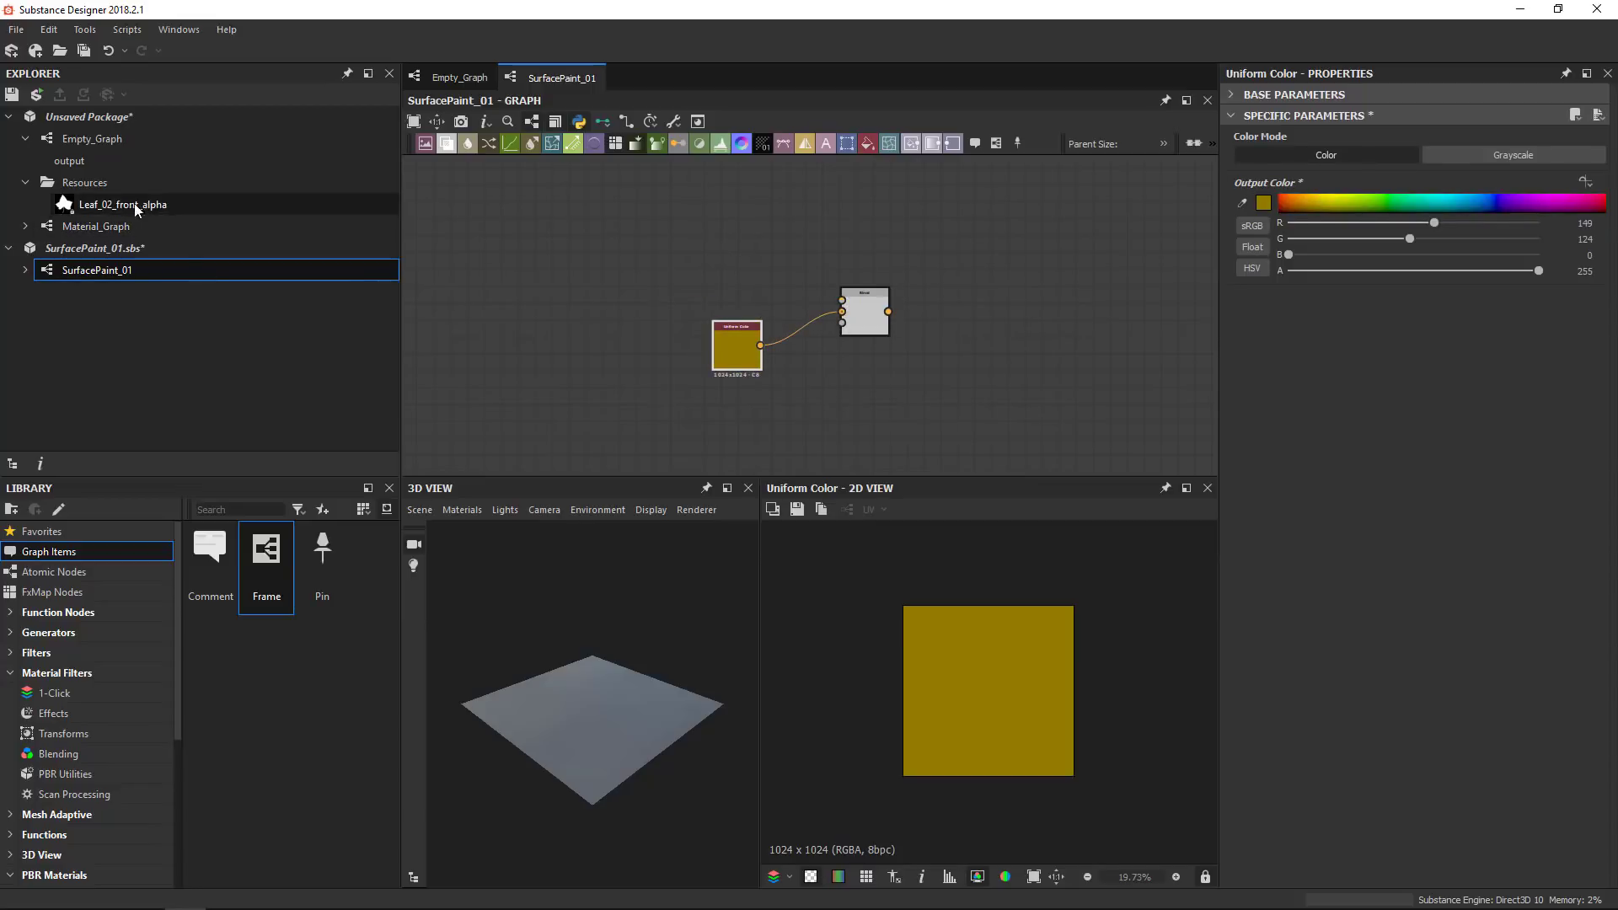
# Bring in the Leaf_02_front_alpha bitmap as grayscale, feeding Blend's foreground input
pyautogui.moveTo(134, 209); pyautogui.dragTo(908, 326)
pyautogui.scroll(2, 715, 249)
pyautogui.click(1512, 155)
pyautogui.scroll(1, 1035, 351)
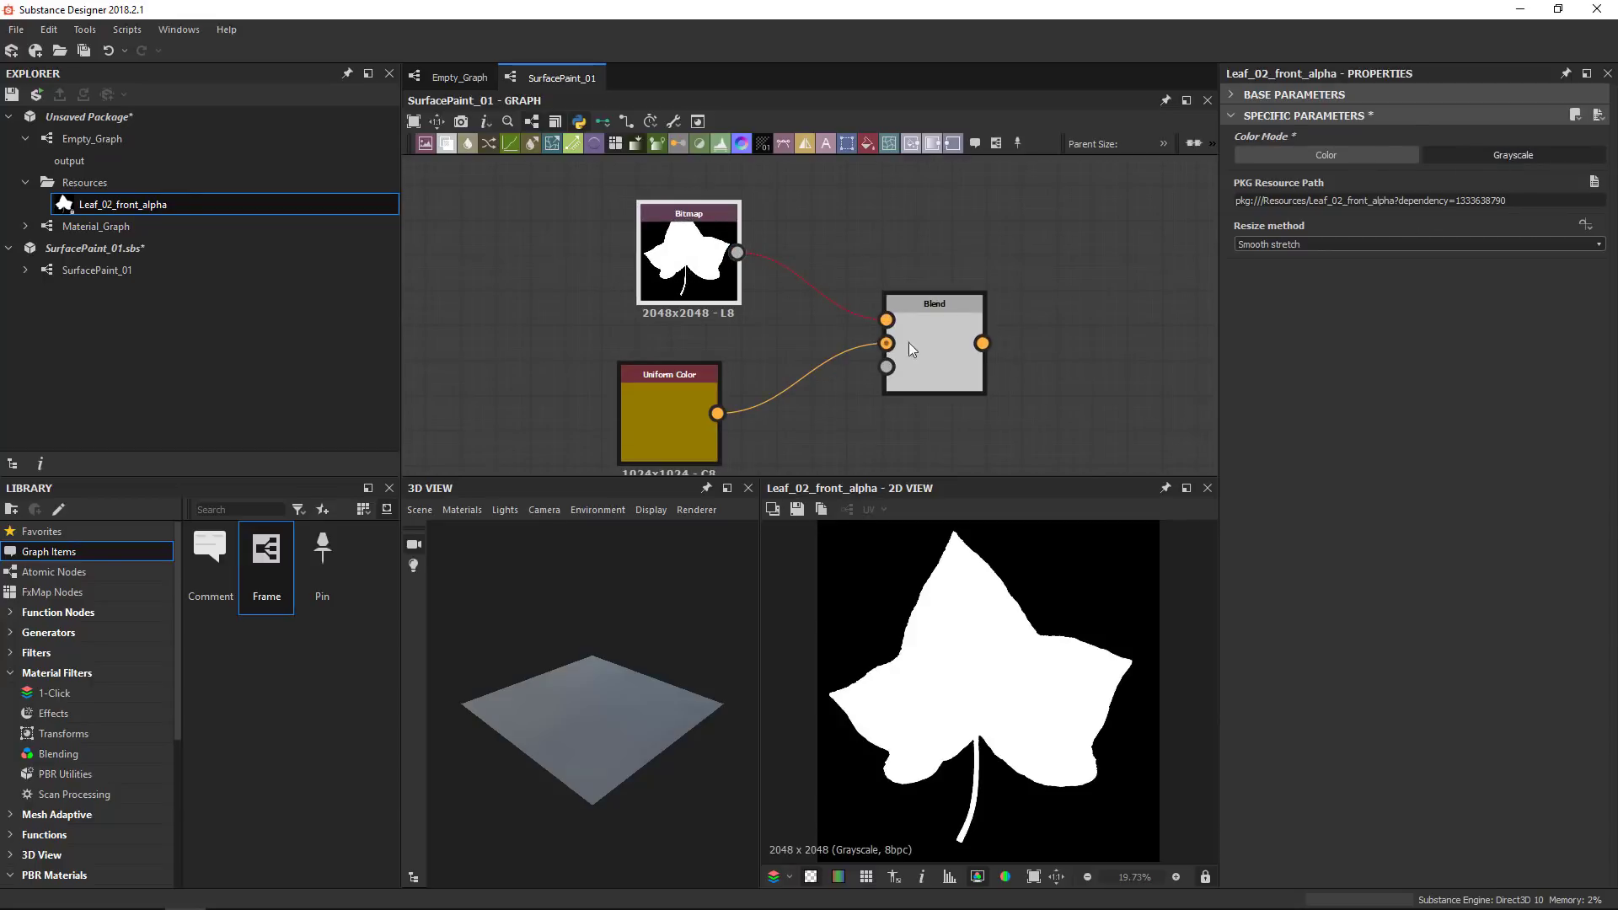
pyautogui.moveTo(713, 295); pyautogui.dragTo(679, 299)
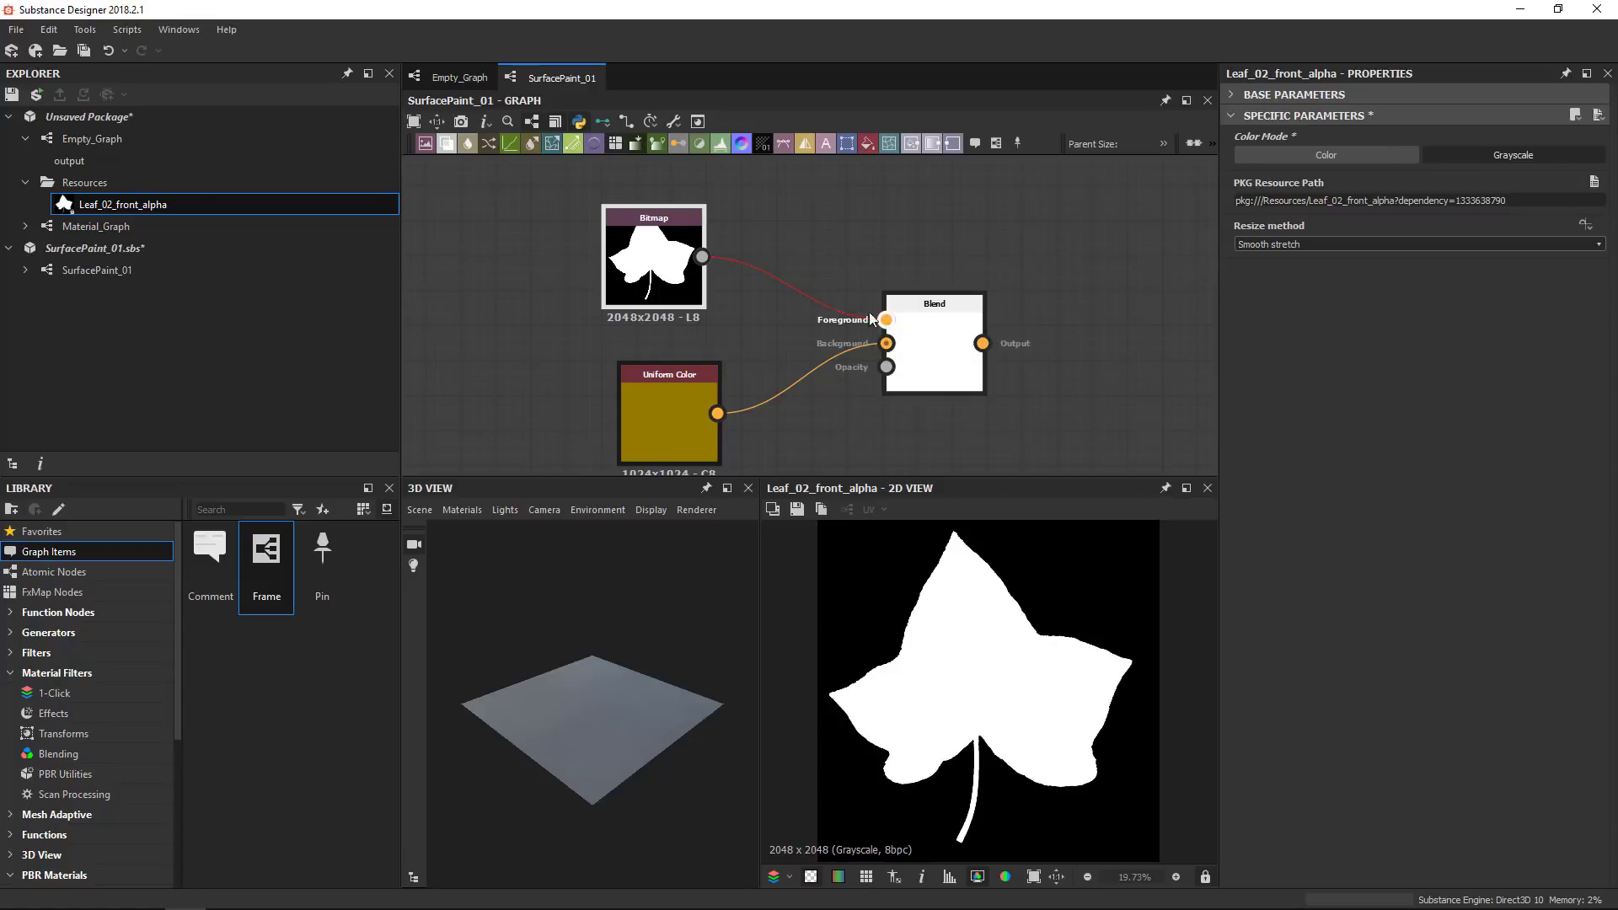
pyautogui.click(794, 297)
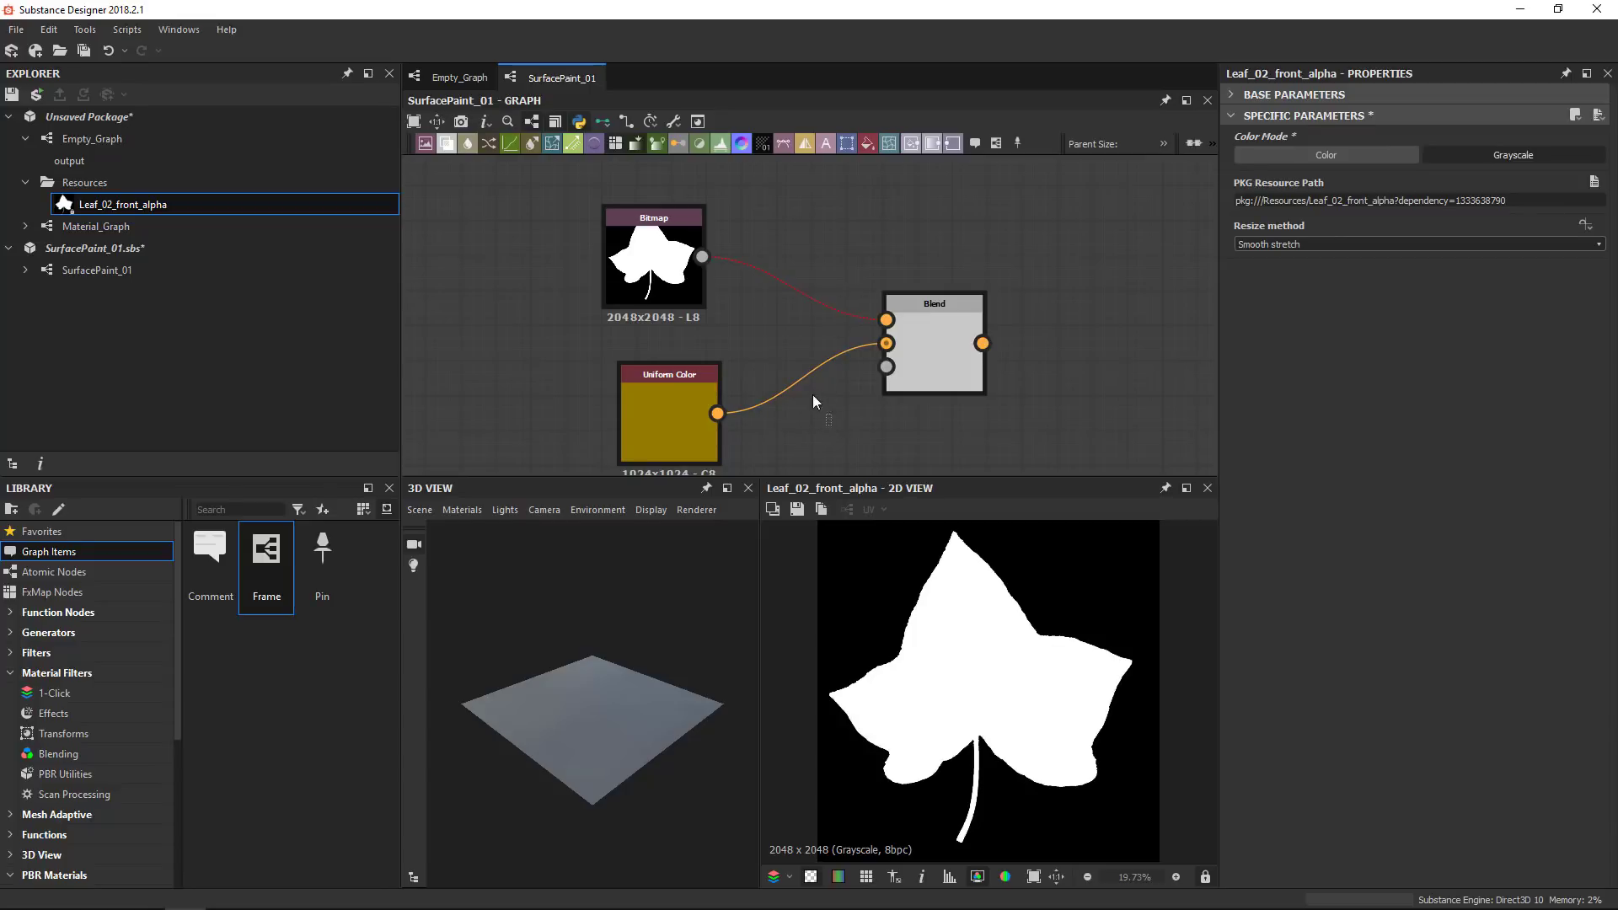
pyautogui.click(785, 284)
# Insert a Grayscale Conversion node on the Uniform Color to Blend link
pyautogui.moveTo(680, 387); pyautogui.dragTo(633, 378)
pyautogui.moveTo(847, 406); pyautogui.dragTo(756, 330)
pyautogui.press('space')
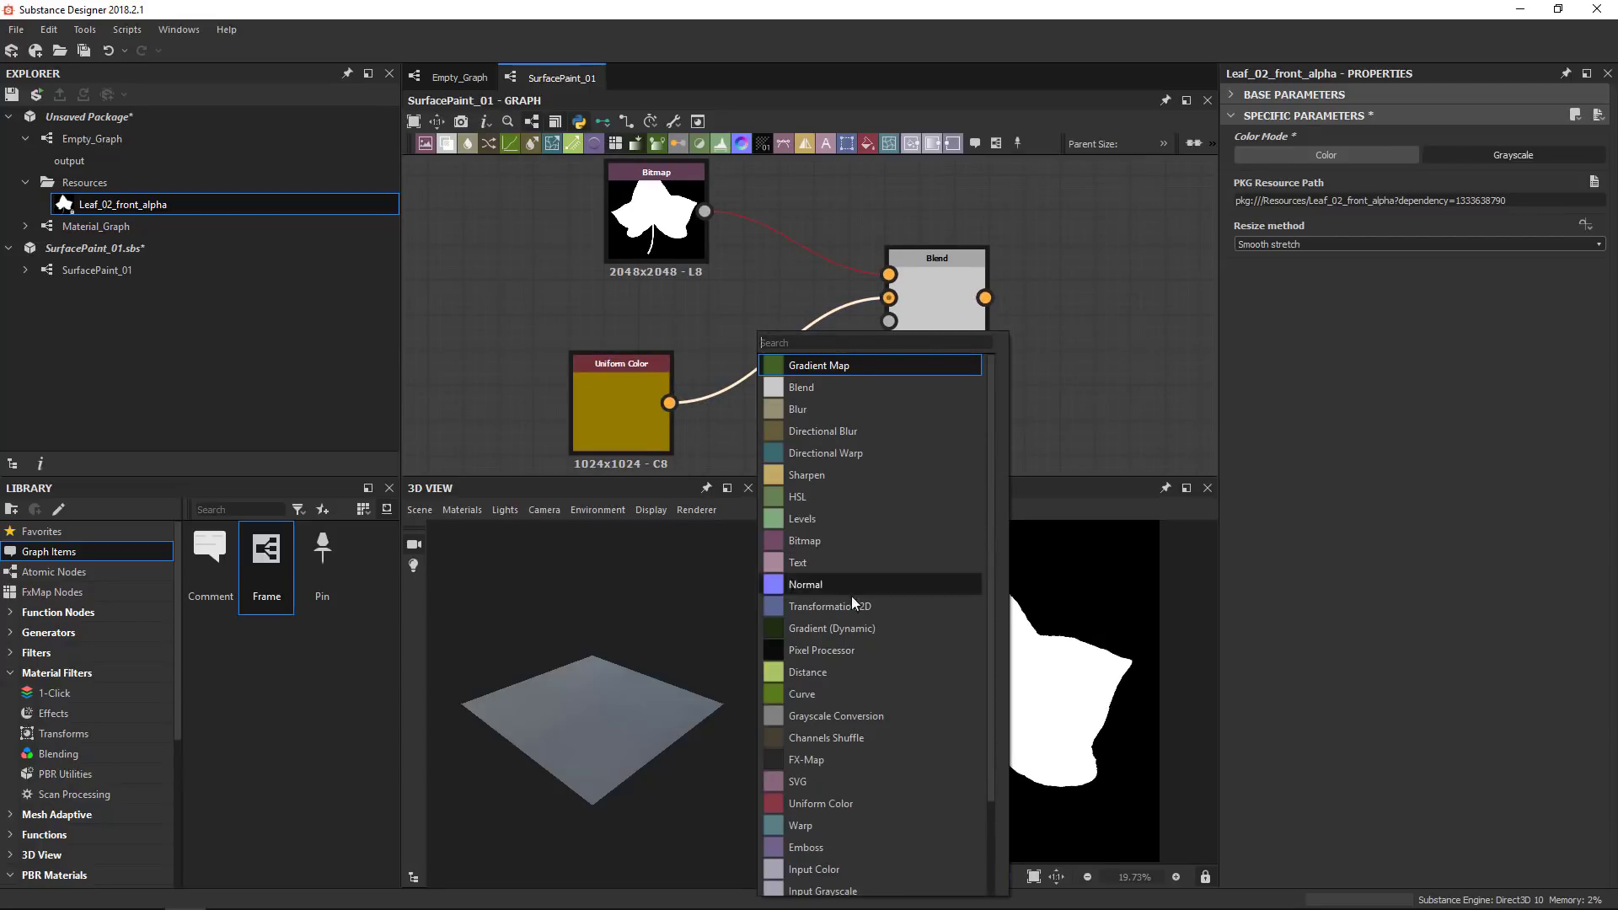
pyautogui.click(841, 717)
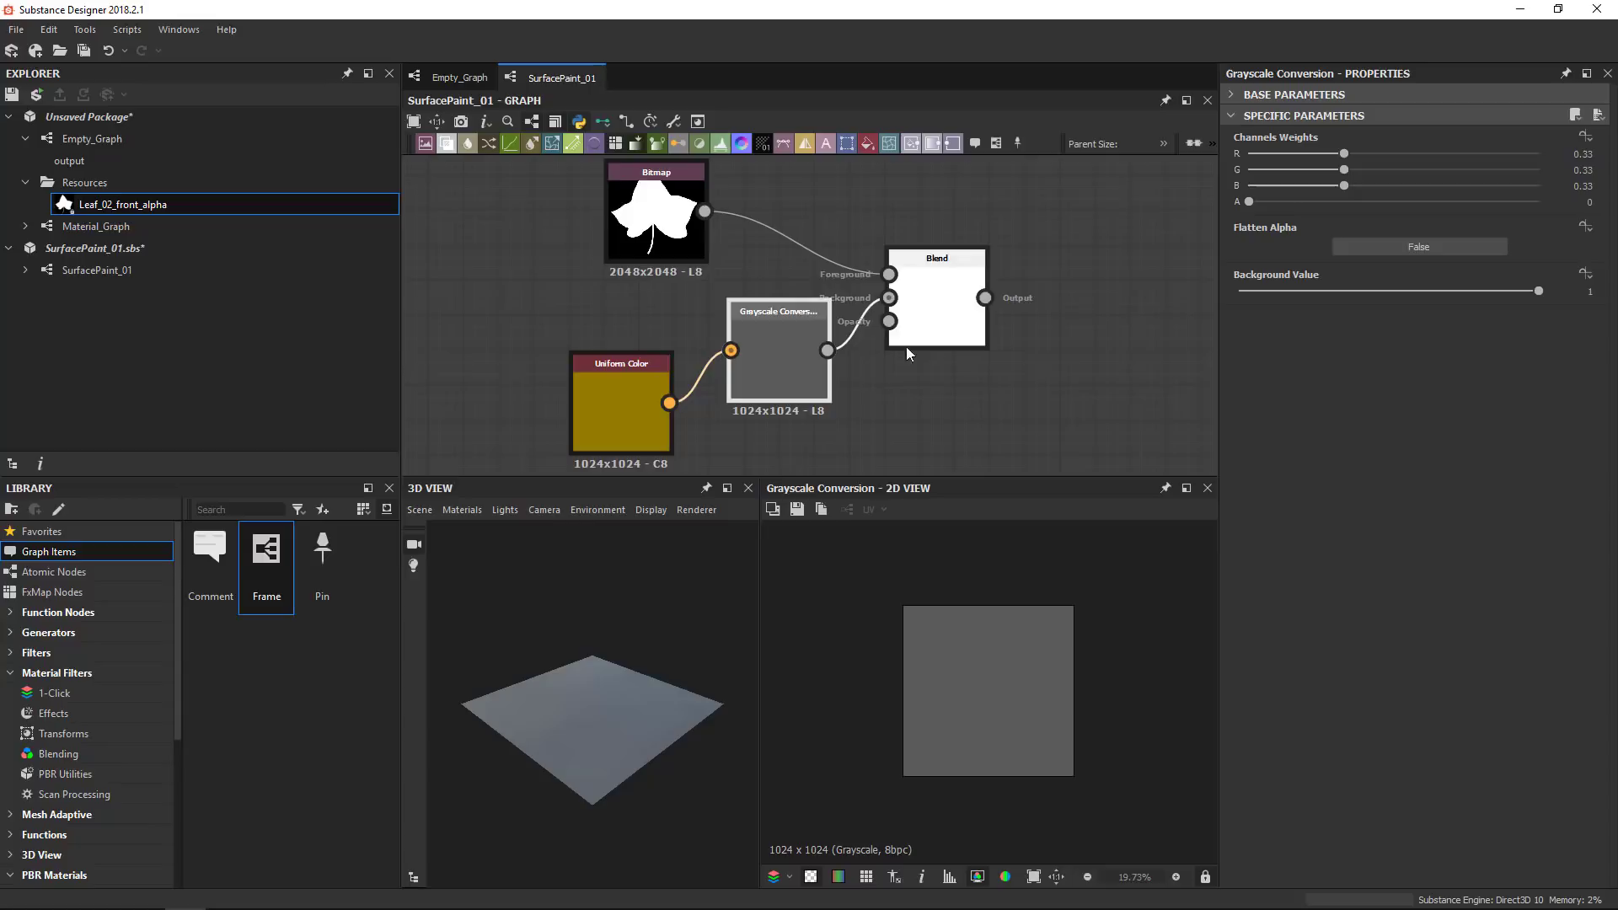
# Rearrange the Blend, Grayscale Conversion and leaf Bitmap nodes into a tidy layout
pyautogui.scroll(-2, 907, 347)
pyautogui.moveTo(916, 331); pyautogui.dragTo(945, 332)
pyautogui.moveTo(794, 347); pyautogui.dragTo(809, 349)
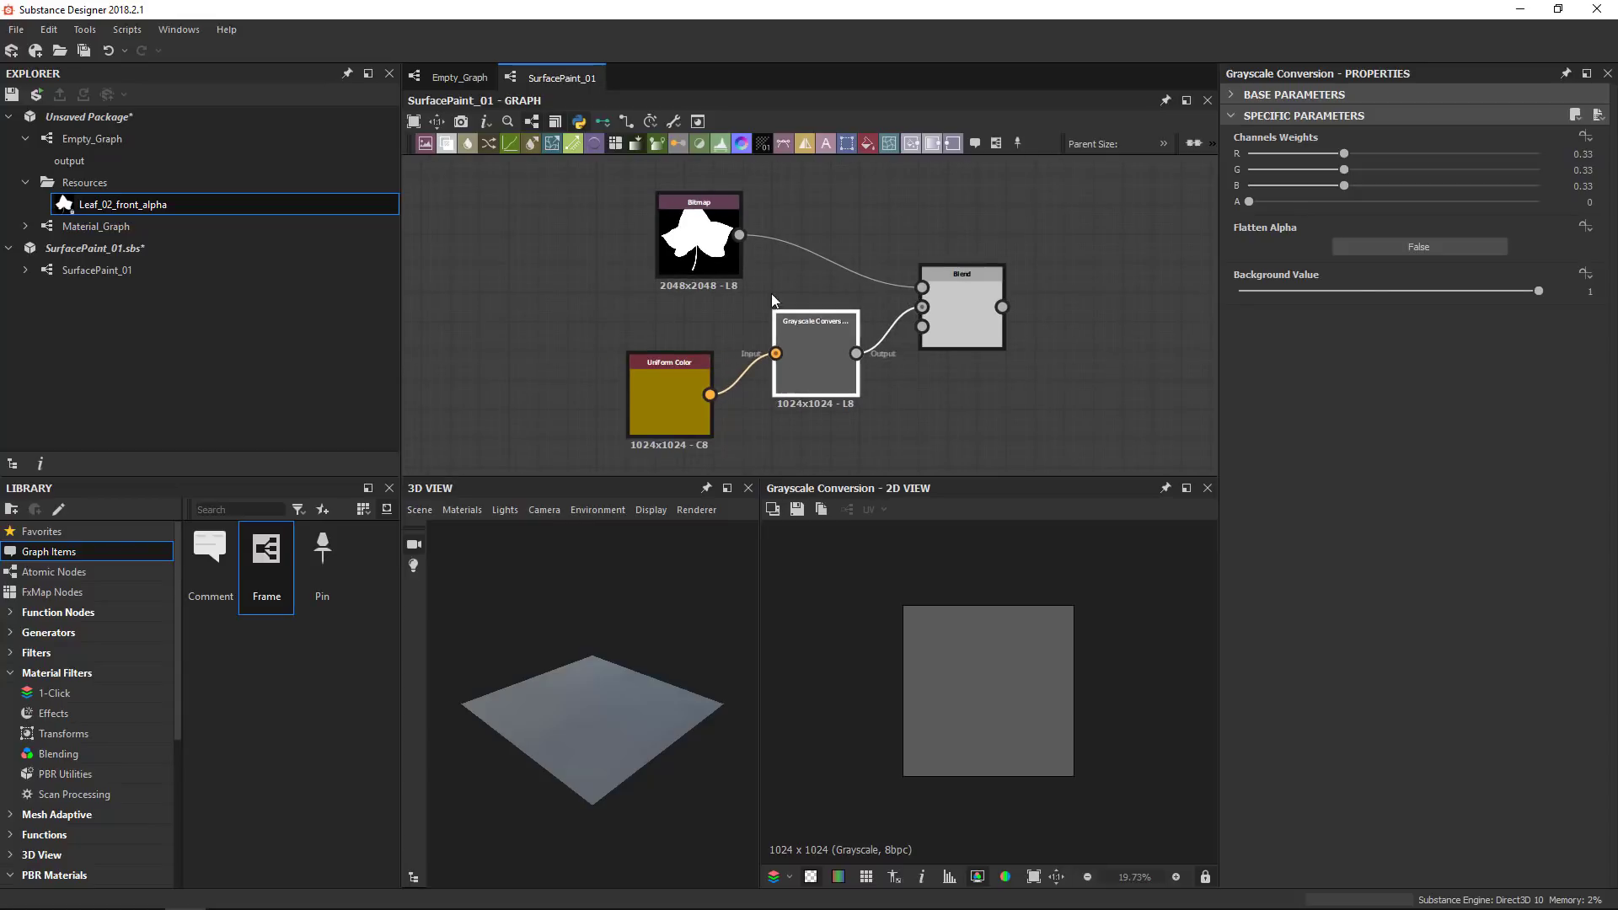
pyautogui.moveTo(706, 260); pyautogui.dragTo(677, 245)
pyautogui.click(818, 324)
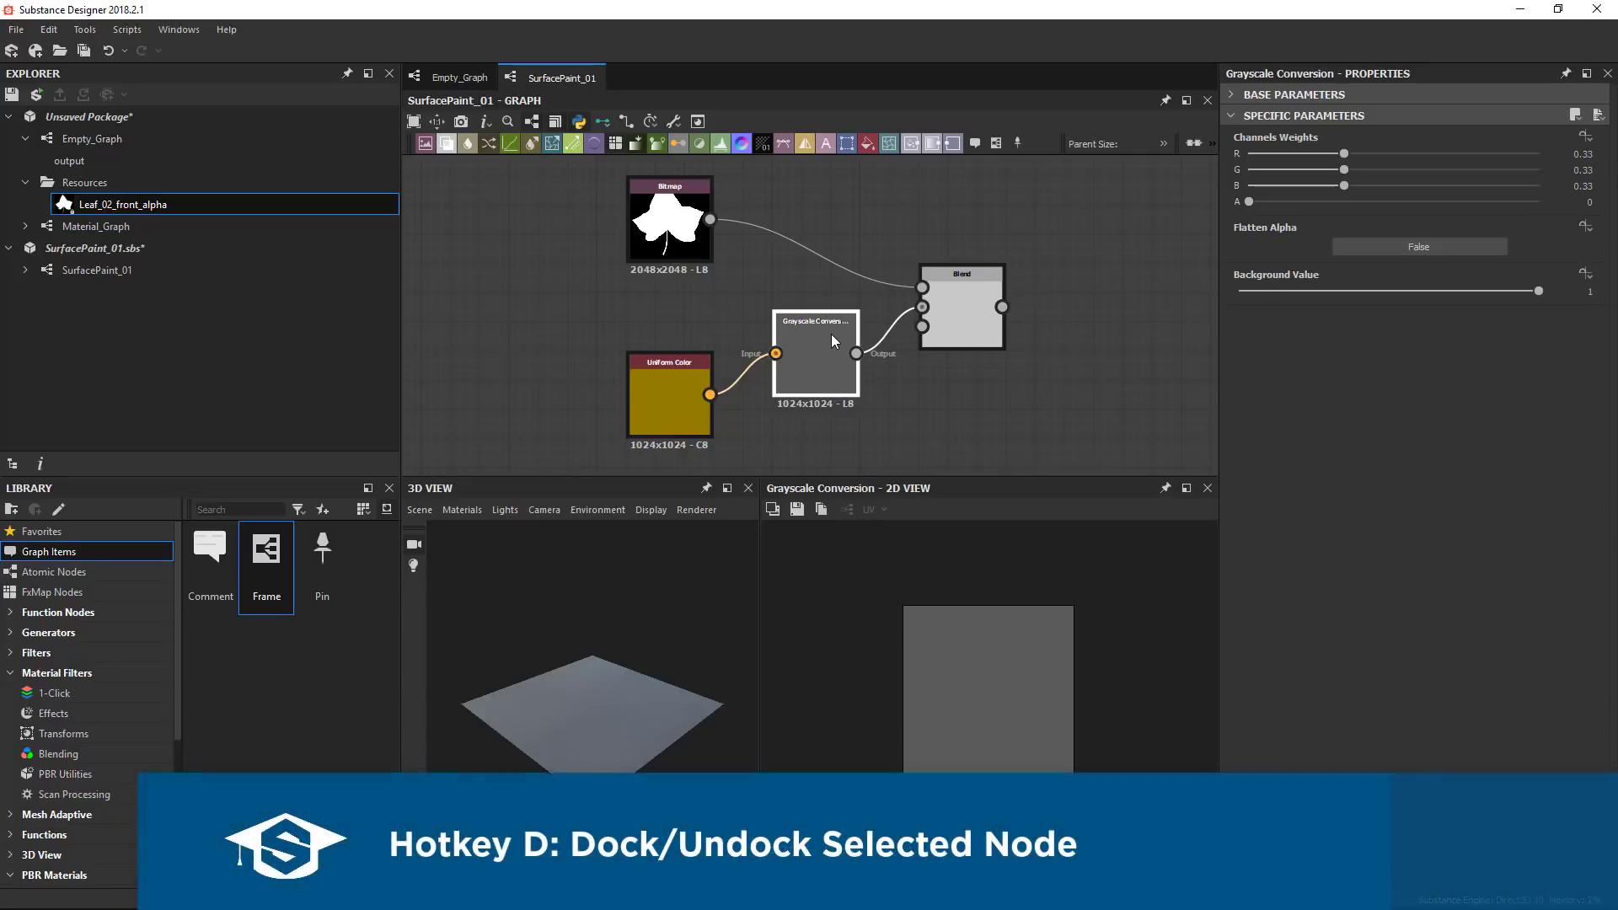
pyautogui.press('d')
pyautogui.scroll(3, 893, 336)
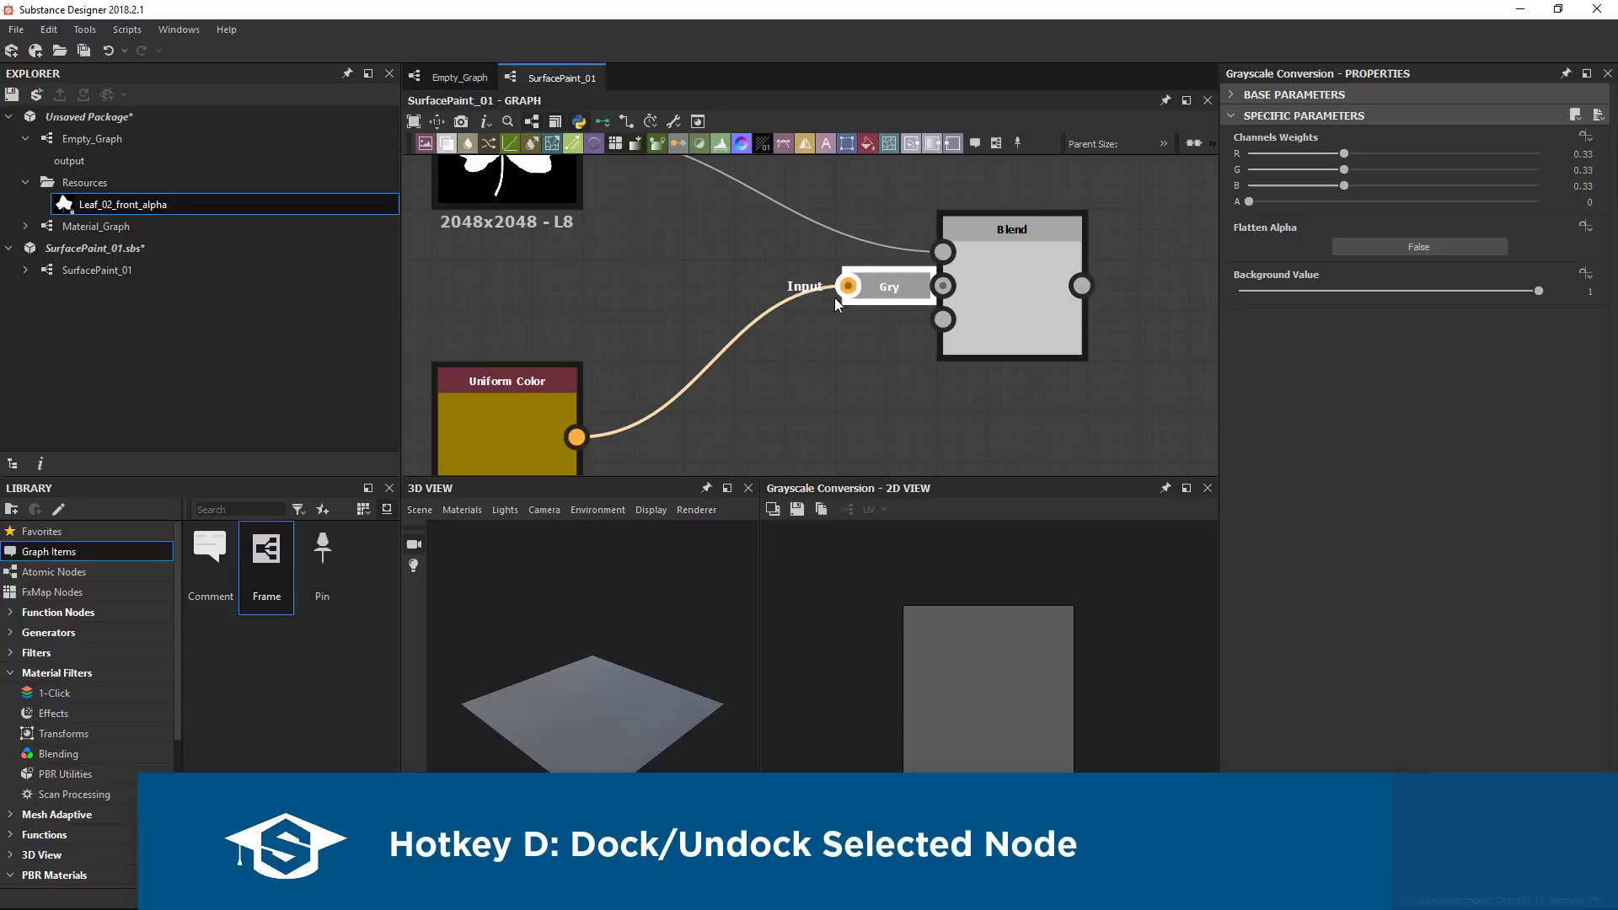
pyautogui.scroll(-3, 873, 378)
pyautogui.moveTo(863, 368); pyautogui.dragTo(837, 391, button='middle')
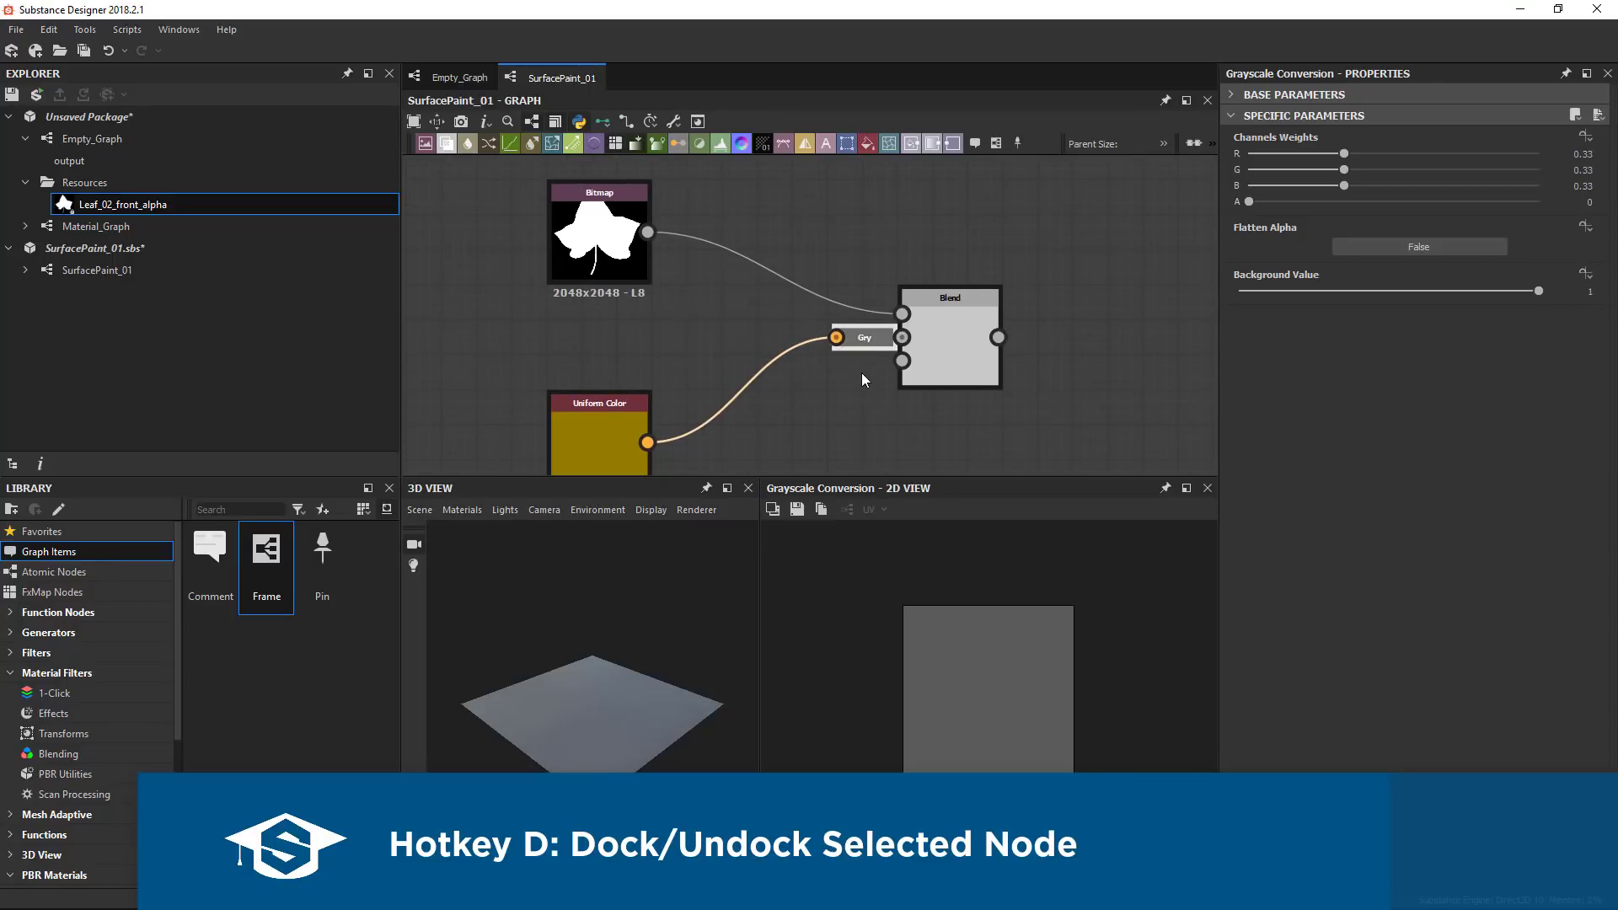
pyautogui.press('d')
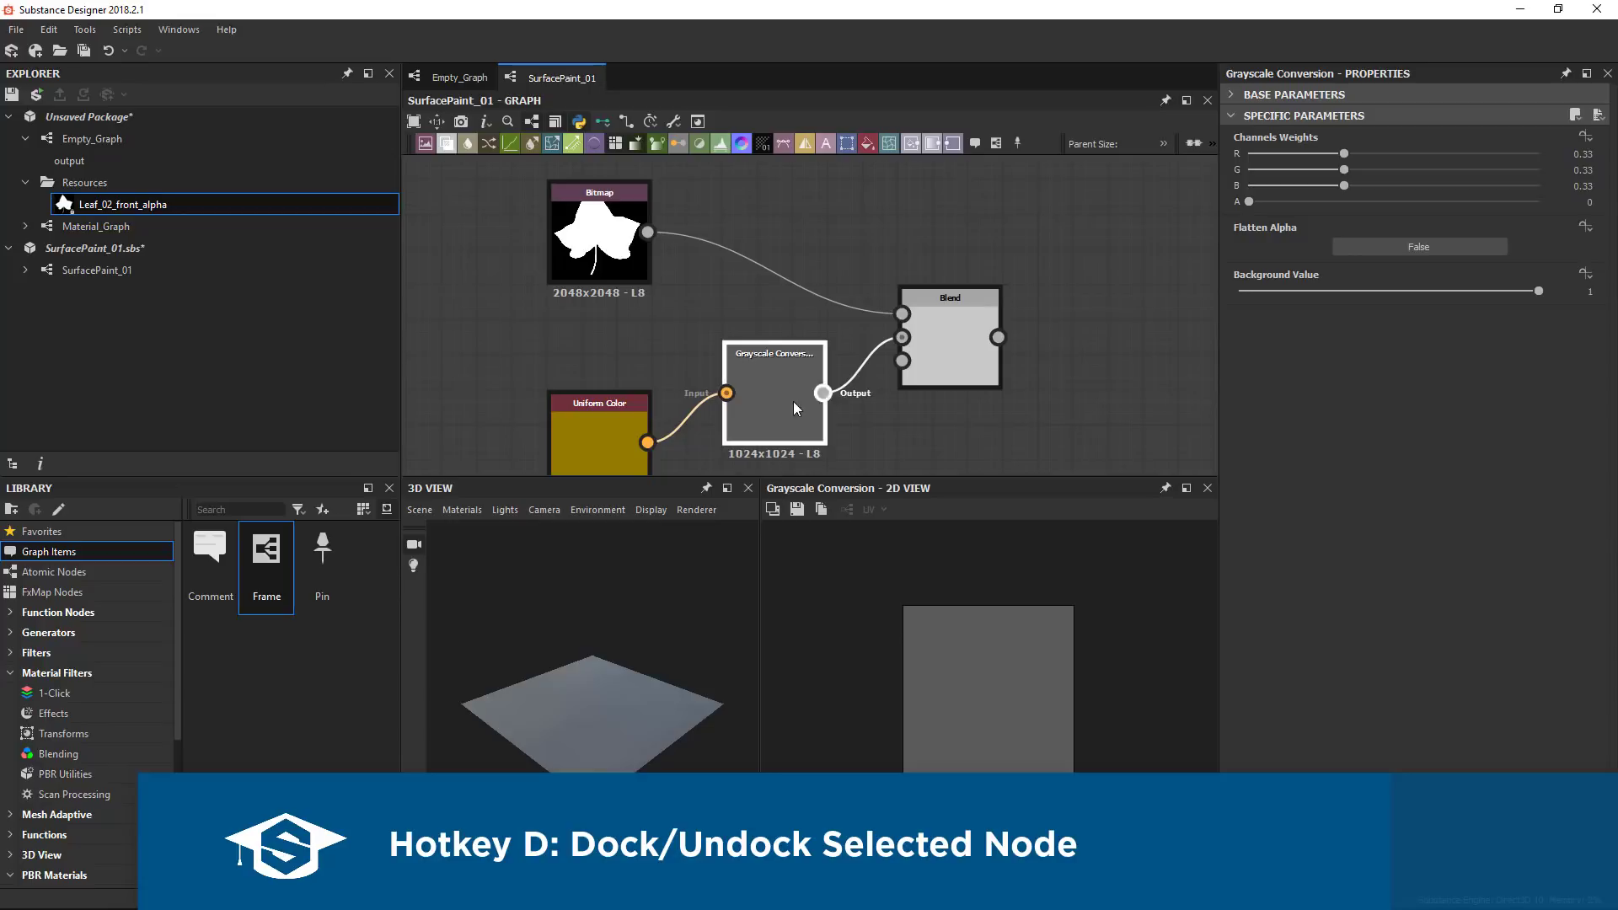
pyautogui.moveTo(790, 391); pyautogui.dragTo(799, 375, button='middle')
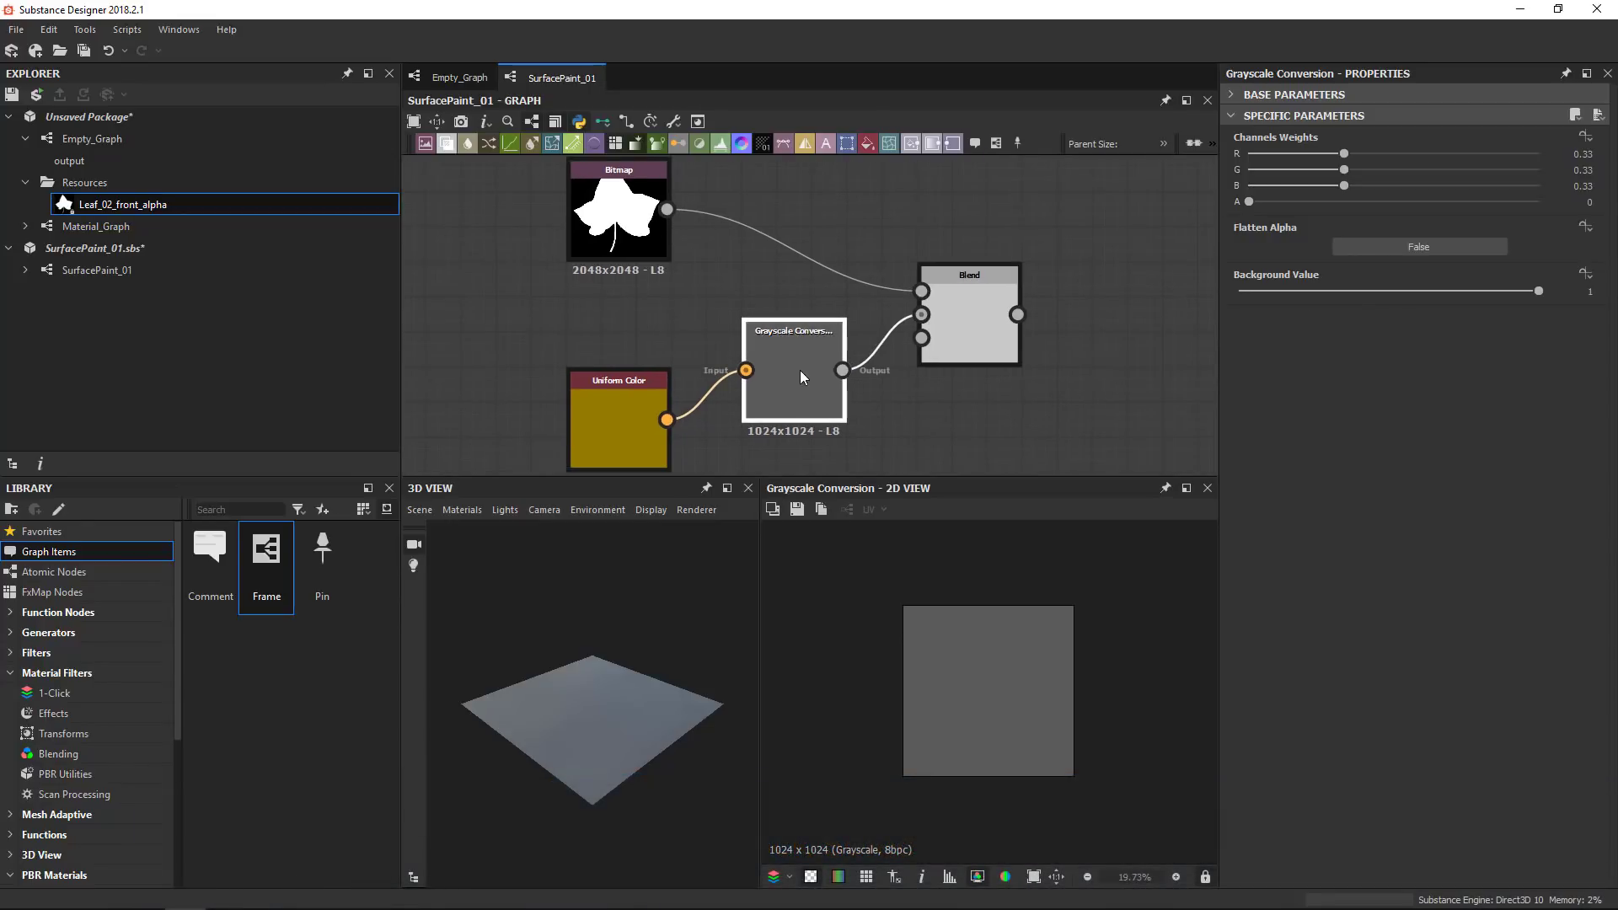
pyautogui.press('d')
pyautogui.click(618, 397)
pyautogui.press('d')
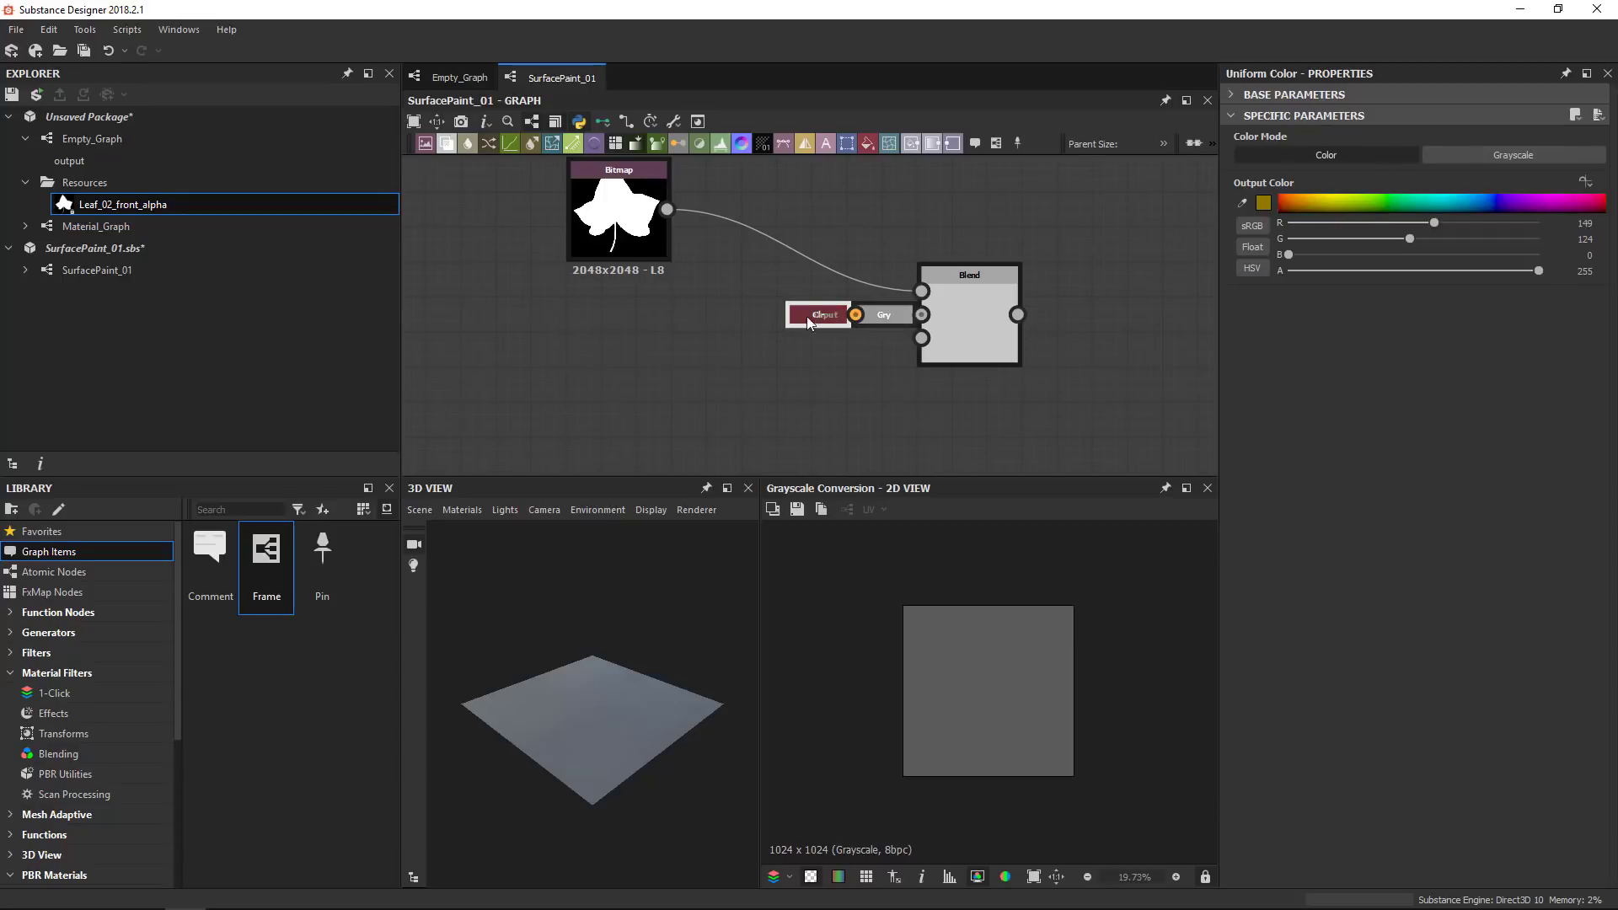
pyautogui.click(852, 342)
pyautogui.press('d')
pyautogui.moveTo(684, 327); pyautogui.dragTo(711, 342, button='middle')
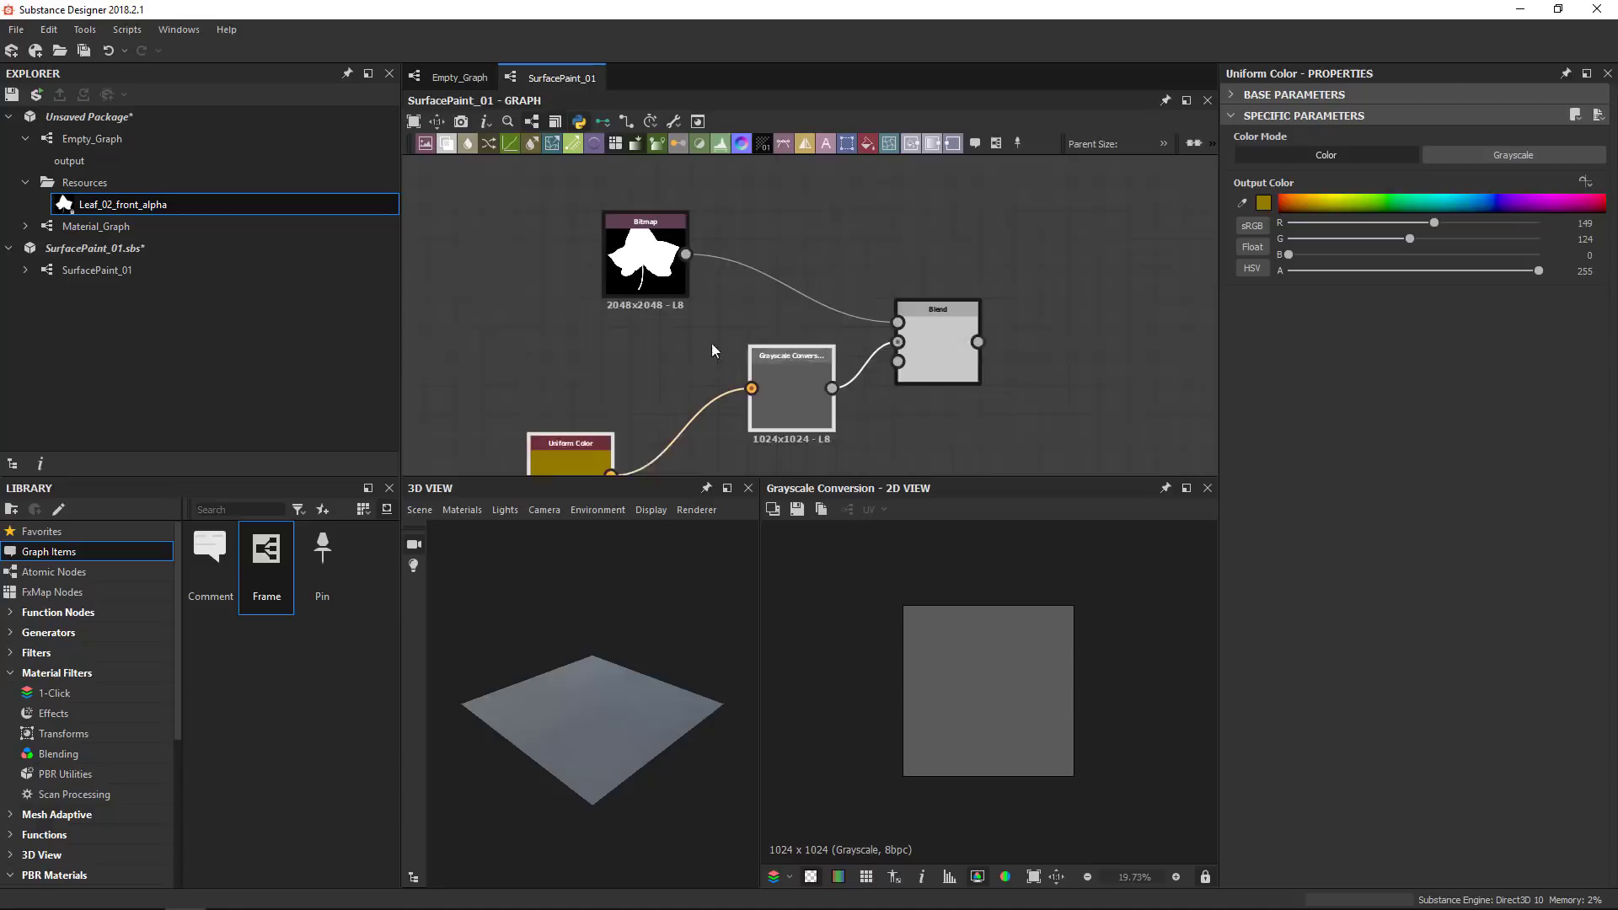
pyautogui.scroll(-3, 730, 305)
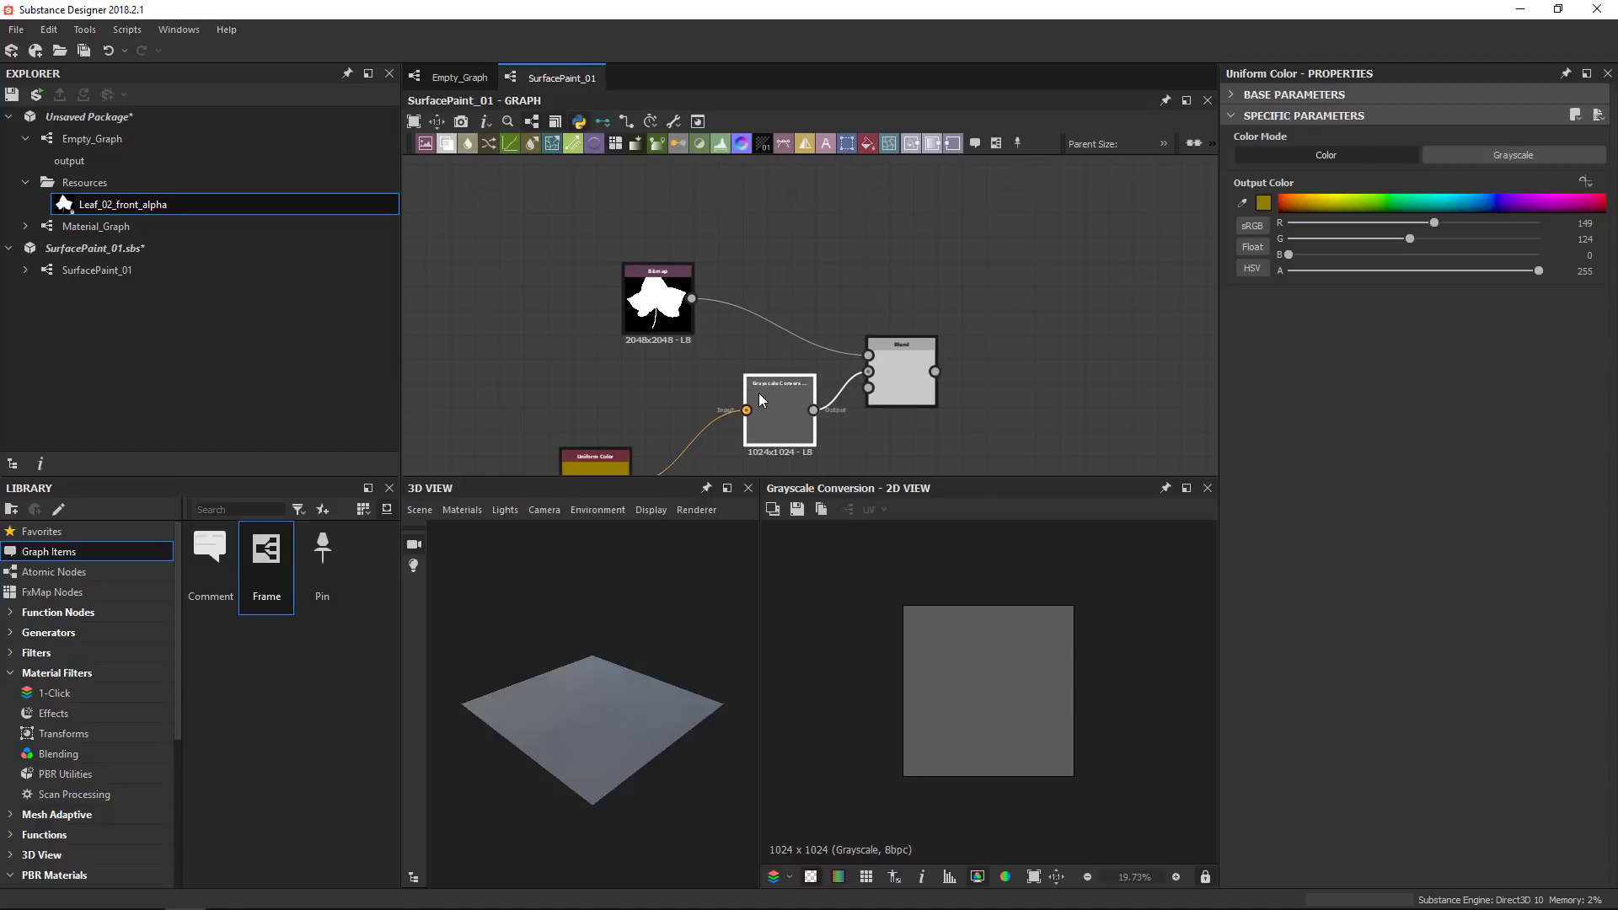
# Remove Grayscale Conversion and insert a Gradient Map on the leaf bitmap's link to Blend
pyautogui.press('Delete')
pyautogui.moveTo(782, 294); pyautogui.dragTo(758, 332)
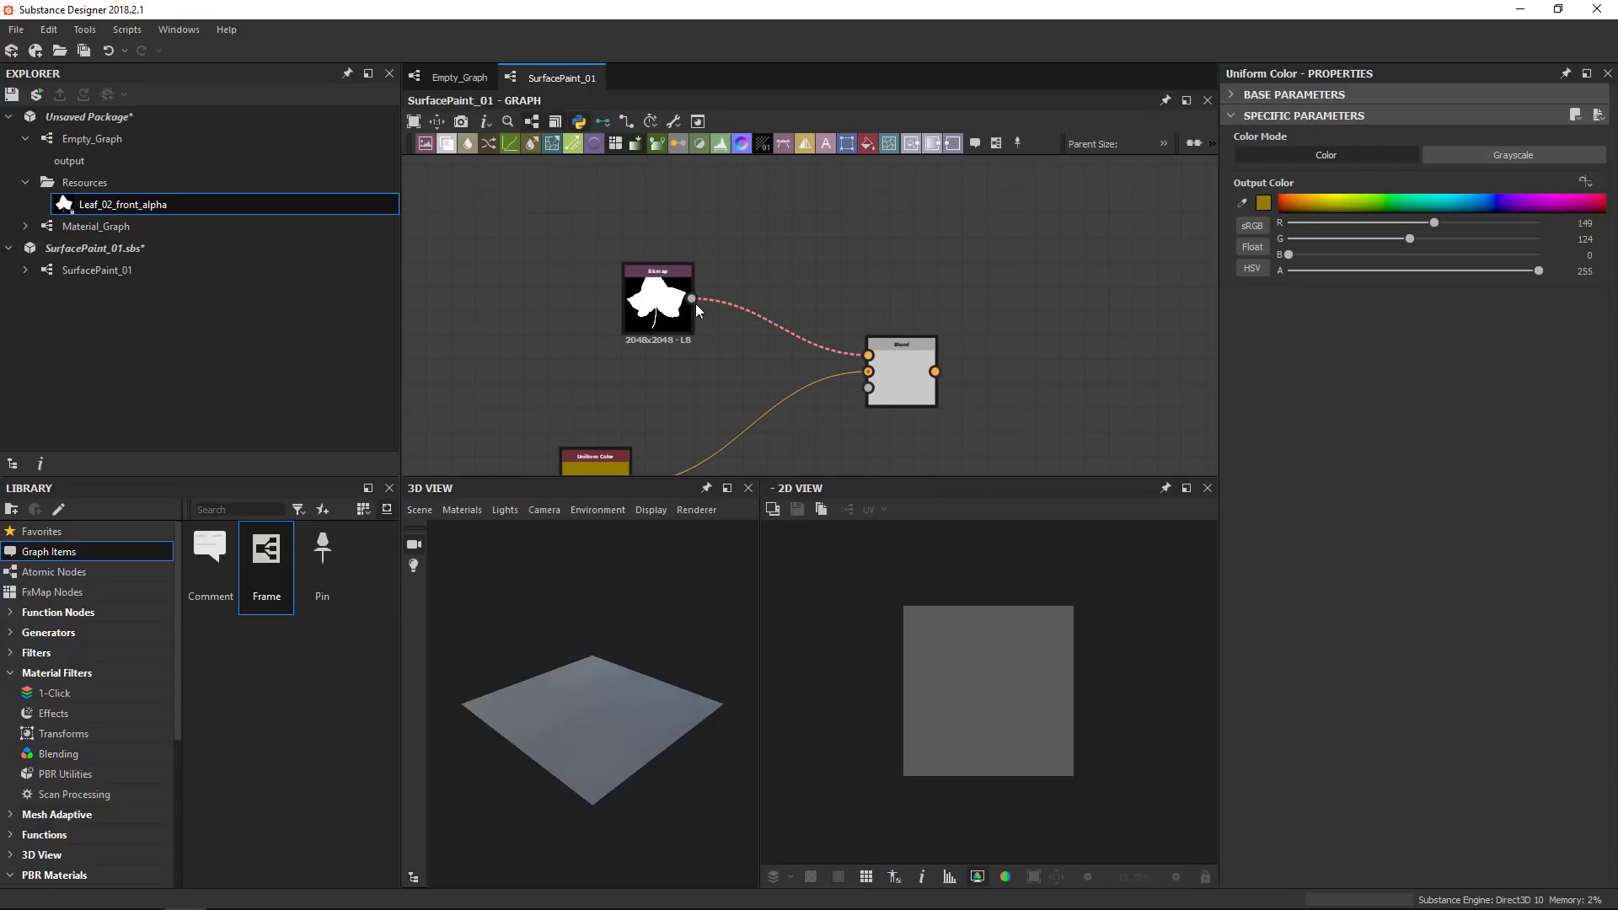
pyautogui.press('space')
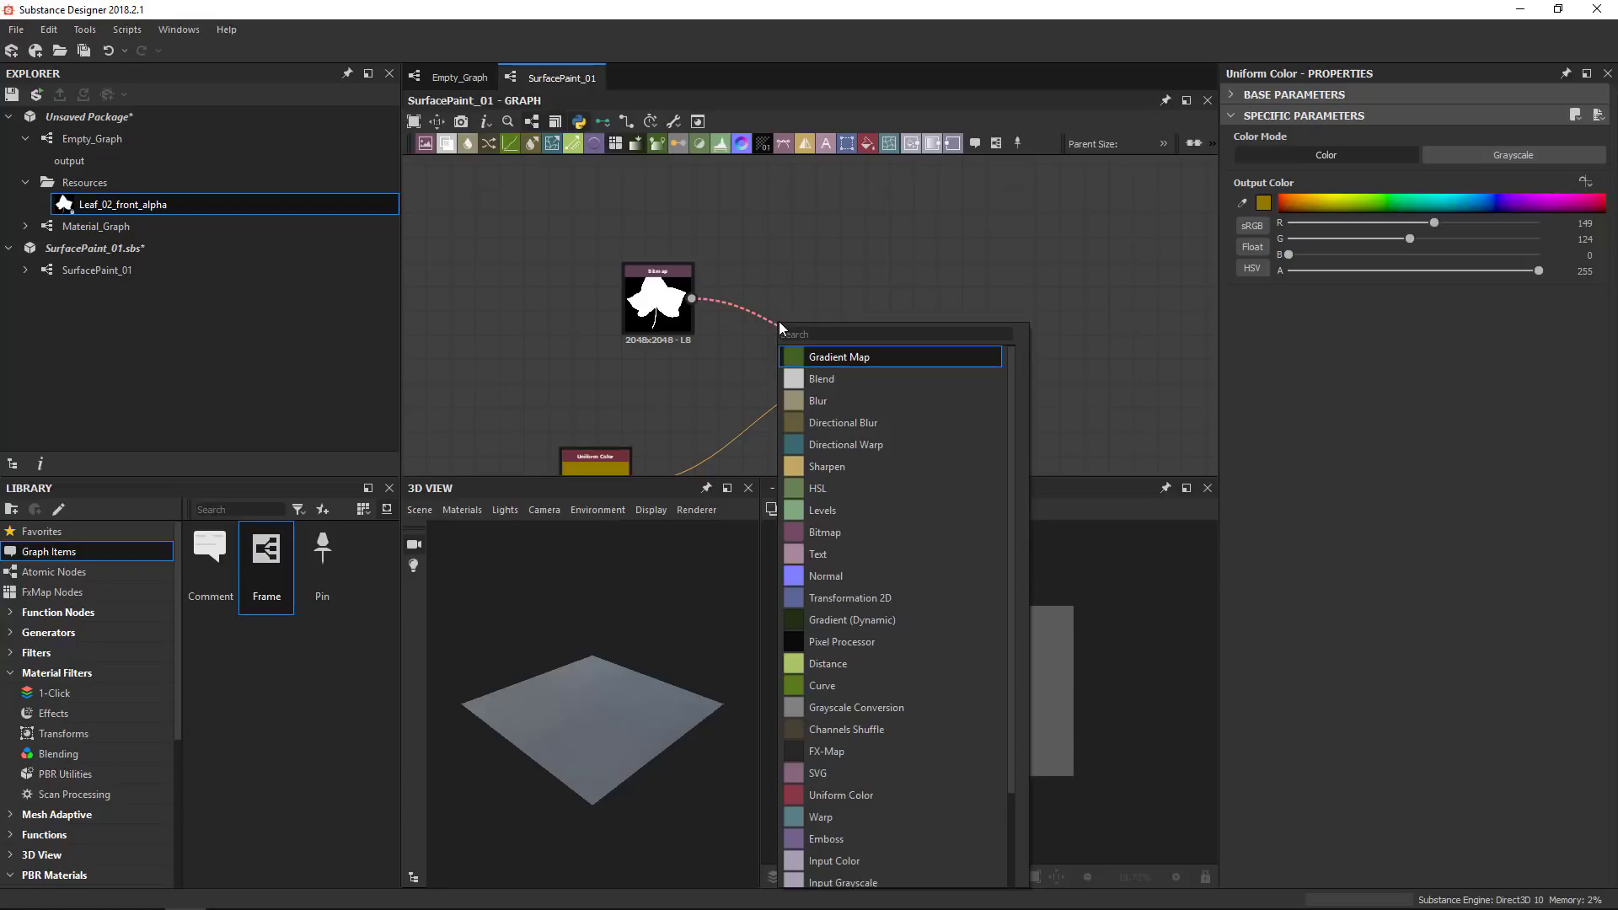
pyautogui.click(848, 357)
pyautogui.scroll(2, 780, 383)
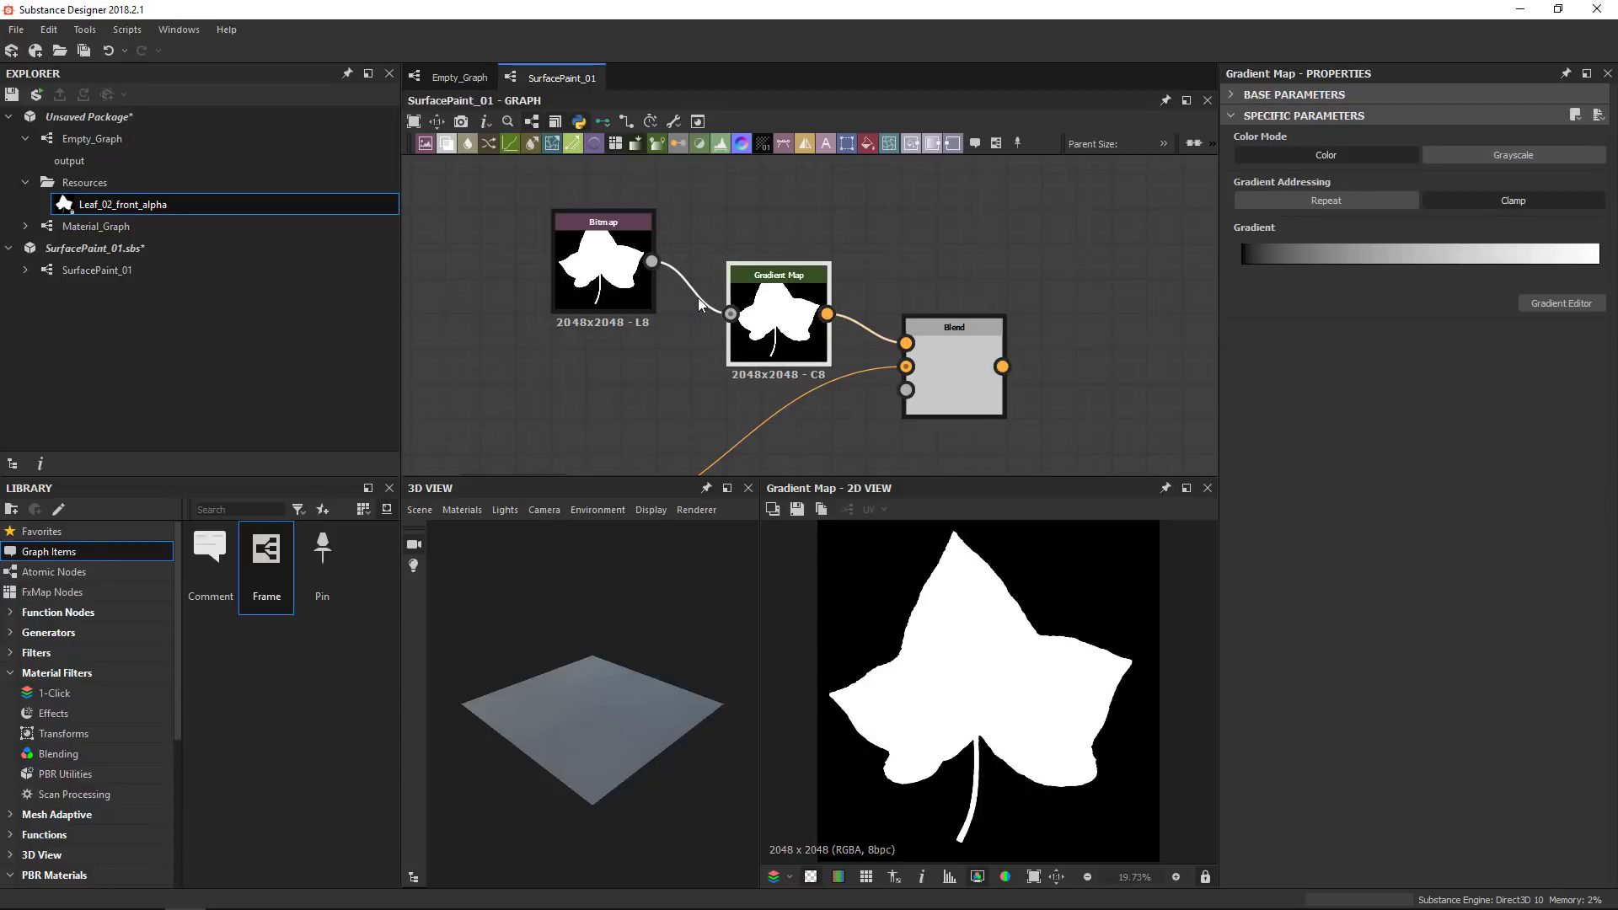
pyautogui.moveTo(790, 350); pyautogui.dragTo(865, 378)
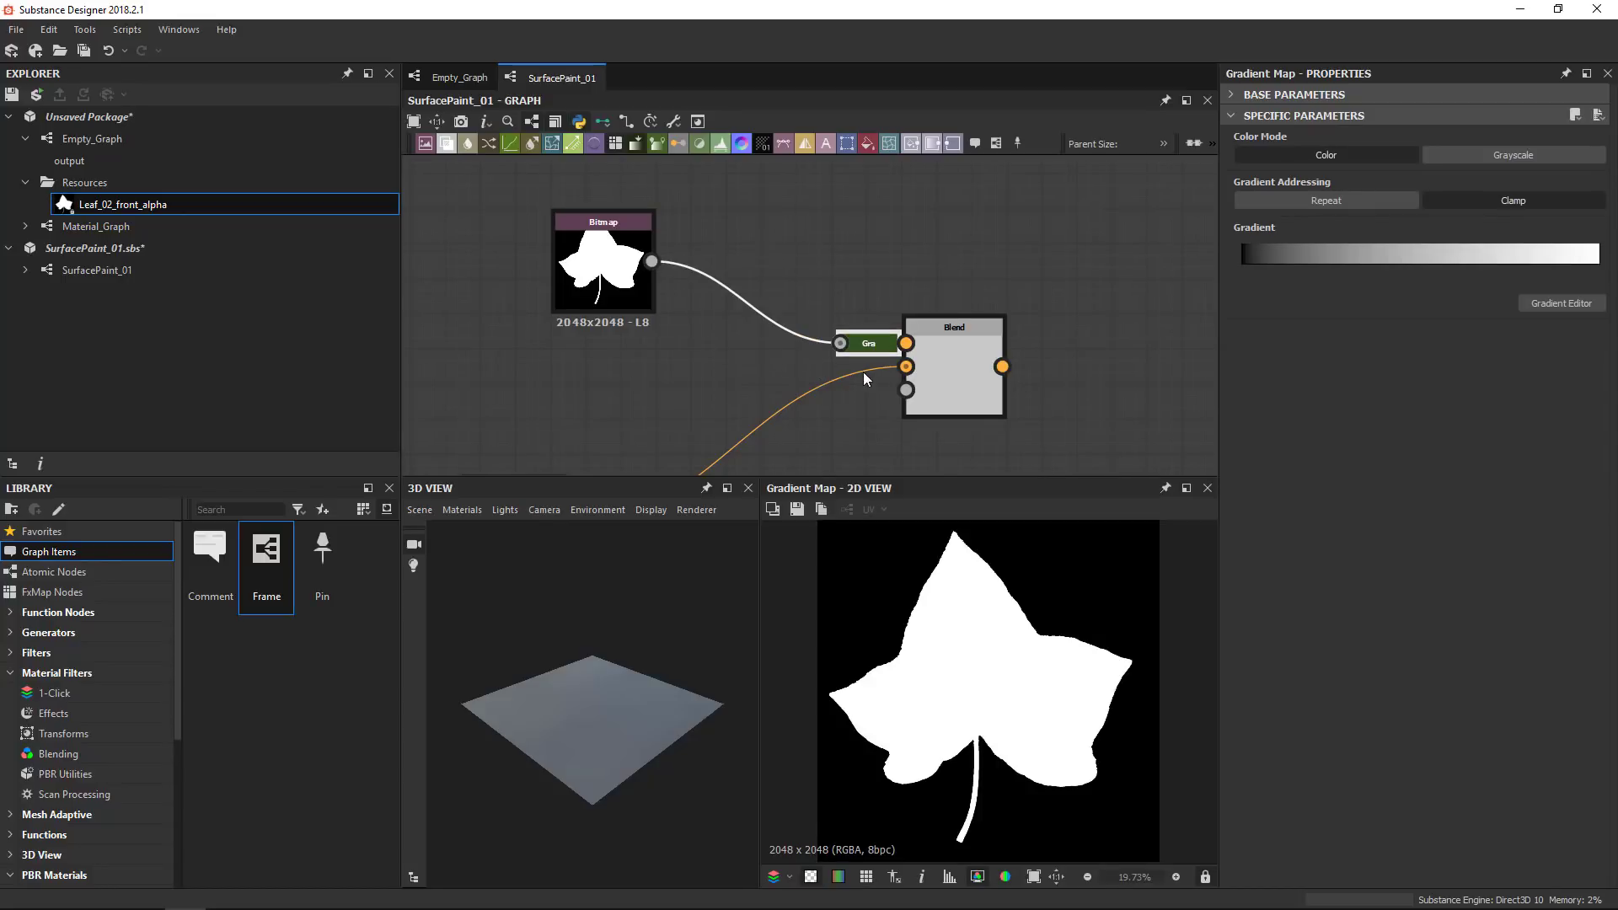
# Delete the Bitmap, Gradient Map, Blend and Uniform Color nodes
pyautogui.scroll(-4, 780, 376)
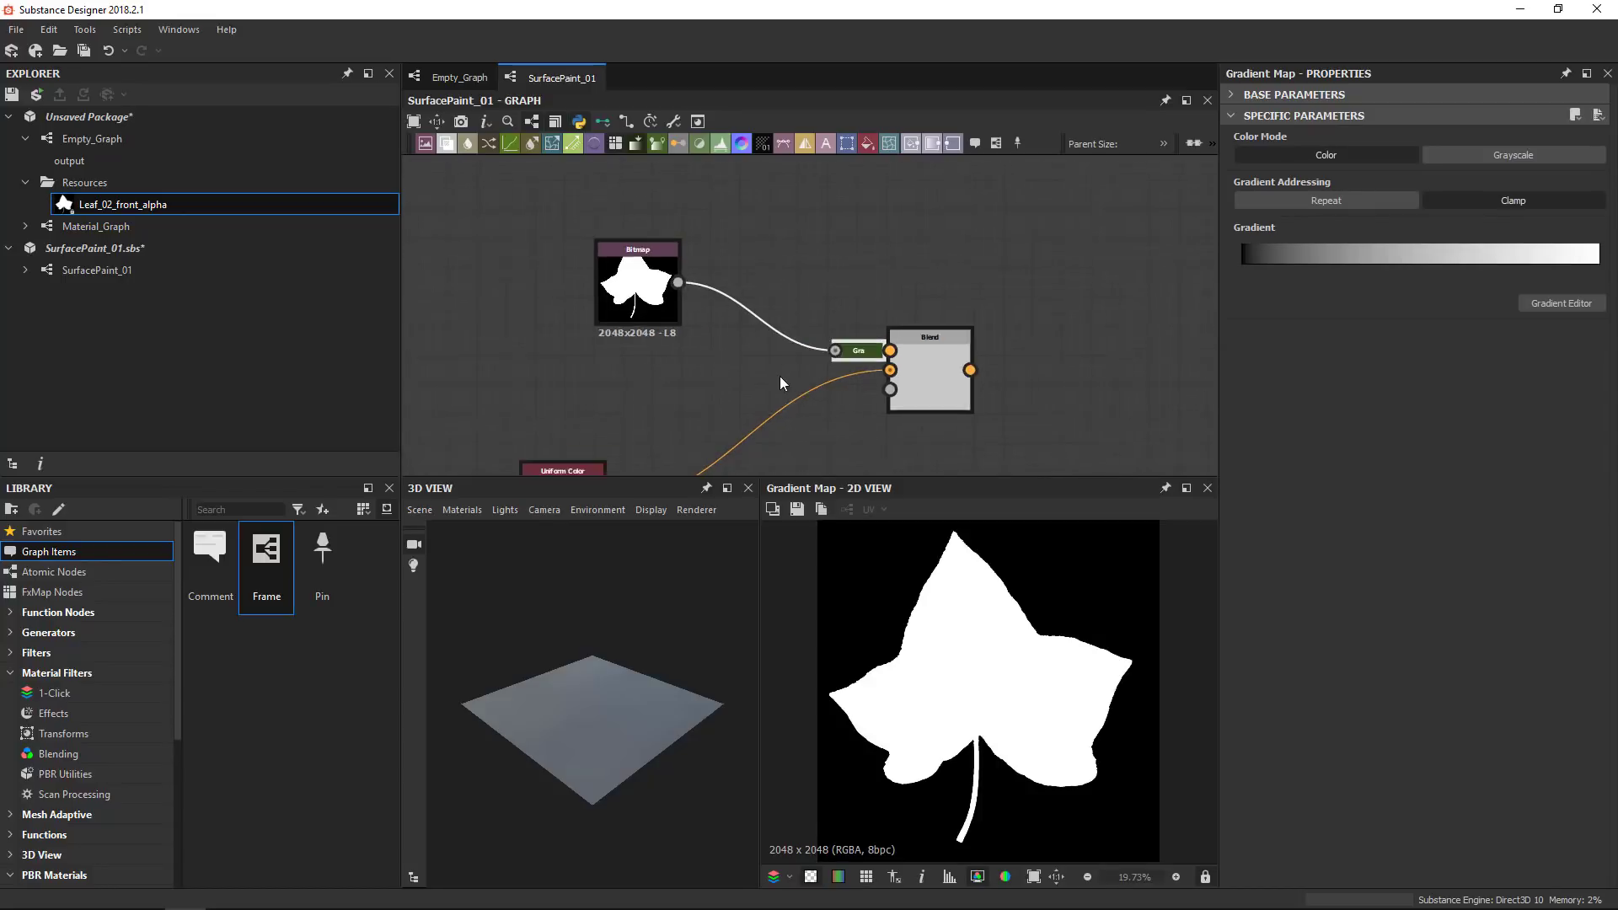
pyautogui.moveTo(584, 350); pyautogui.dragTo(929, 443)
pyautogui.press('Delete')
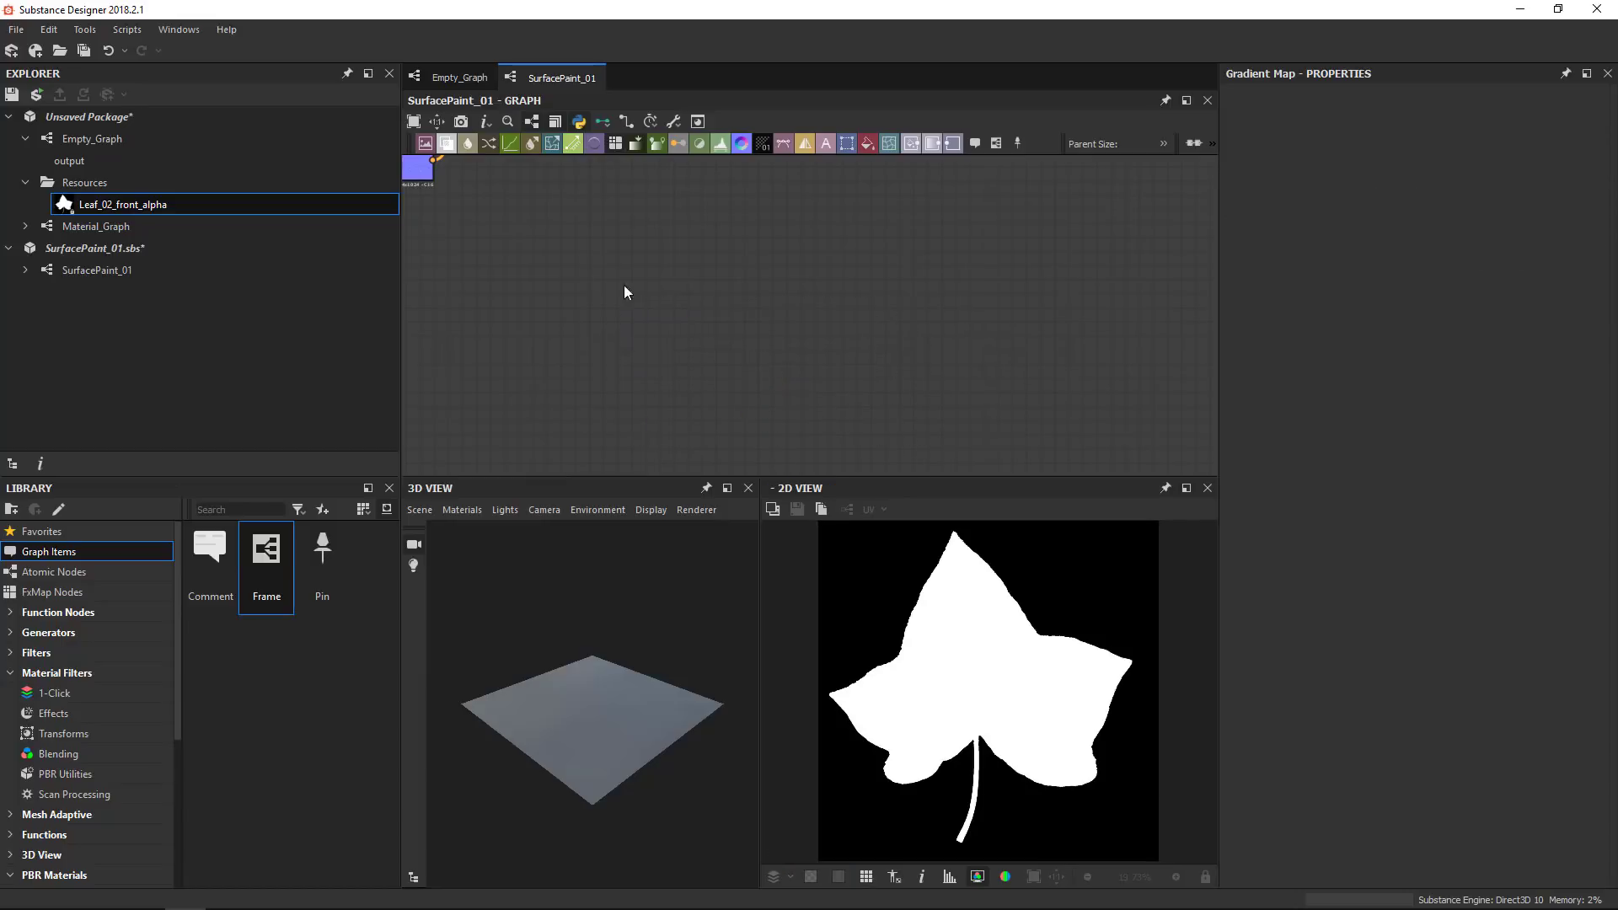
pyautogui.moveTo(623, 285); pyautogui.dragTo(909, 412, button='middle')
pyautogui.scroll(2, 807, 336)
pyautogui.scroll(2, 770, 379)
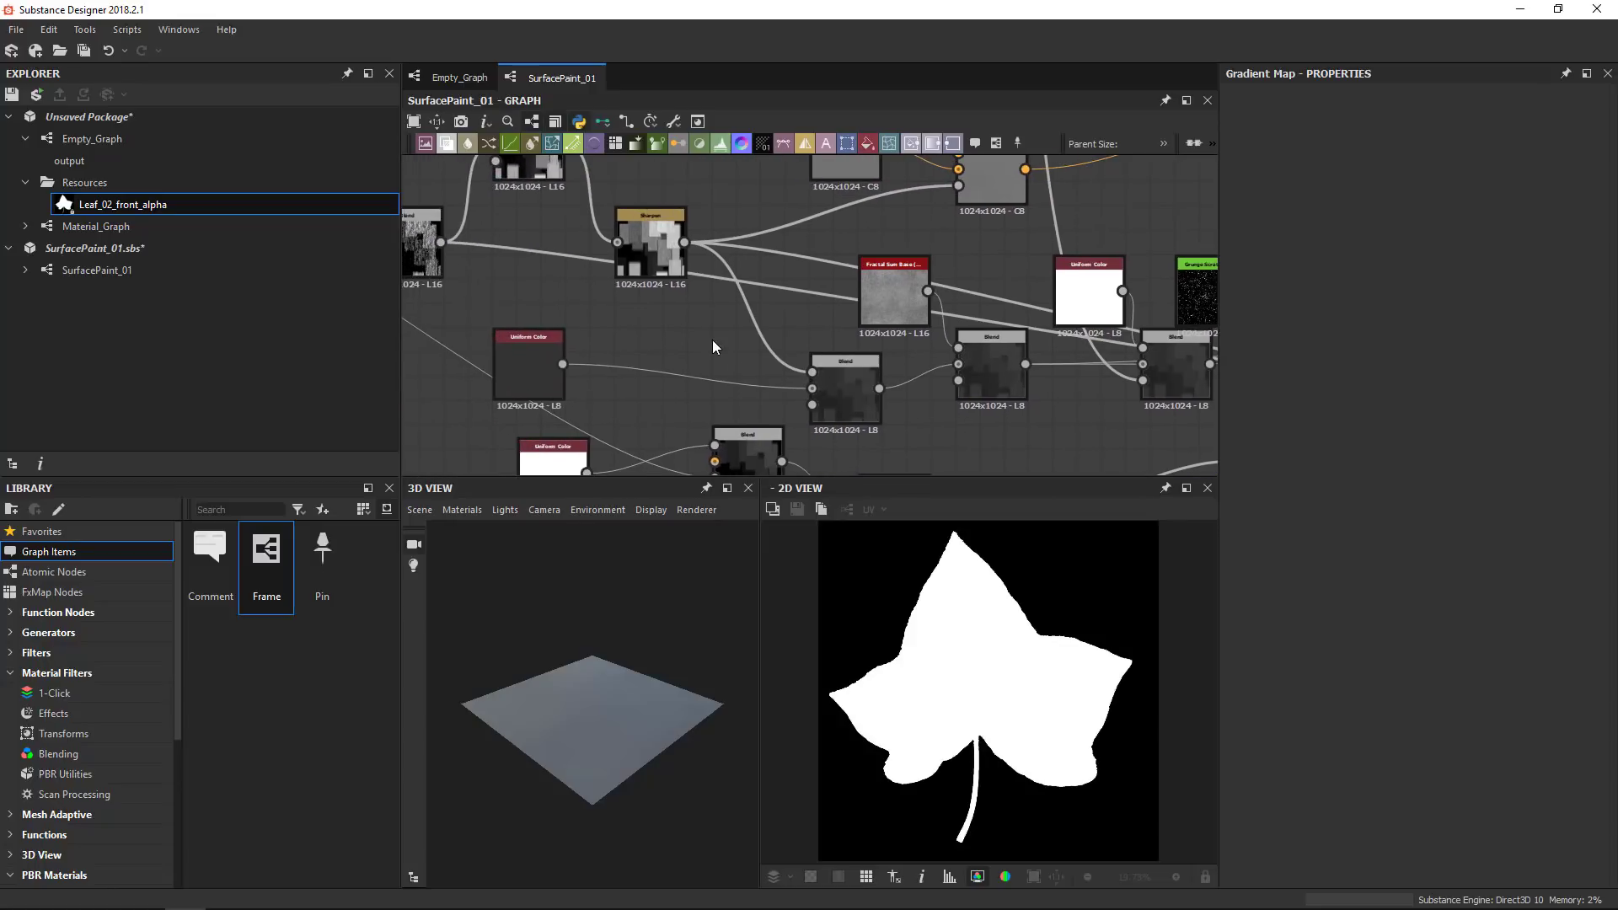
pyautogui.moveTo(712, 341); pyautogui.dragTo(684, 308, button='middle')
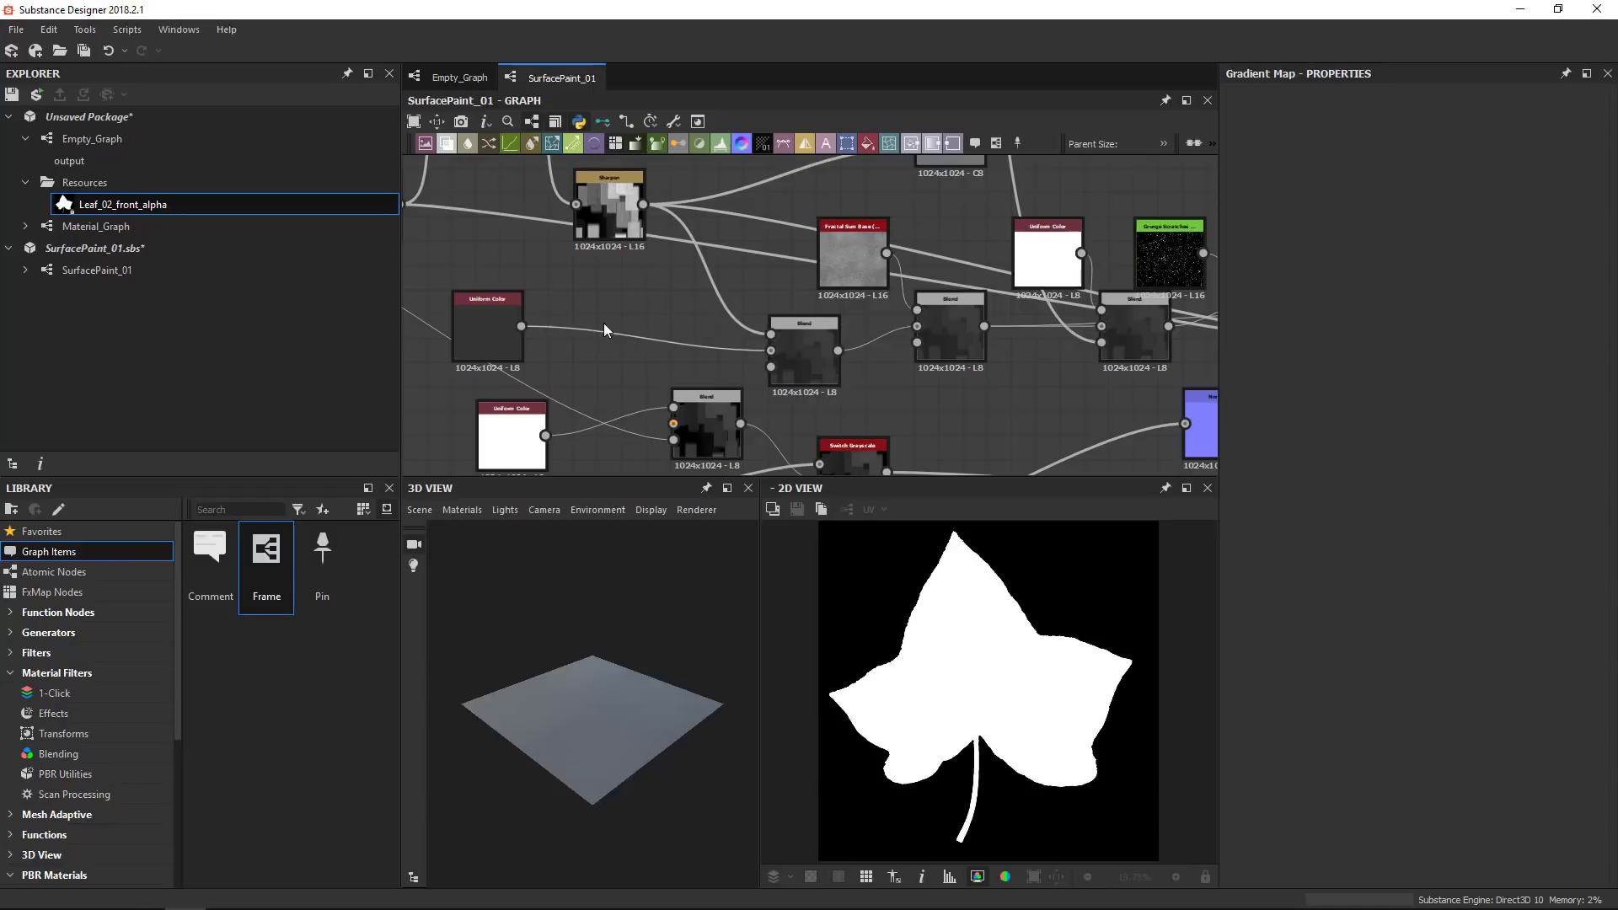
pyautogui.scroll(3, 512, 379)
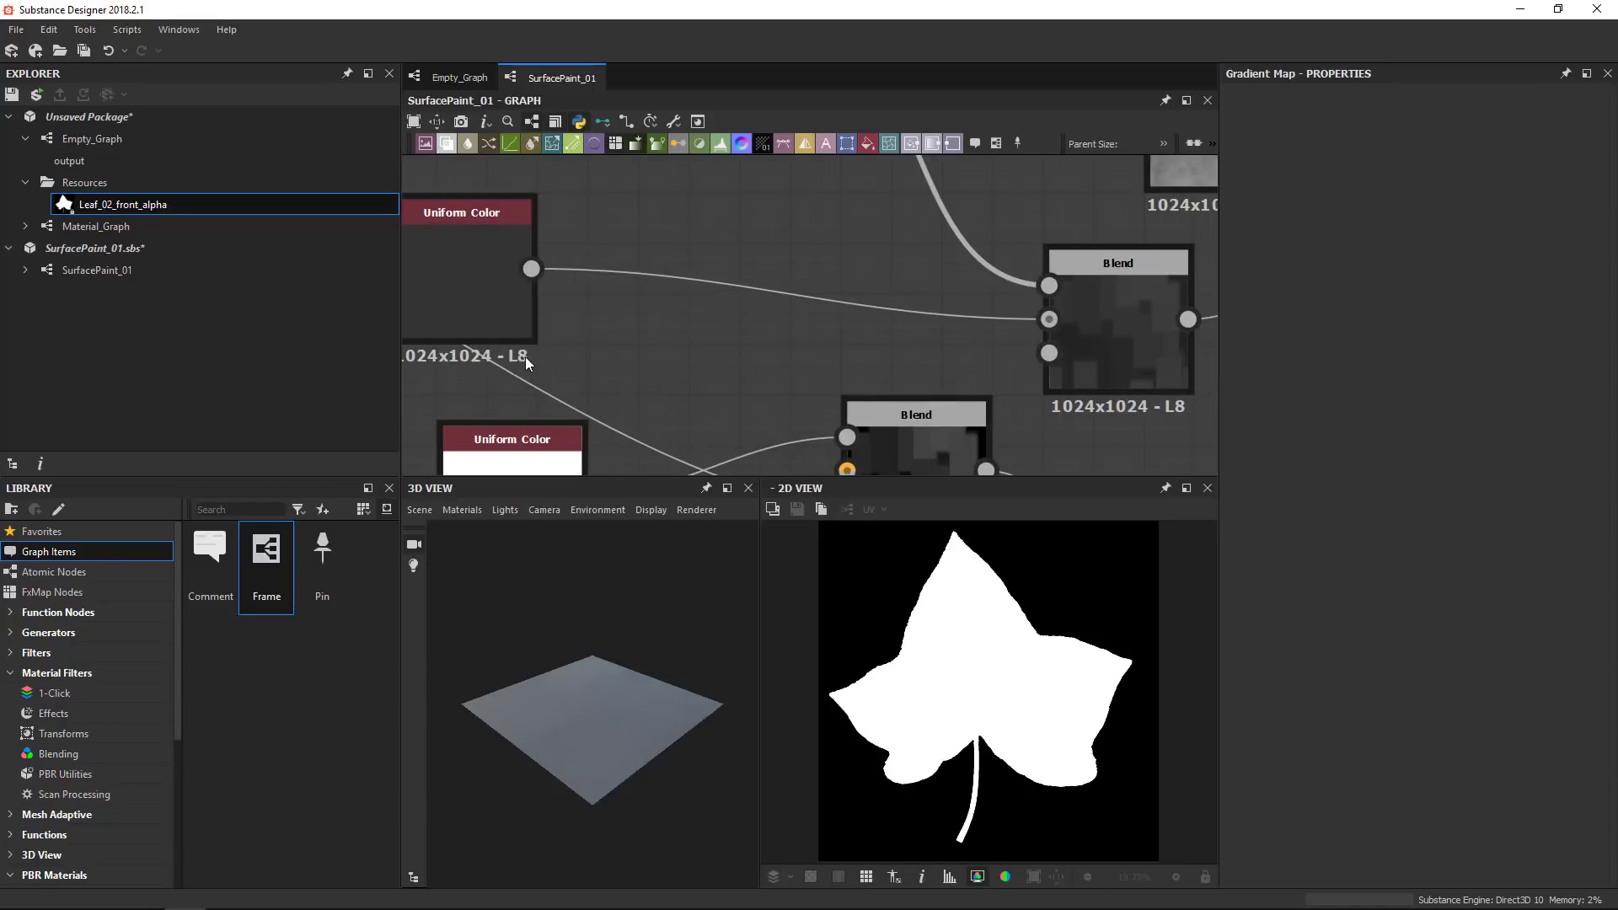
pyautogui.moveTo(675, 292); pyautogui.dragTo(767, 300, button='middle')
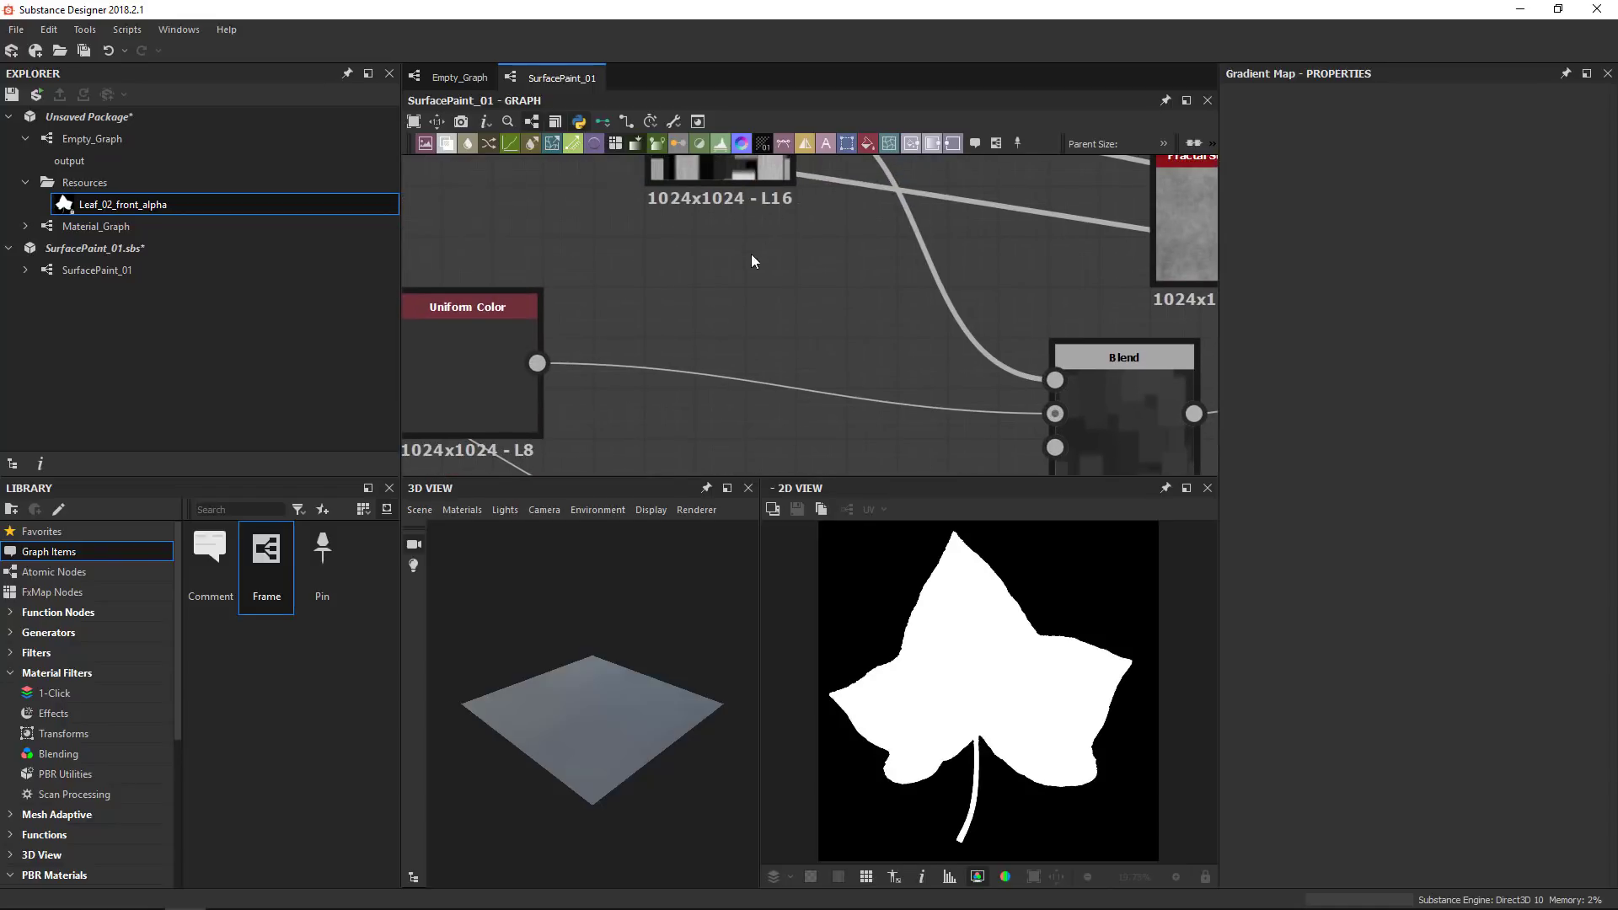
pyautogui.scroll(-3, 752, 256)
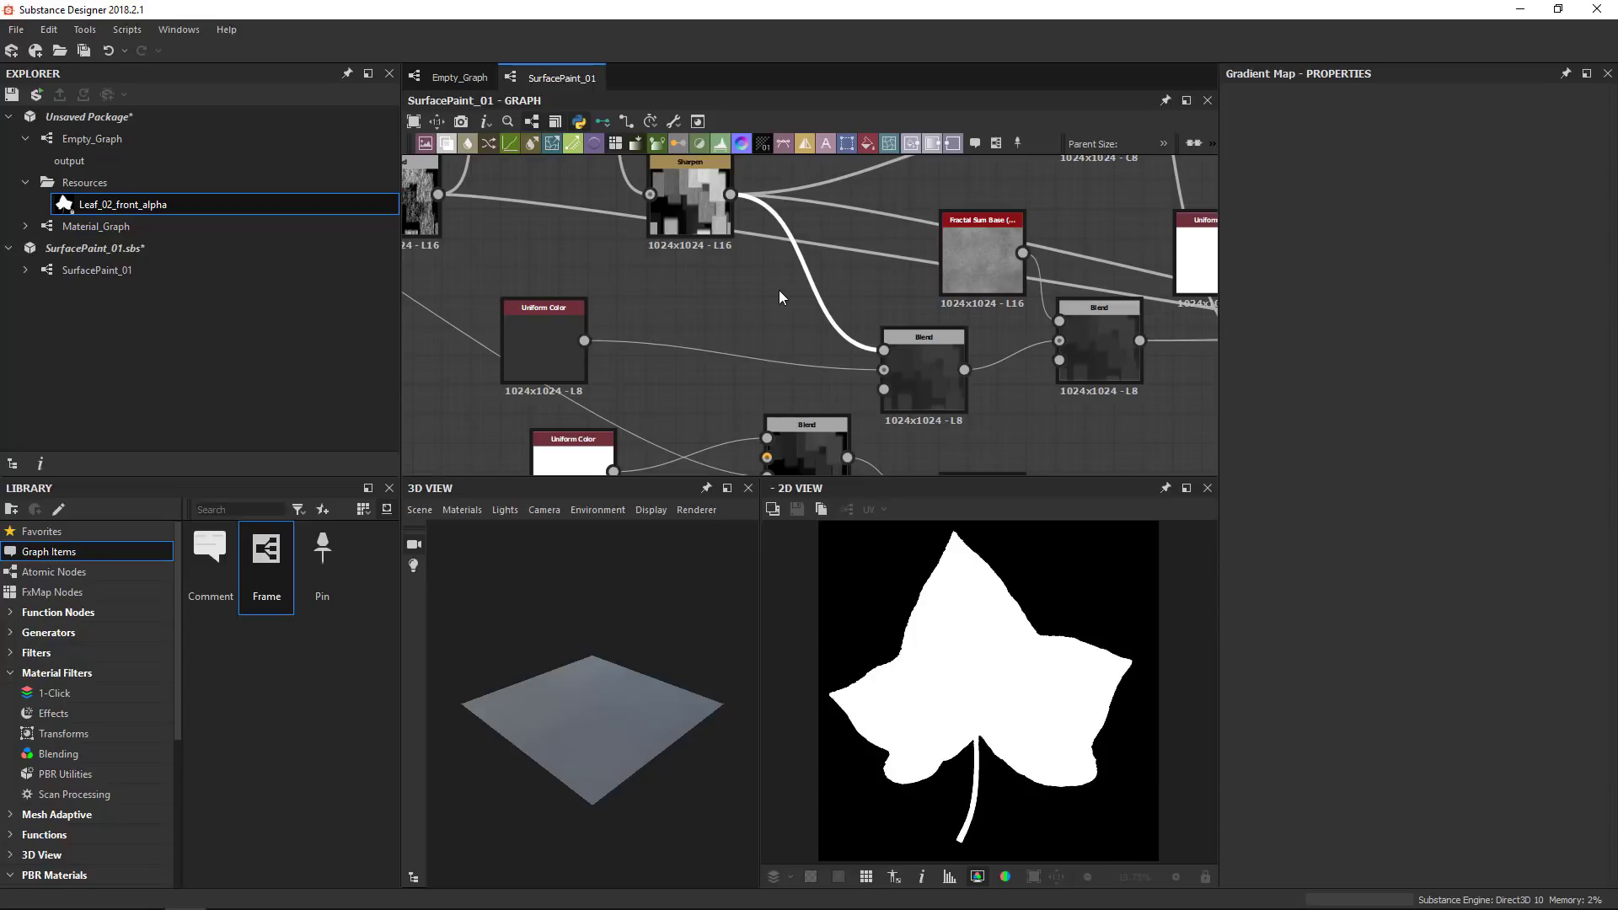
pyautogui.scroll(-5, 777, 308)
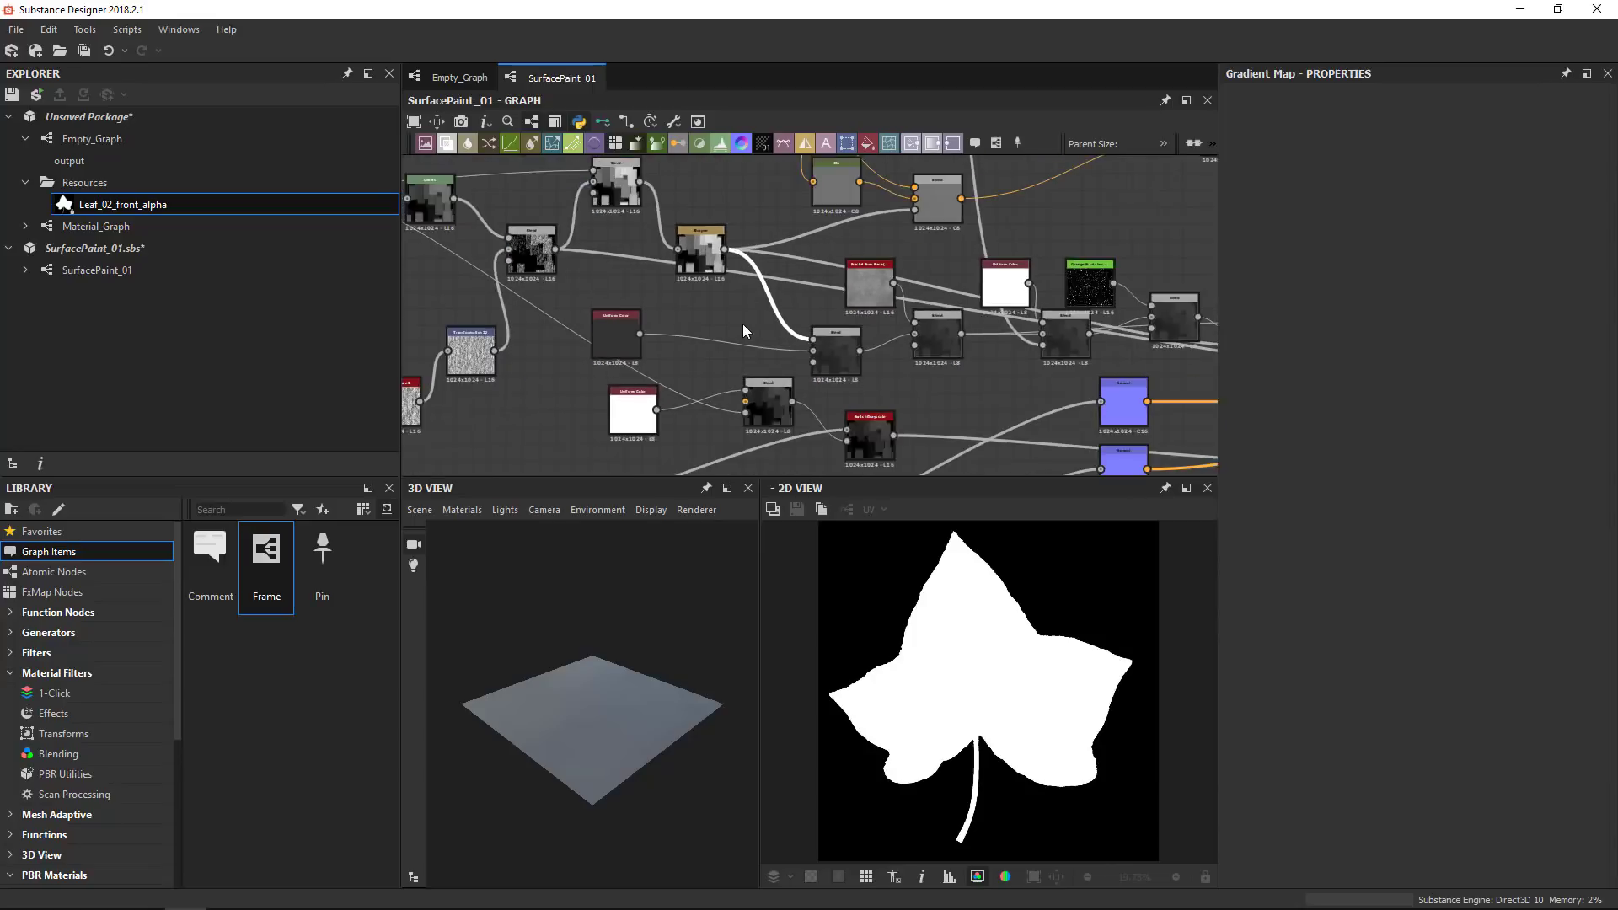
# Switch the graph links to straight right-angled style, then back to curved
pyautogui.moveTo(863, 357); pyautogui.dragTo(777, 317, button='middle')
pyautogui.scroll(-2, 801, 433)
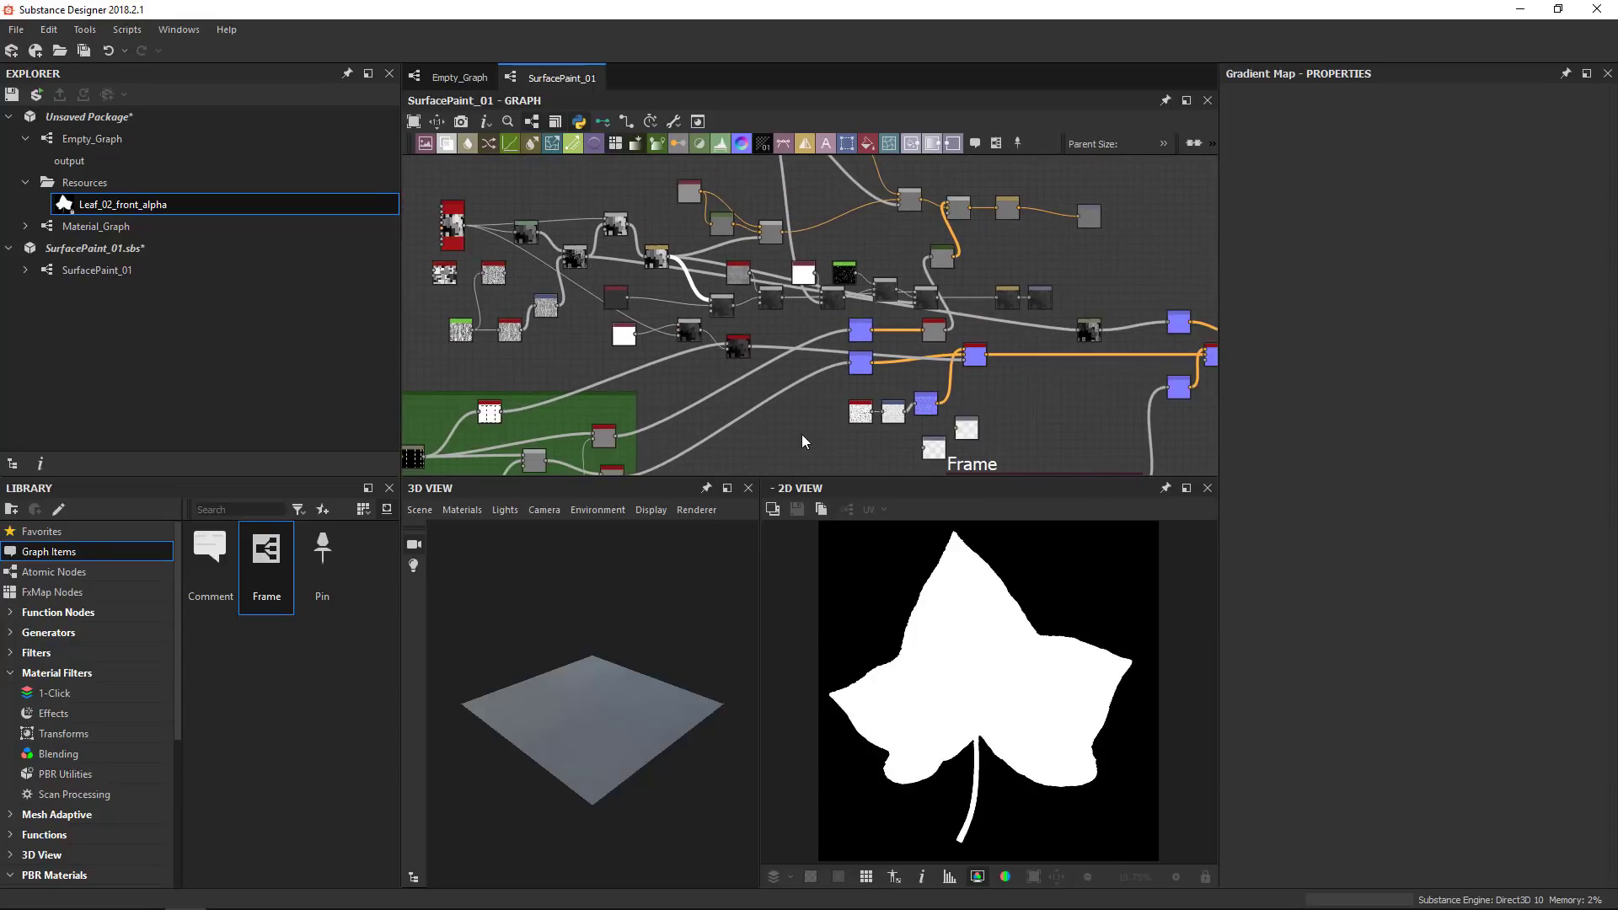
pyautogui.moveTo(801, 433); pyautogui.dragTo(808, 396, button='middle')
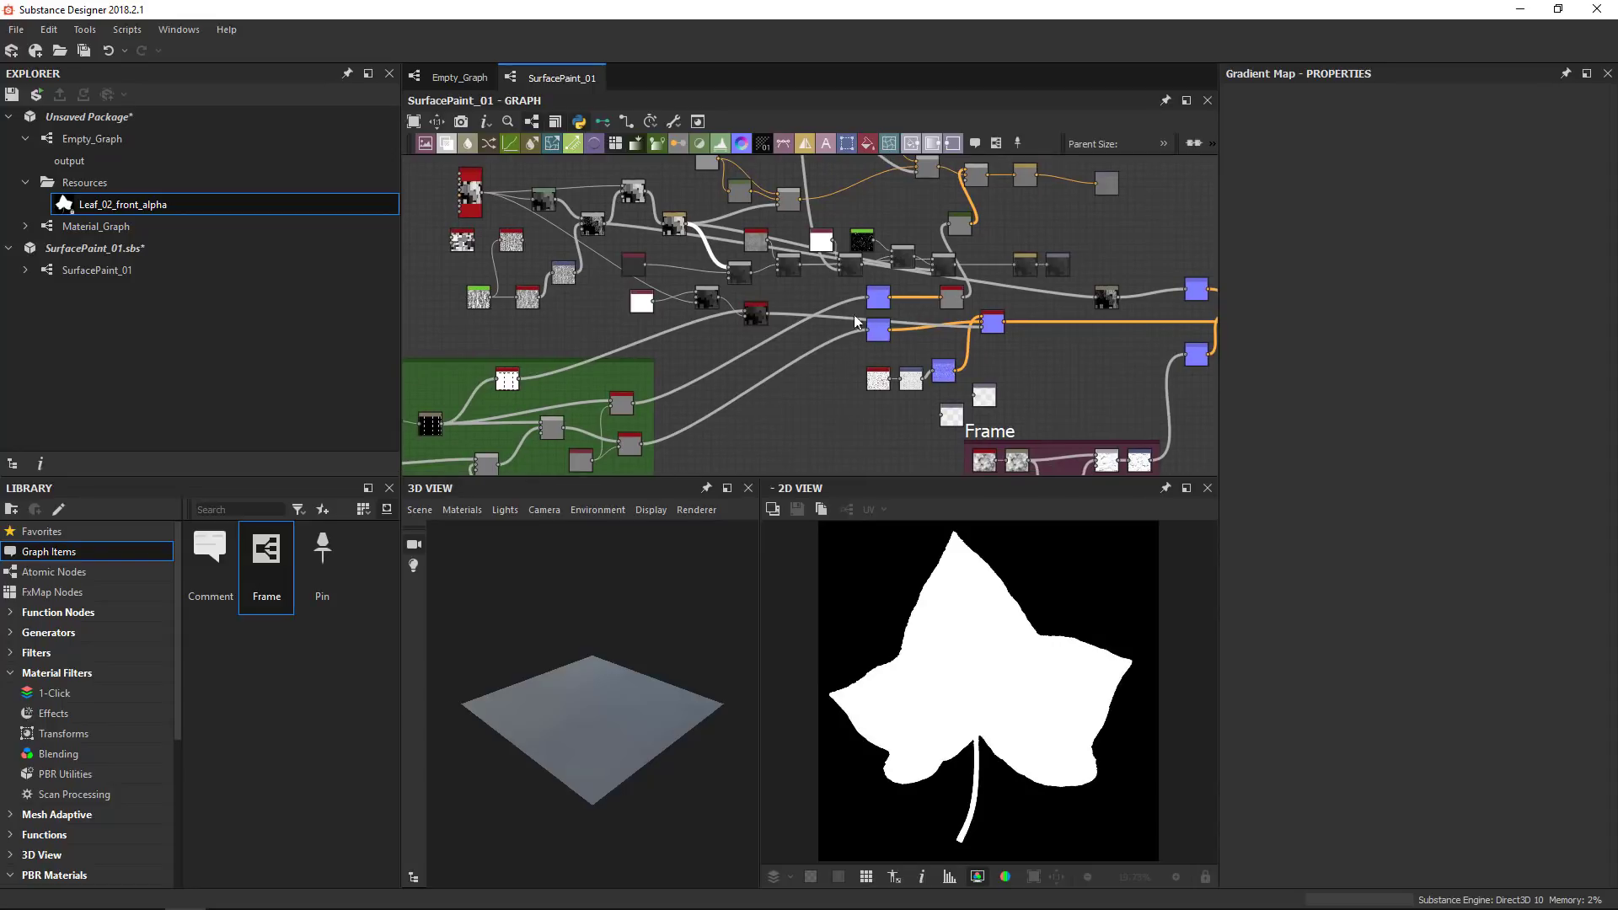
pyautogui.click(625, 123)
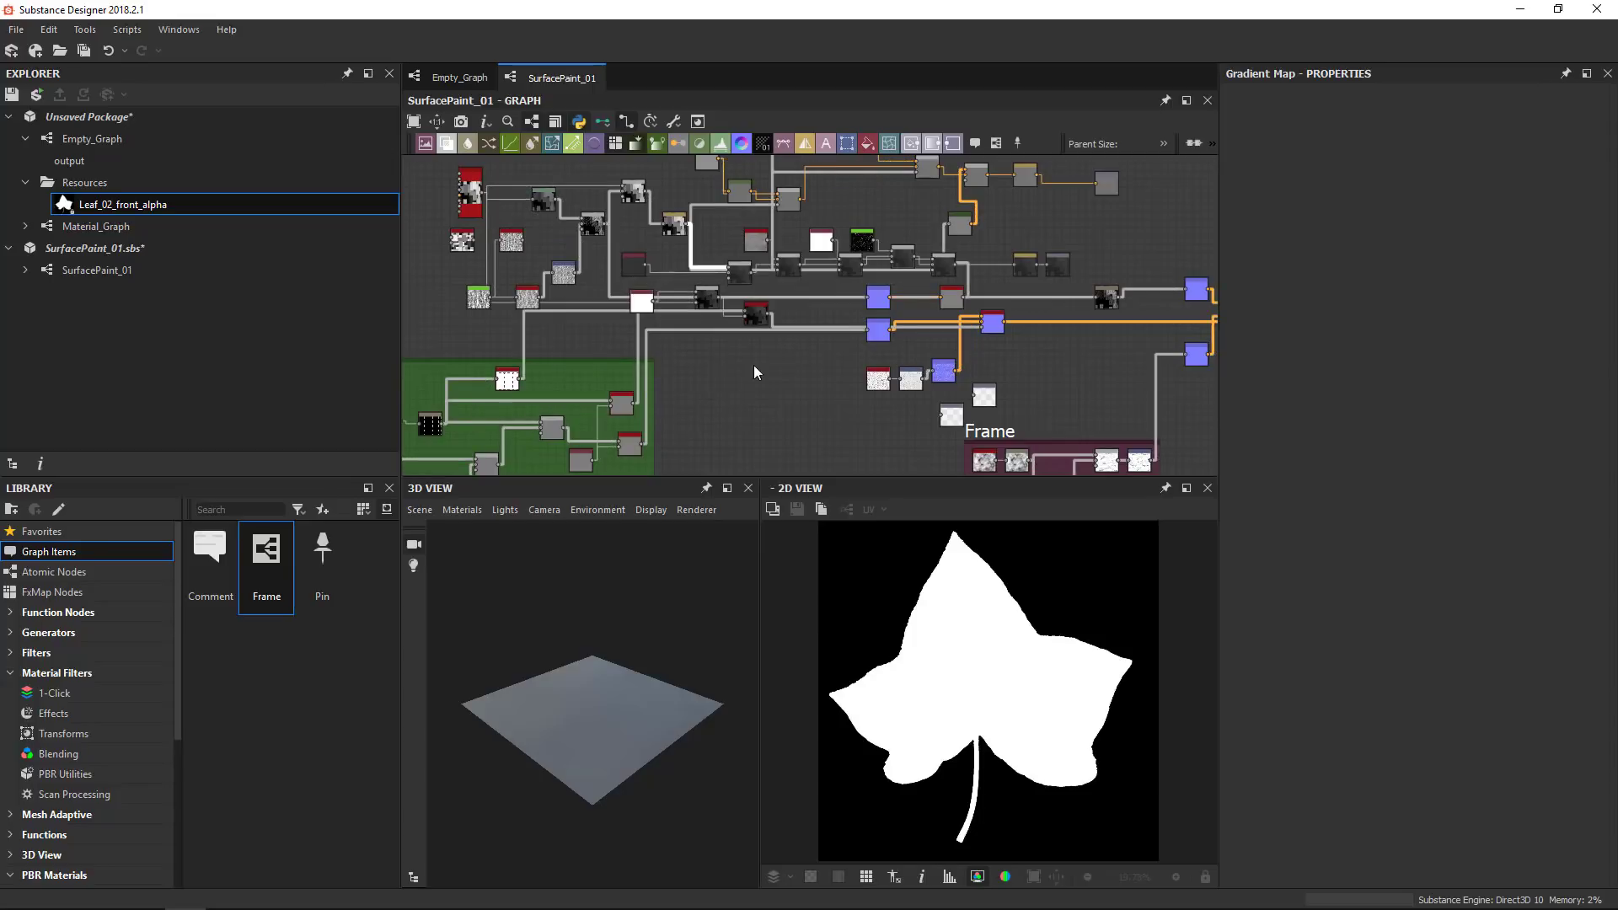
pyautogui.scroll(-2, 754, 372)
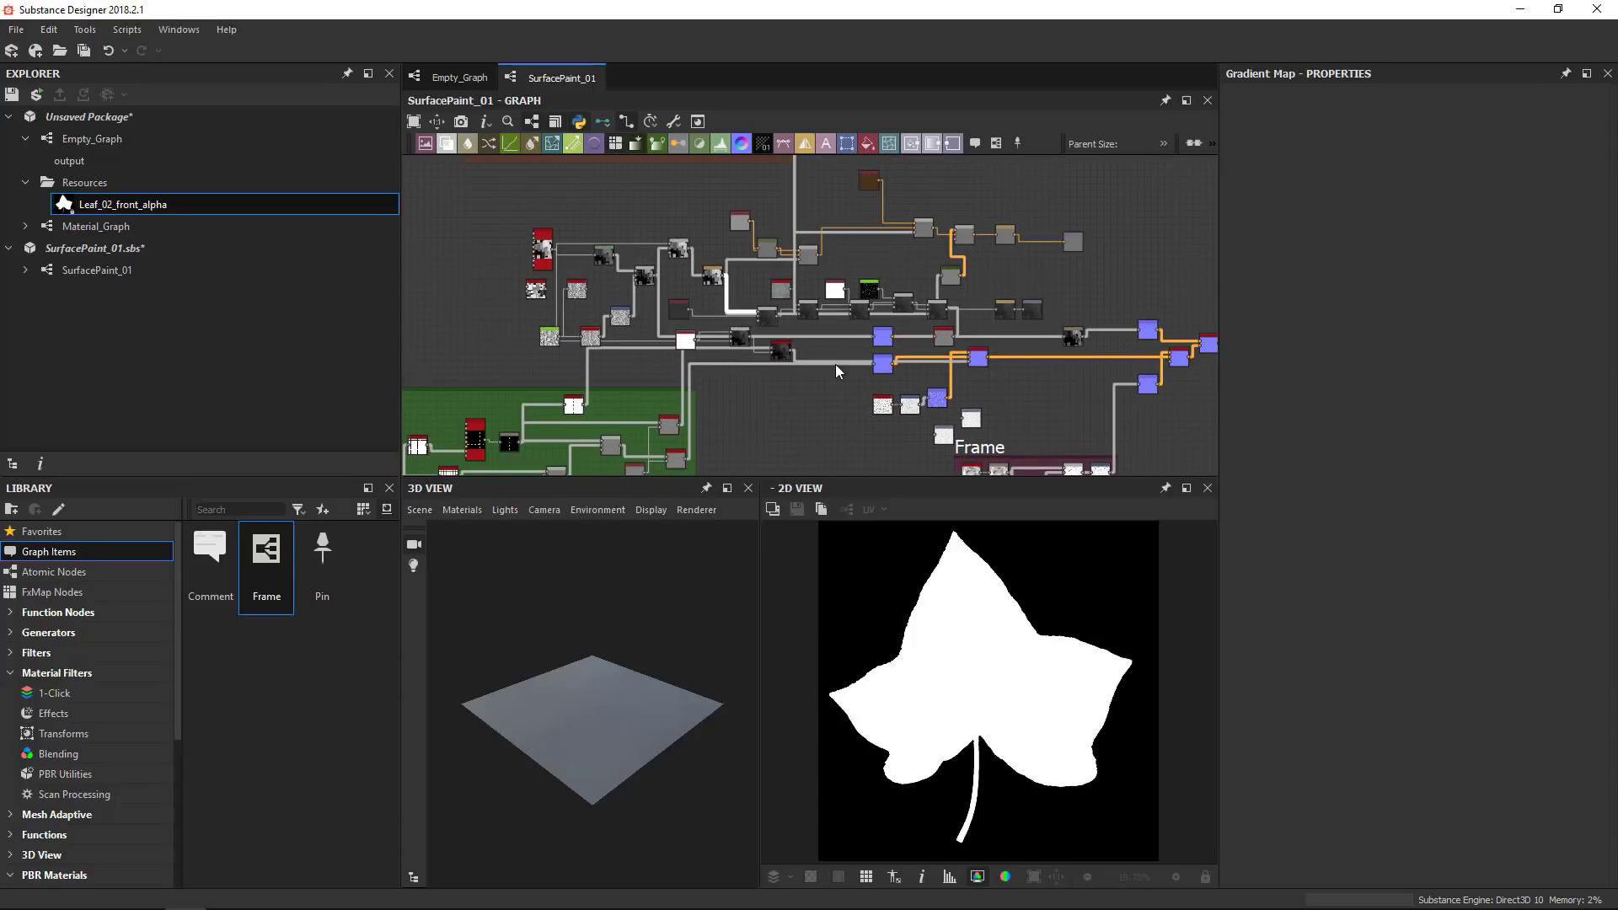
pyautogui.click(625, 121)
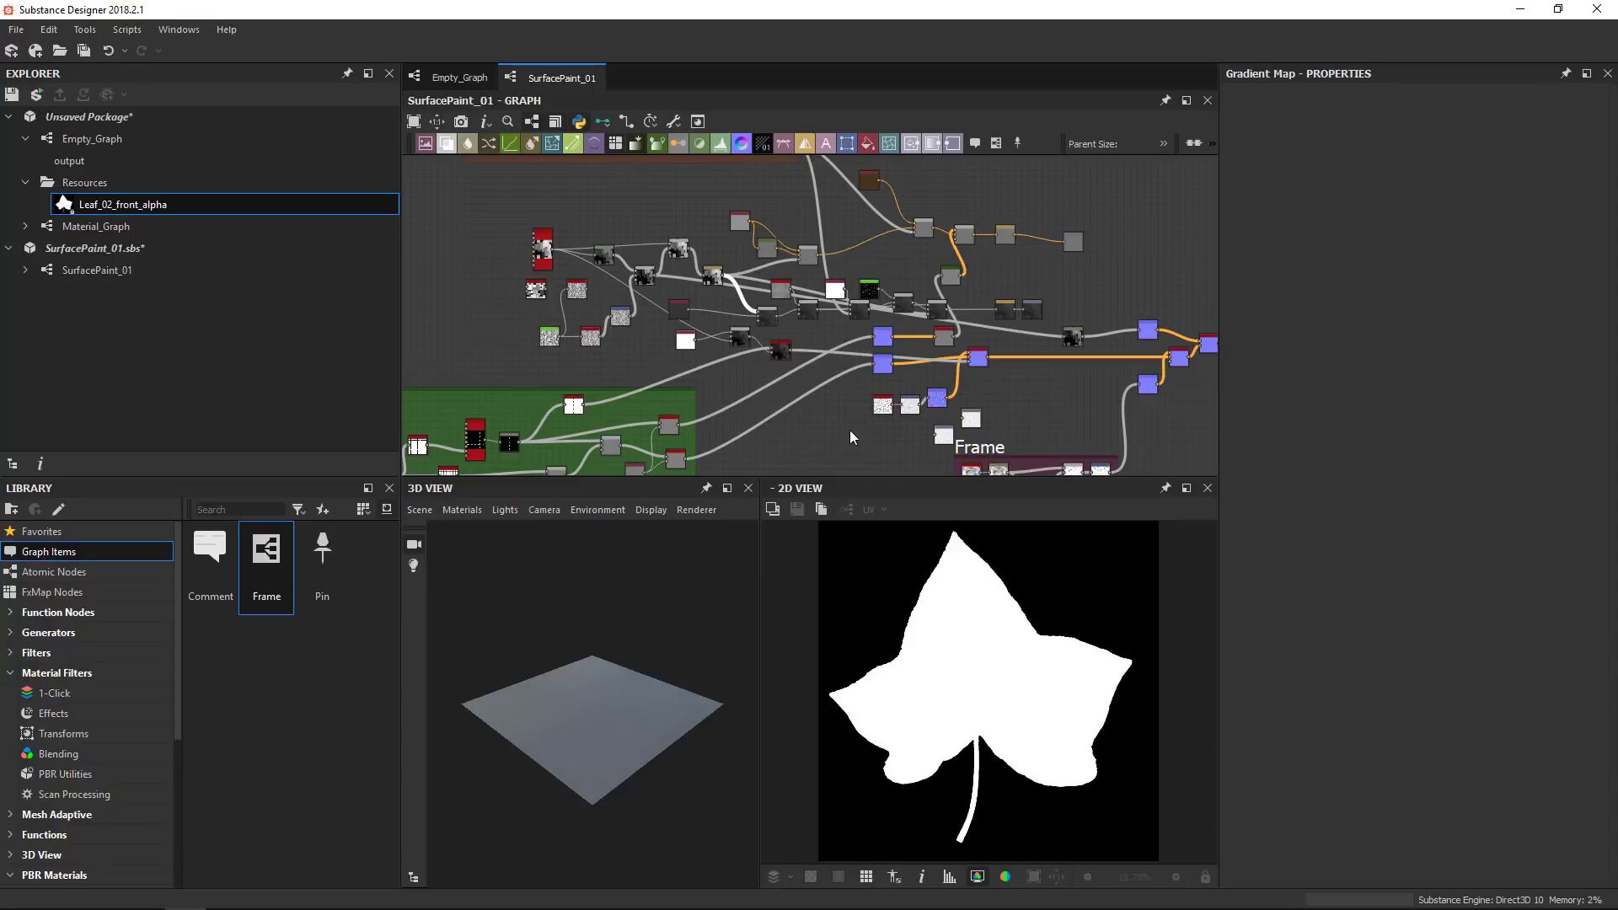
# With Alt+Shift, add a bend point that routes the long link up-left past other nodes
pyautogui.moveTo(795, 420); pyautogui.dragTo(836, 388, button='middle')
pyautogui.scroll(2, 838, 391)
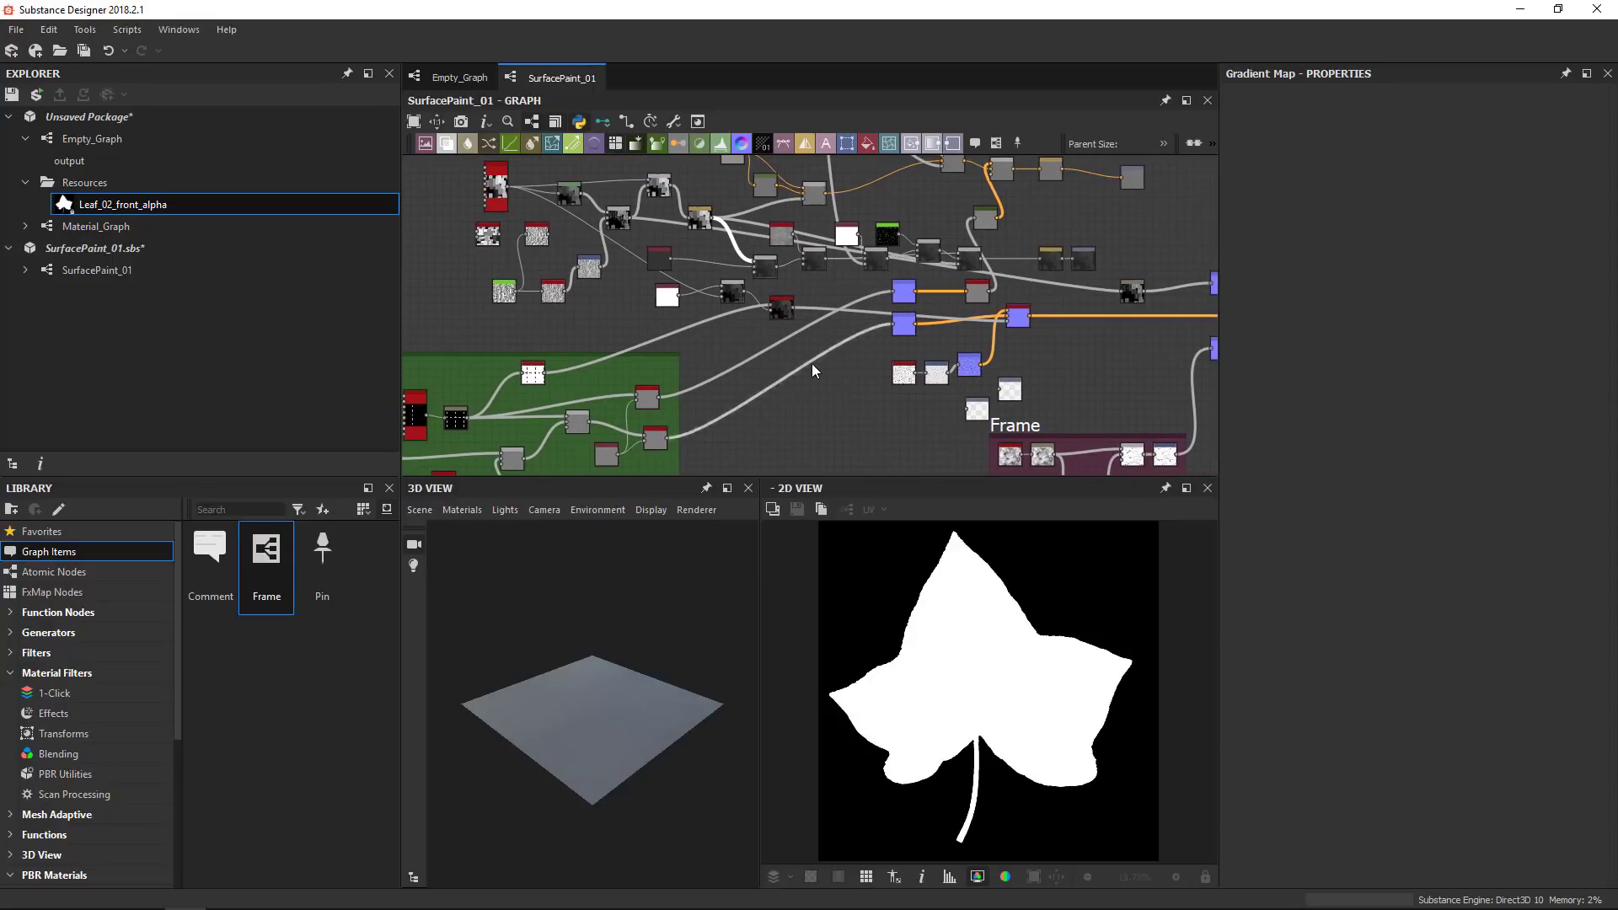
pyautogui.moveTo(731, 236); pyautogui.dragTo(733, 299, button='middle')
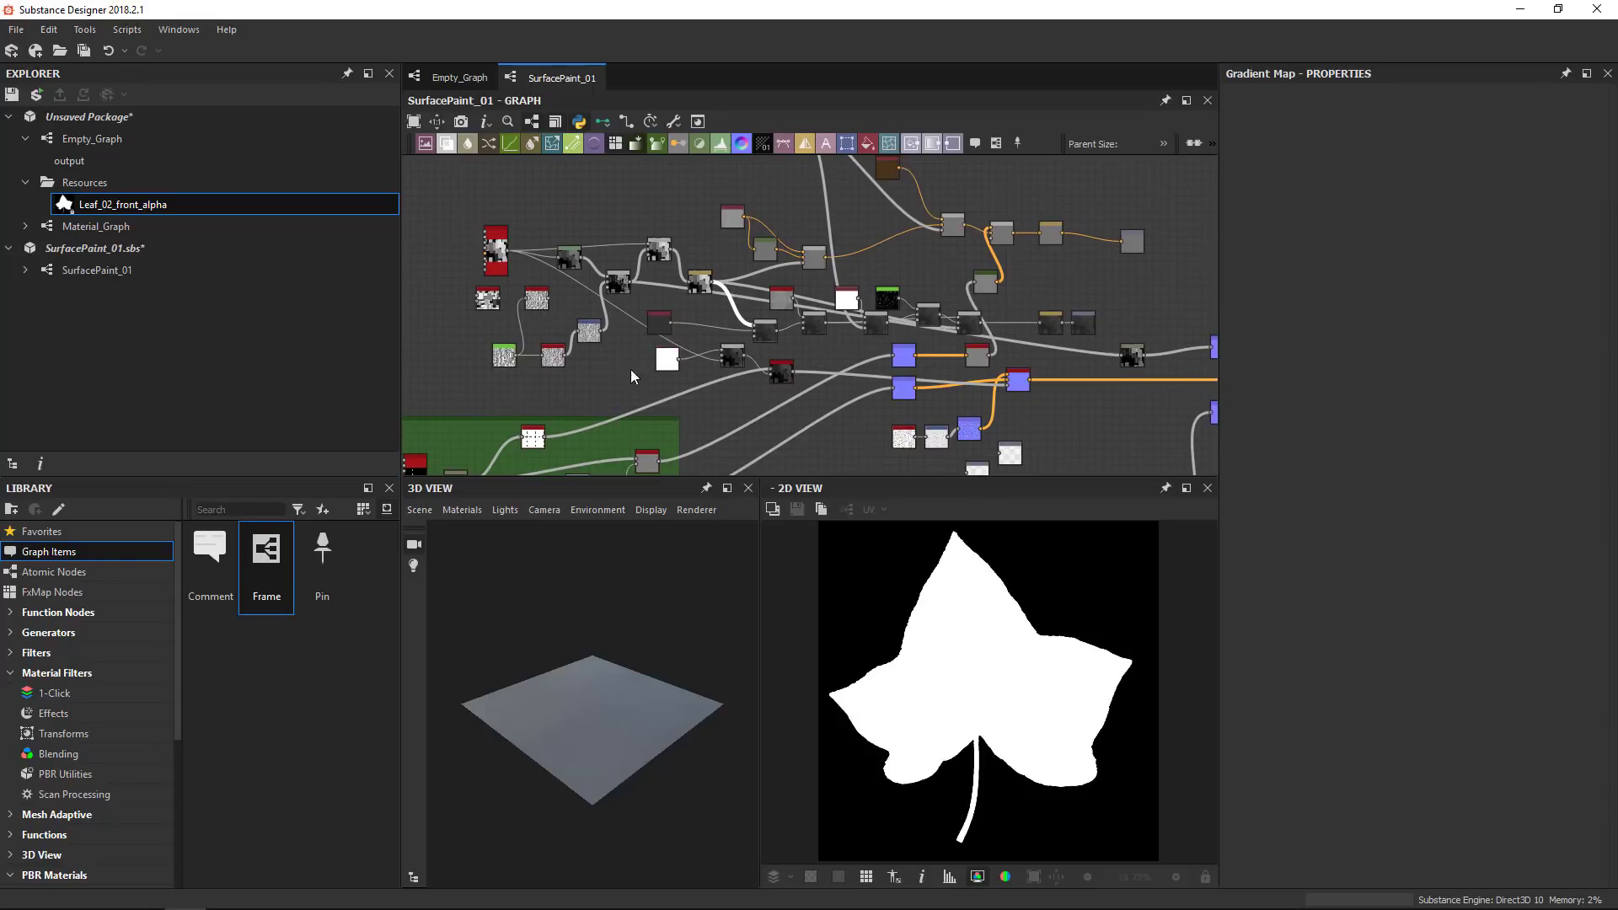
pyautogui.moveTo(630, 369); pyautogui.dragTo(622, 295, button='middle')
pyautogui.moveTo(592, 441); pyautogui.dragTo(655, 412, button='middle')
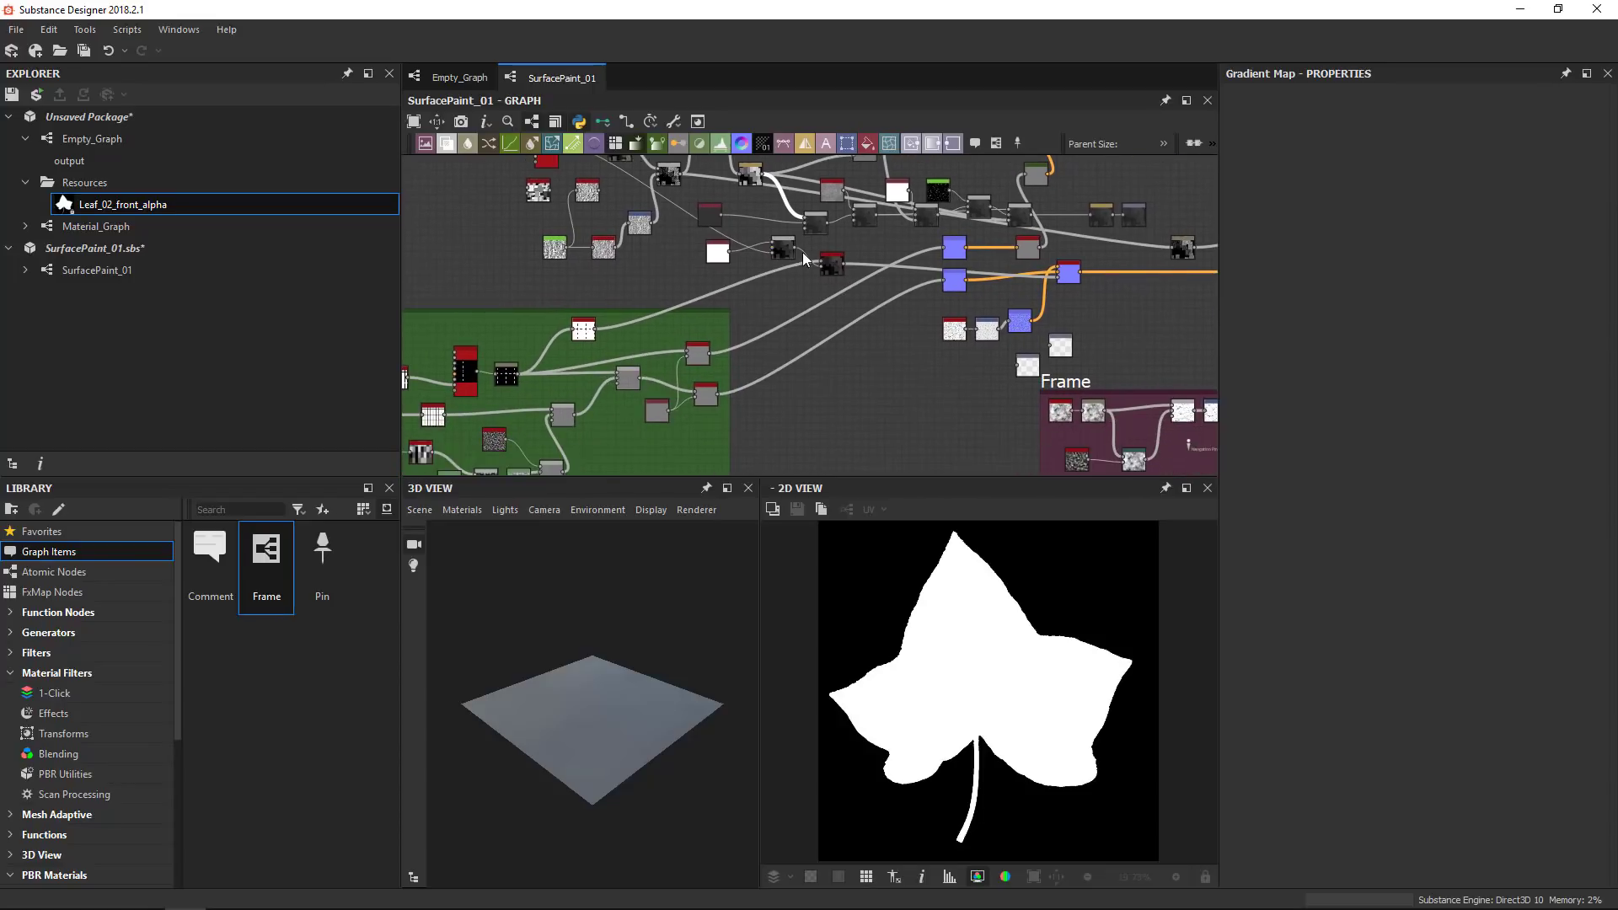
pyautogui.moveTo(802, 252); pyautogui.dragTo(761, 389, button='middle')
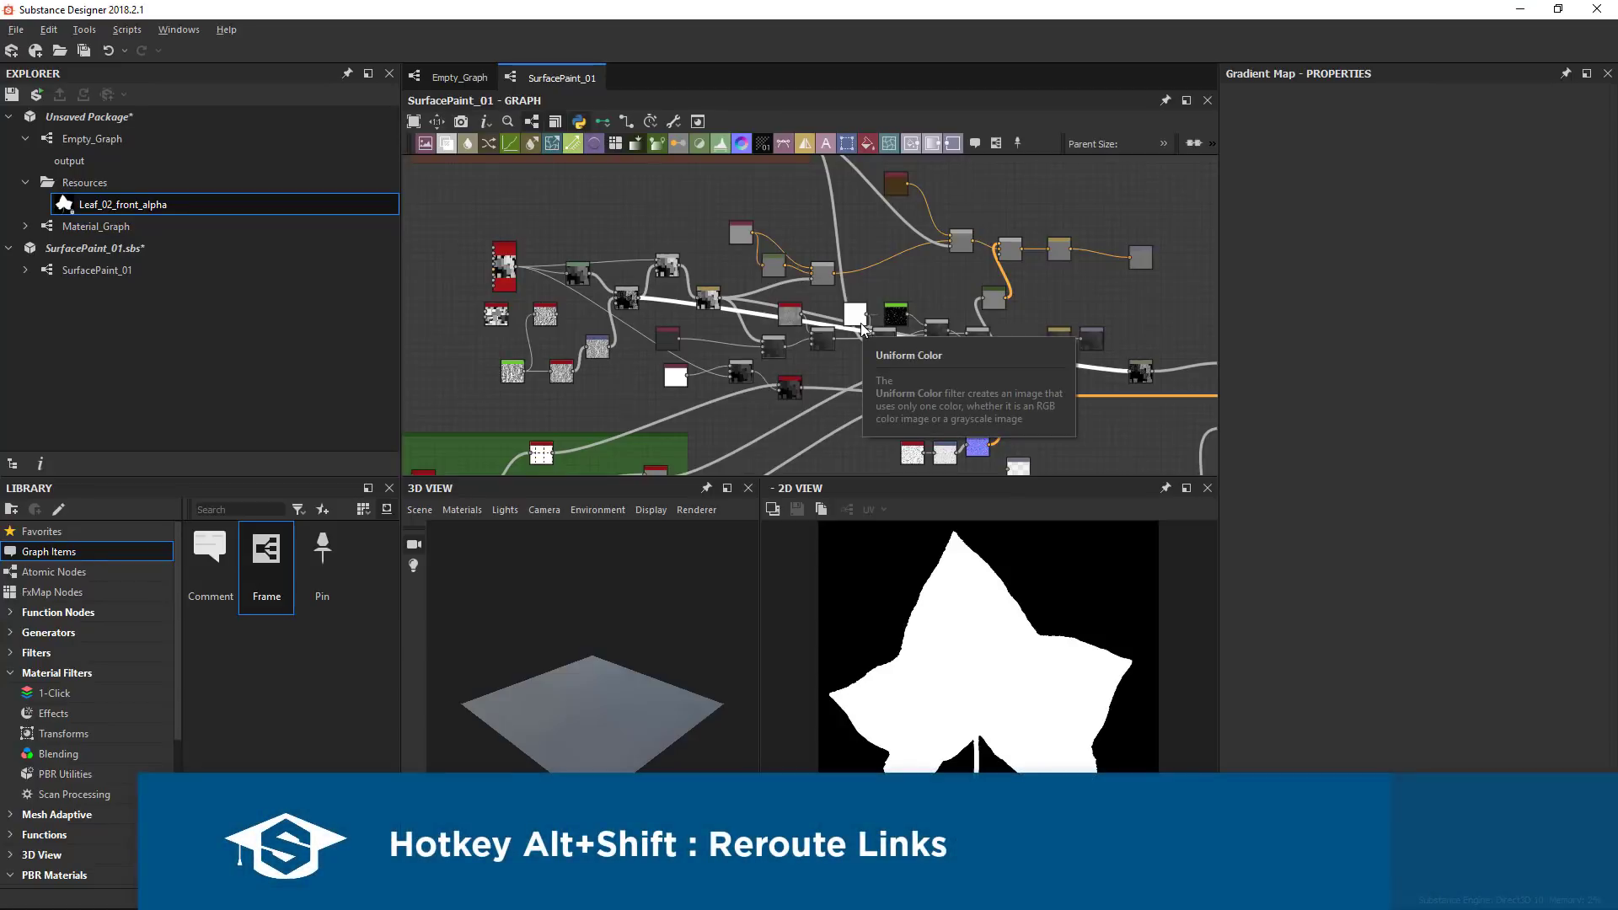
pyautogui.hotkey('alt', 'shift')
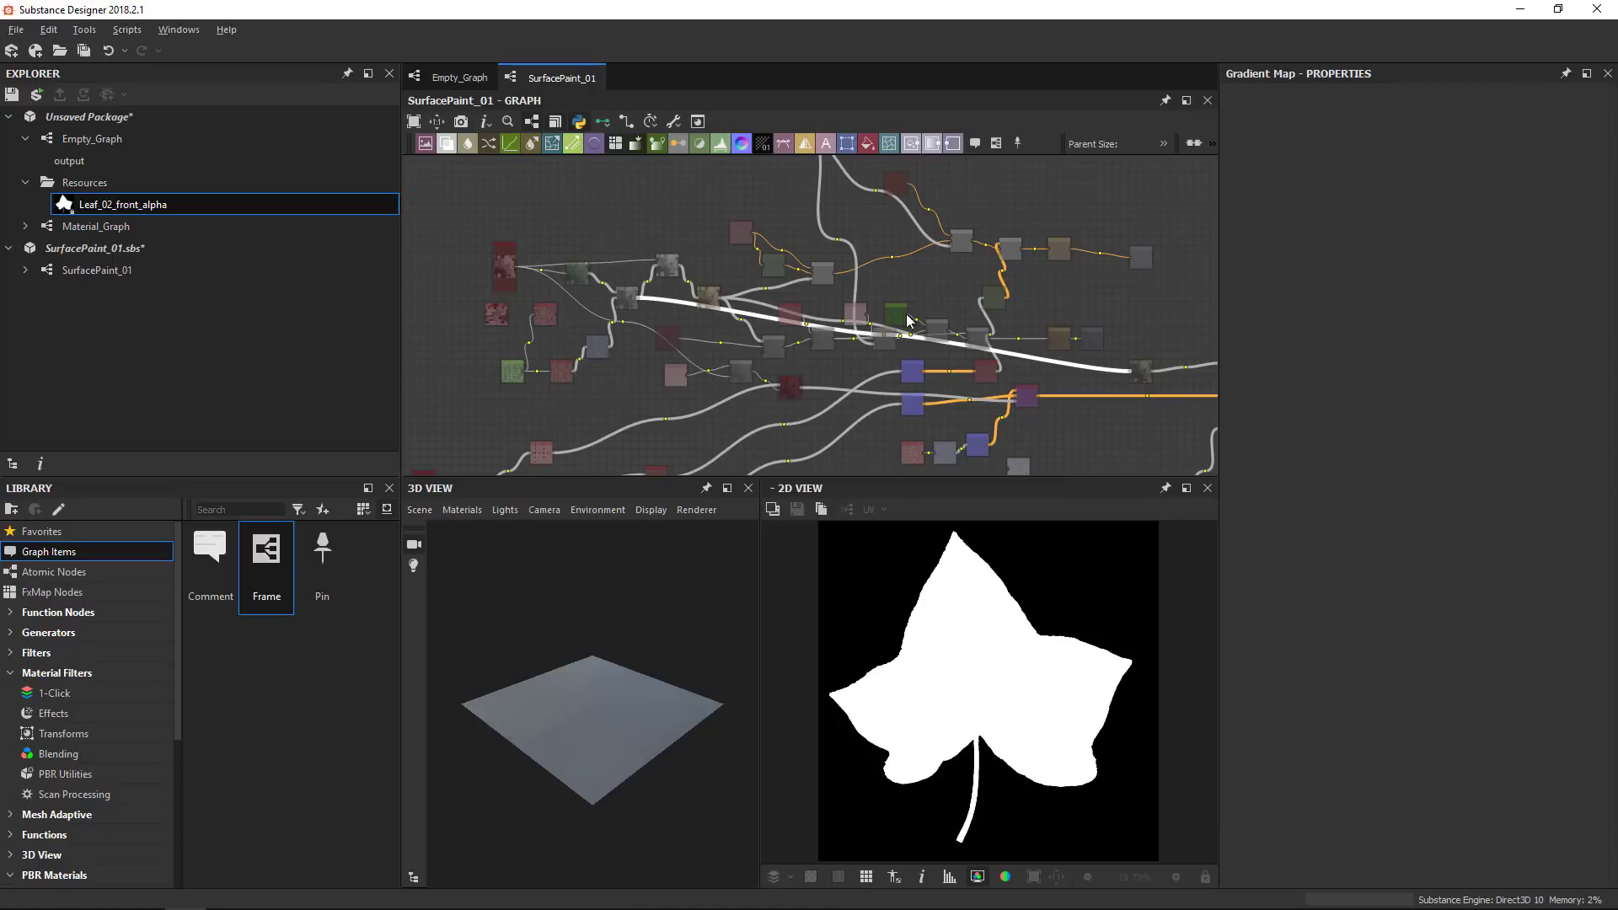
pyautogui.scroll(5, 892, 342)
pyautogui.moveTo(880, 340); pyautogui.dragTo(927, 159)
pyautogui.scroll(-5, 927, 158)
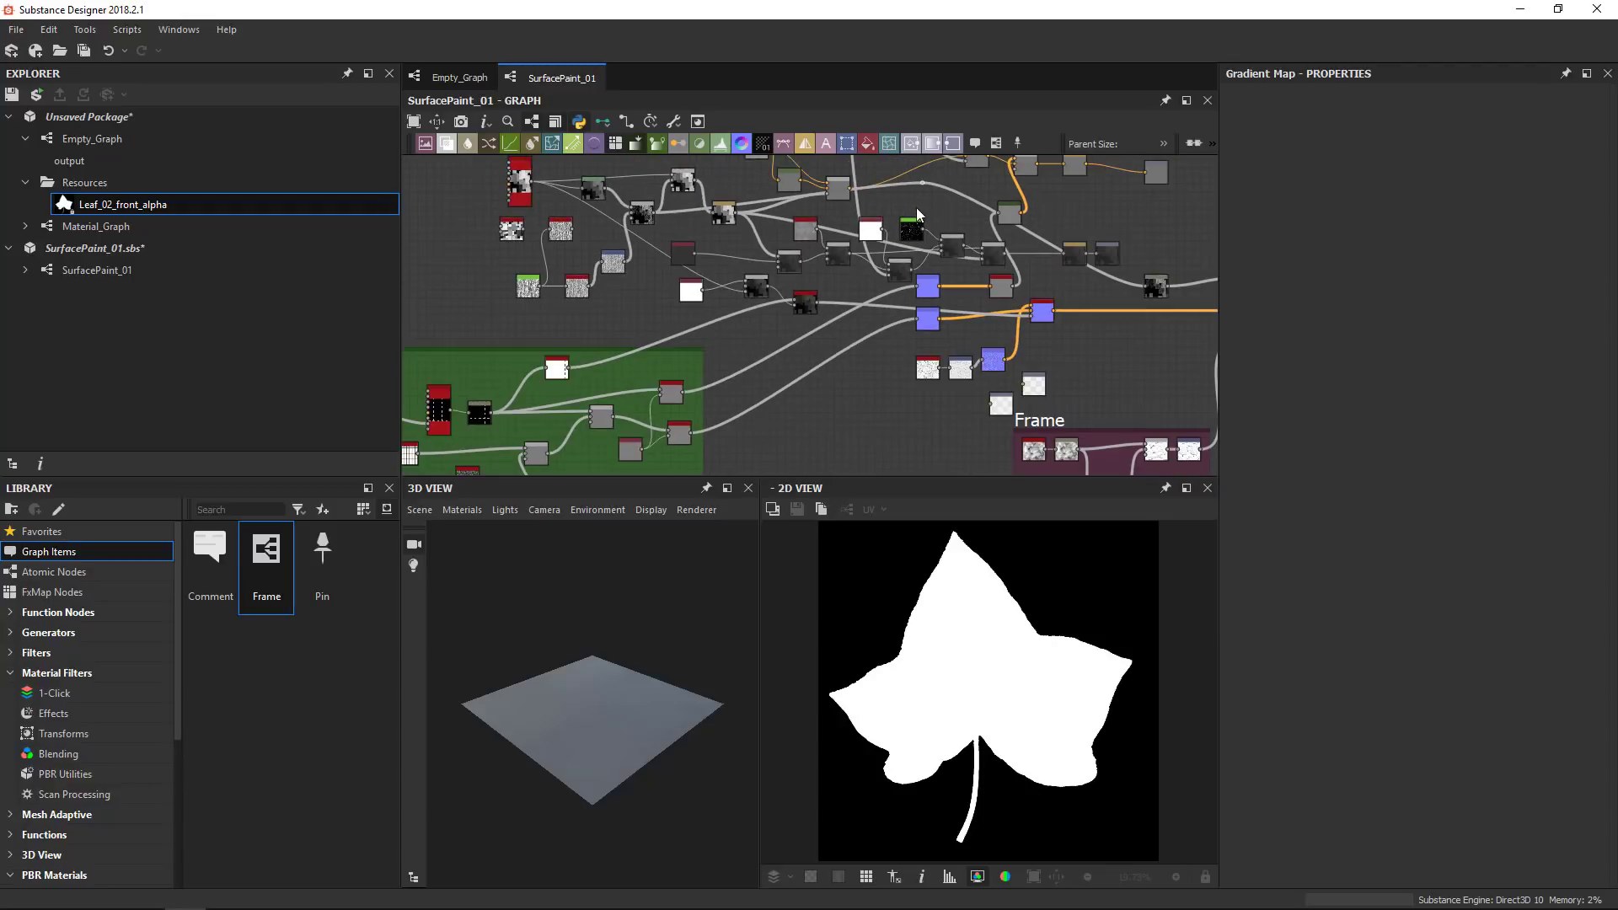
pyautogui.moveTo(917, 207); pyautogui.dragTo(897, 354, button='middle')
pyautogui.scroll(1, 898, 354)
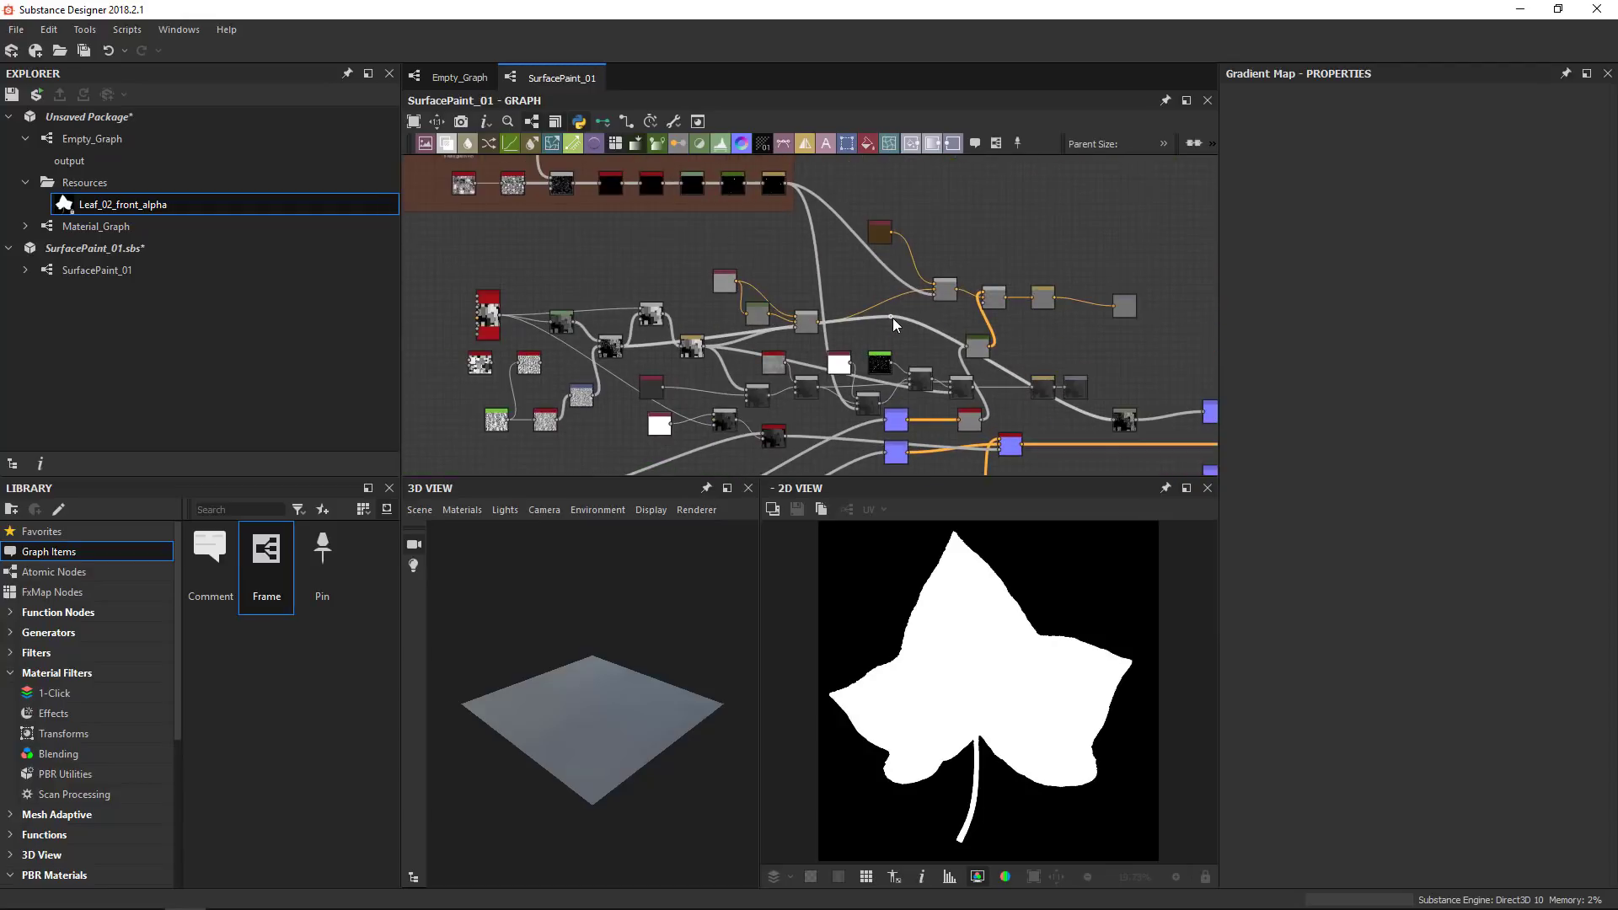
pyautogui.moveTo(892, 316)
pyautogui.mouseDown()
pyautogui.moveTo(714, 235)
pyautogui.moveTo(729, 264)
pyautogui.moveTo(806, 268)
pyautogui.moveTo(912, 332)
pyautogui.moveTo(900, 344)
pyautogui.mouseUp()
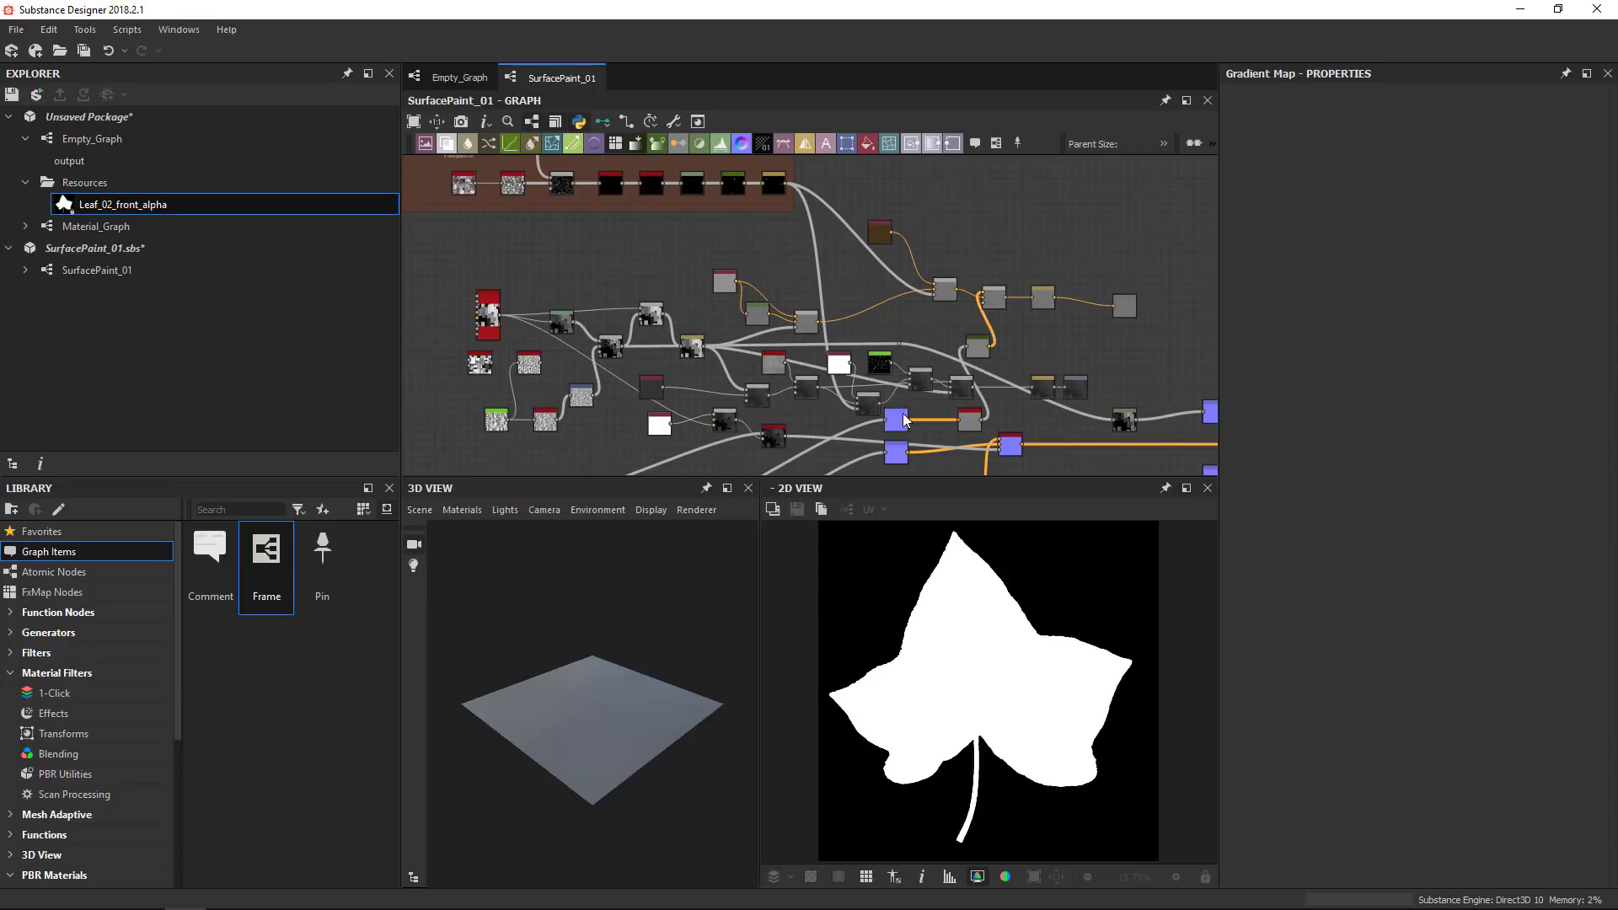
# Move the dark node upward and bend the long horizontal link upward through a new point
pyautogui.moveTo(1093, 406); pyautogui.dragTo(1025, 370, button='middle')
pyautogui.moveTo(1051, 386); pyautogui.dragTo(1047, 304)
pyautogui.click(1146, 376)
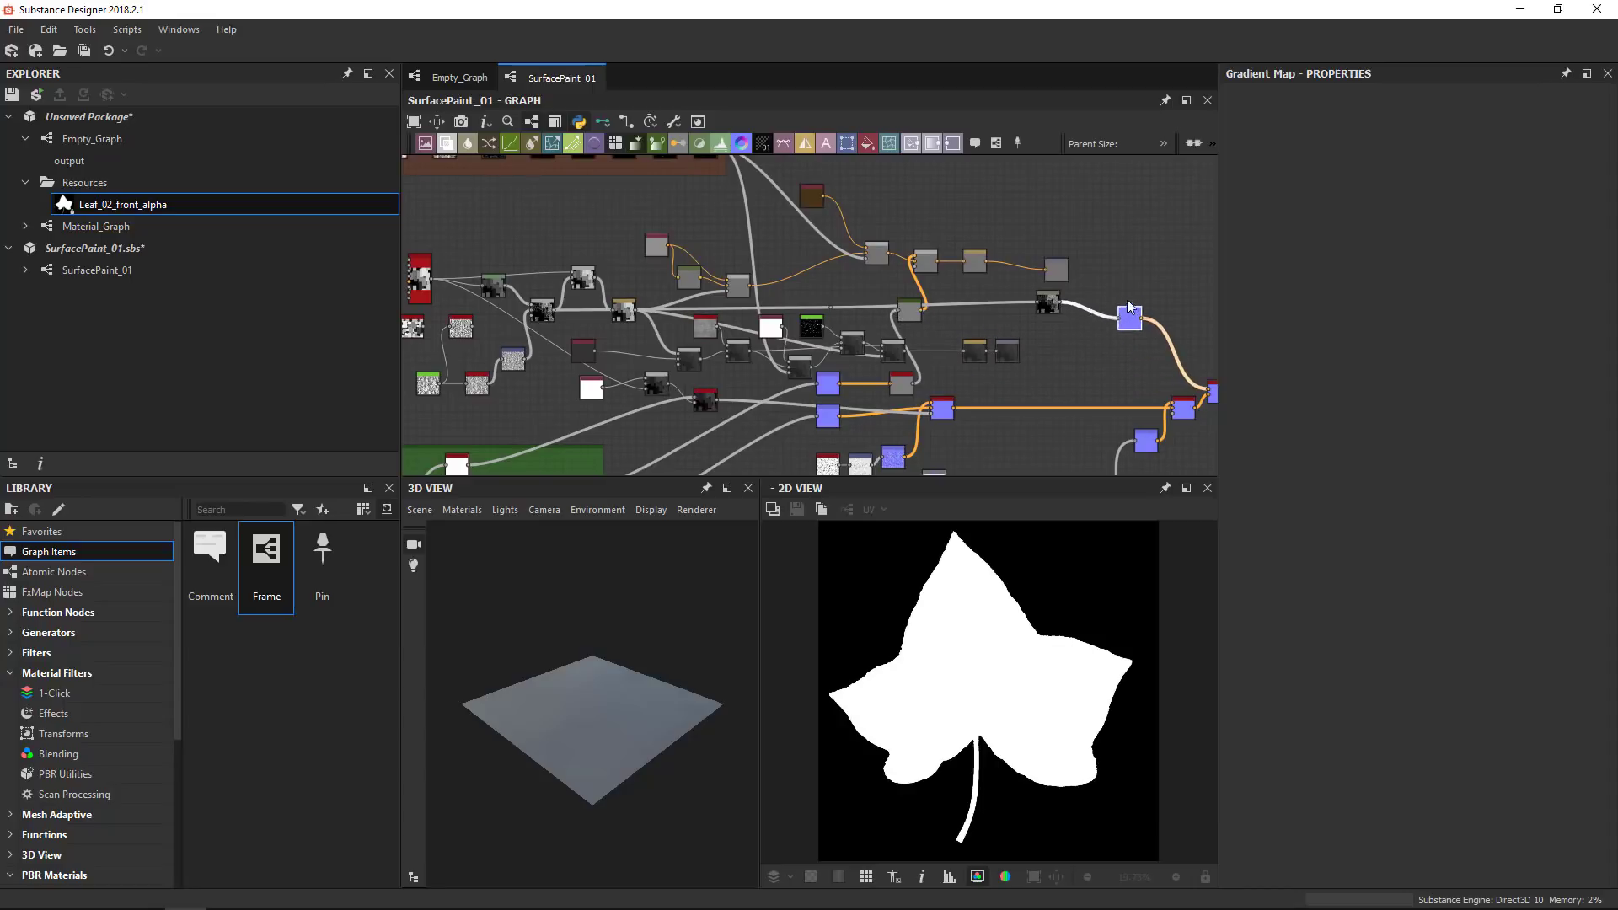
pyautogui.scroll(-3, 1011, 380)
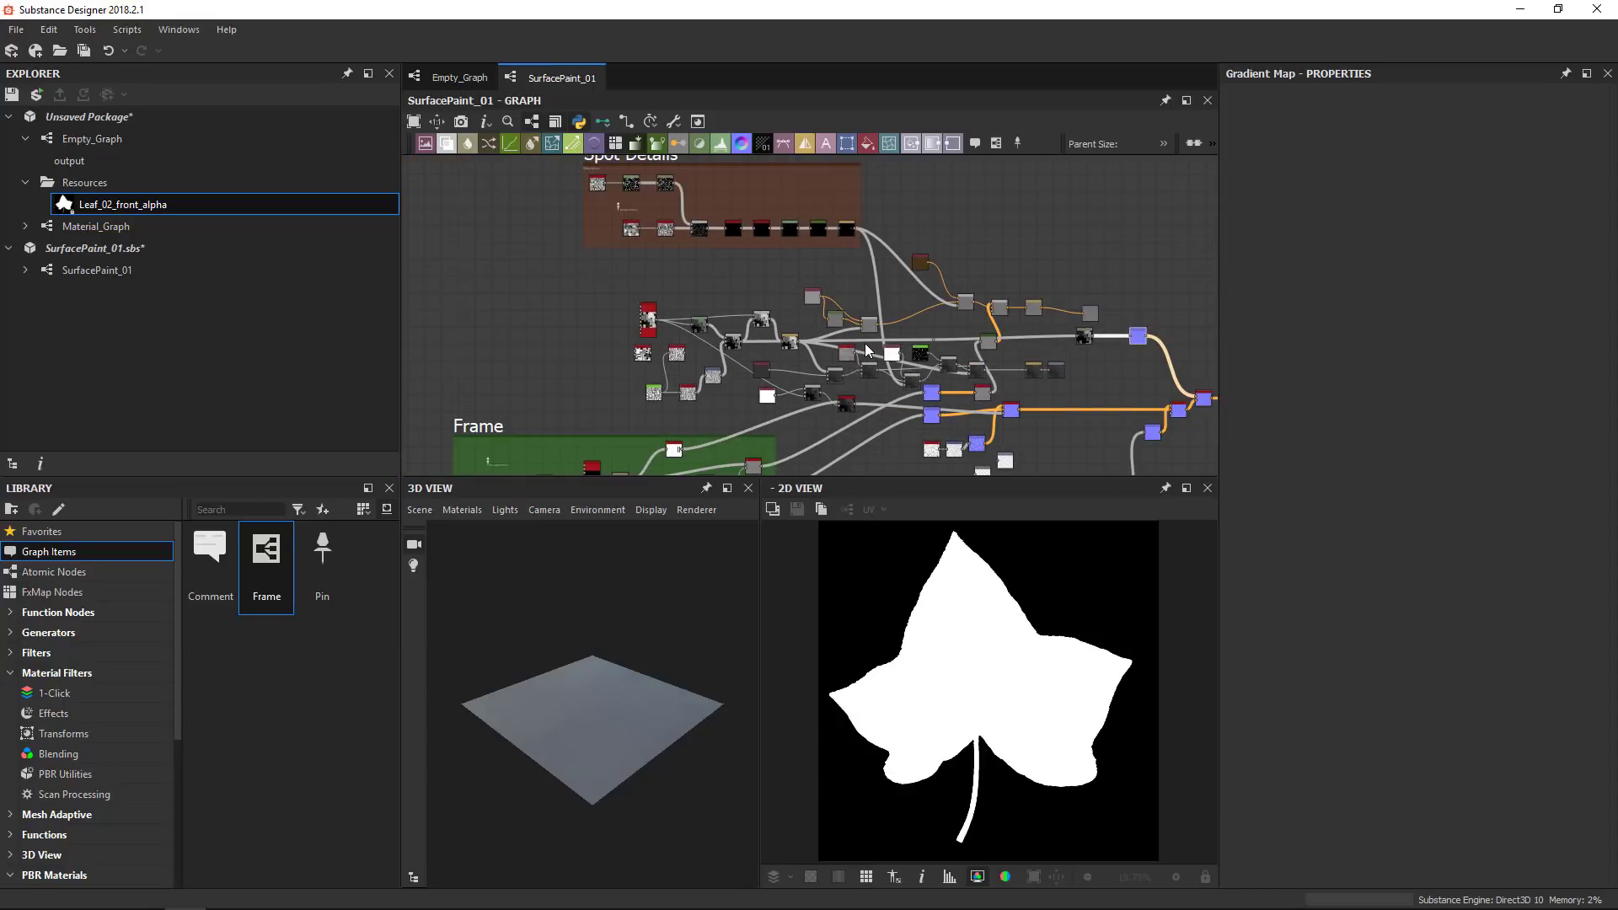
pyautogui.scroll(4, 861, 374)
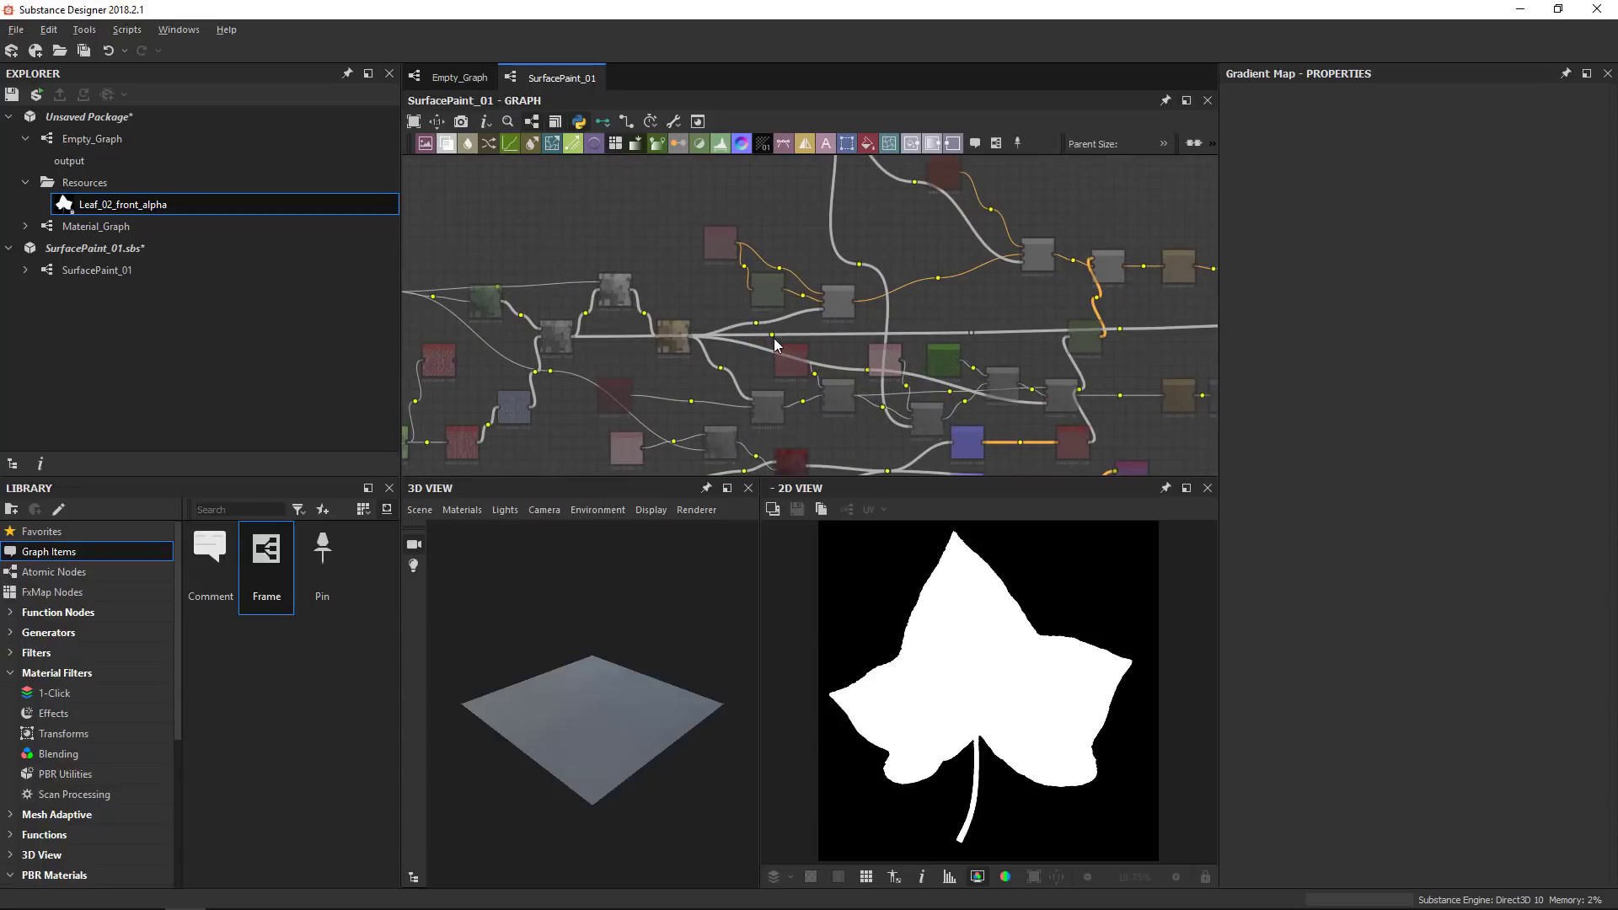
pyautogui.moveTo(773, 336); pyautogui.dragTo(719, 214)
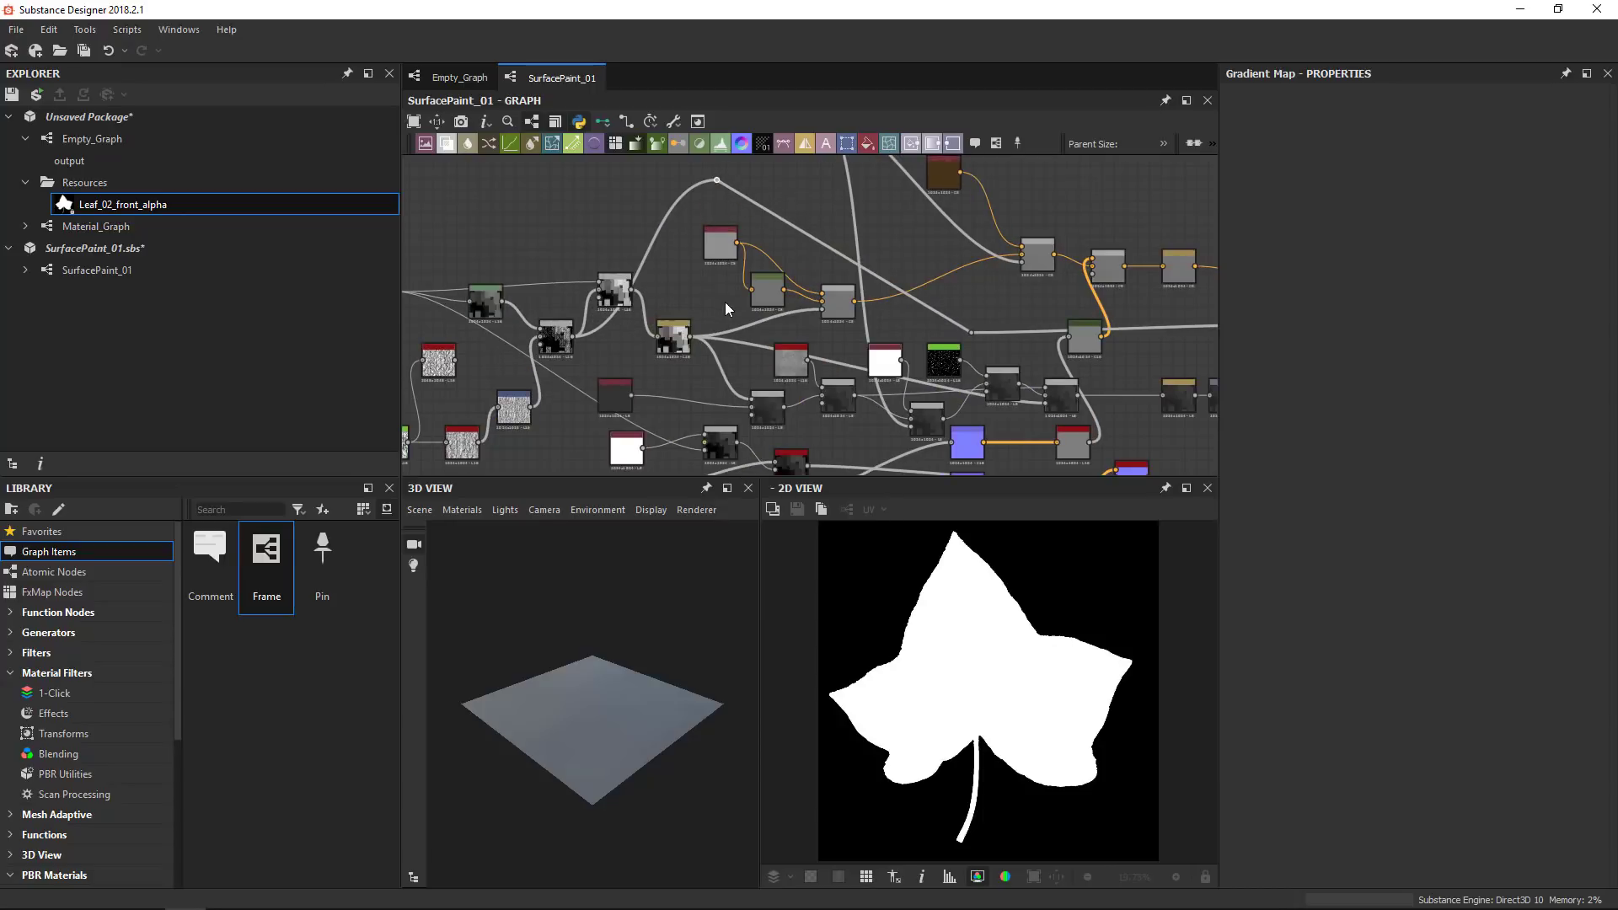
pyautogui.moveTo(791, 266); pyautogui.dragTo(710, 303, button='middle')
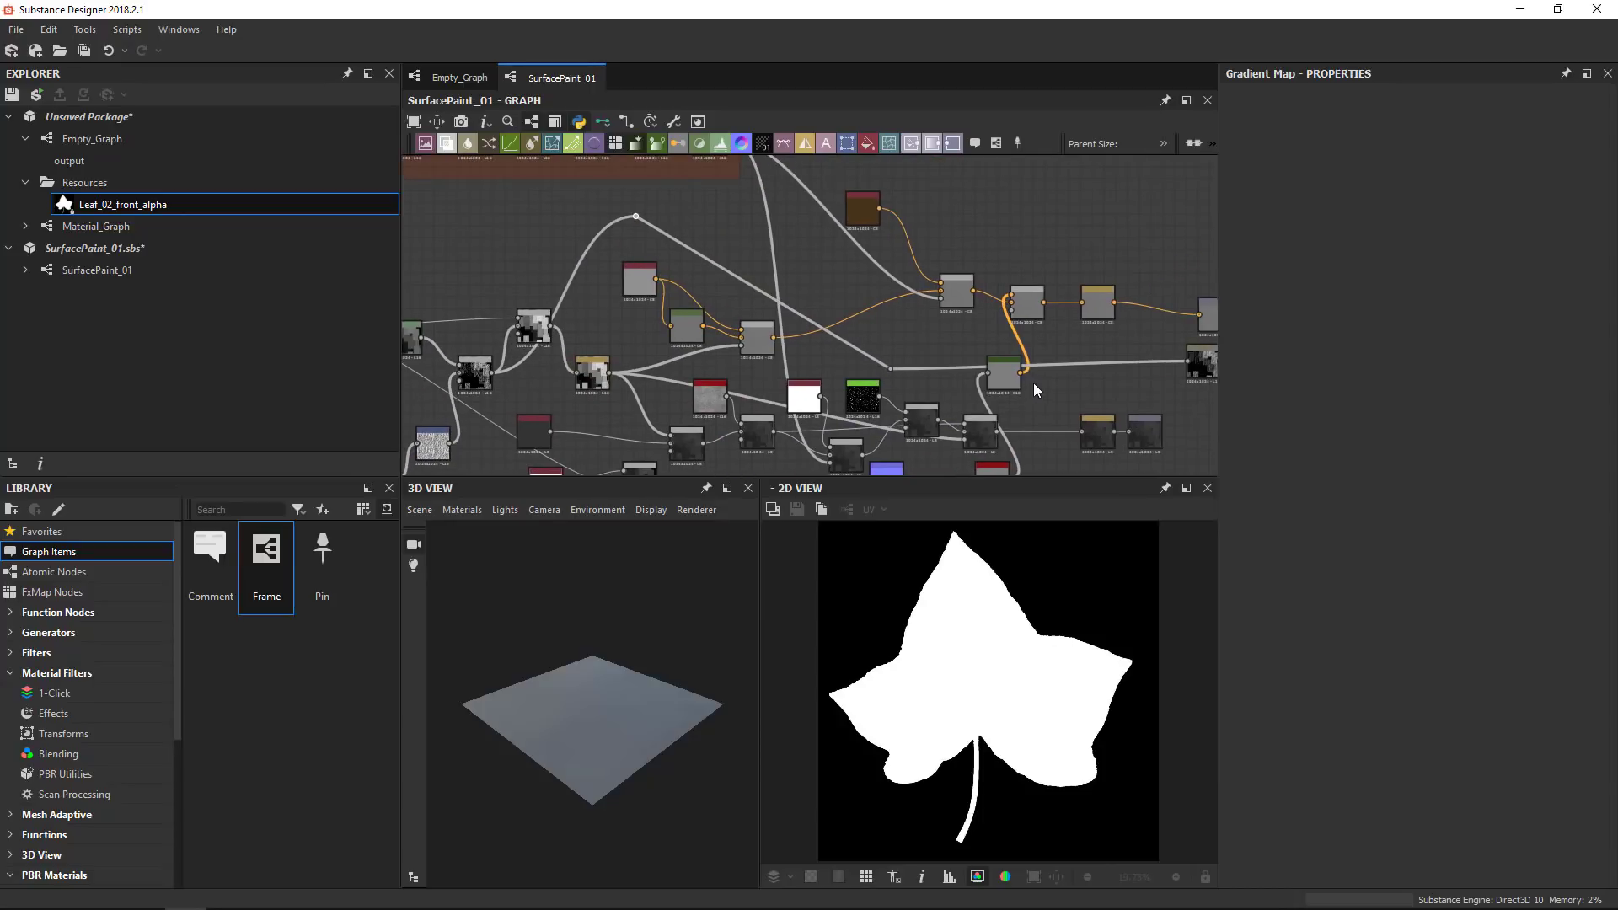
pyautogui.scroll(-3, 994, 380)
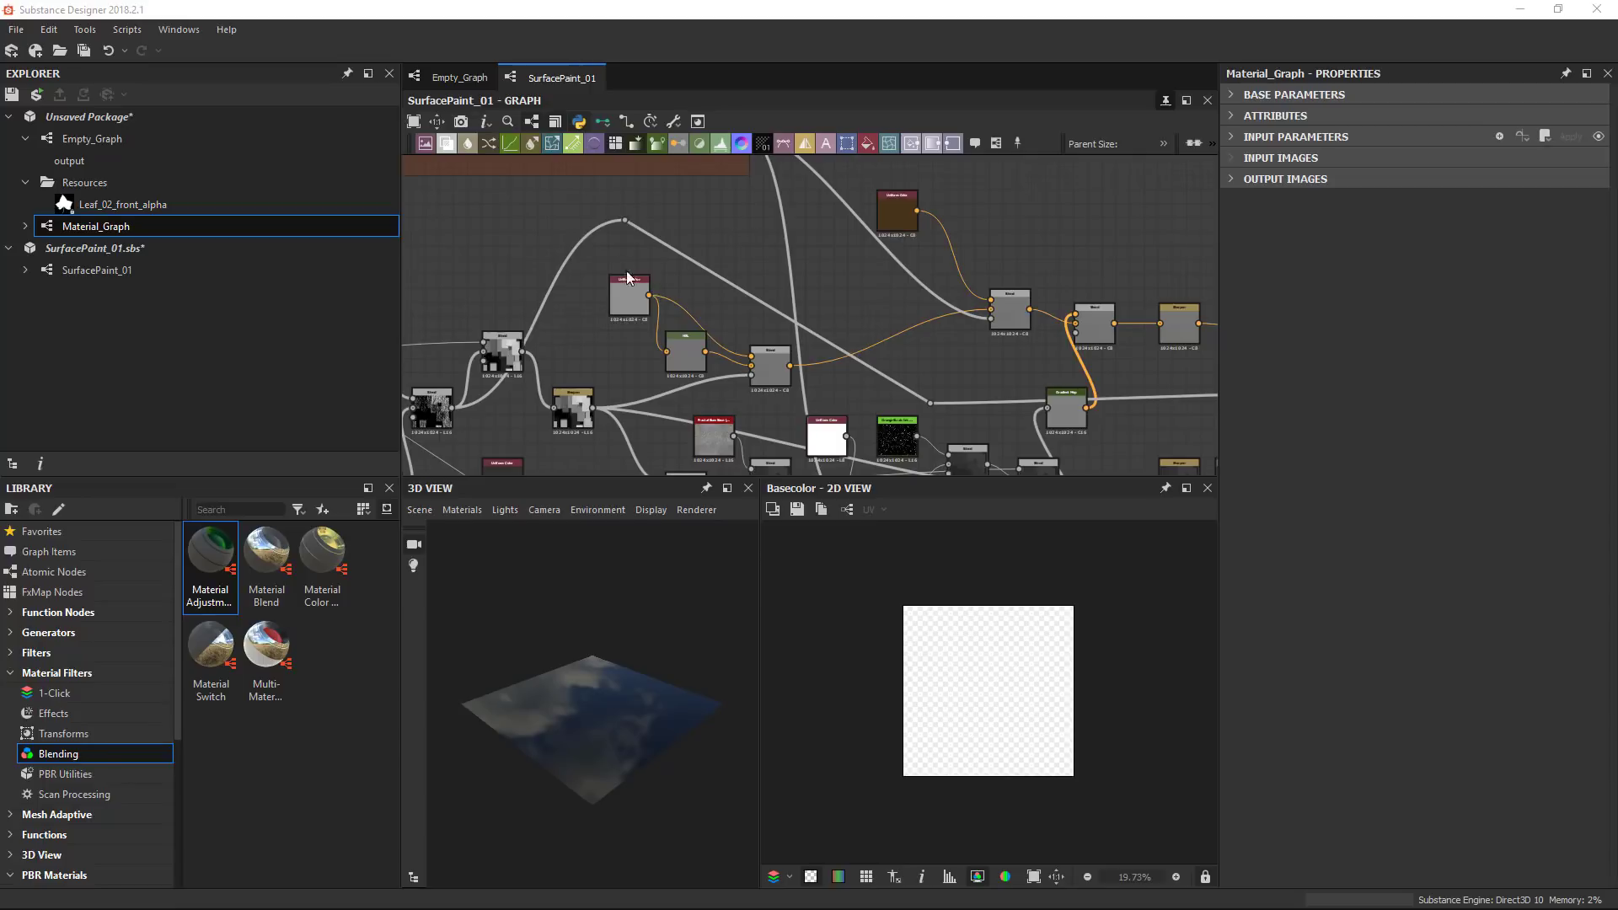
# Open Material_Graph and place SurfacePaint_01 as a node left of the output nodes
pyautogui.doubleClick(79, 227)
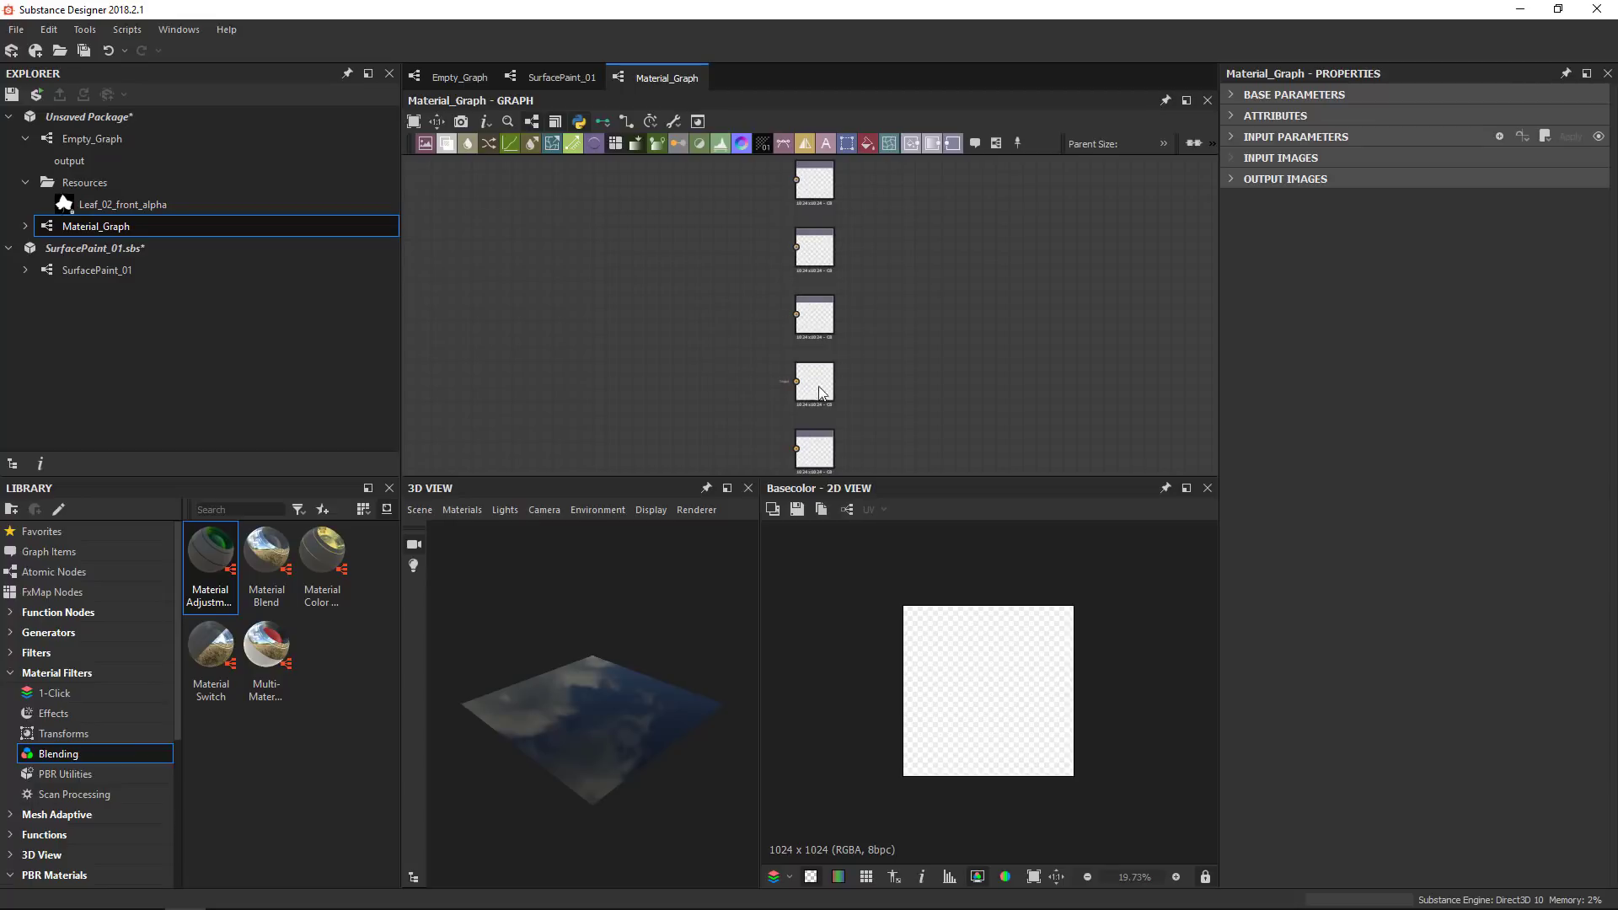
pyautogui.moveTo(634, 313); pyautogui.dragTo(742, 313, button='middle')
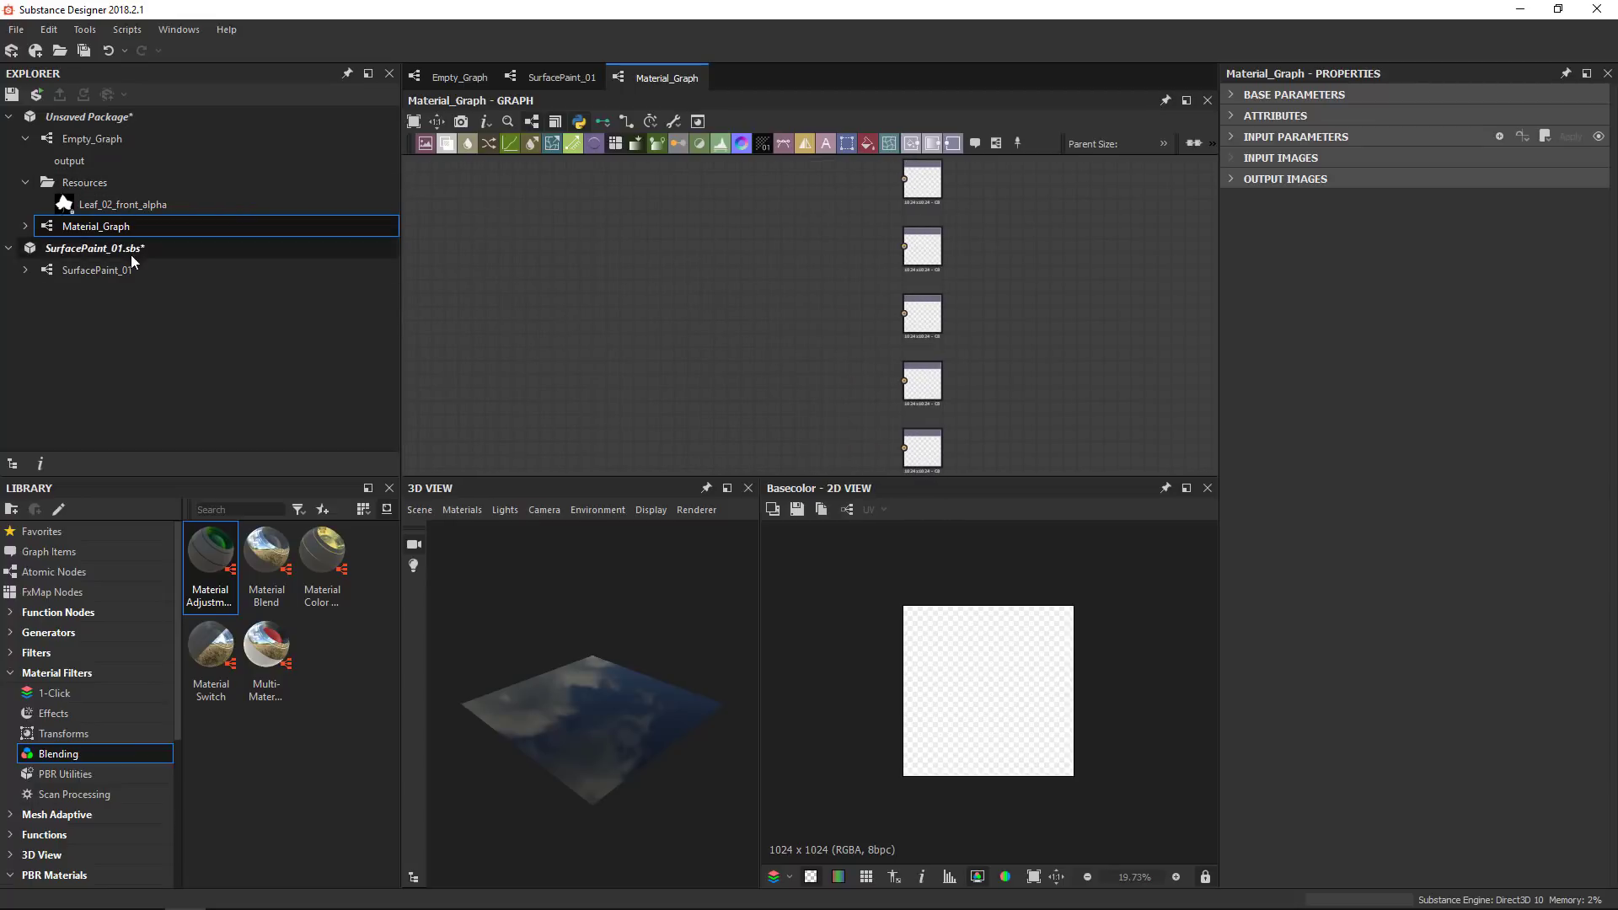
pyautogui.click(102, 269)
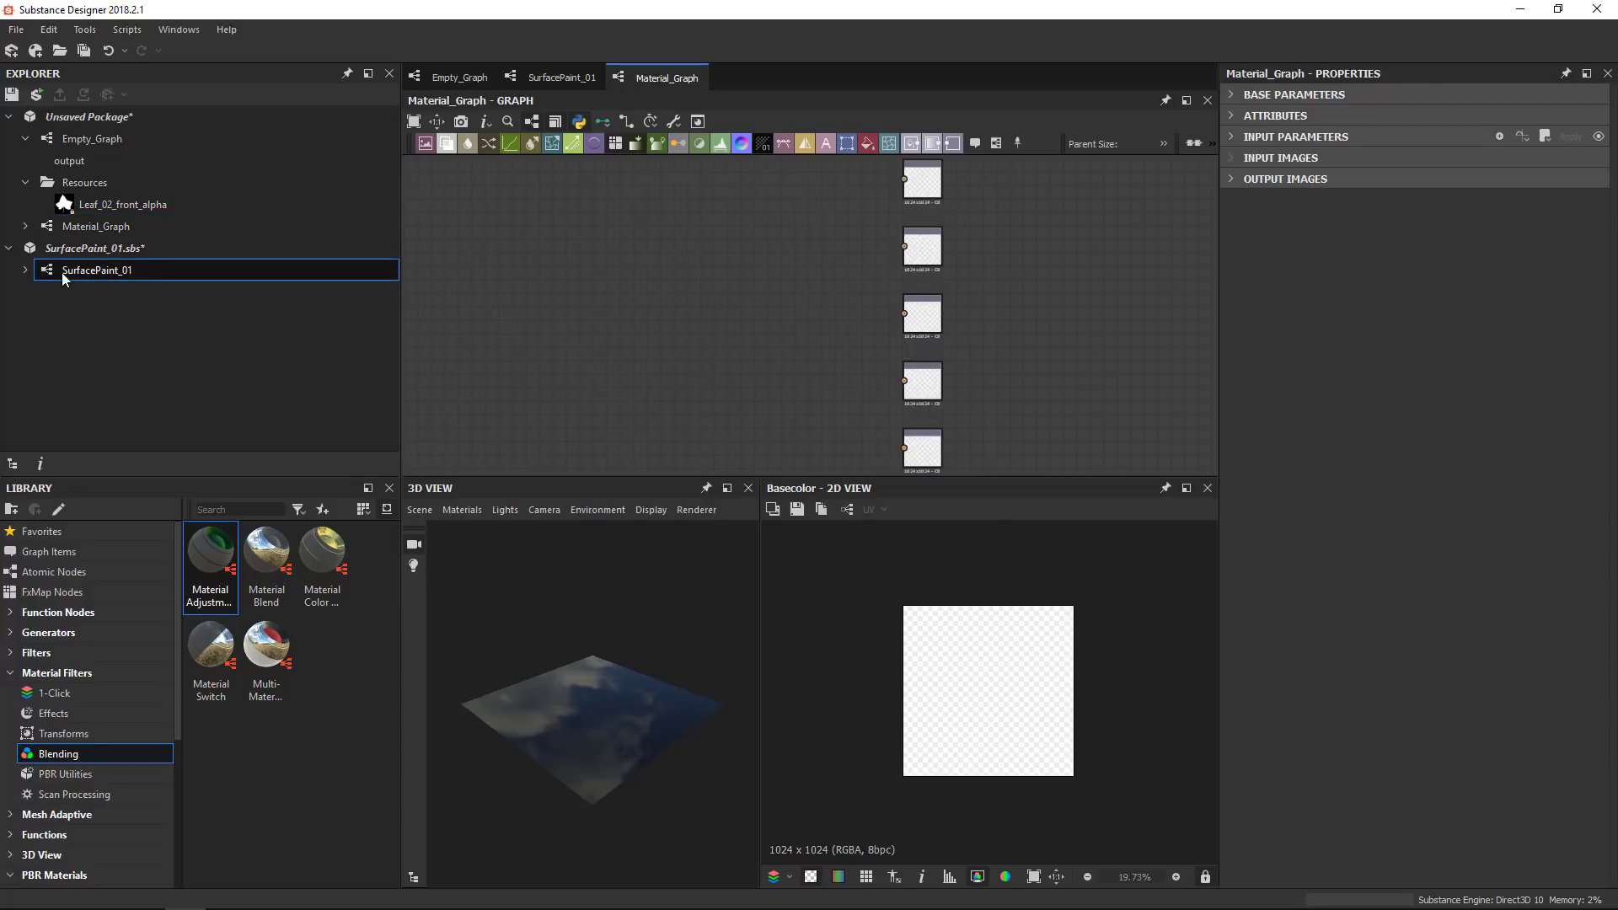
pyautogui.moveTo(69, 271); pyautogui.dragTo(479, 320)
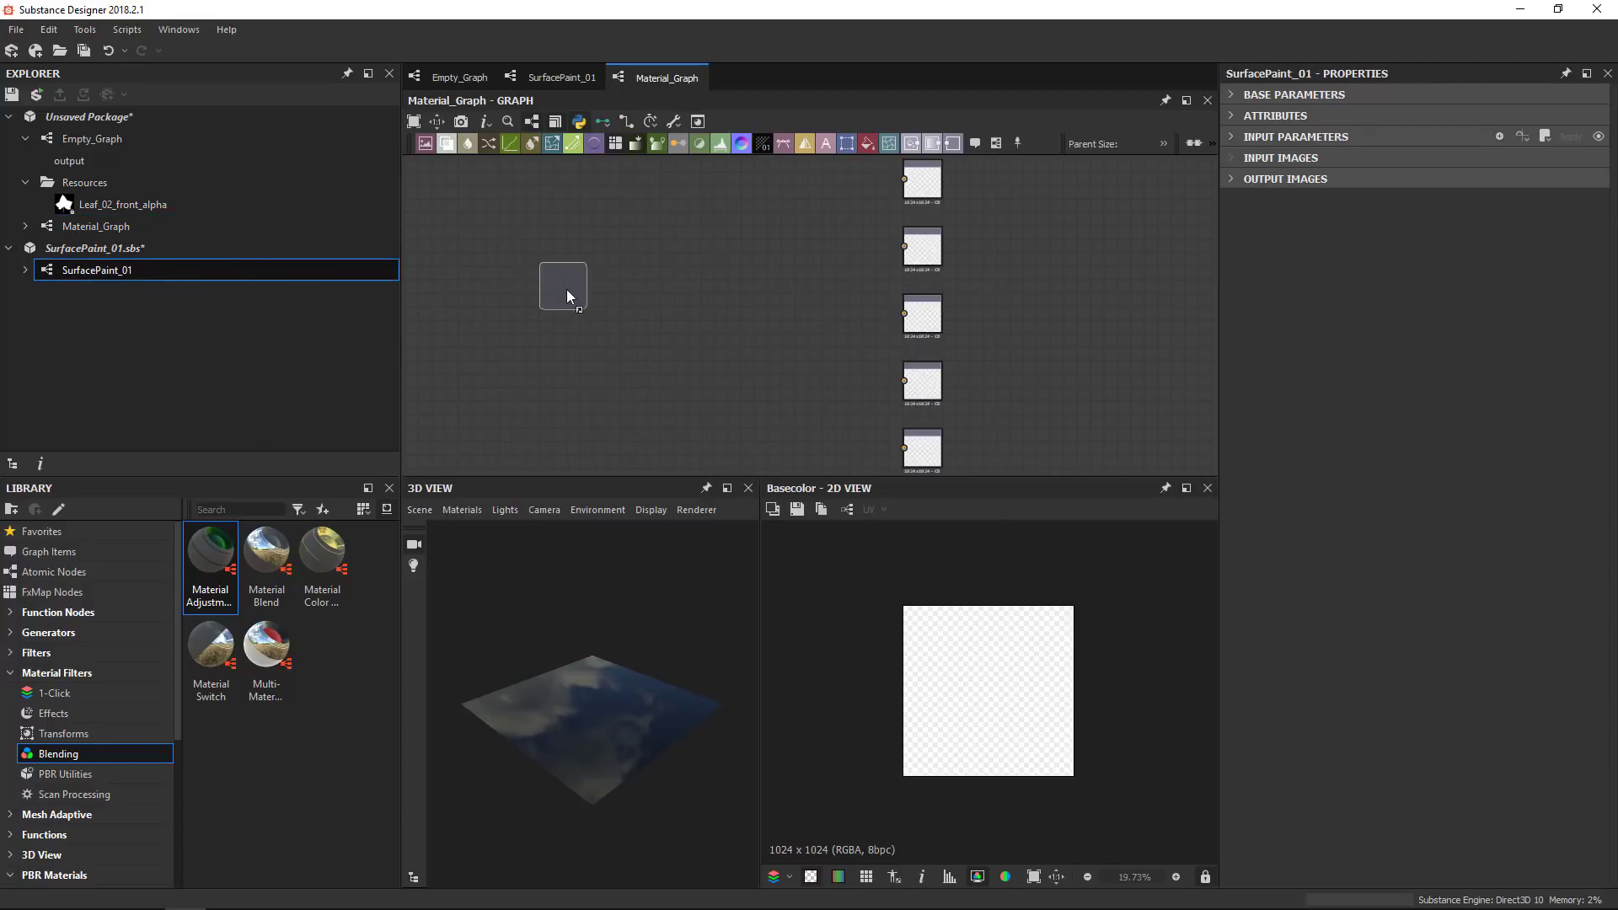
pyautogui.moveTo(567, 290); pyautogui.dragTo(567, 290)
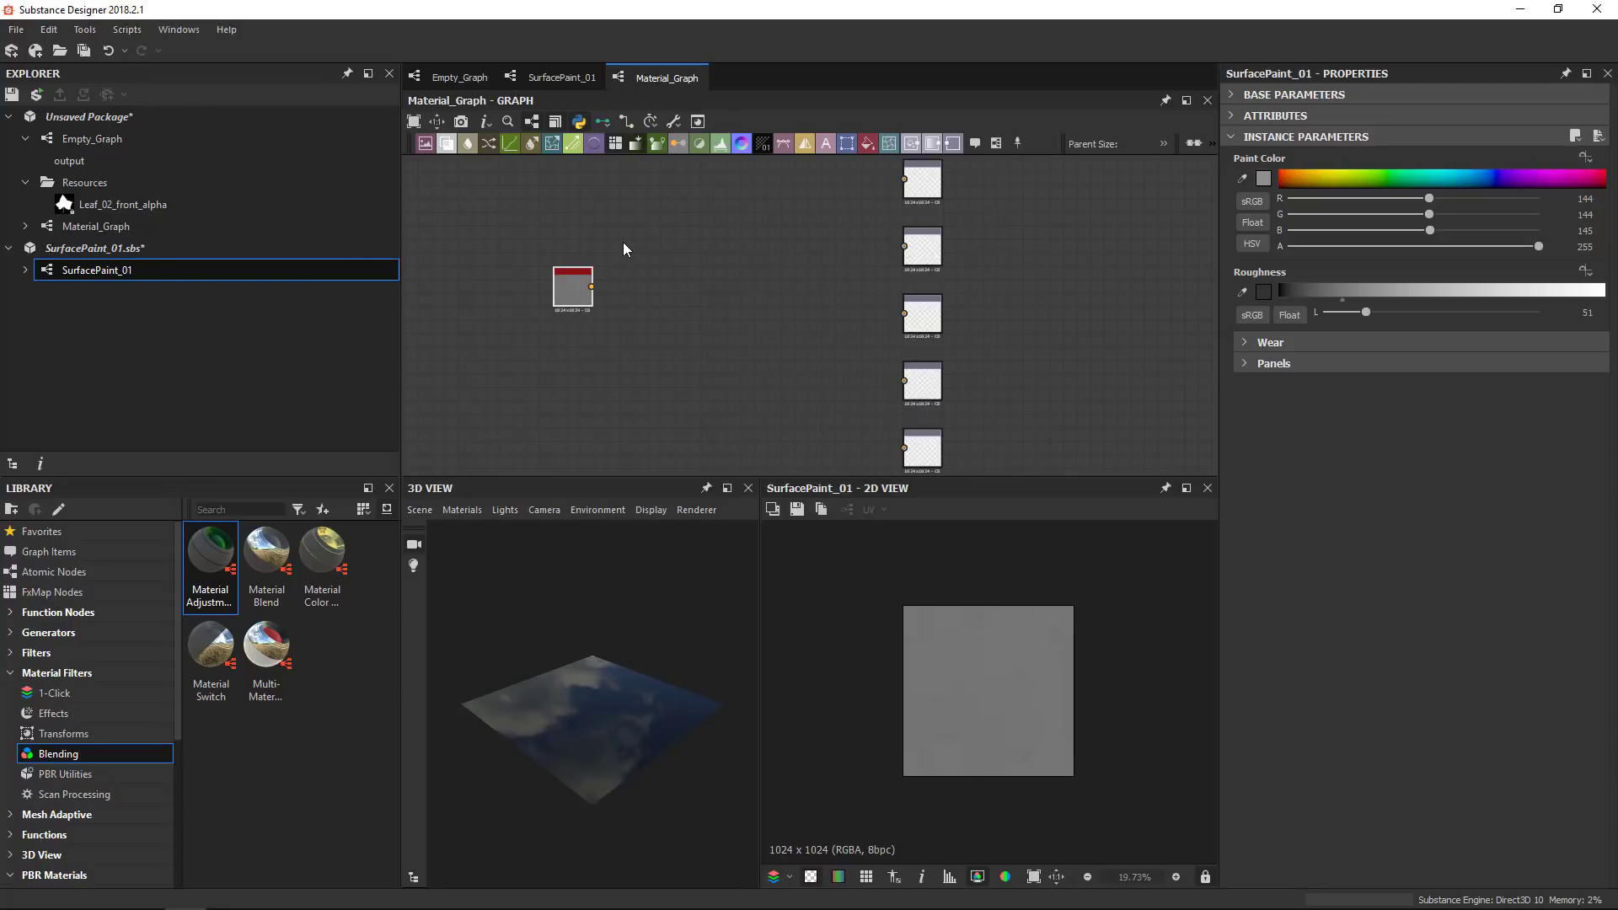
pyautogui.scroll(2, 639, 260)
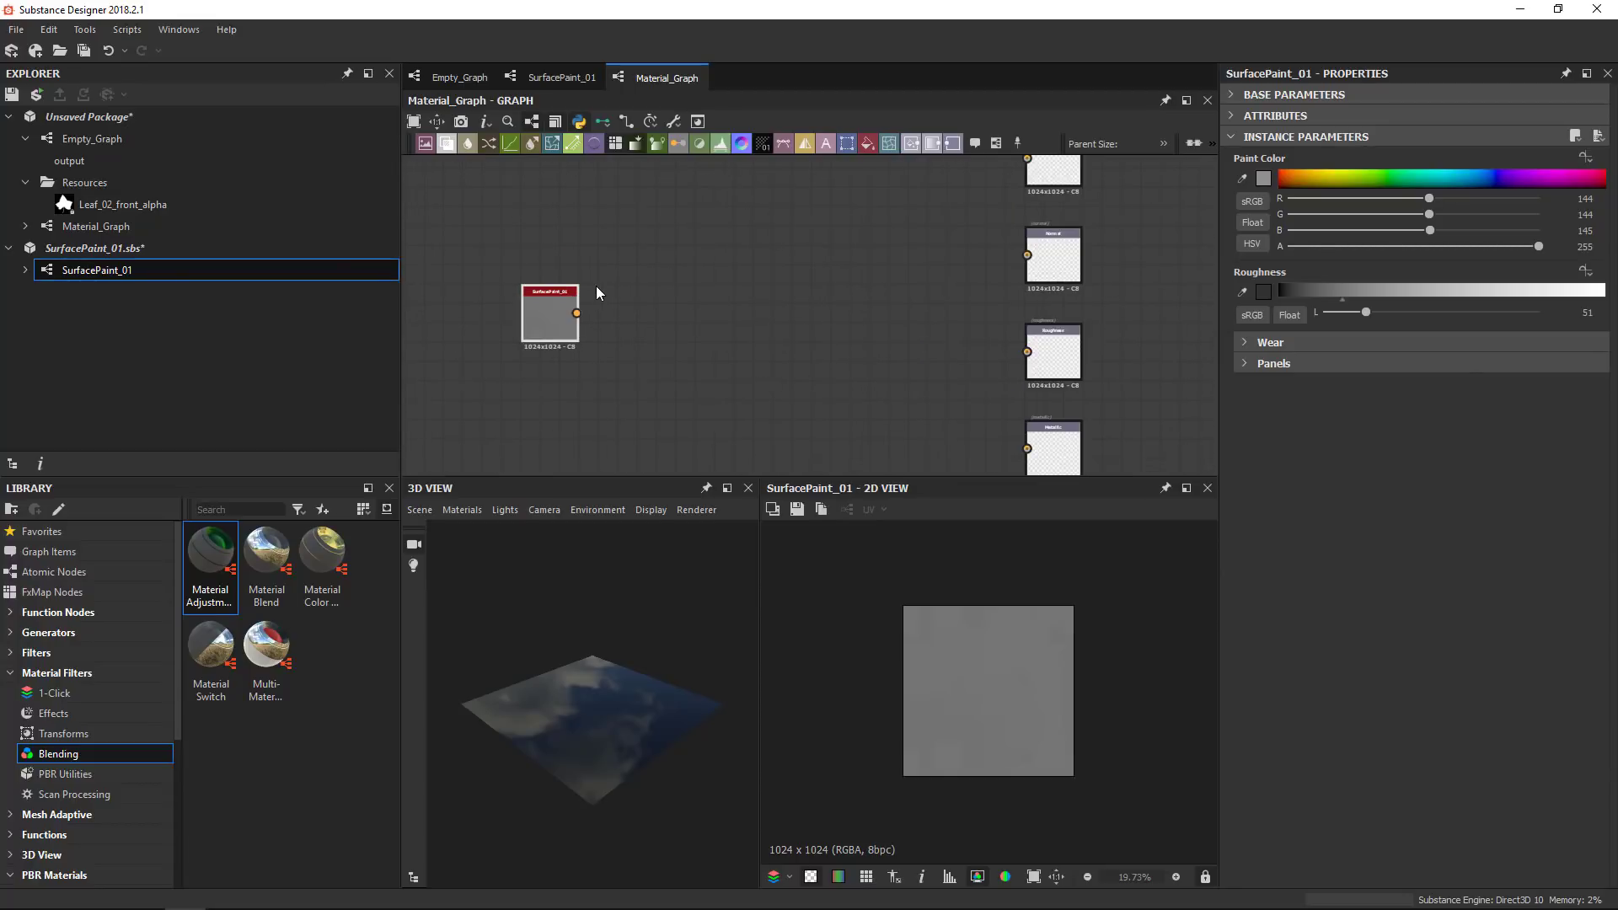
pyautogui.click(600, 122)
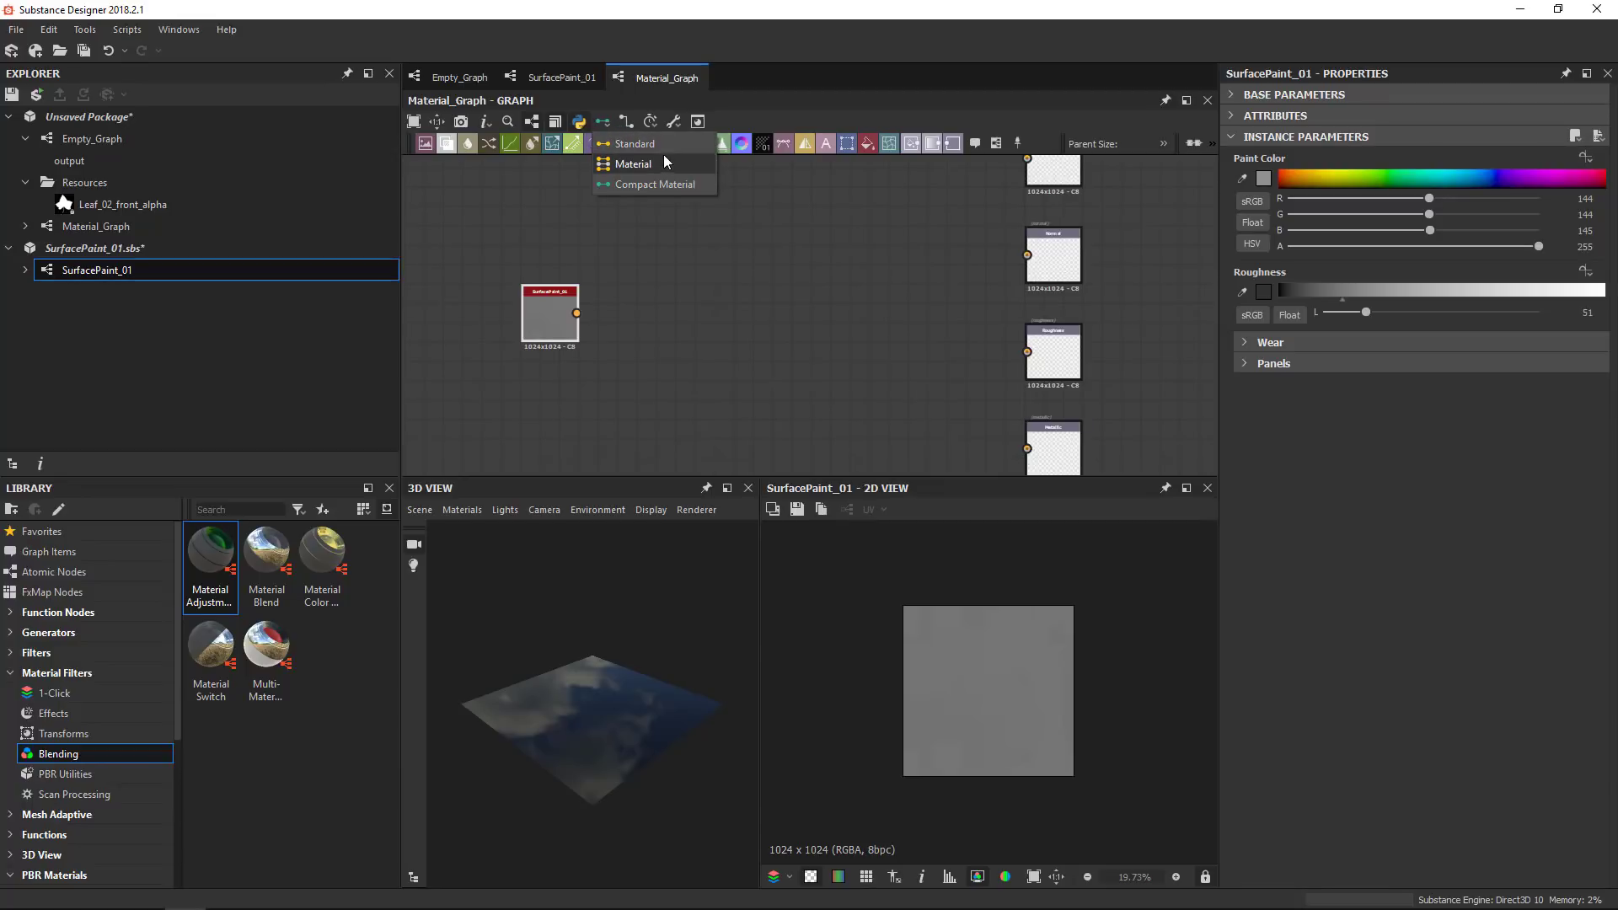
pyautogui.click(639, 145)
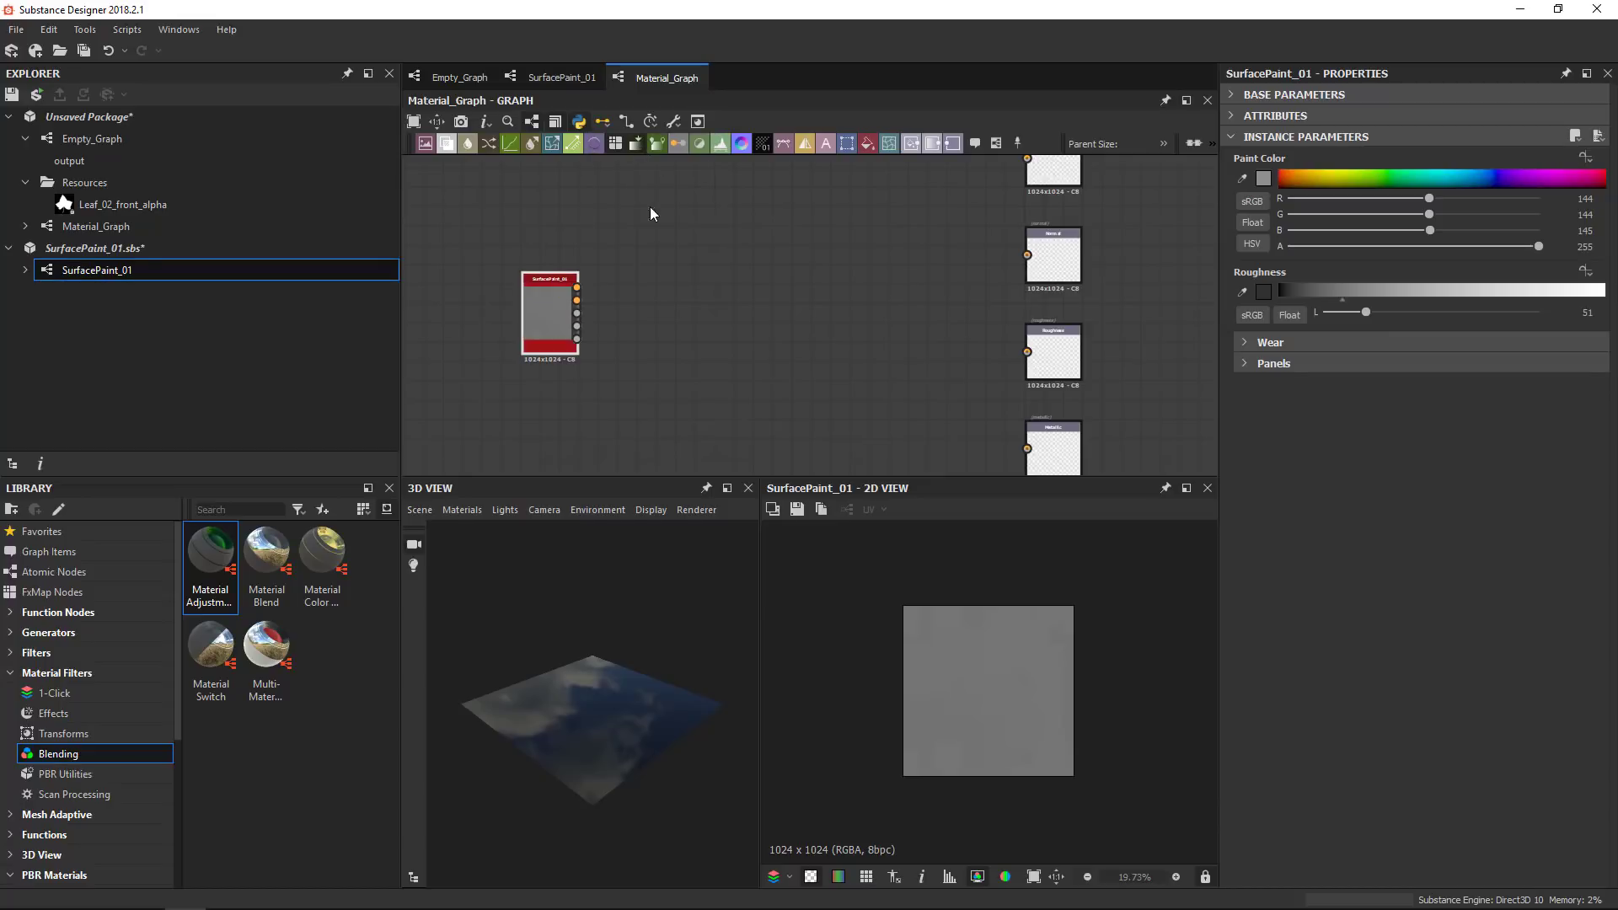
pyautogui.scroll(3, 624, 332)
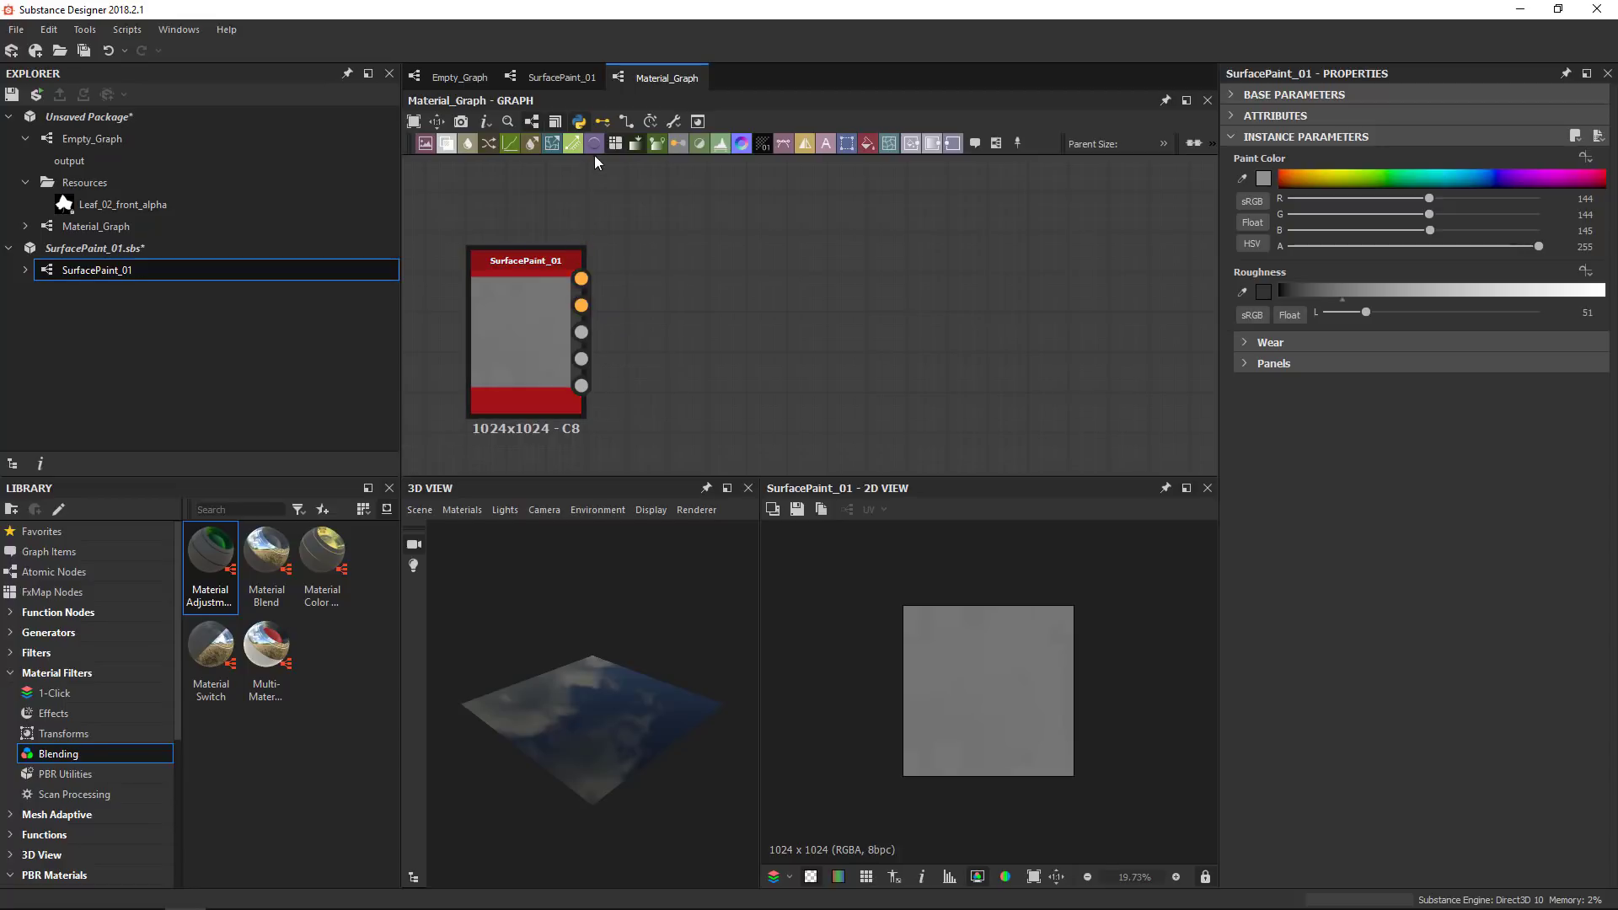
pyautogui.click(603, 121)
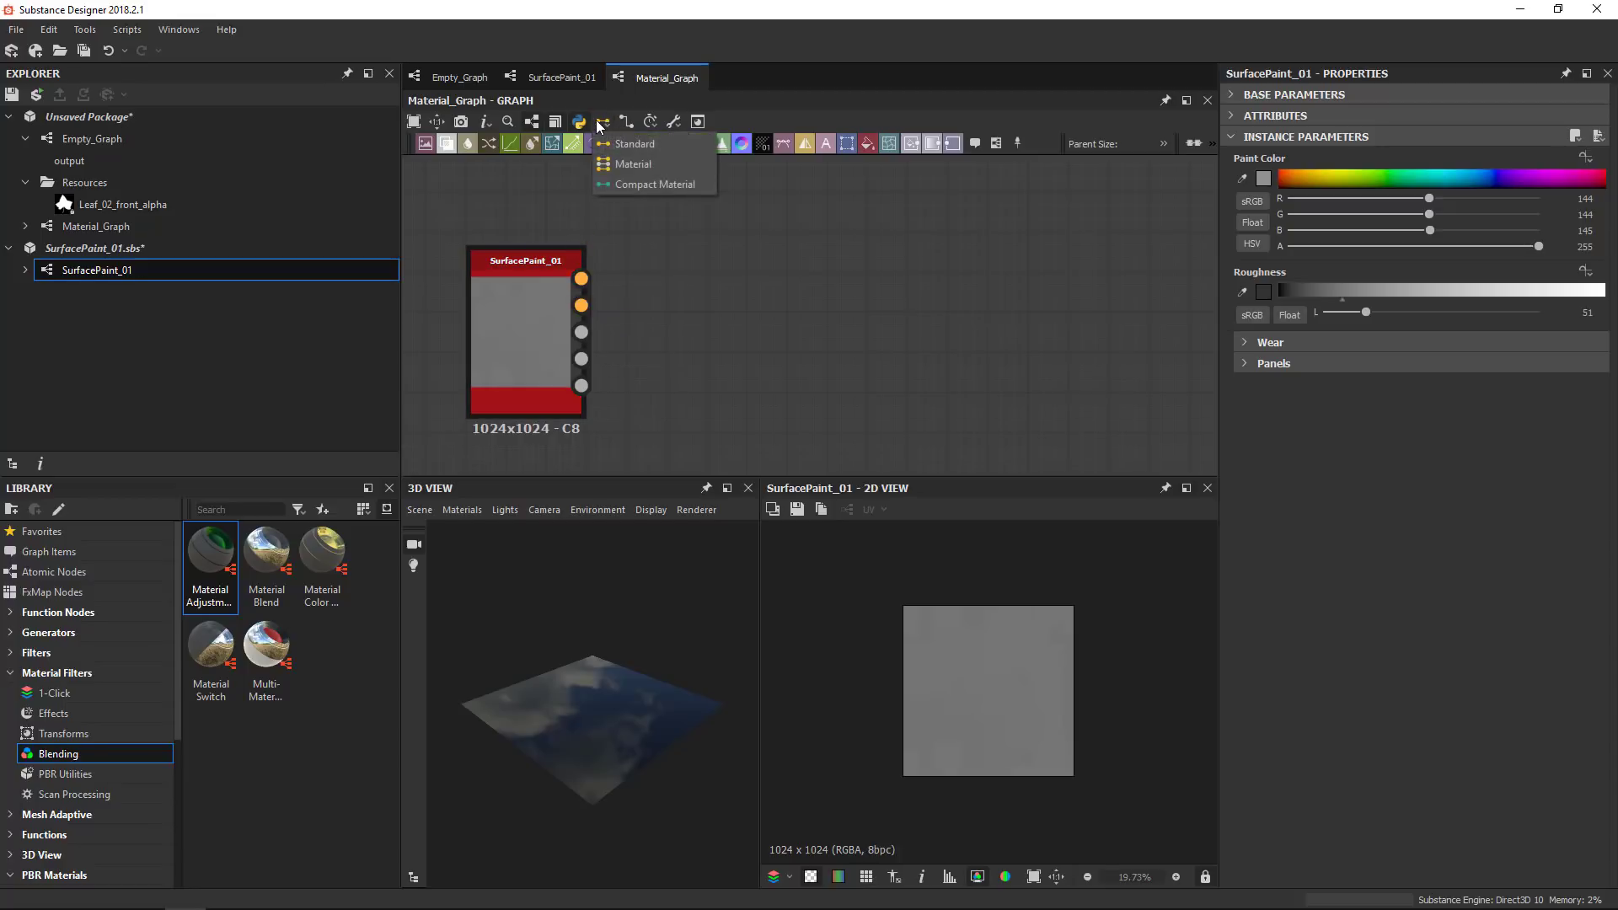
pyautogui.click(648, 182)
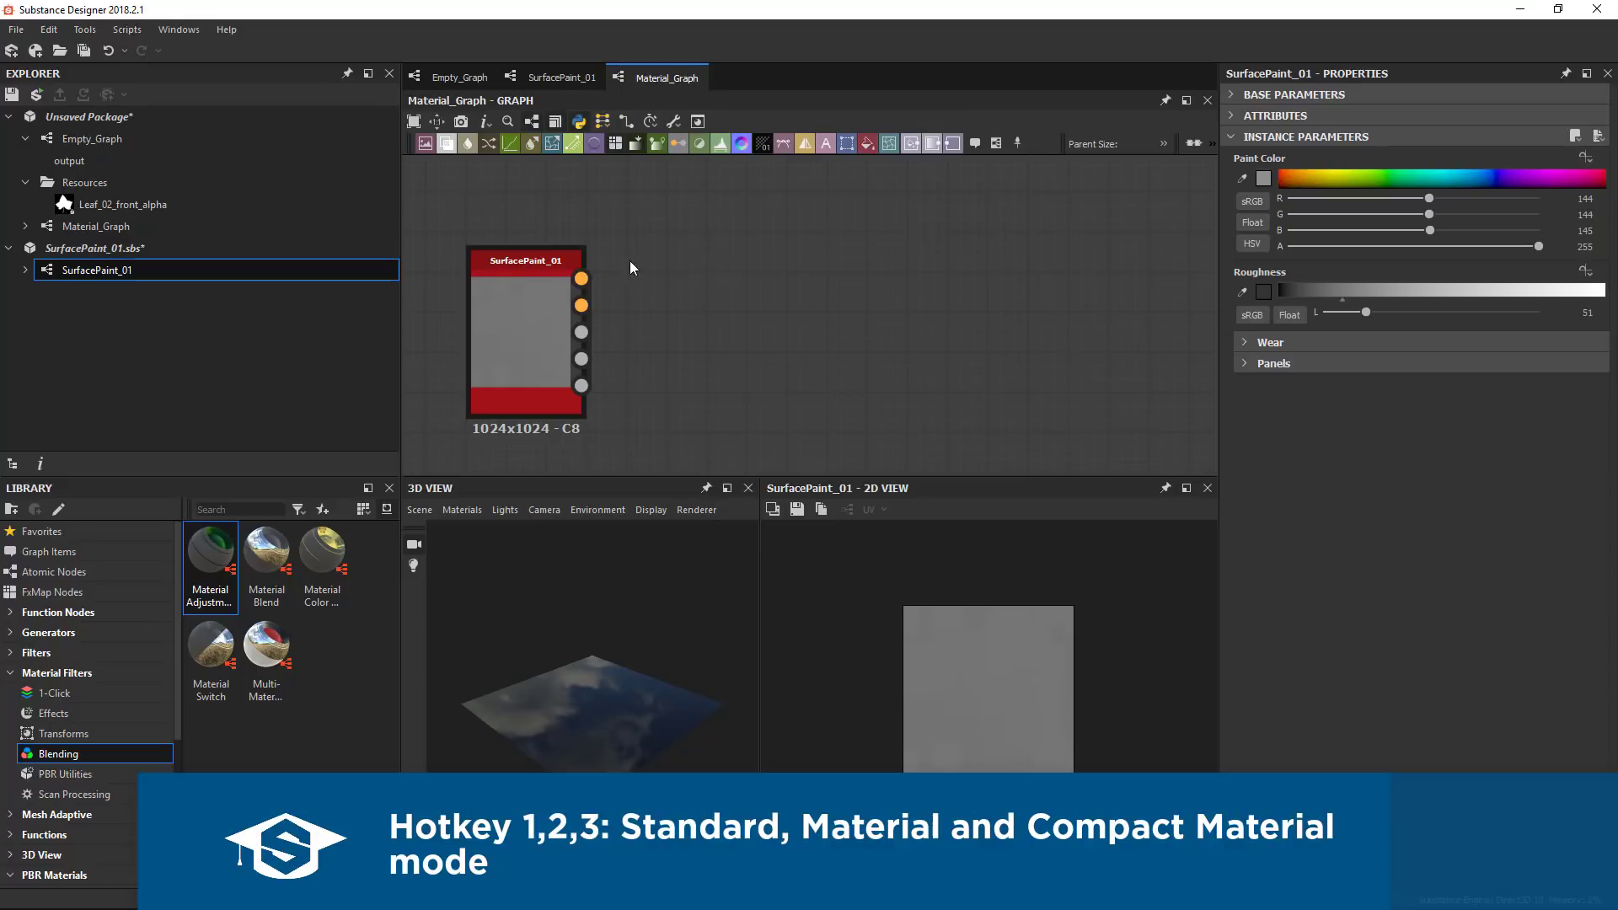
pyautogui.press('1')
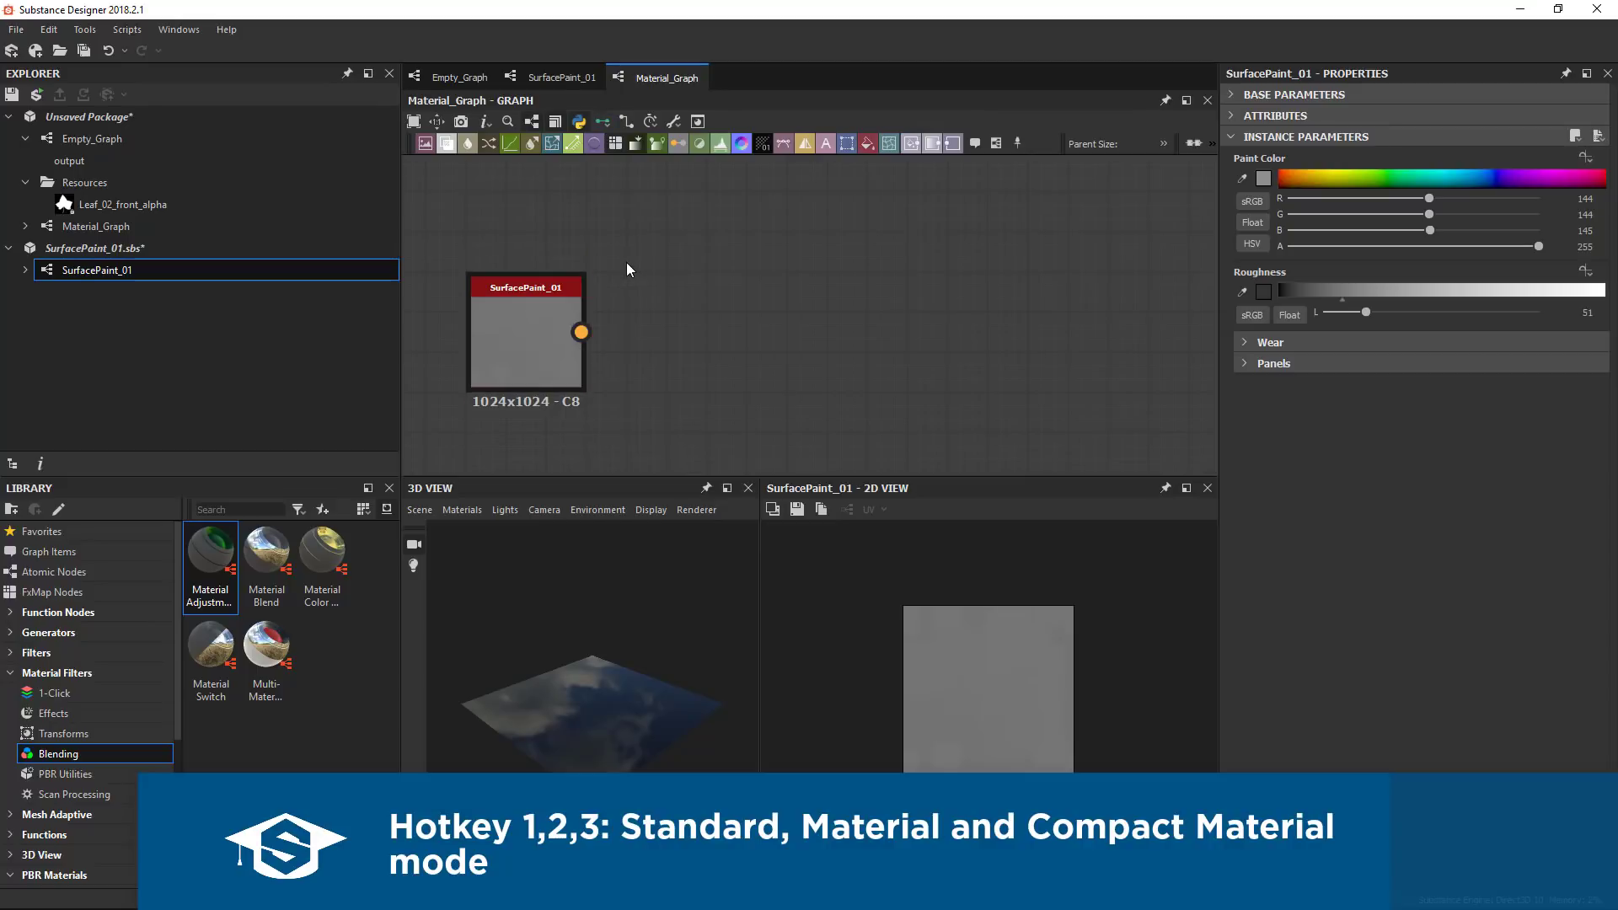
pyautogui.moveTo(659, 268); pyautogui.dragTo(614, 292, button='middle')
pyautogui.scroll(-4, 607, 291)
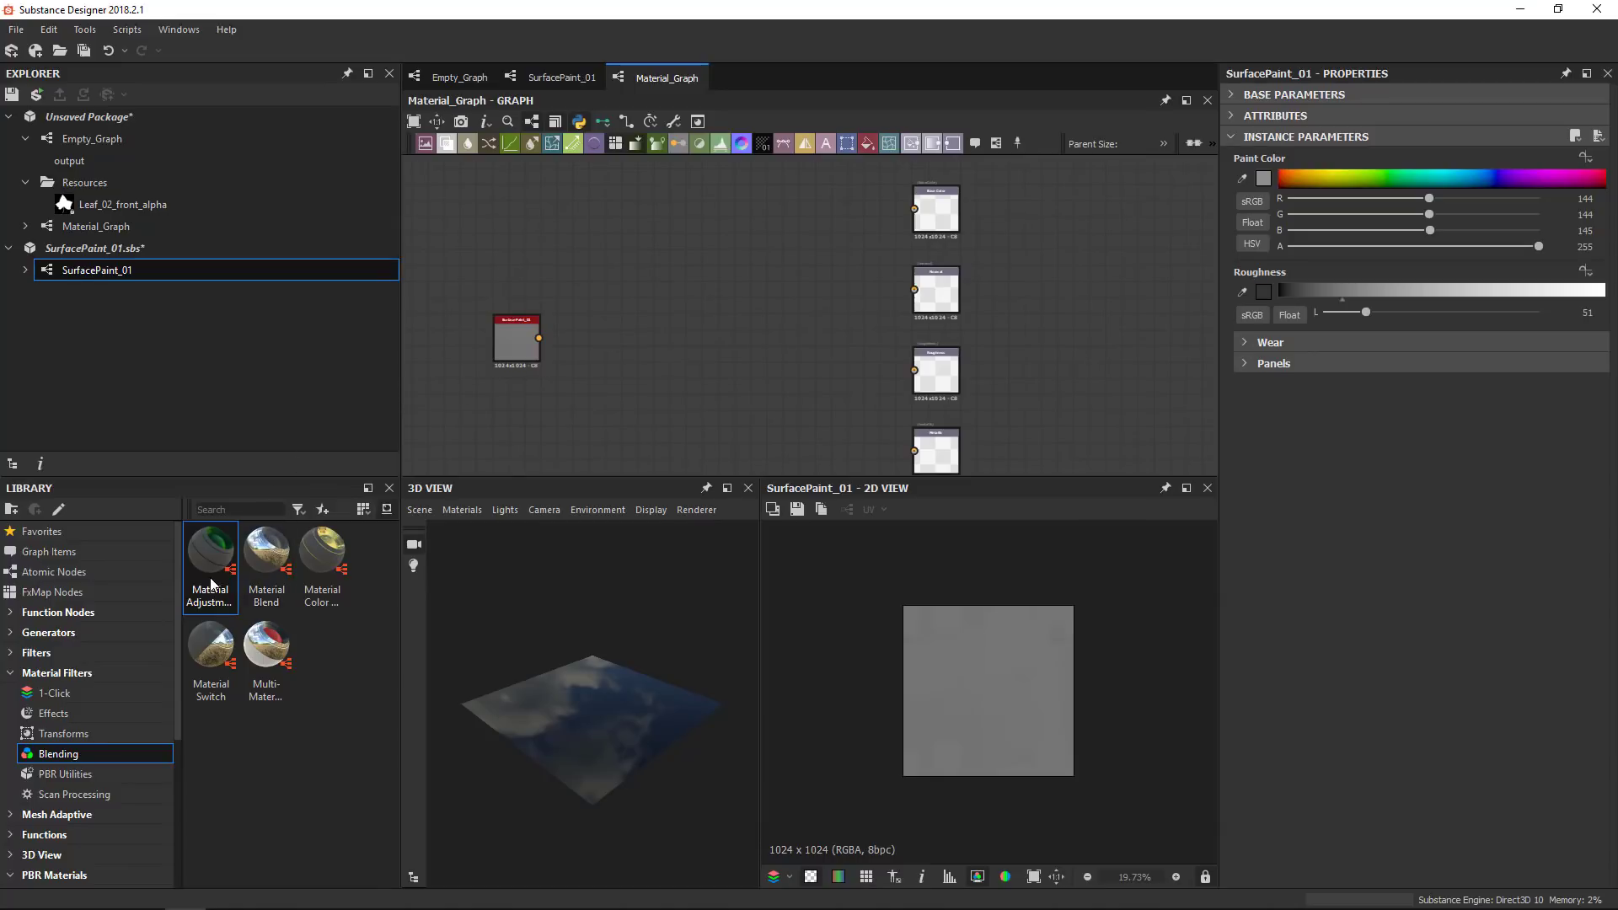
# Add a Material Adjustment node right of SurfacePaint_01 and connect SurfacePaint_01 into it
pyautogui.moveTo(212, 552); pyautogui.dragTo(663, 357)
pyautogui.scroll(3, 598, 379)
pyautogui.moveTo(523, 358); pyautogui.dragTo(640, 386, button='middle')
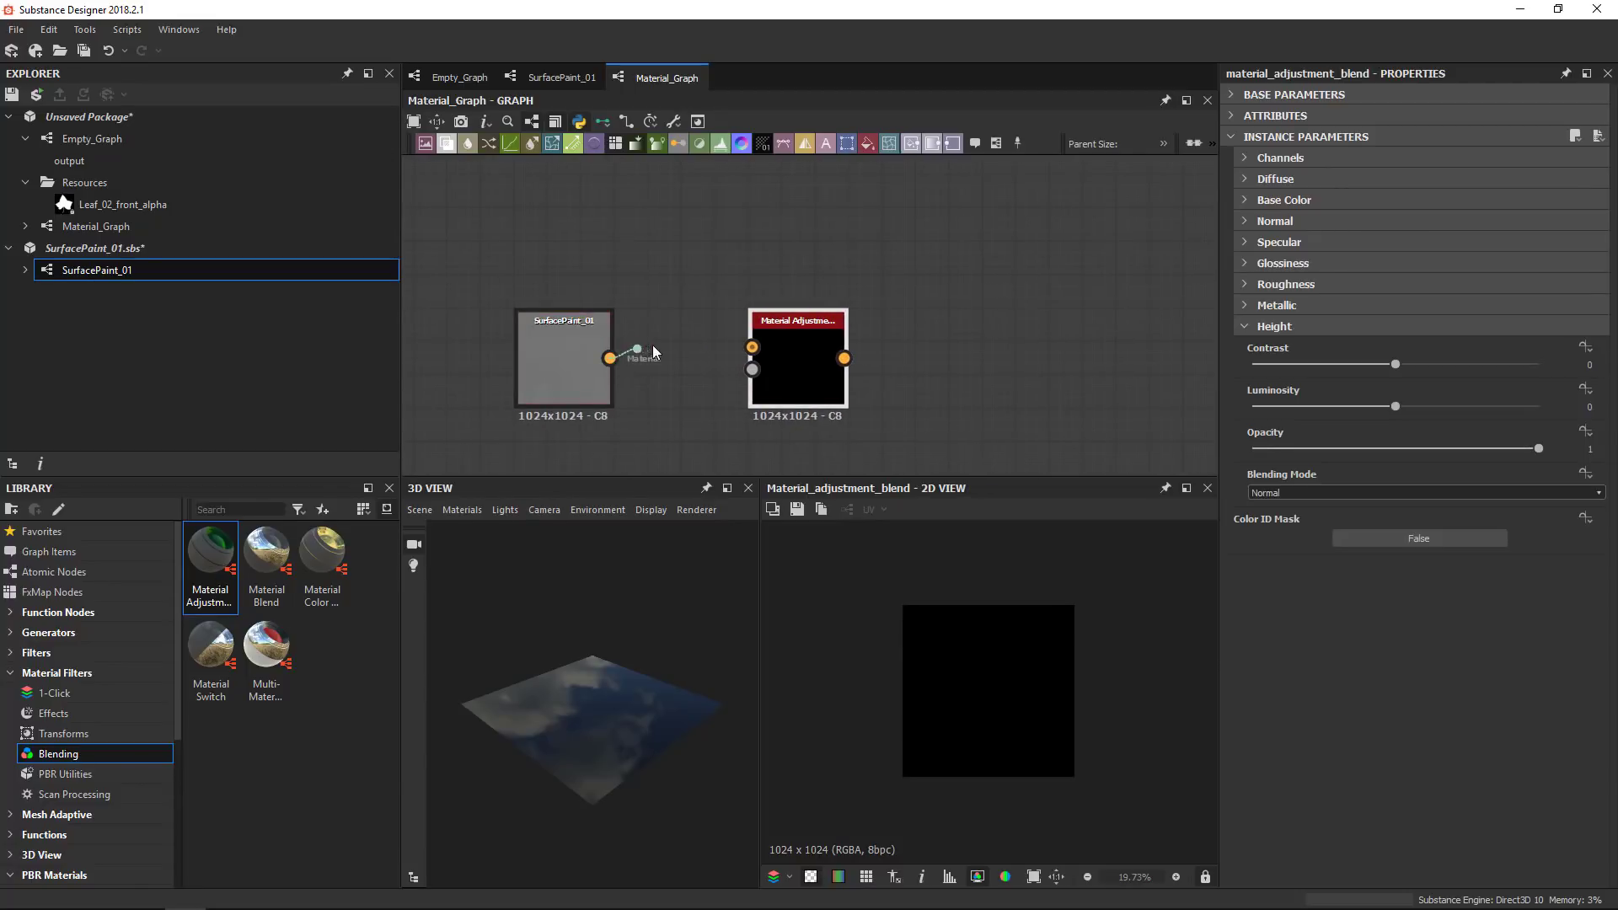
pyautogui.moveTo(701, 346); pyautogui.dragTo(751, 347)
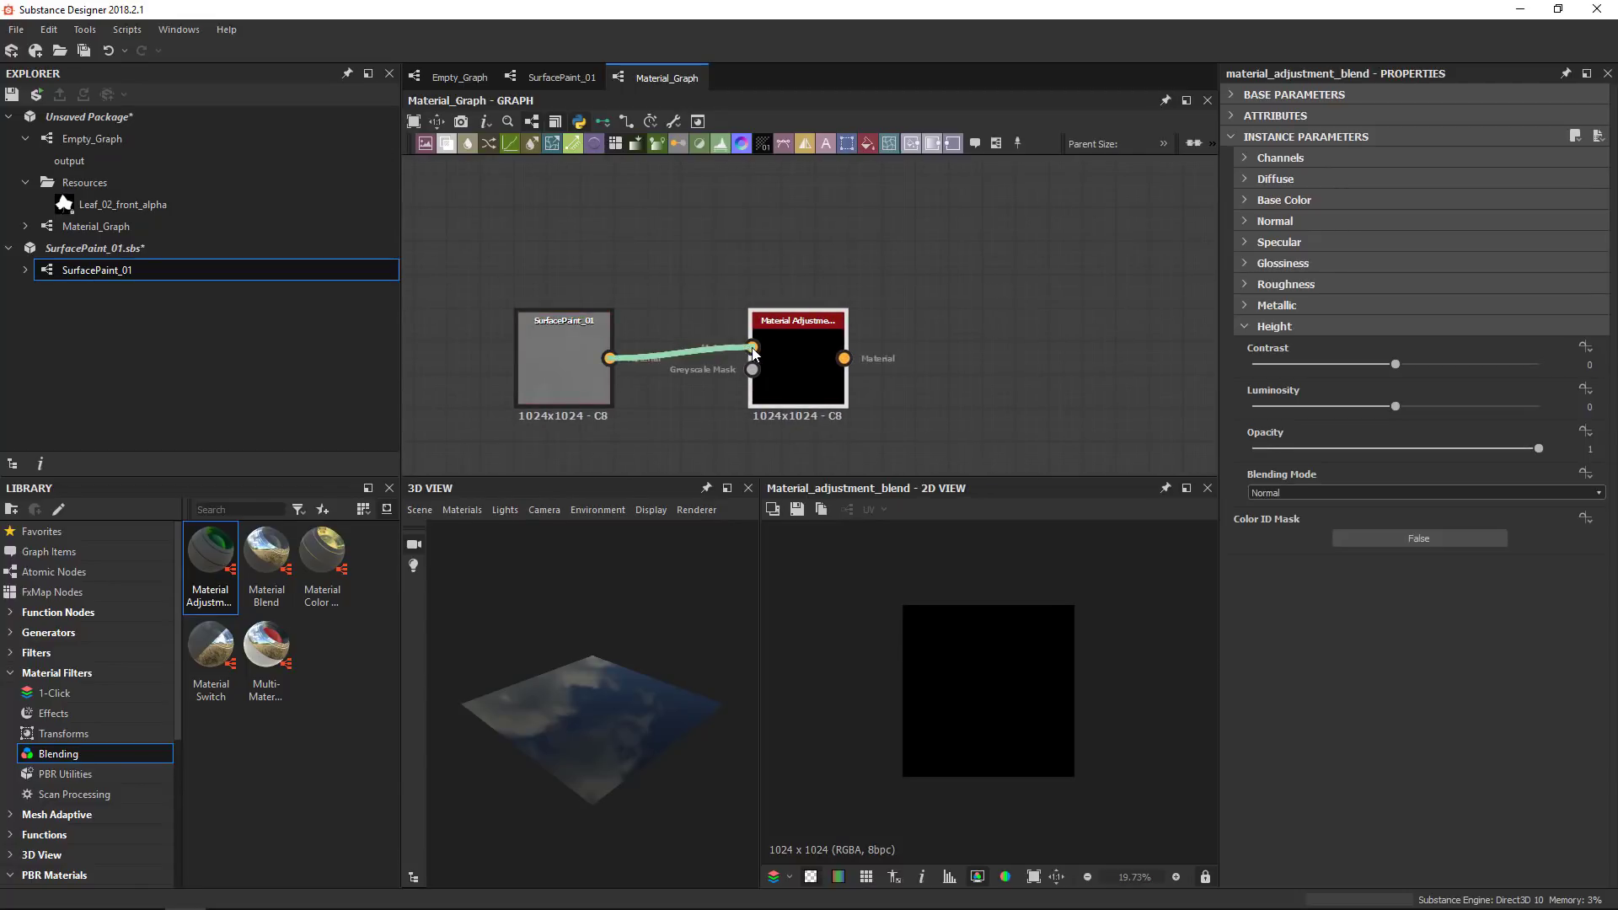
pyautogui.moveTo(662, 308); pyautogui.dragTo(696, 392)
pyautogui.click(669, 318)
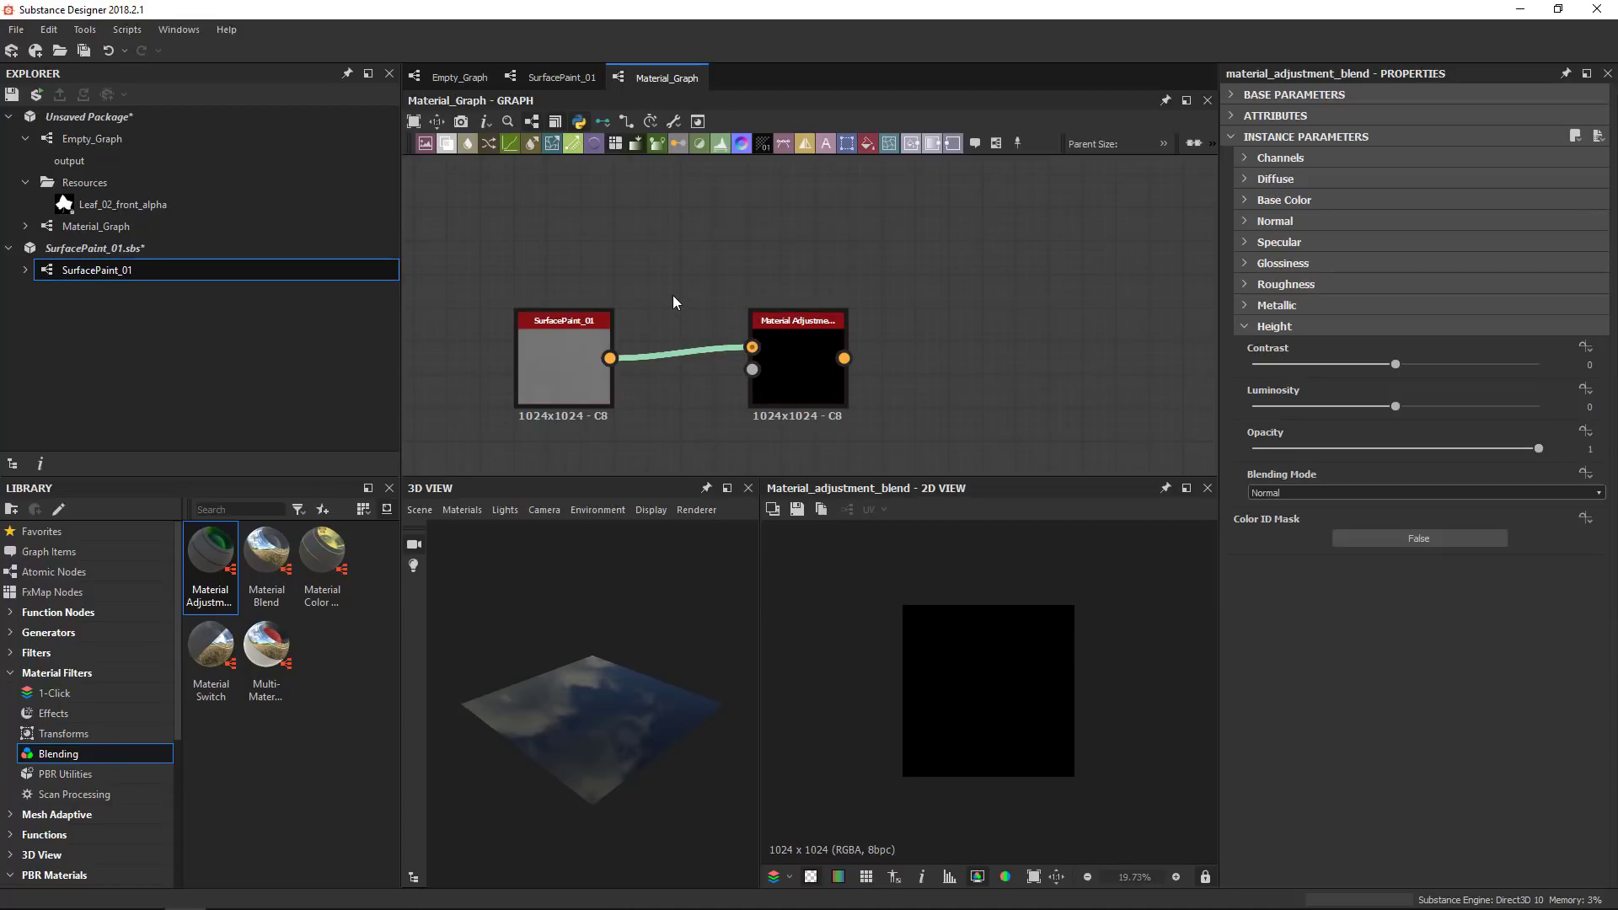
# Show separate material channel wires and begin connecting Material Adjustment to the output nodes
pyautogui.hotkey('ctrl', 'alt', 'm')
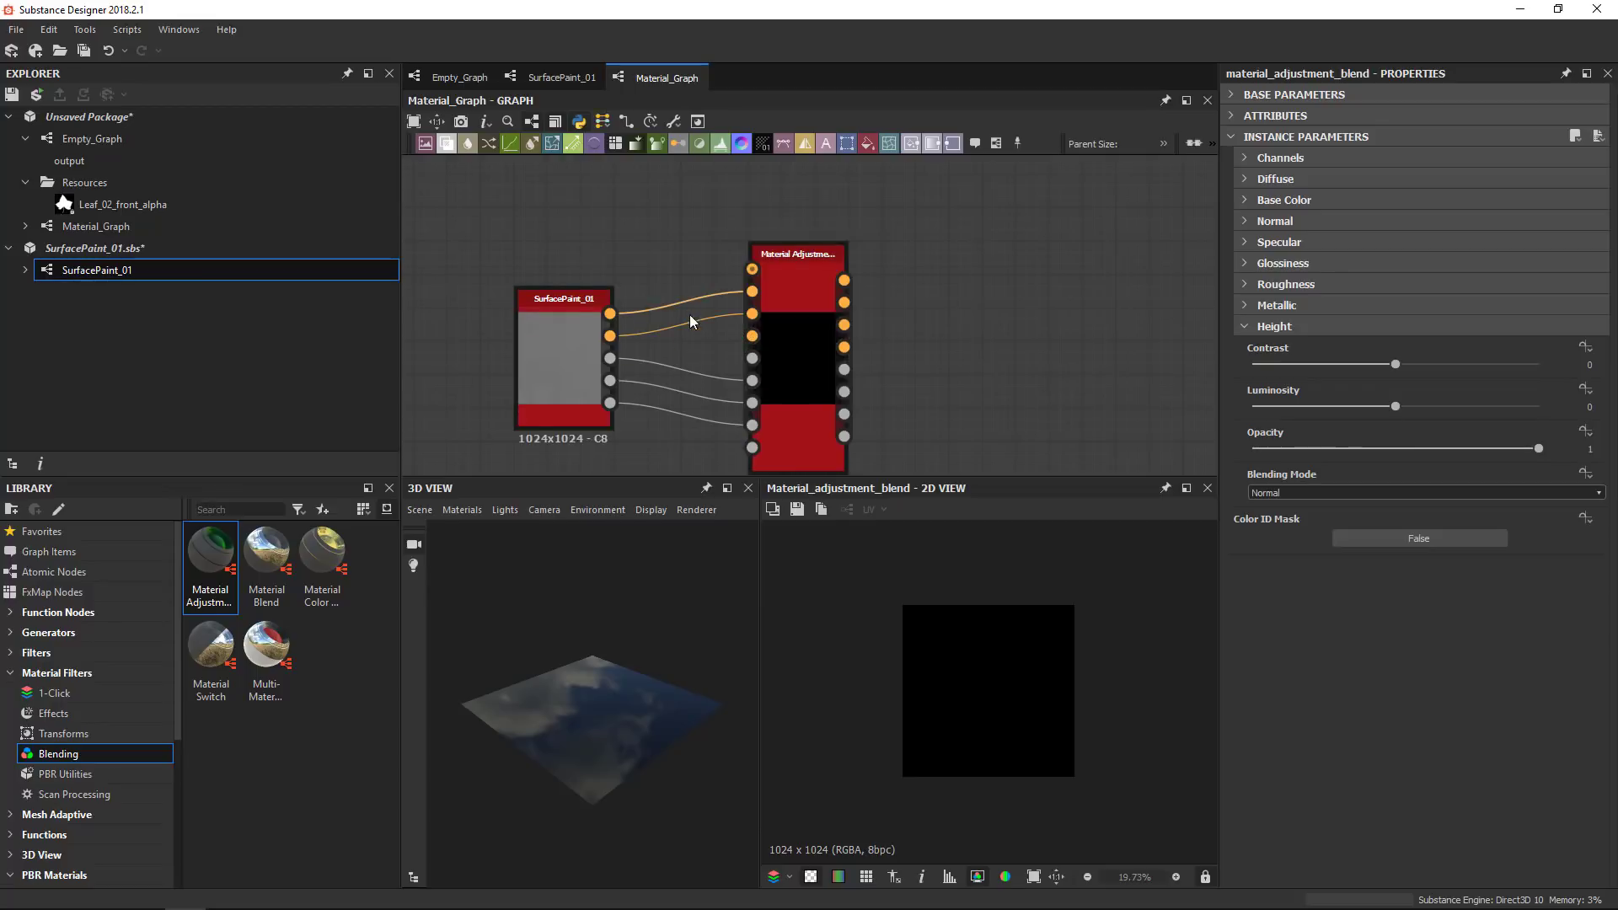
pyautogui.scroll(-2, 741, 339)
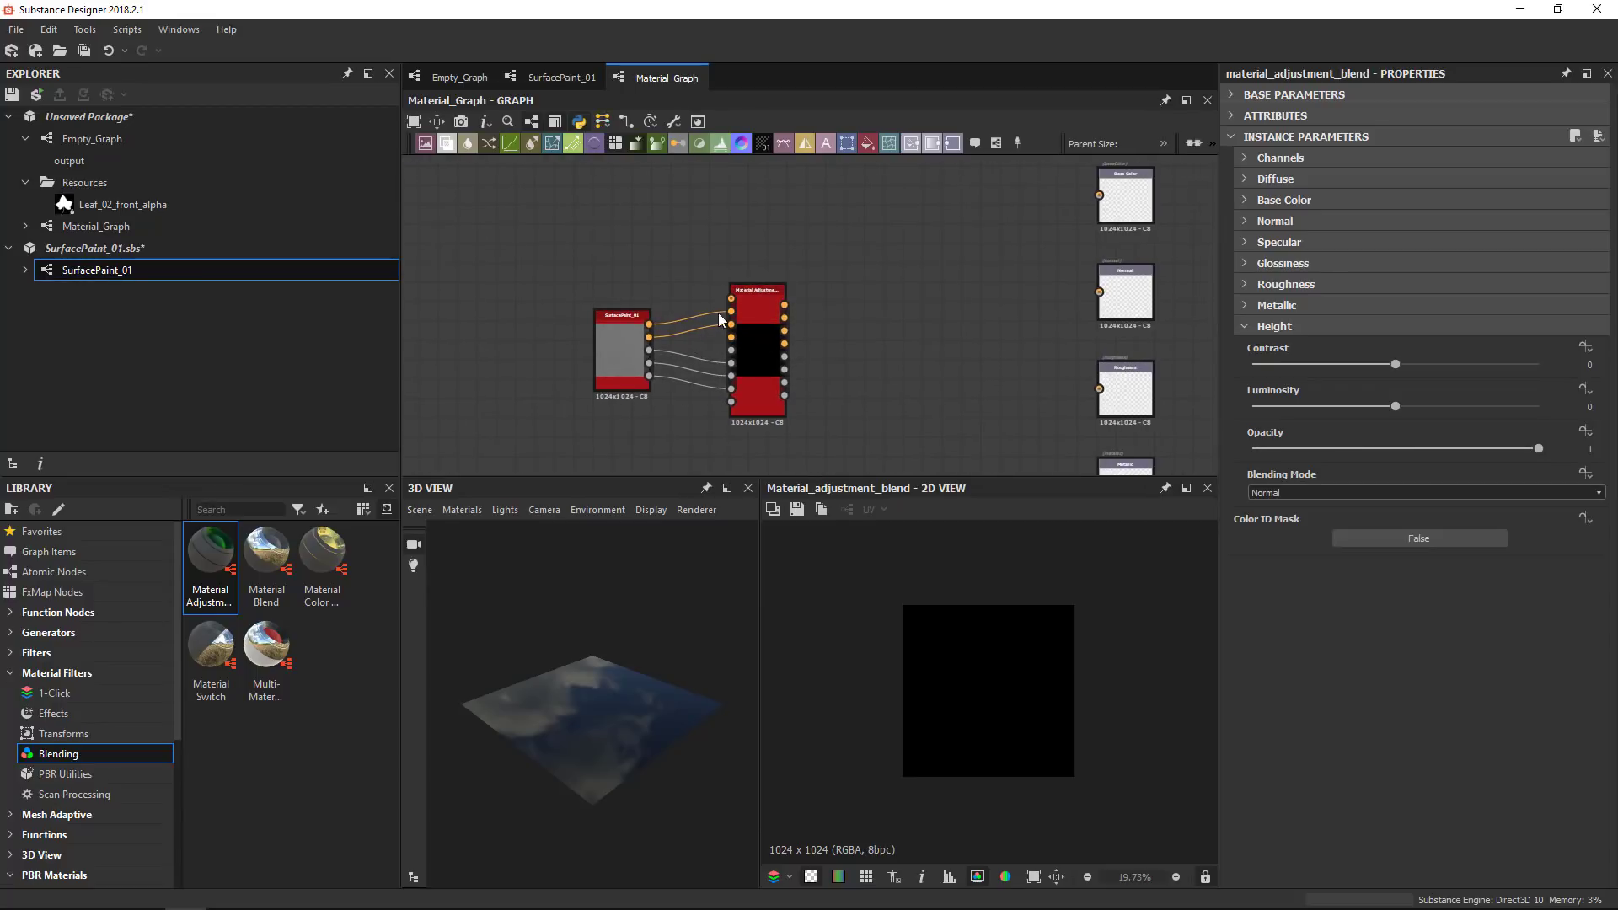
pyautogui.scroll(-2, 748, 297)
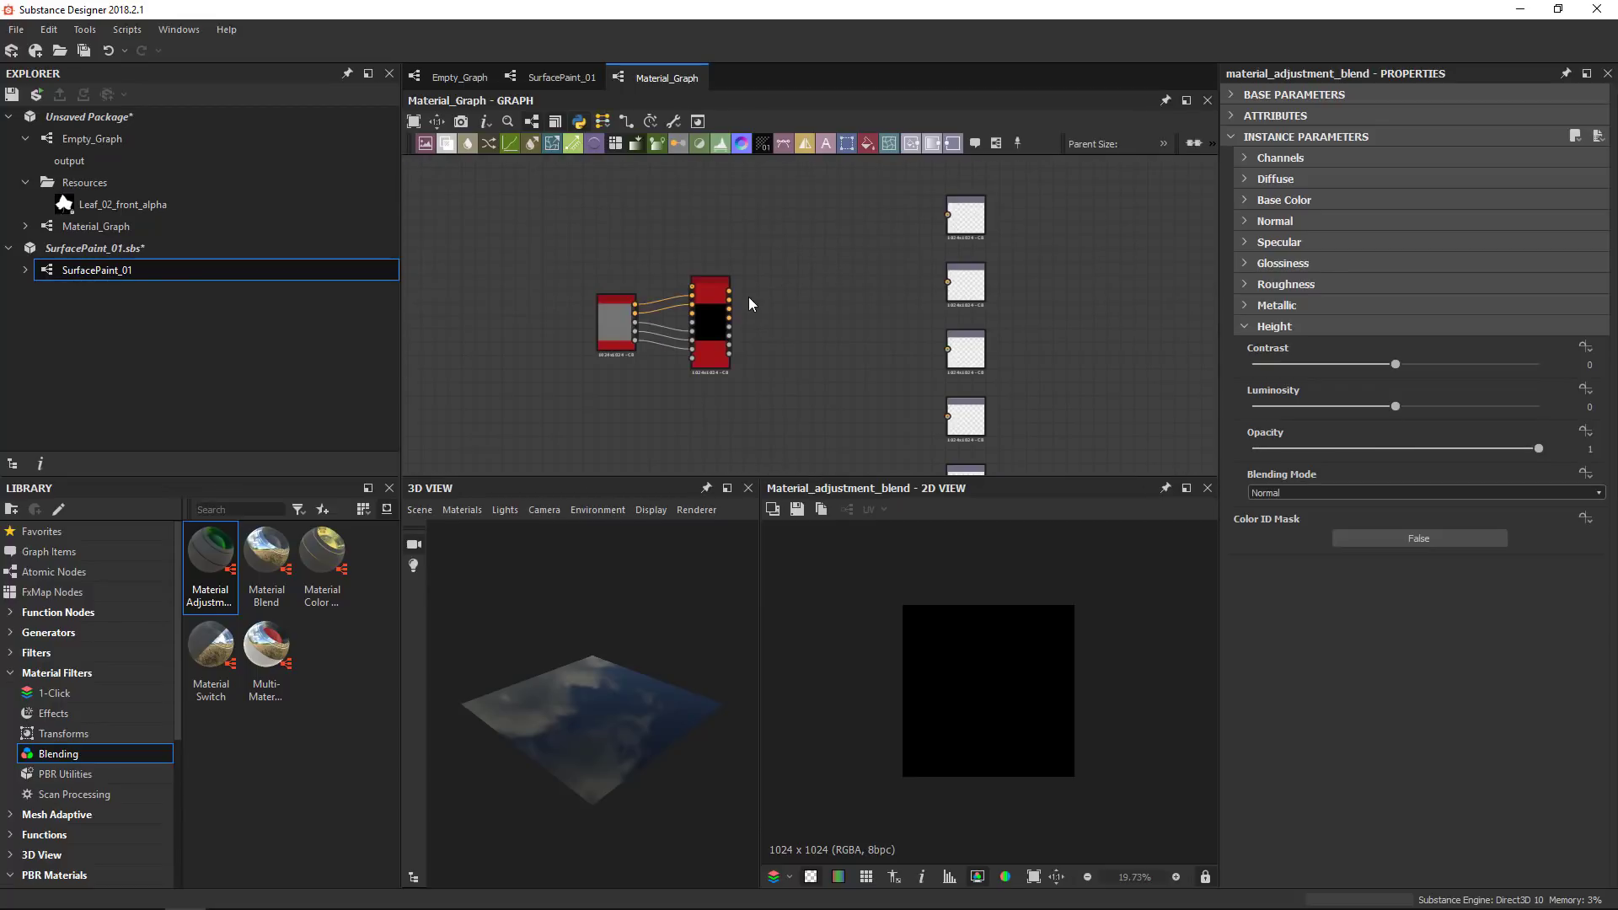
pyautogui.moveTo(746, 300); pyautogui.dragTo(714, 331, button='middle')
pyautogui.keyDown('shift'); pyautogui.moveTo(694, 320); pyautogui.dragTo(905, 317); pyautogui.keyUp('shift')
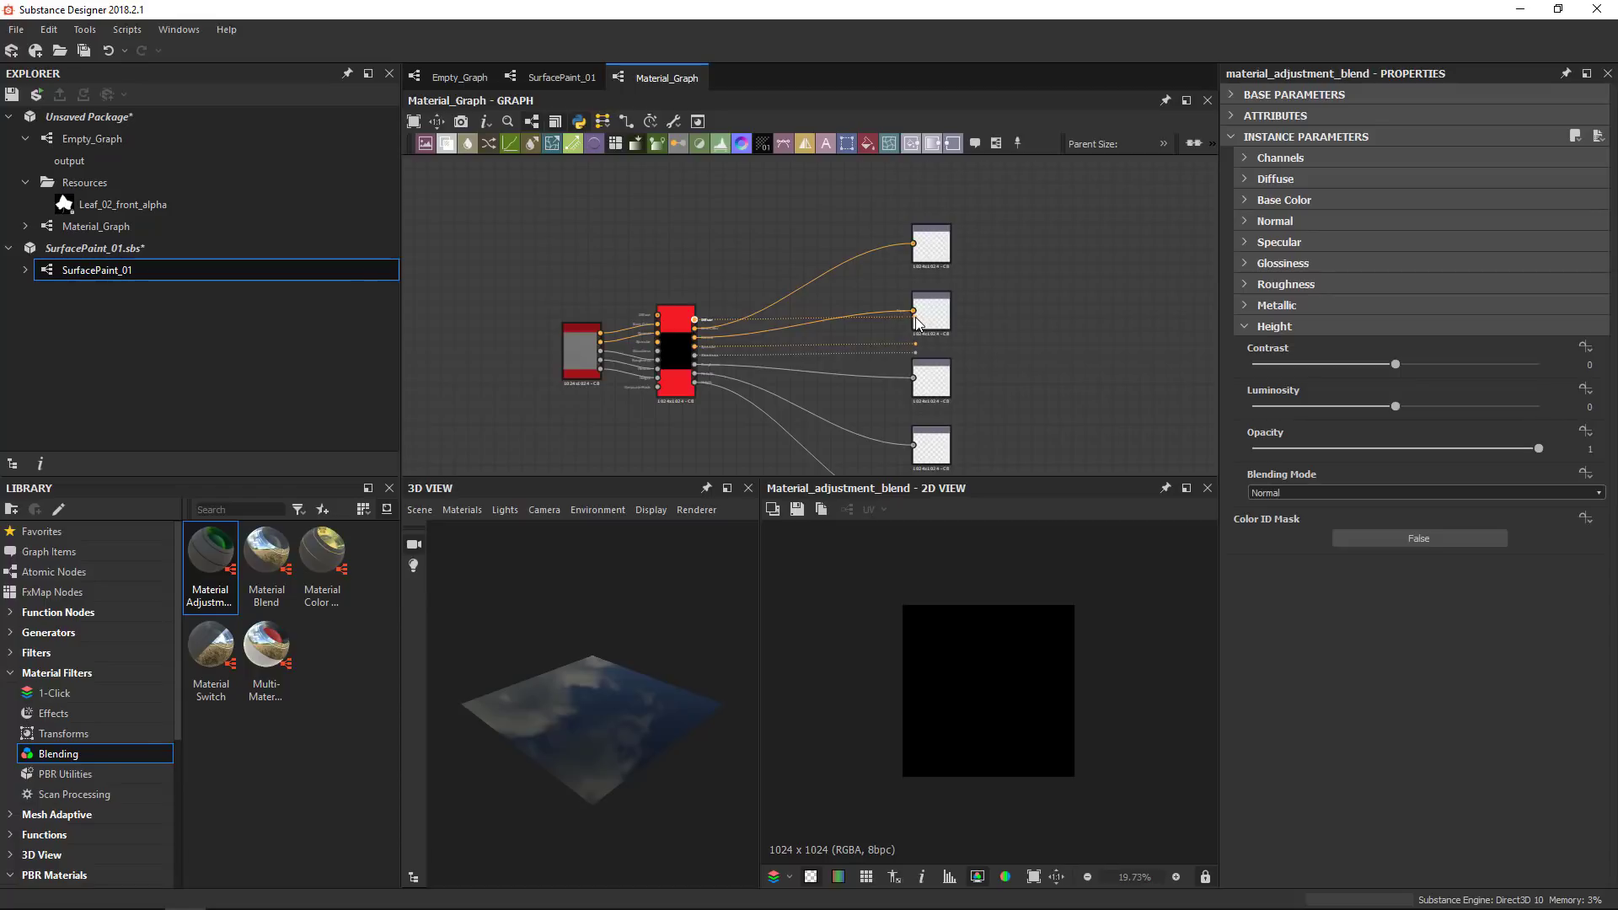
pyautogui.moveTo(937, 335); pyautogui.dragTo(916, 276, button='middle')
# Wire Material Adjustment's outputs to all output nodes and expand nodes to individual channel pins
pyautogui.scroll(-2, 916, 277)
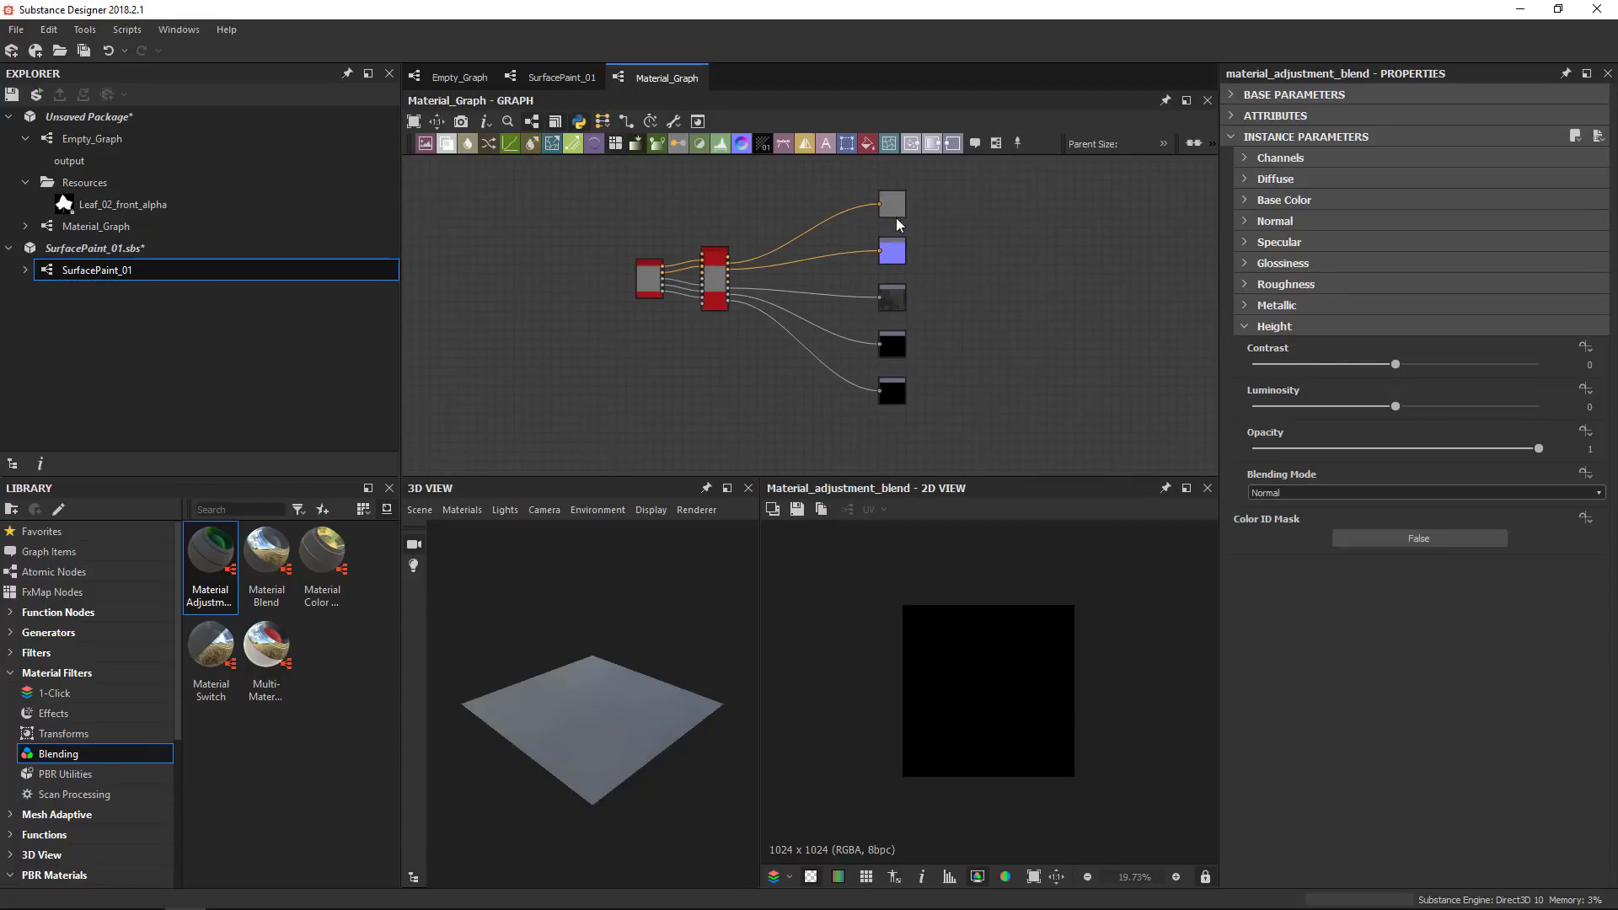
pyautogui.scroll(2, 725, 337)
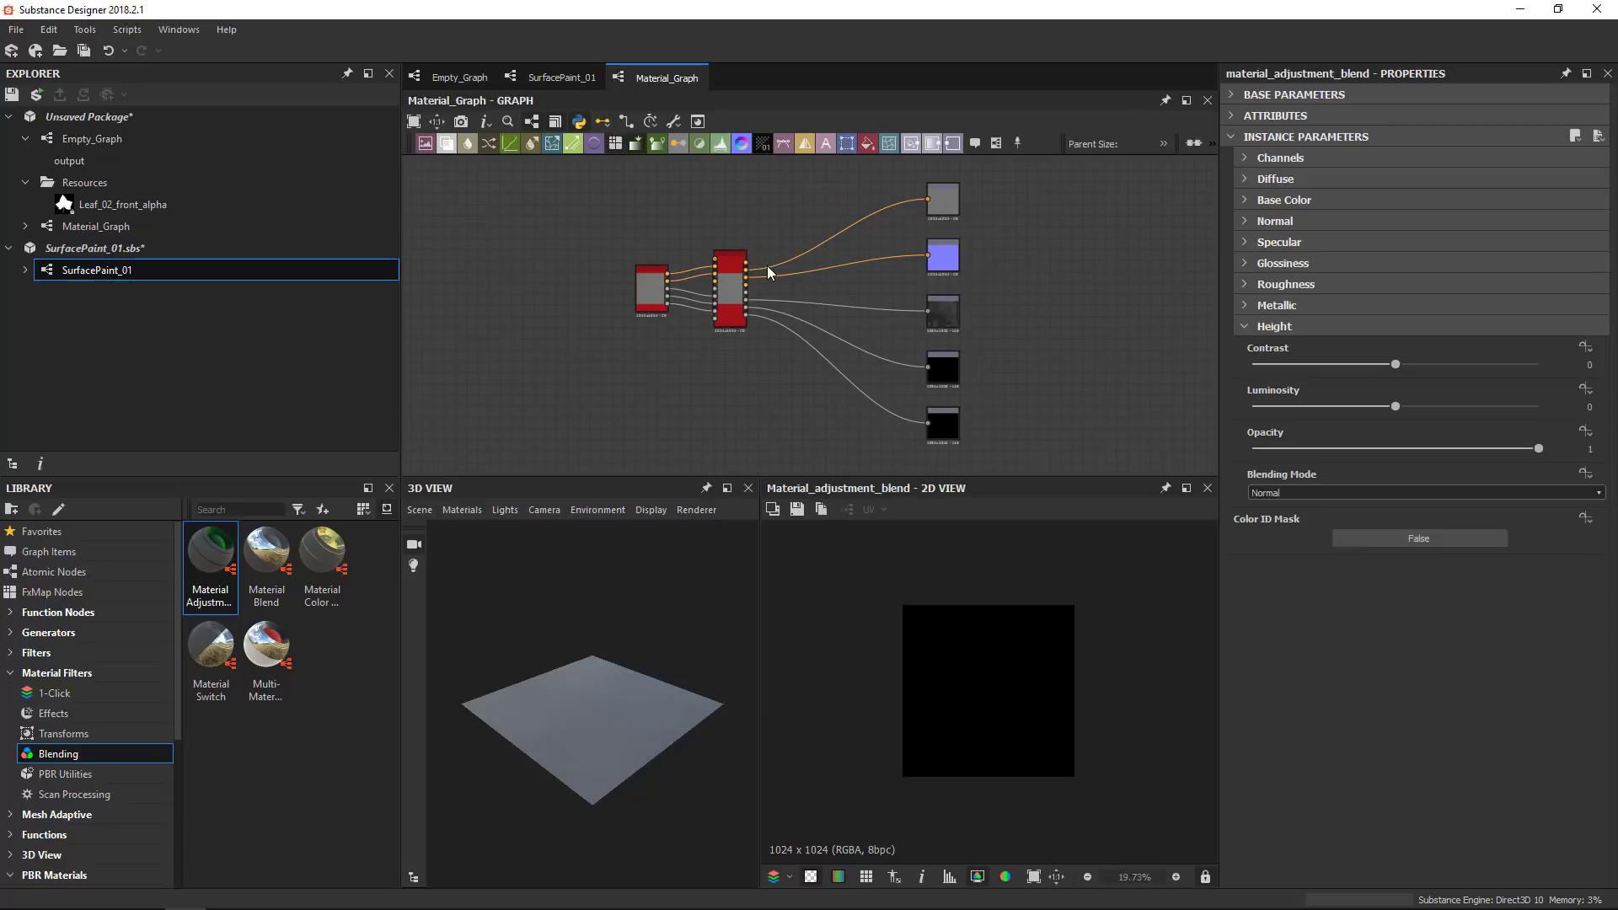
pyautogui.scroll(2, 767, 265)
pyautogui.moveTo(813, 298)
pyautogui.mouseDown()
pyautogui.moveTo(736, 293)
pyautogui.moveTo(844, 302)
pyautogui.mouseUp()
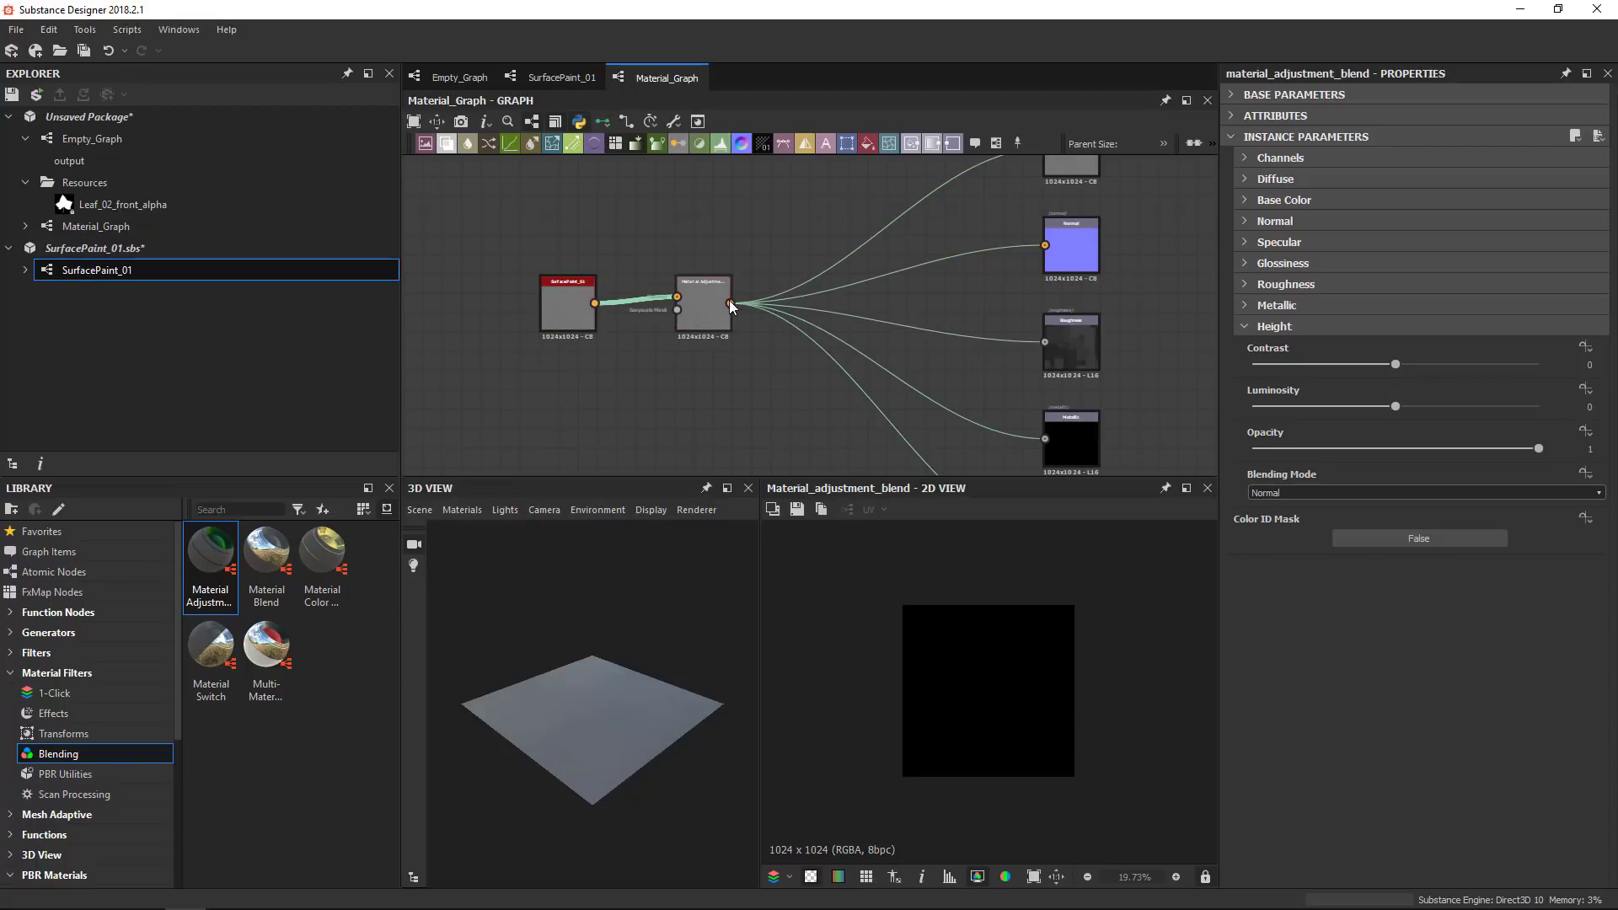
pyautogui.hotkey('ctrl', 'z')
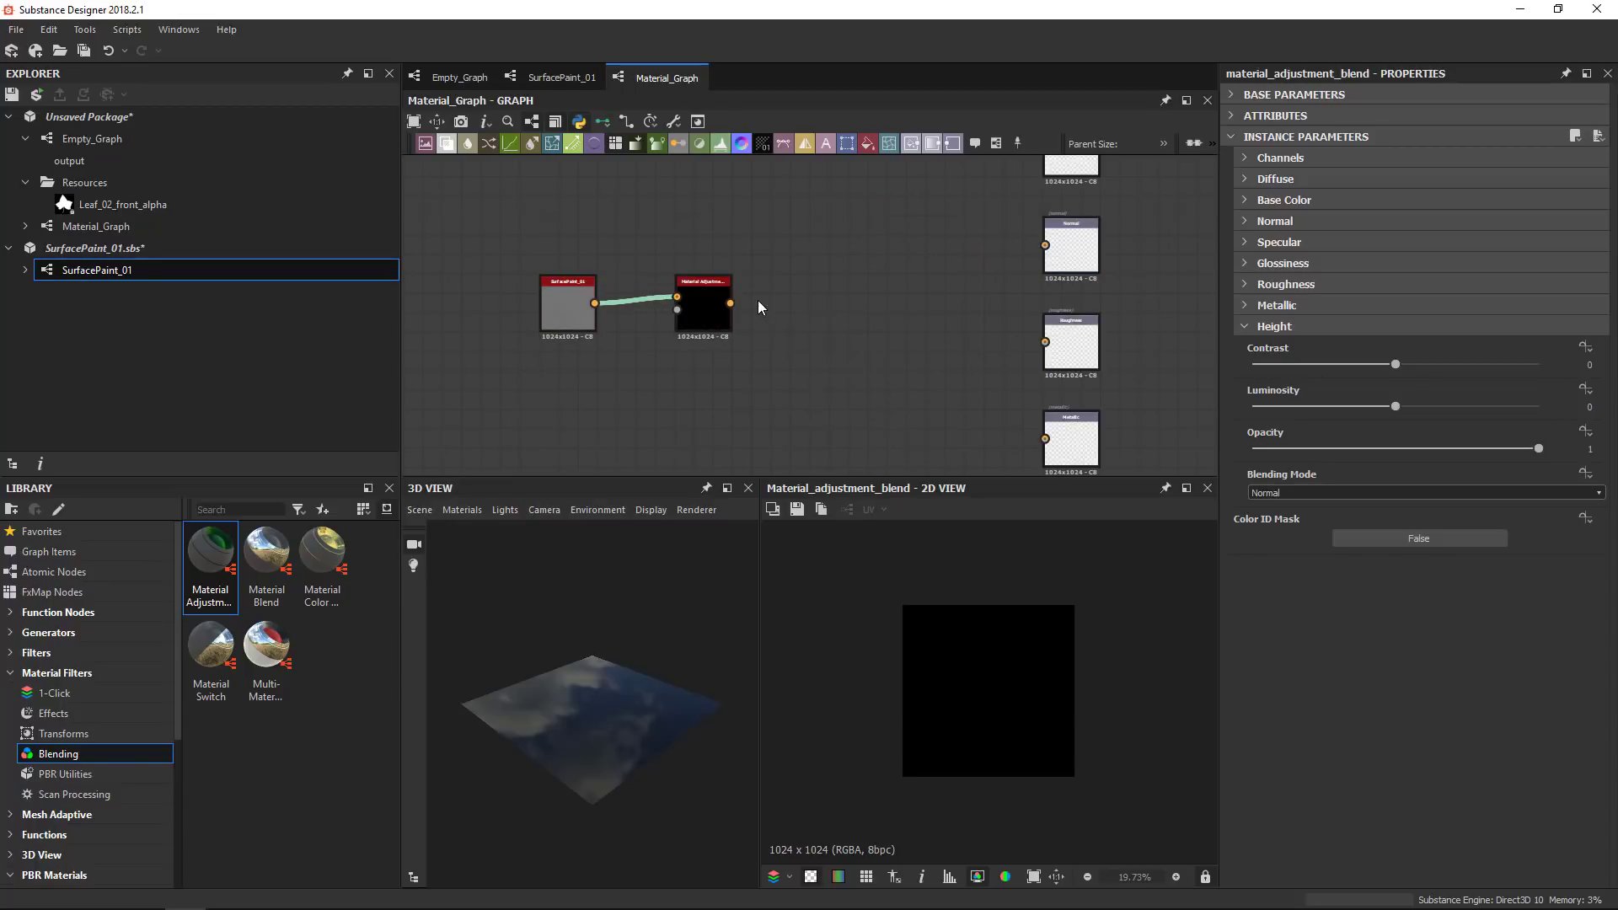
pyautogui.moveTo(876, 288); pyautogui.dragTo(1049, 245)
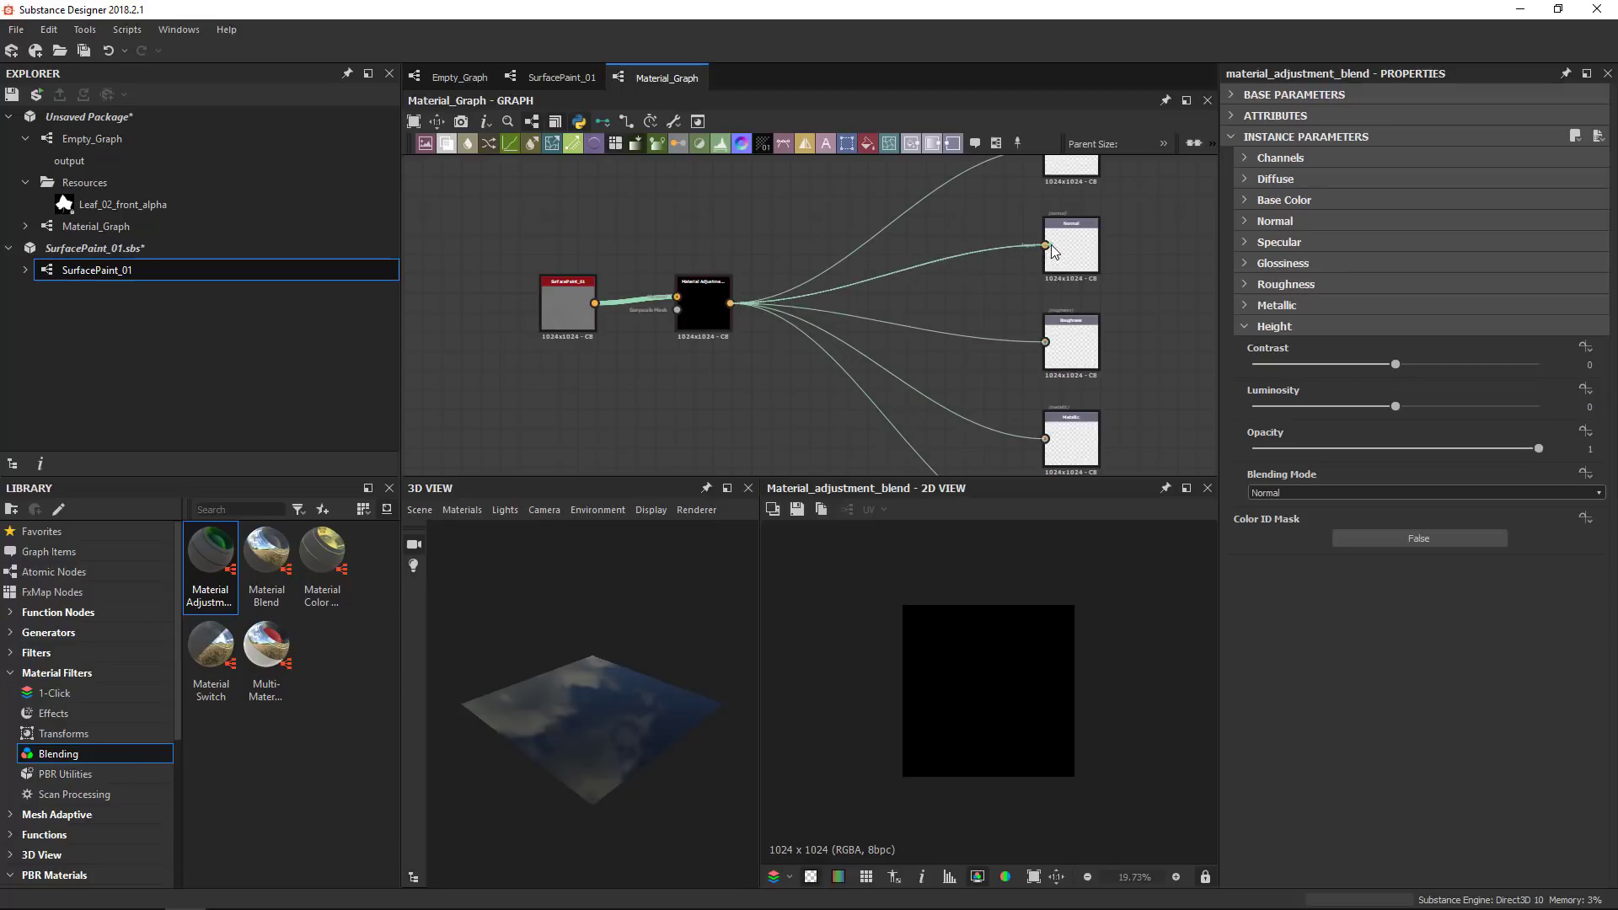
pyautogui.press('f')
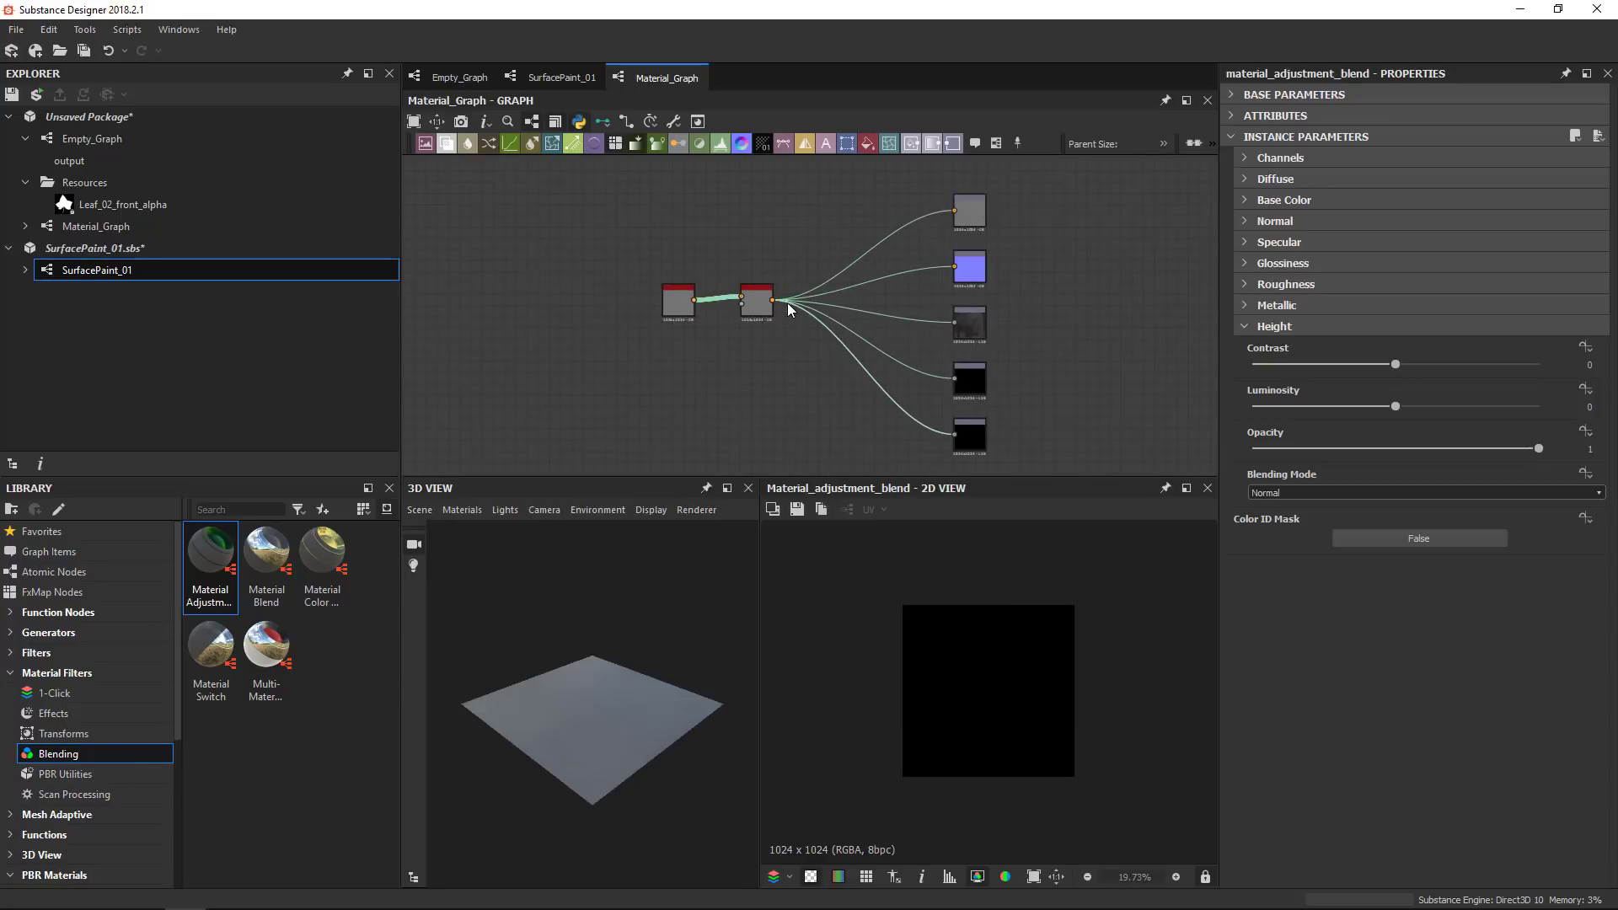
pyautogui.hotkey('ctrl', 'm')
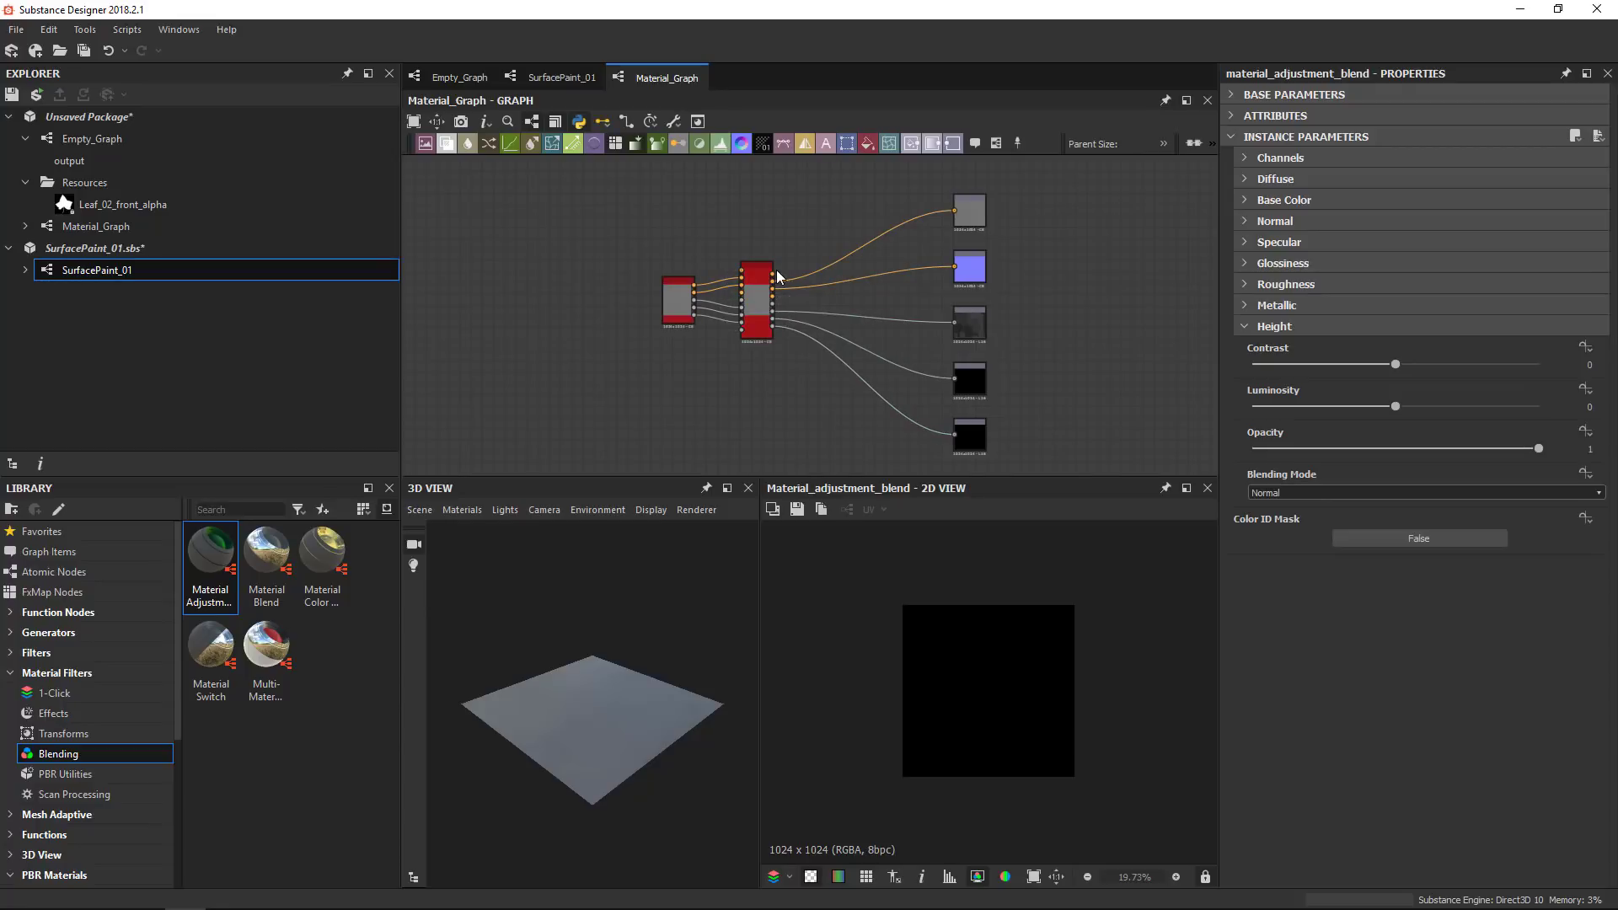